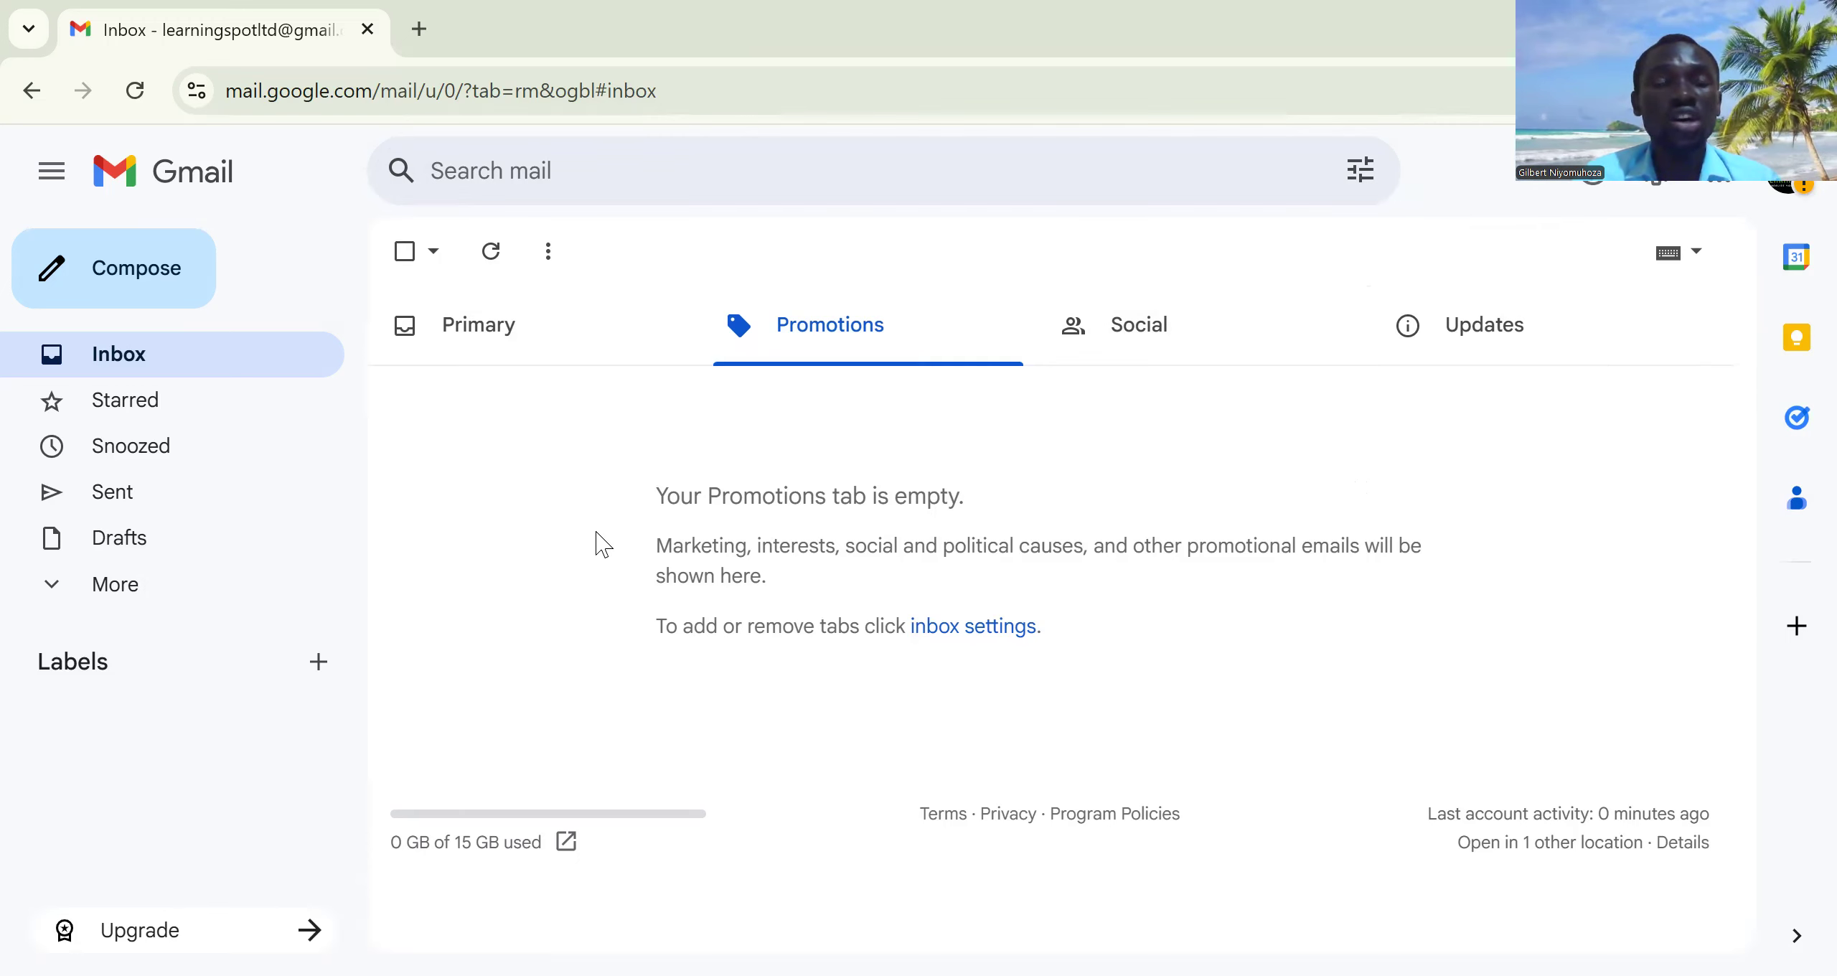
Open Google Sheets from the Google apps available in the Gmail inbox
left_click(1715, 203)
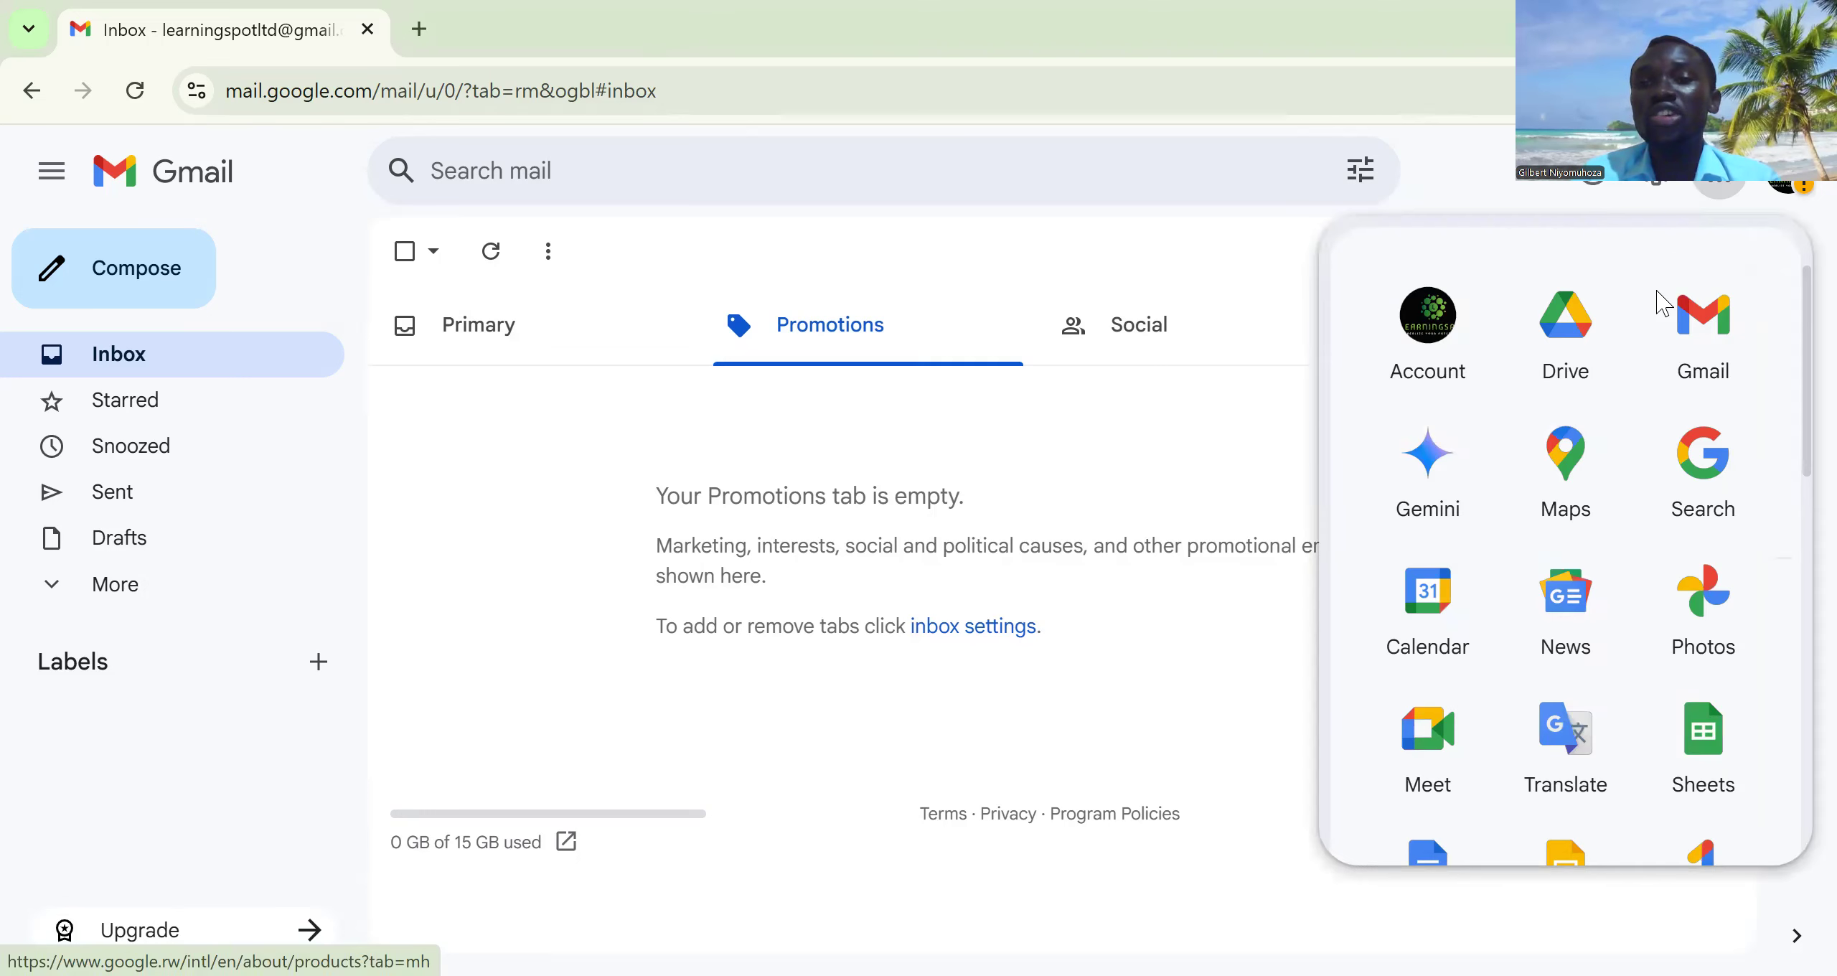
left_click_drag(1794, 393, 1789, 494)
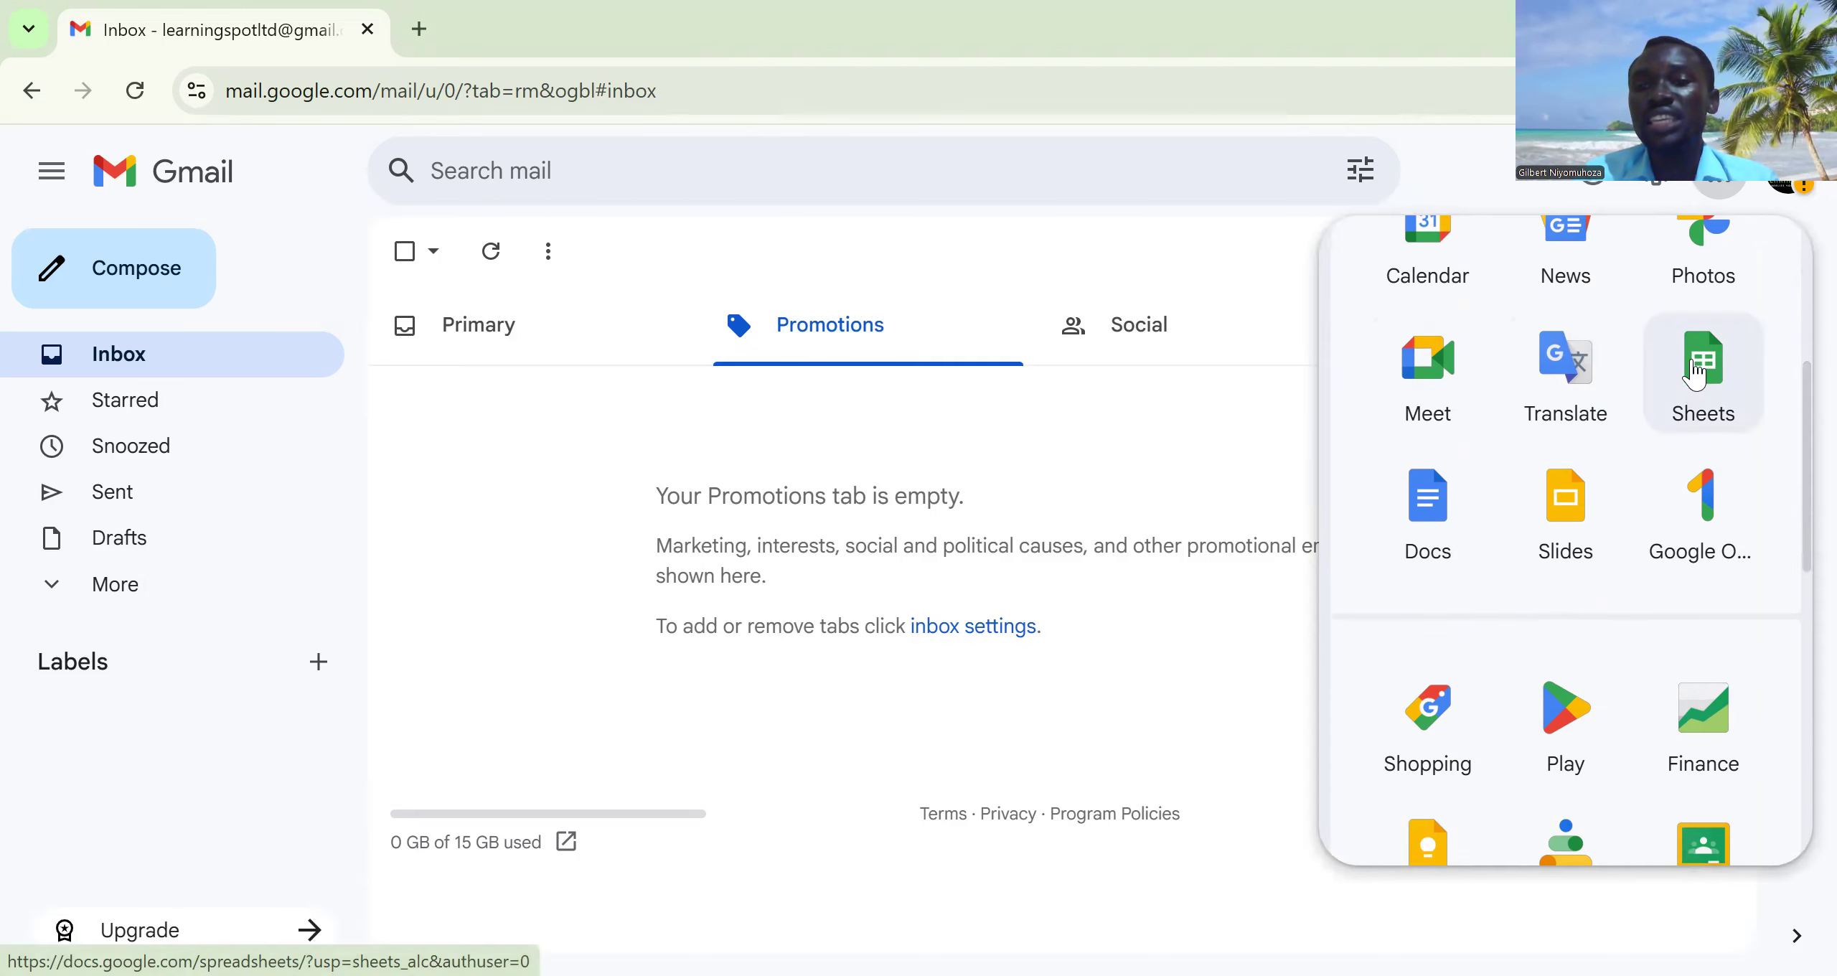
left_click(1696, 404)
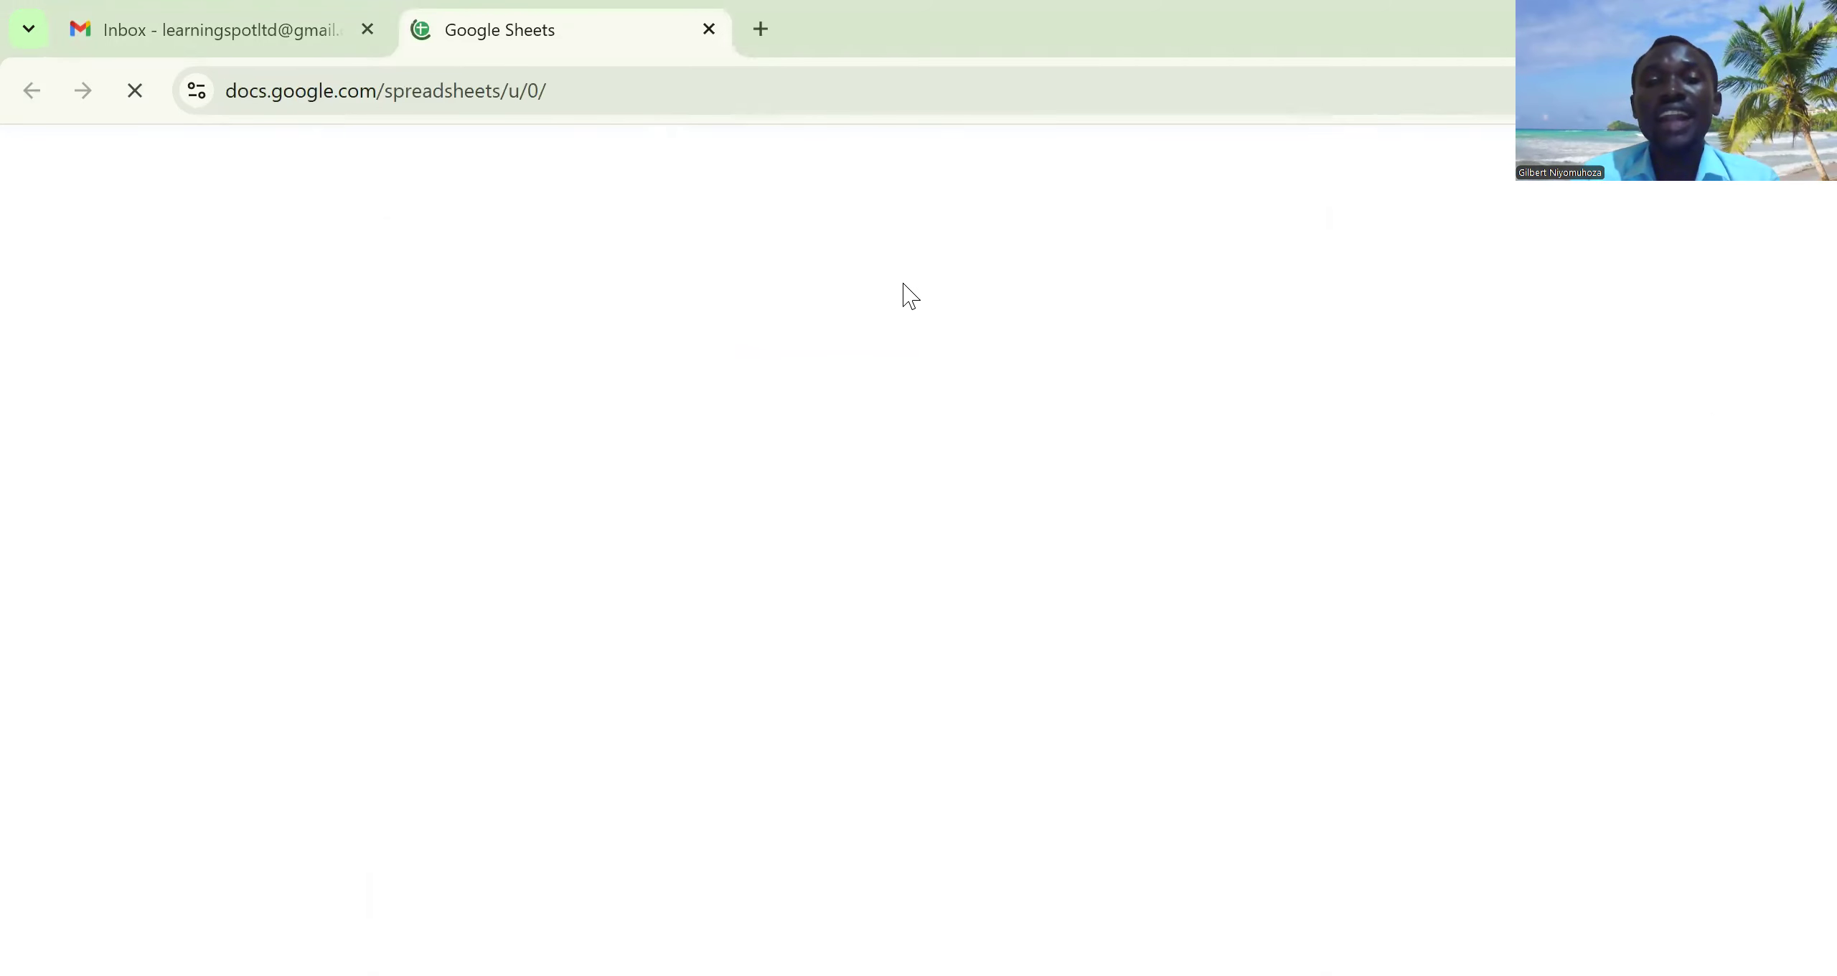
Move the spreadsheet "Google Slides Practice - Bar chart 1" to the bin
scroll(1280, 361, "down", 2)
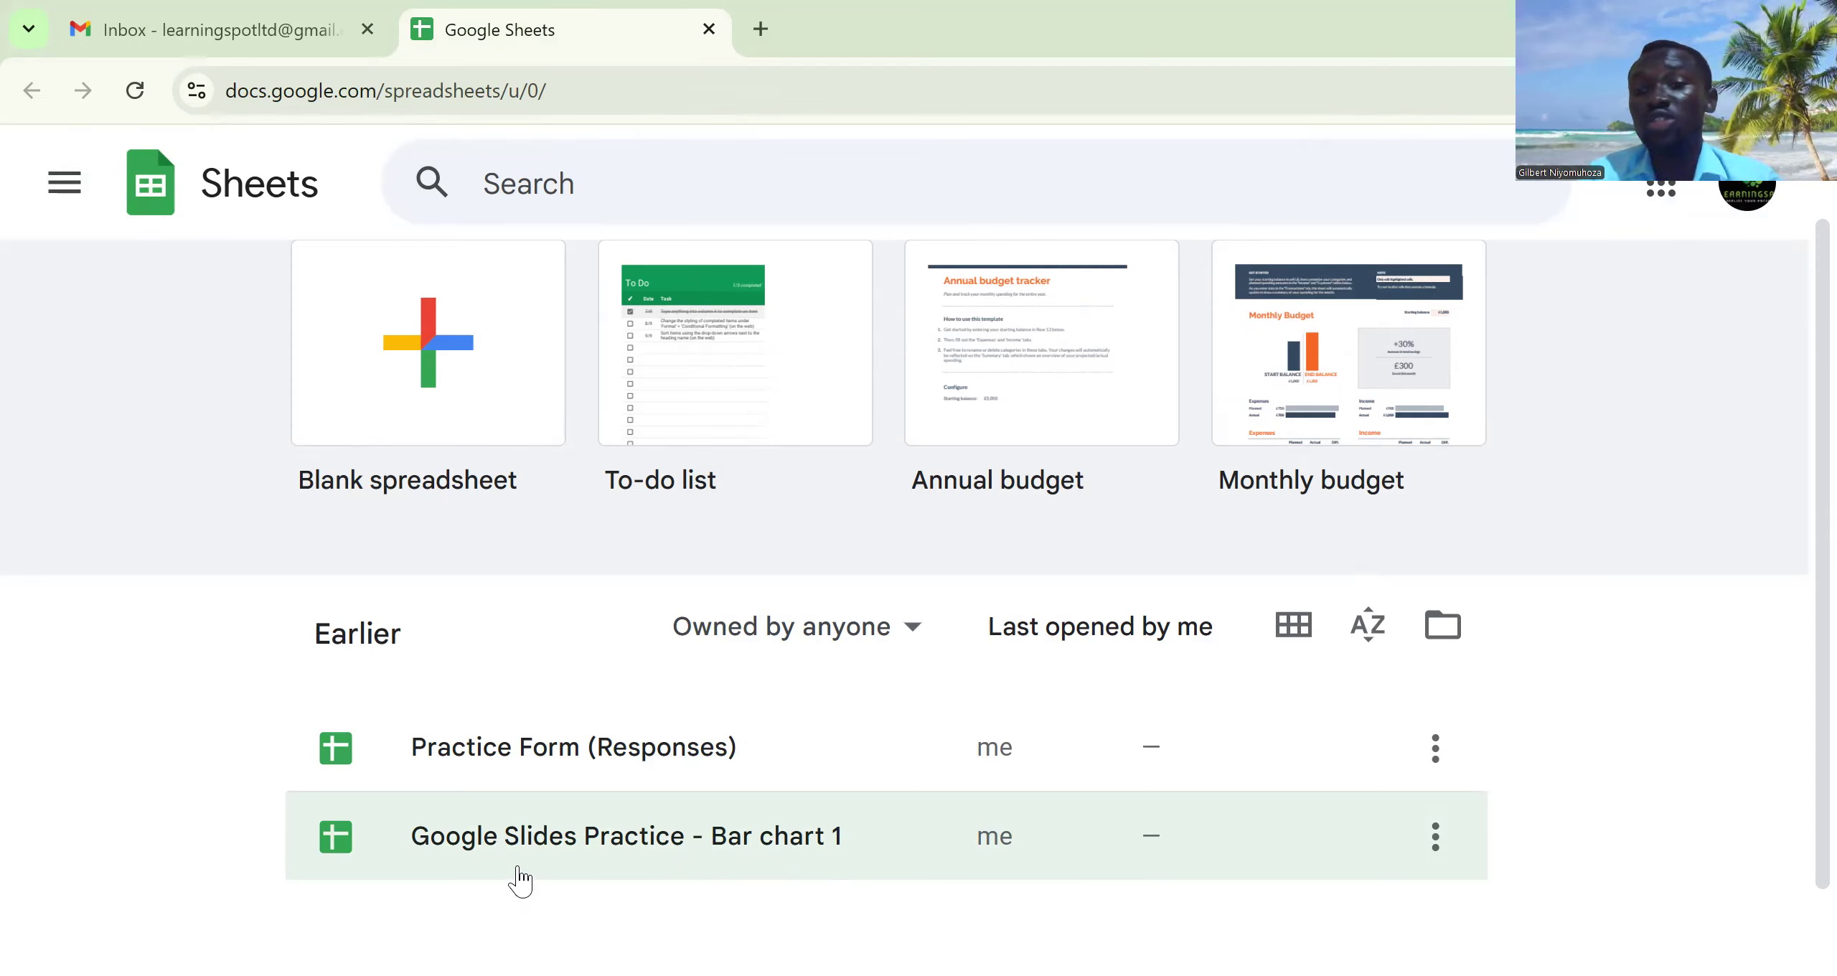
left_click(1435, 862)
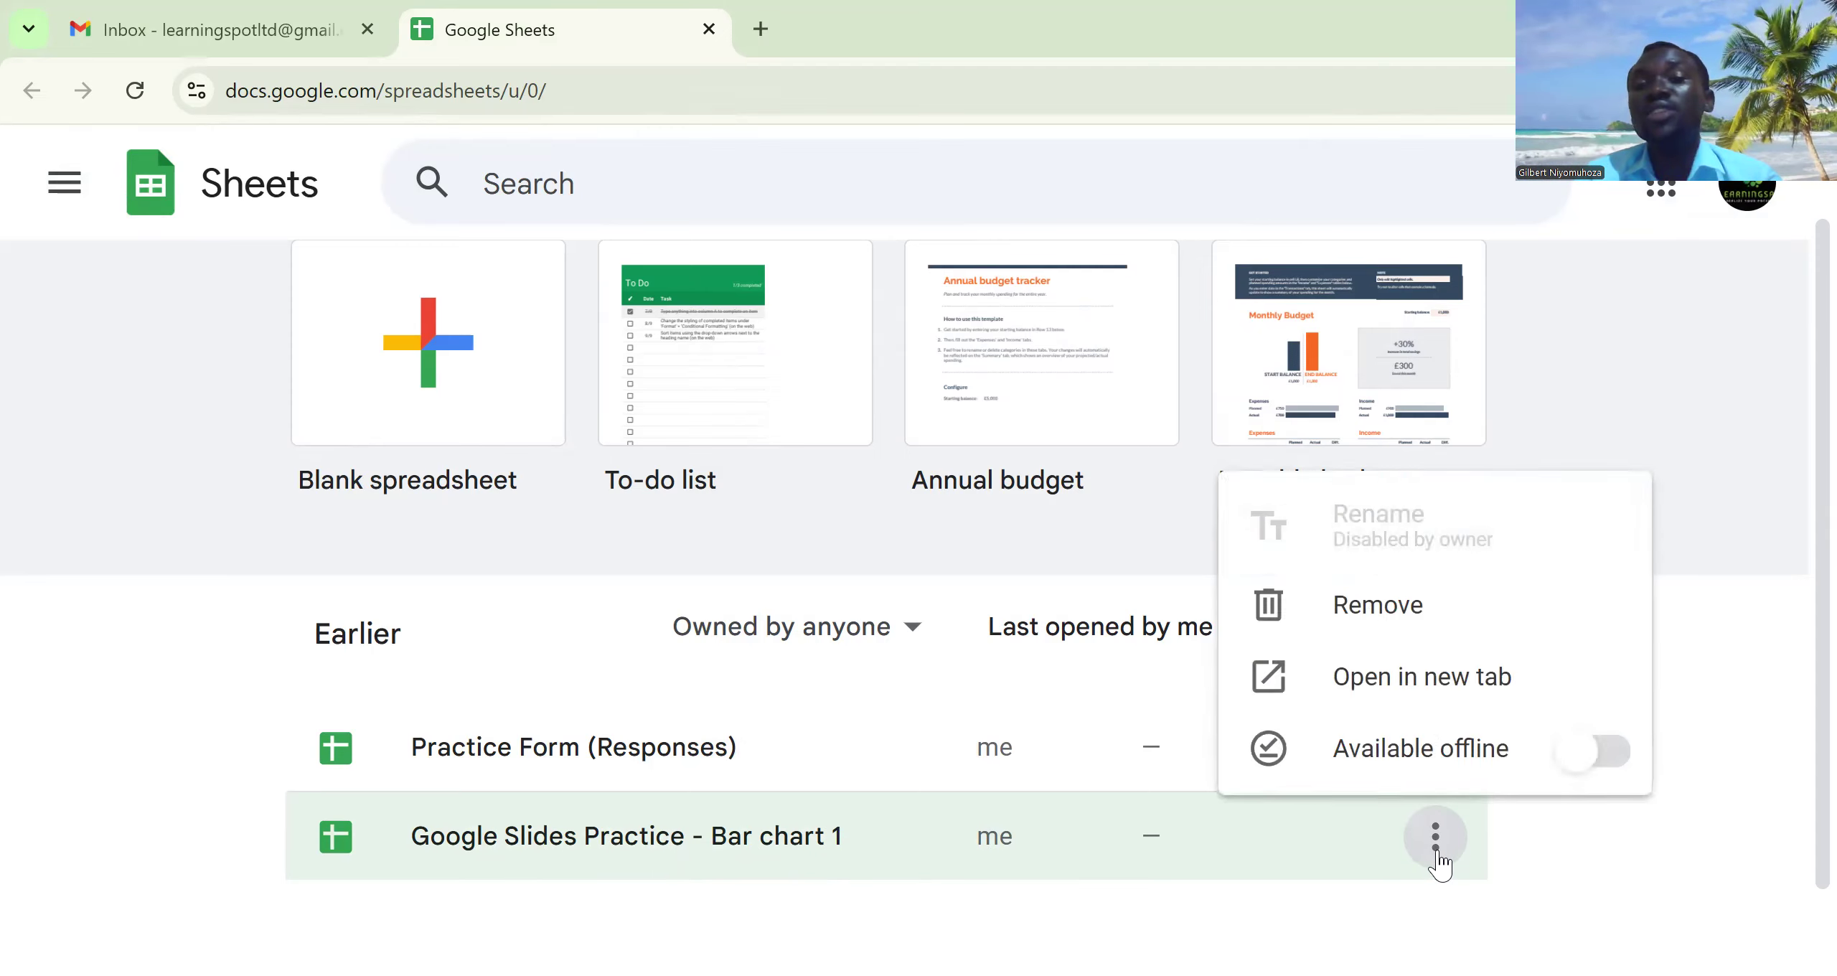
left_click(1337, 623)
left_click(1333, 711)
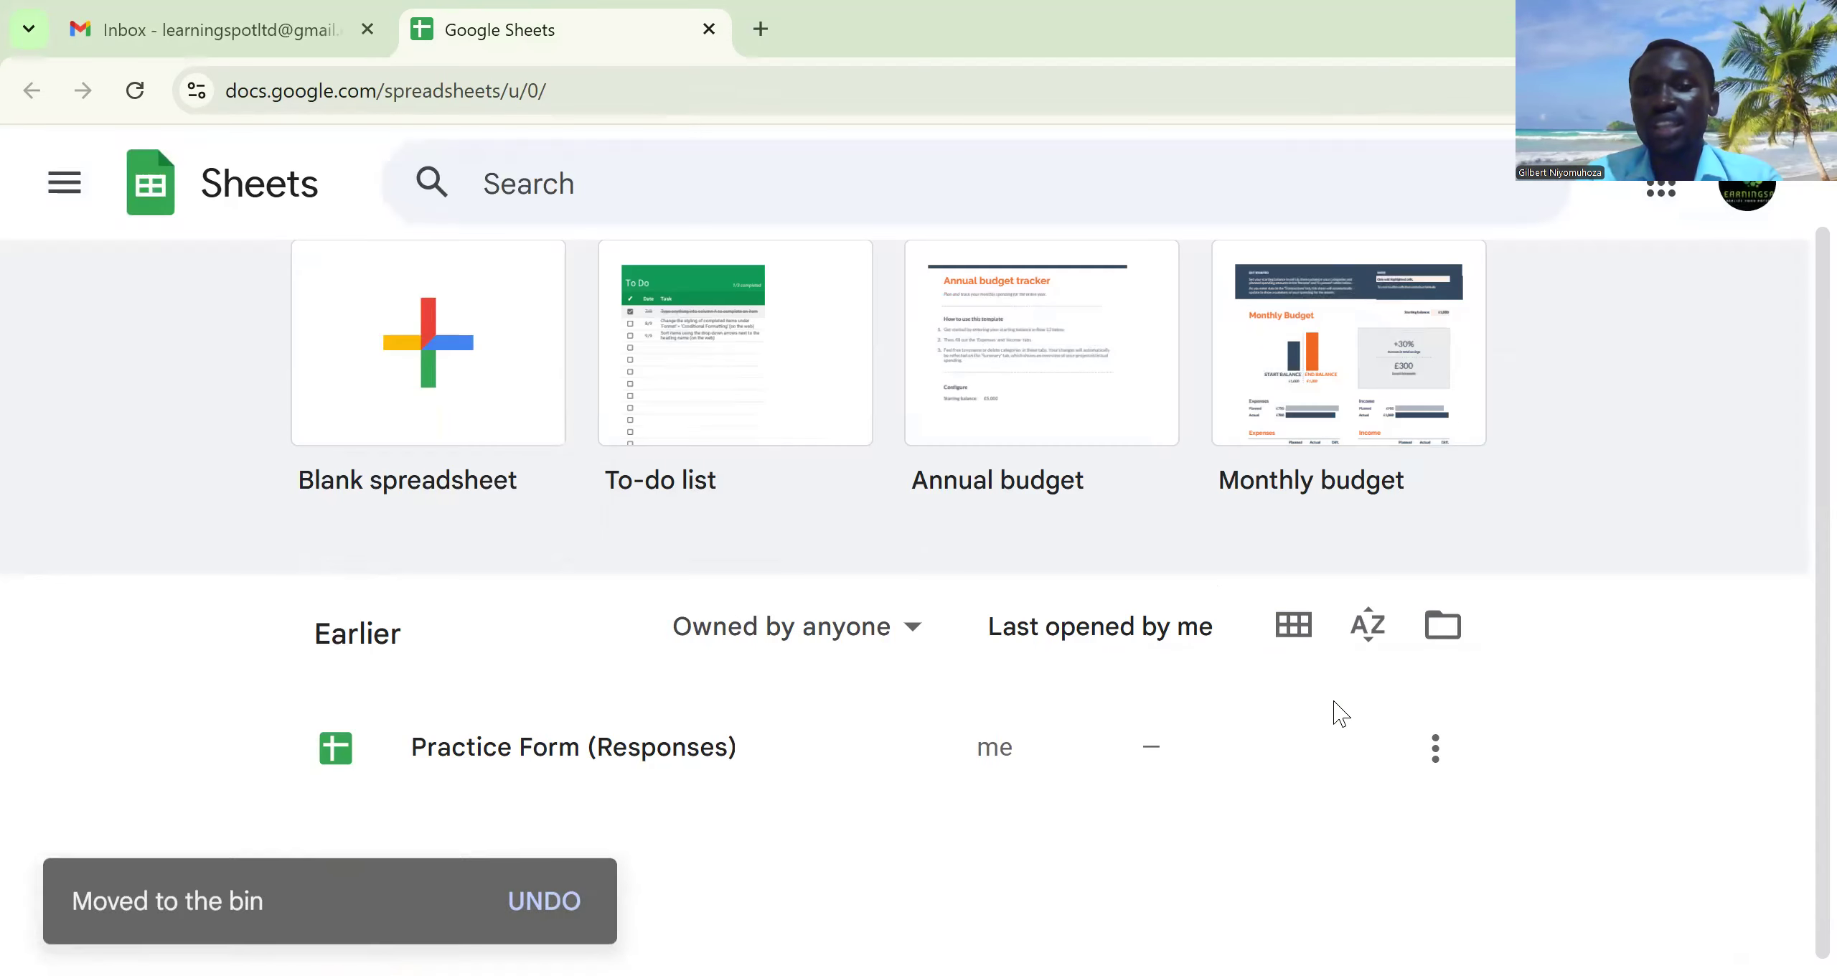
Move the spreadsheet "Practice Form (Responses)" to the bin
left_click(1435, 753)
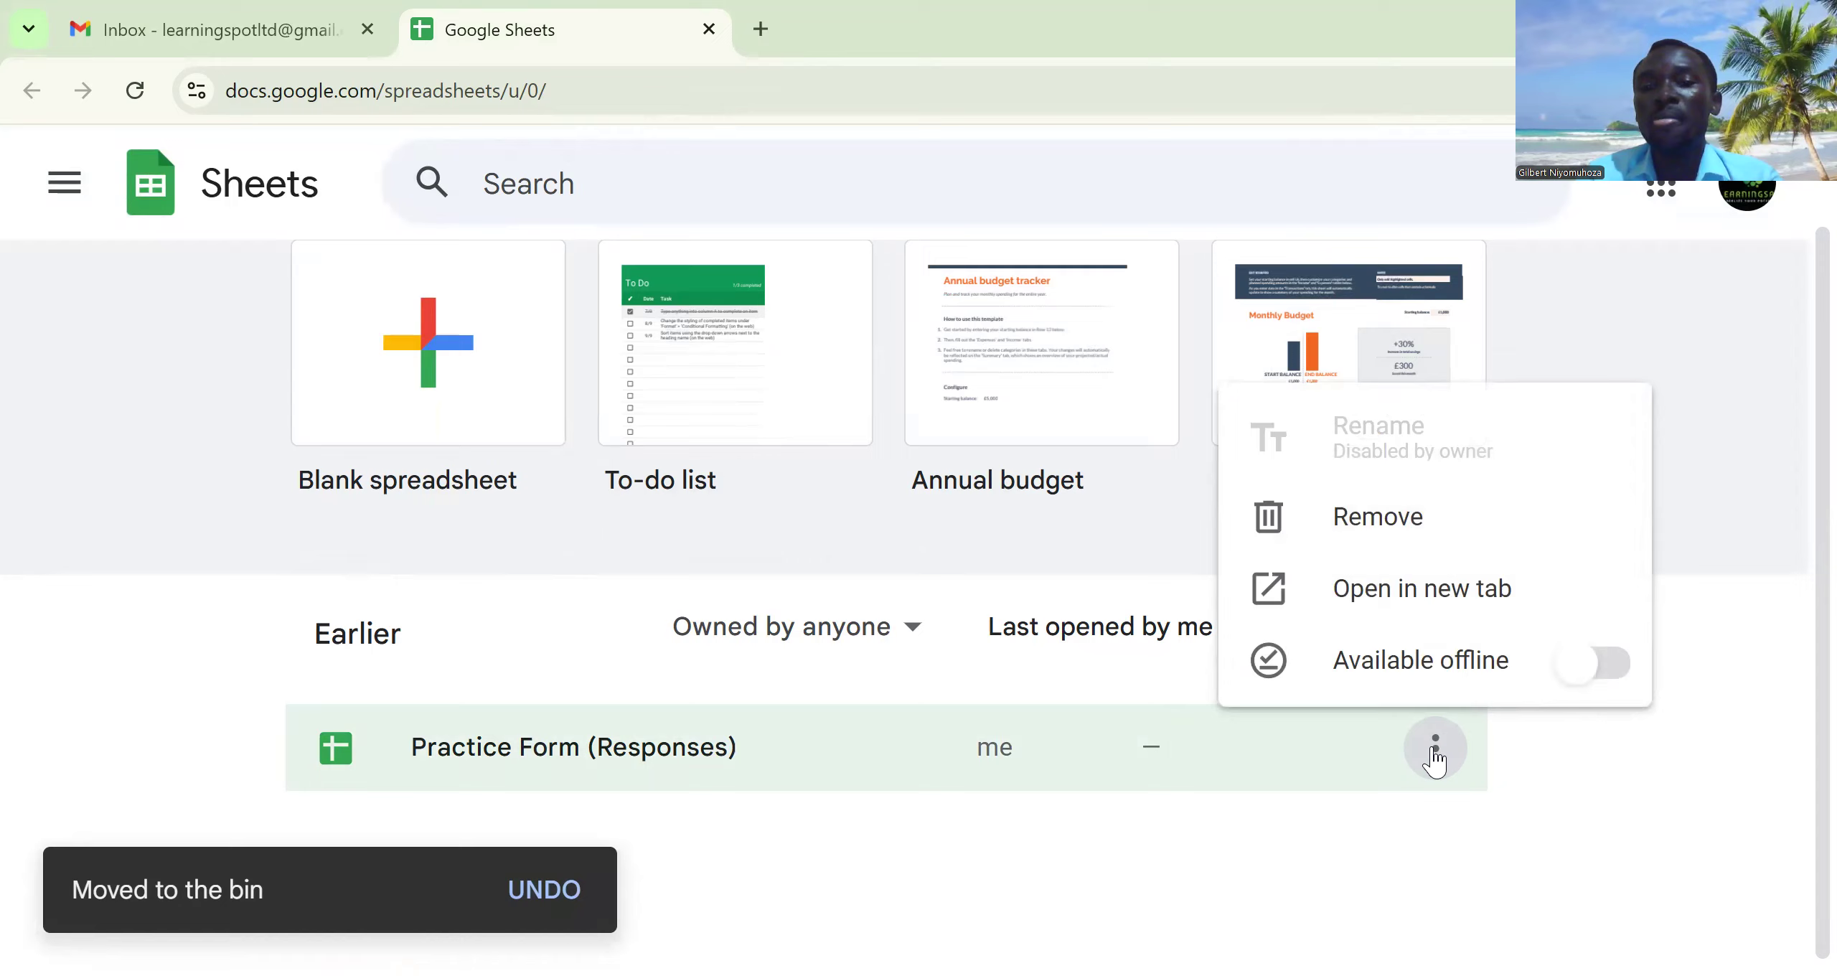
left_click(1366, 518)
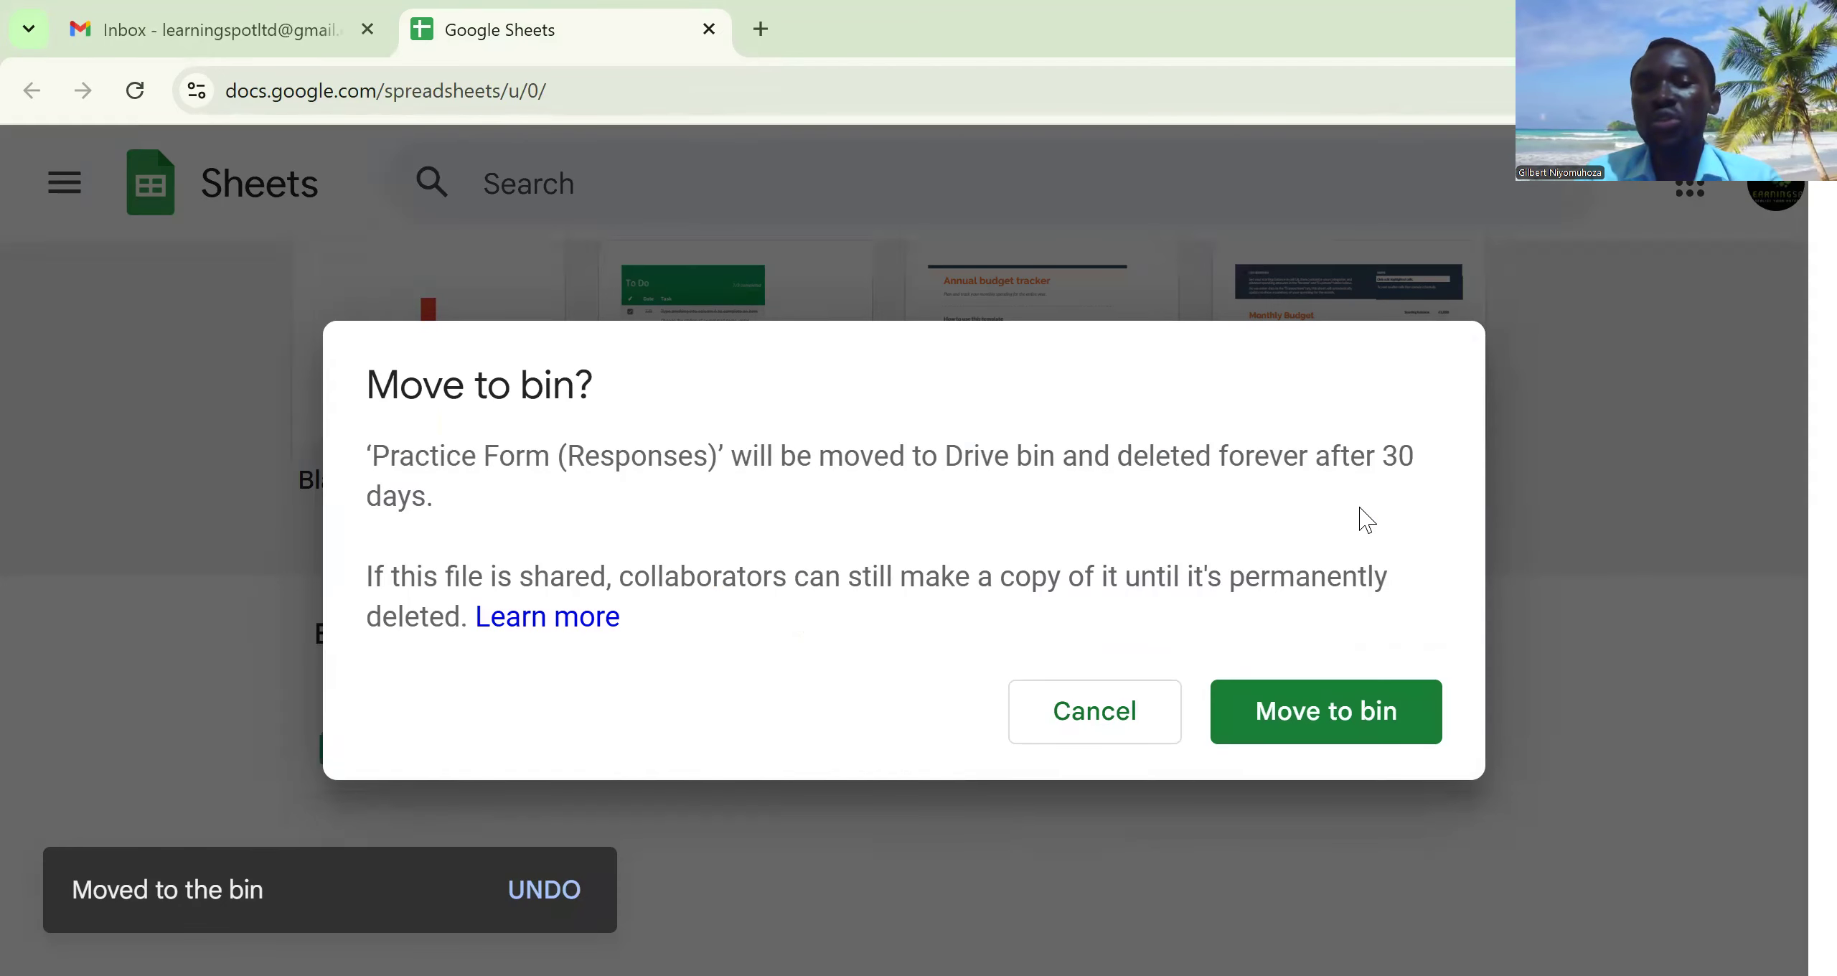
left_click(1351, 717)
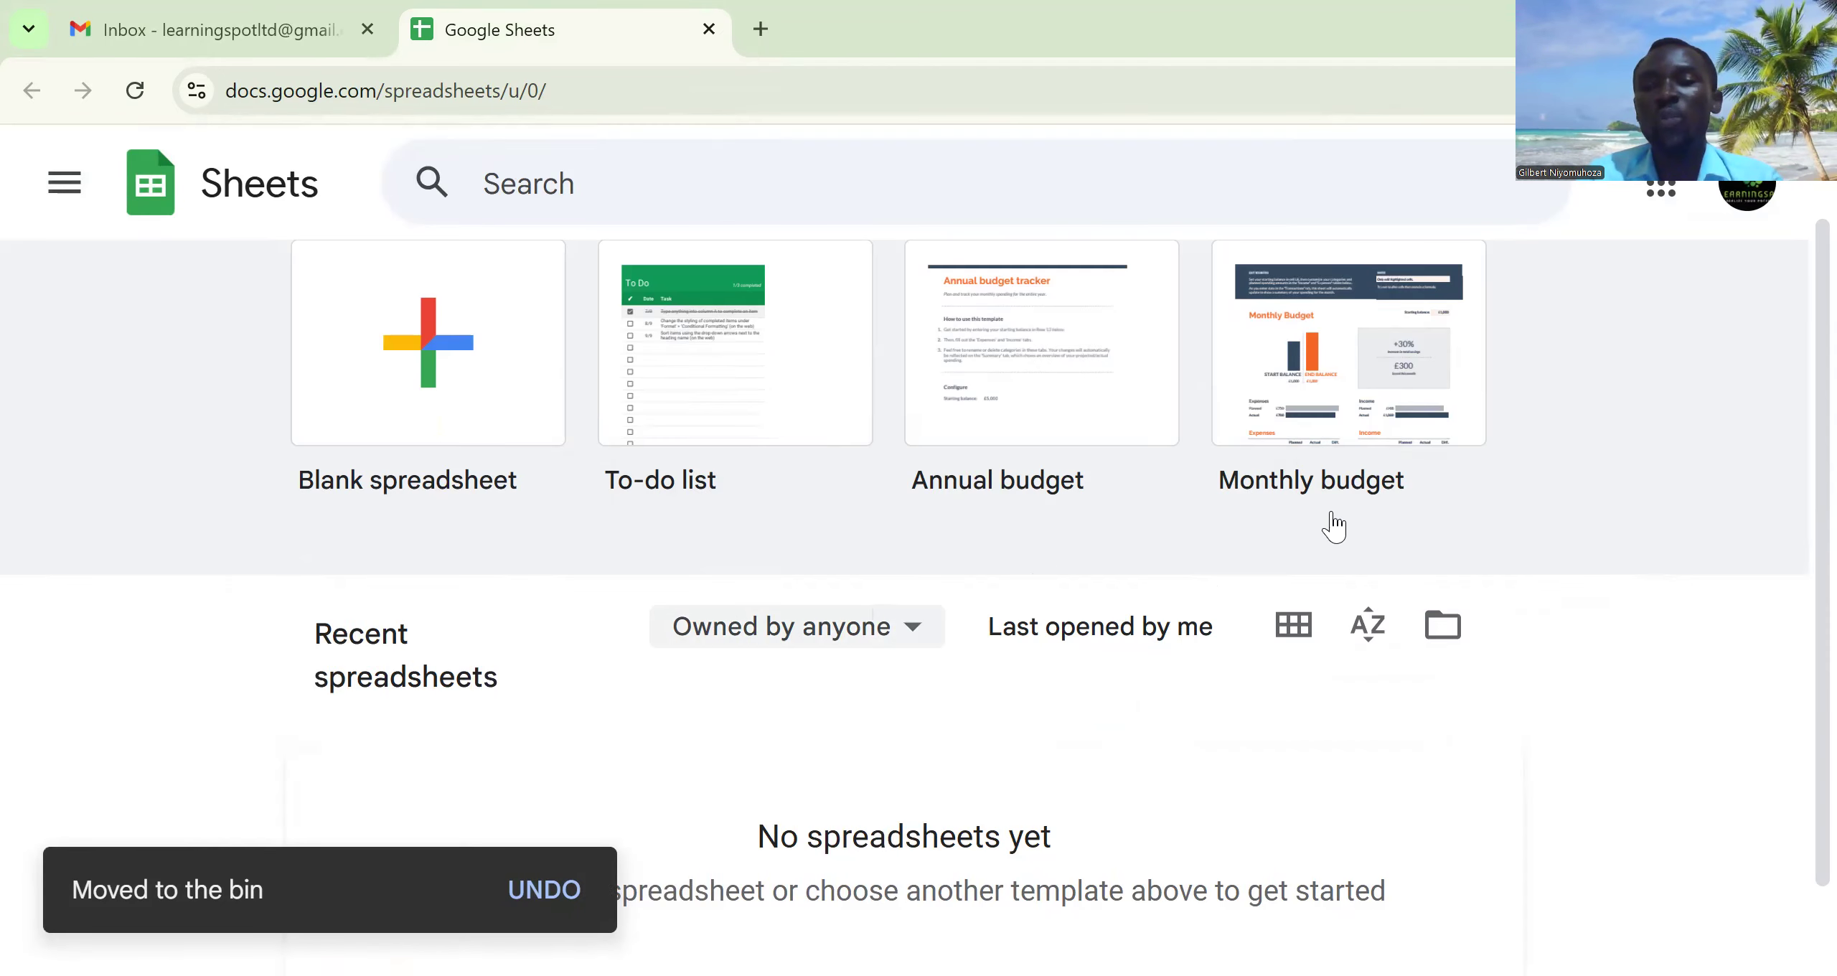
Create a new blank spreadsheet and dismiss the pre-built tables suggestions
scroll(1793, 500, "down", 1)
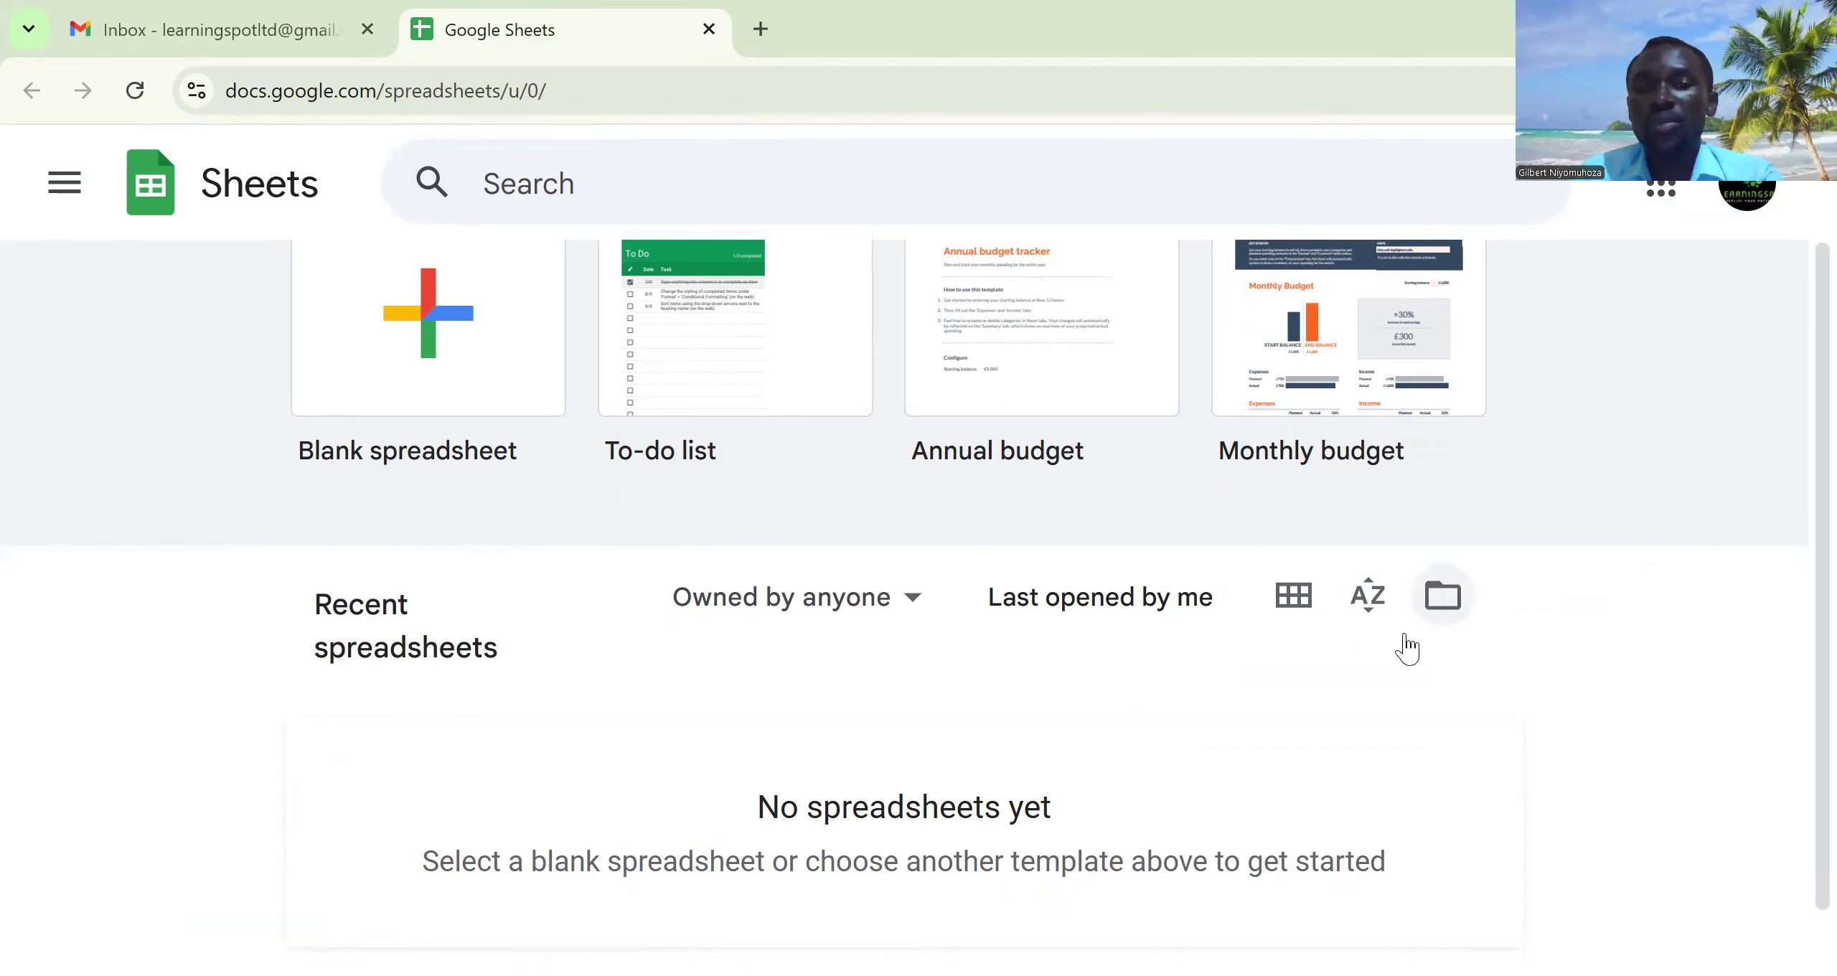
scroll(1792, 512, "up", 2)
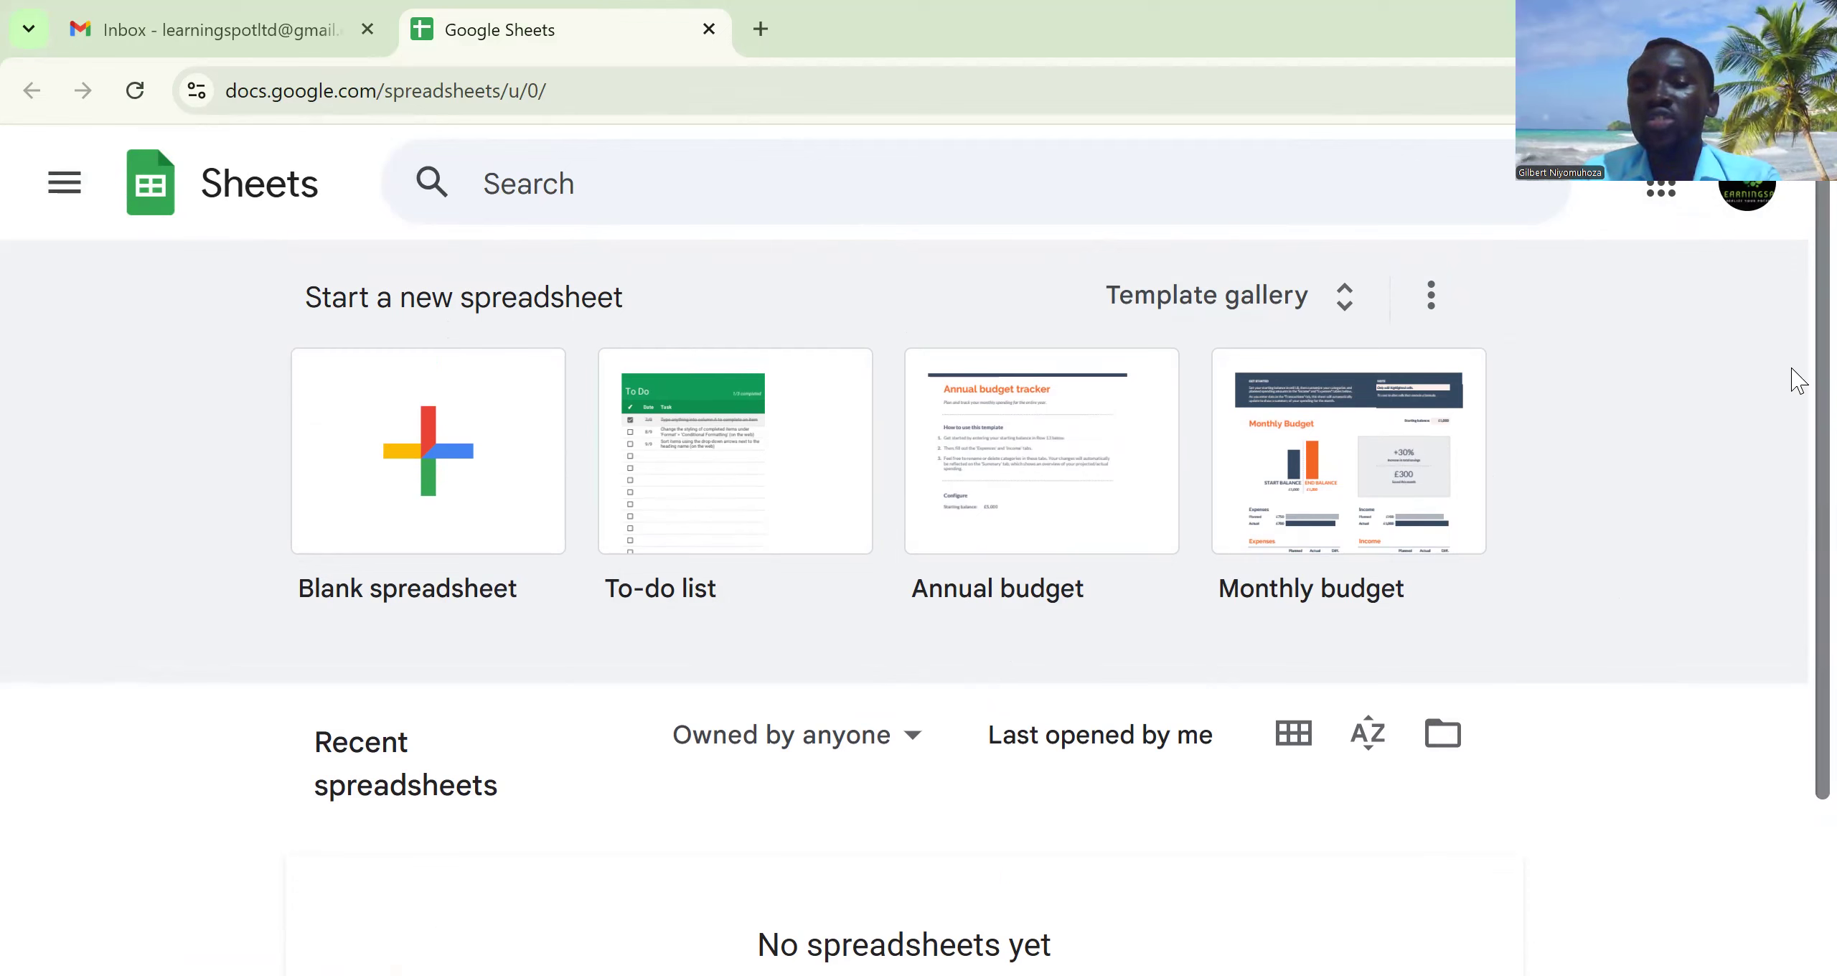
left_click(720, 169)
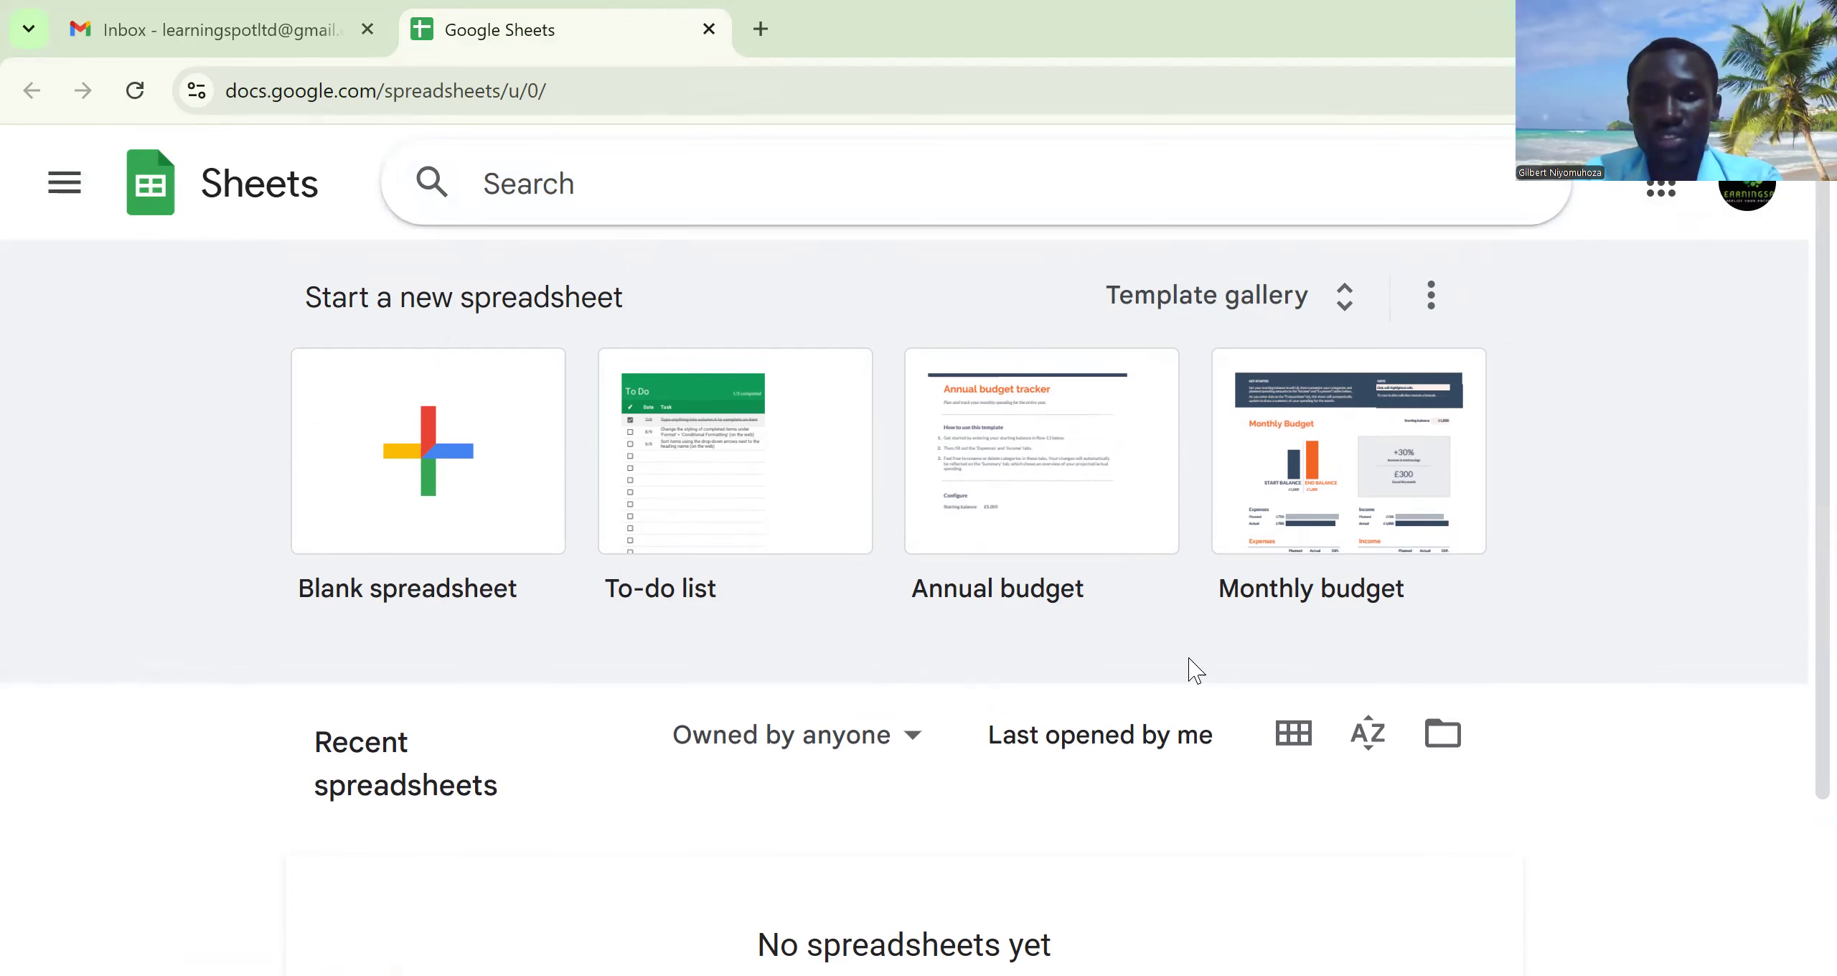
left_click(411, 507)
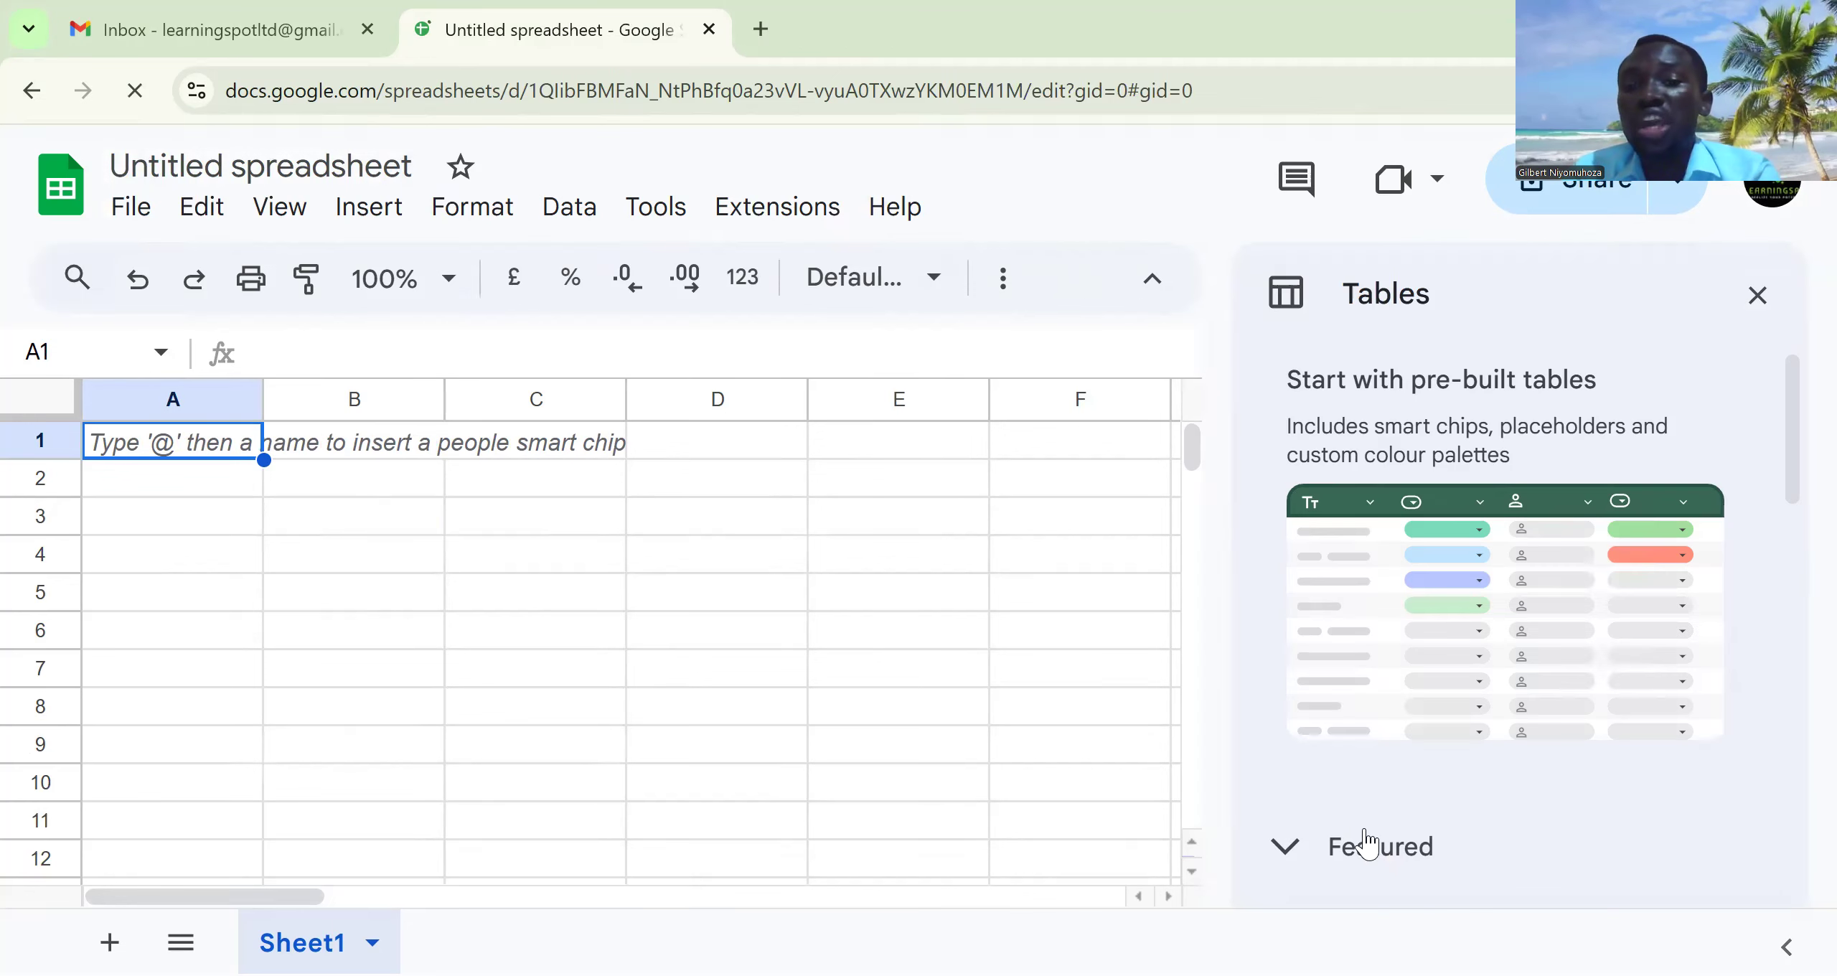
left_click(1757, 295)
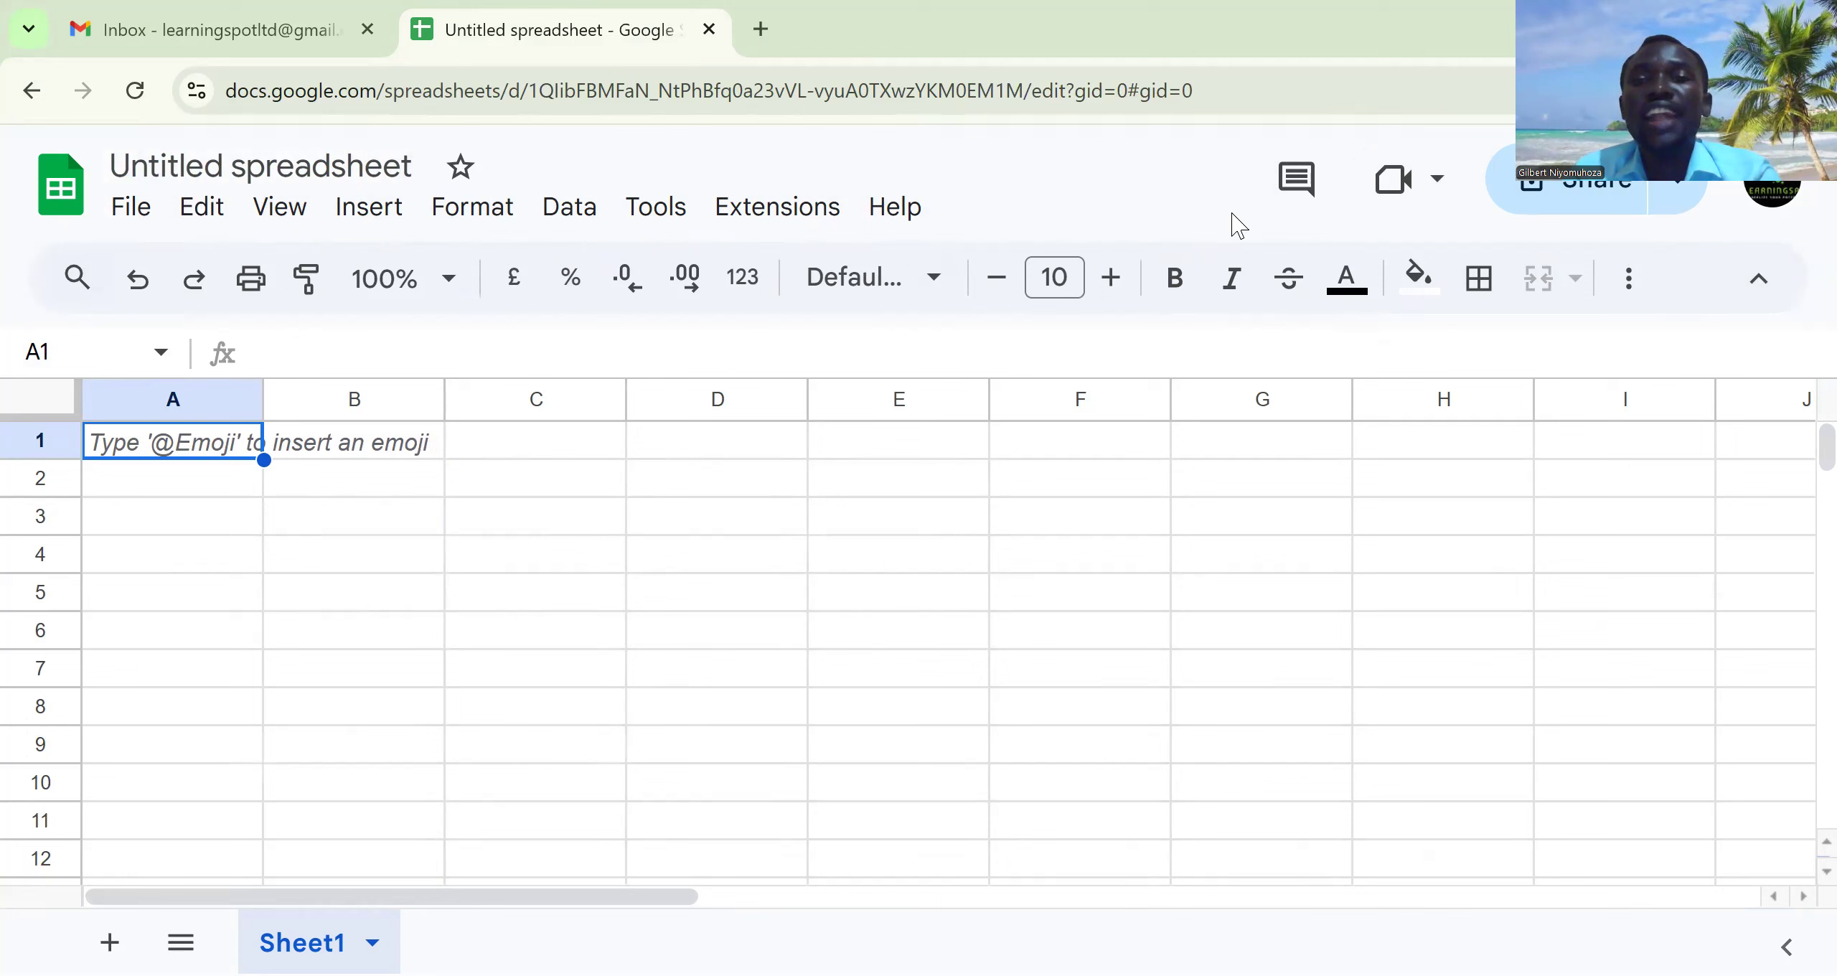
Hide the header menus to look at the additional formatting tools, and restore the full header
left_click(1759, 279)
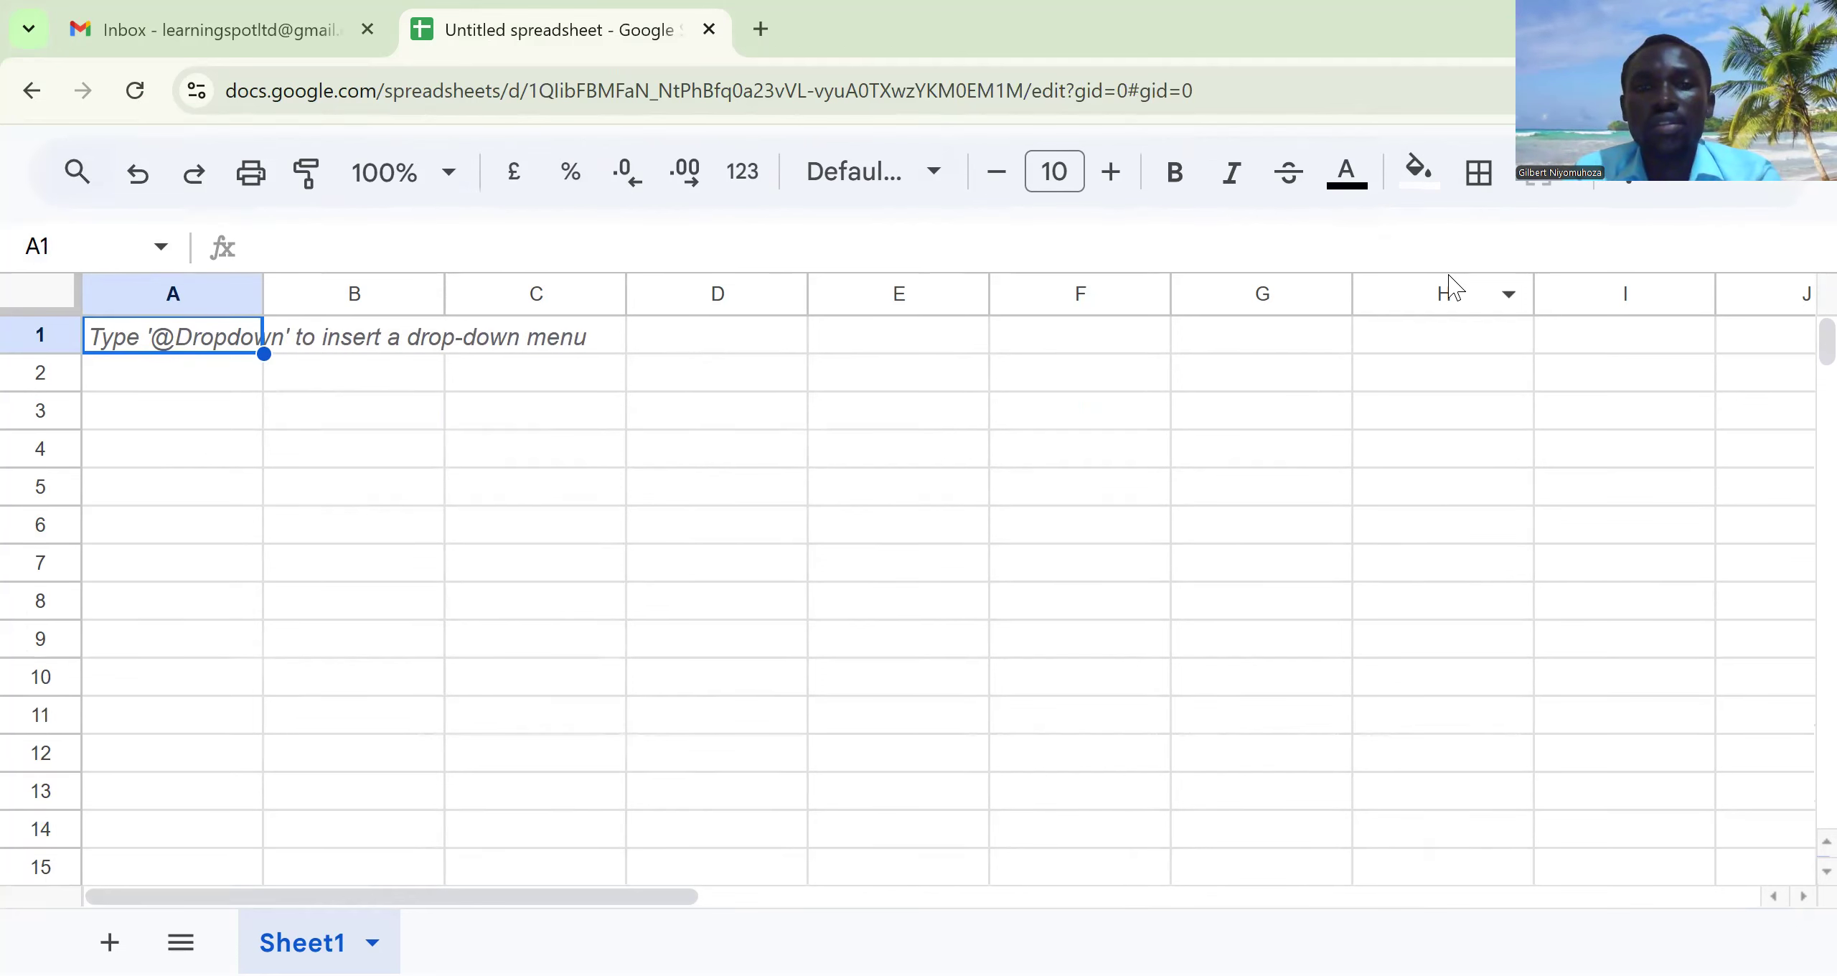
left_click(1620, 189)
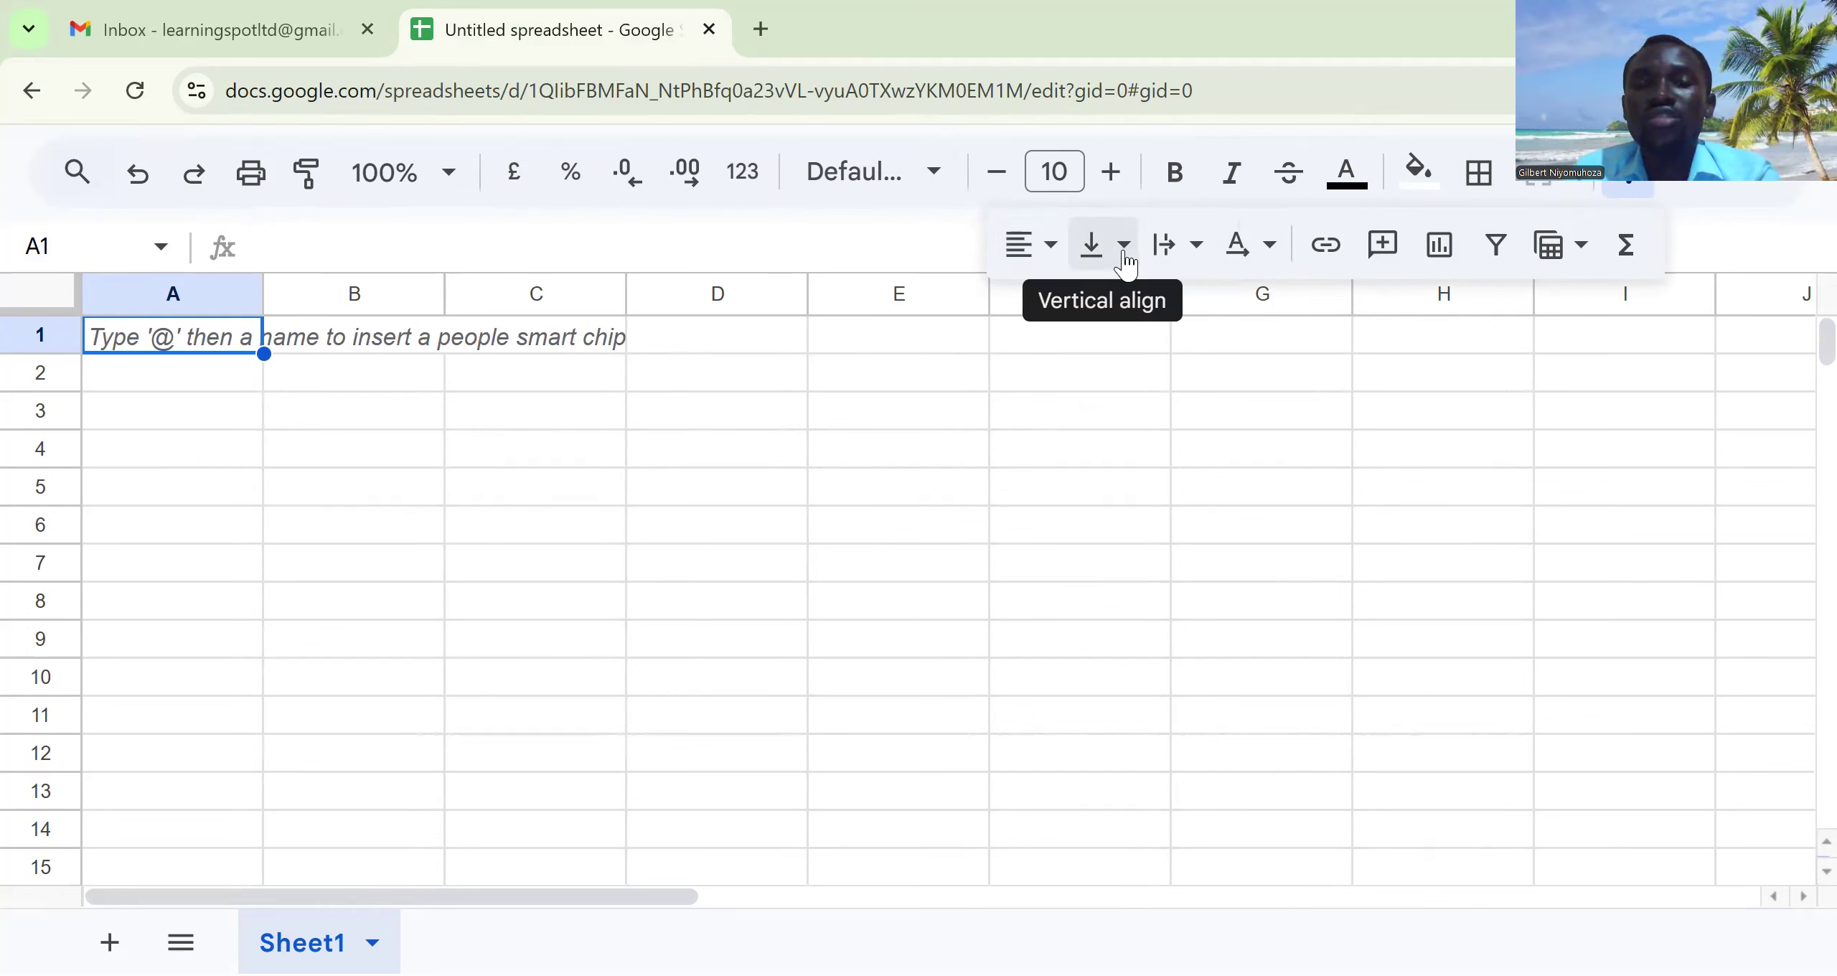
left_click(1118, 520)
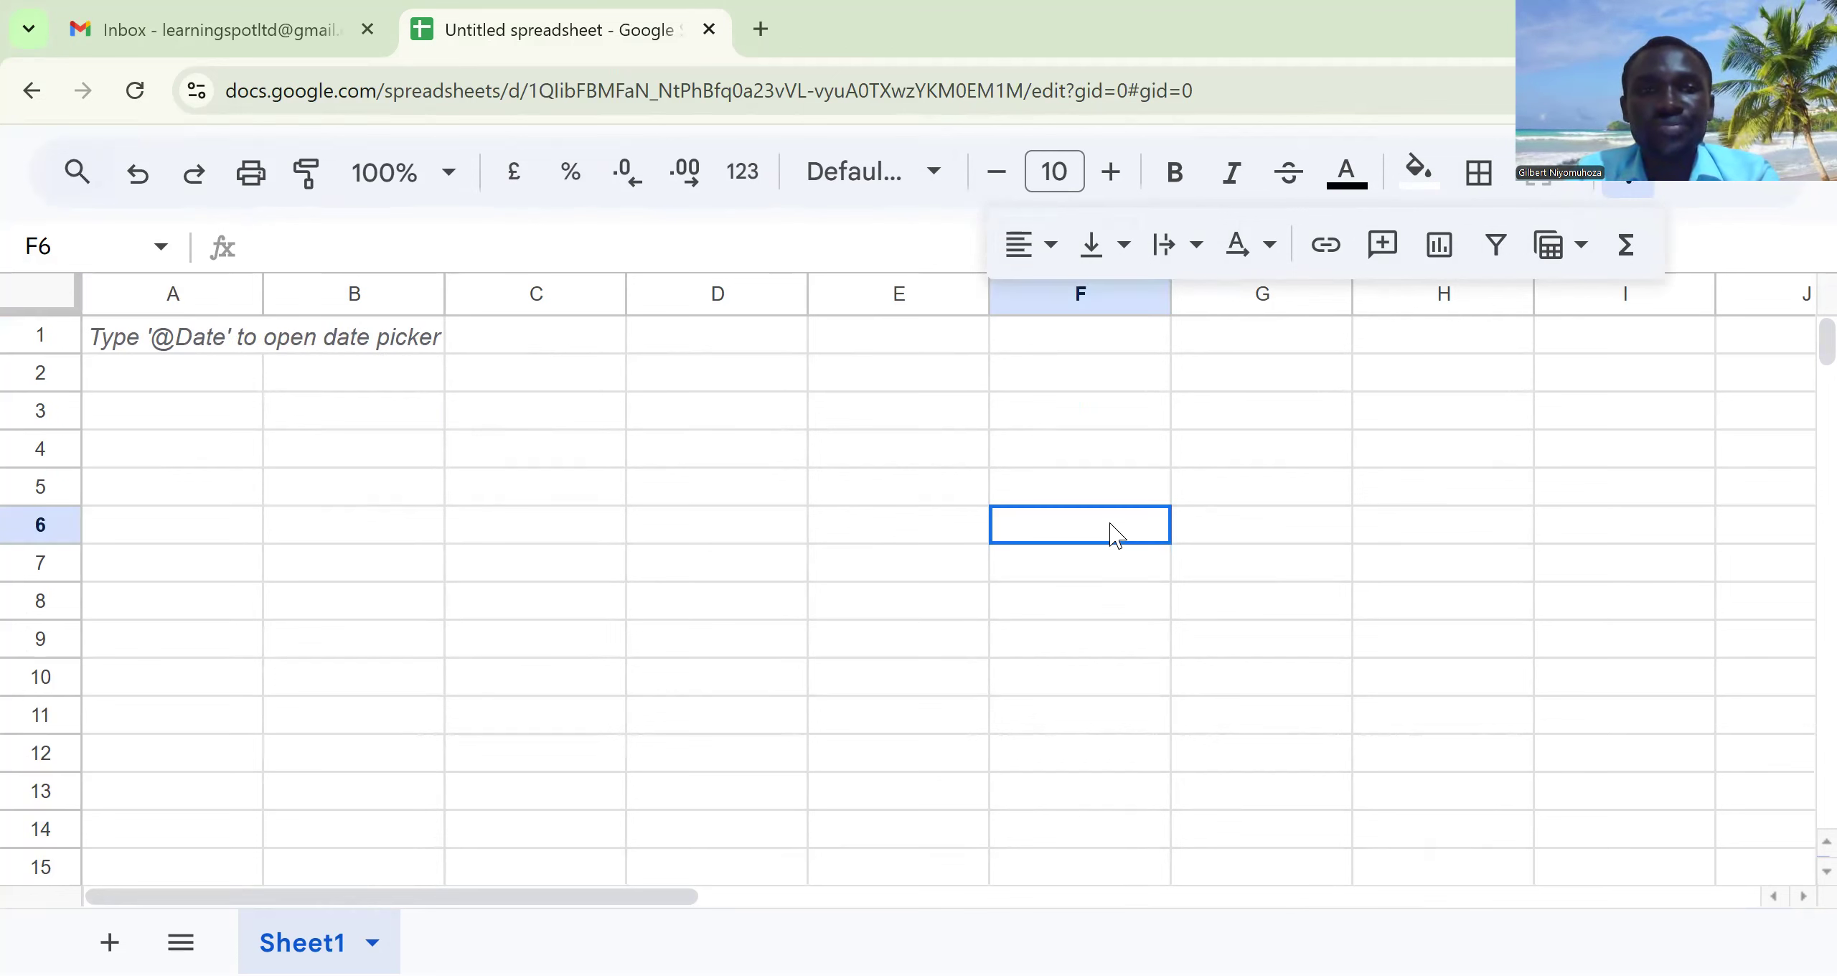
left_click(1779, 186)
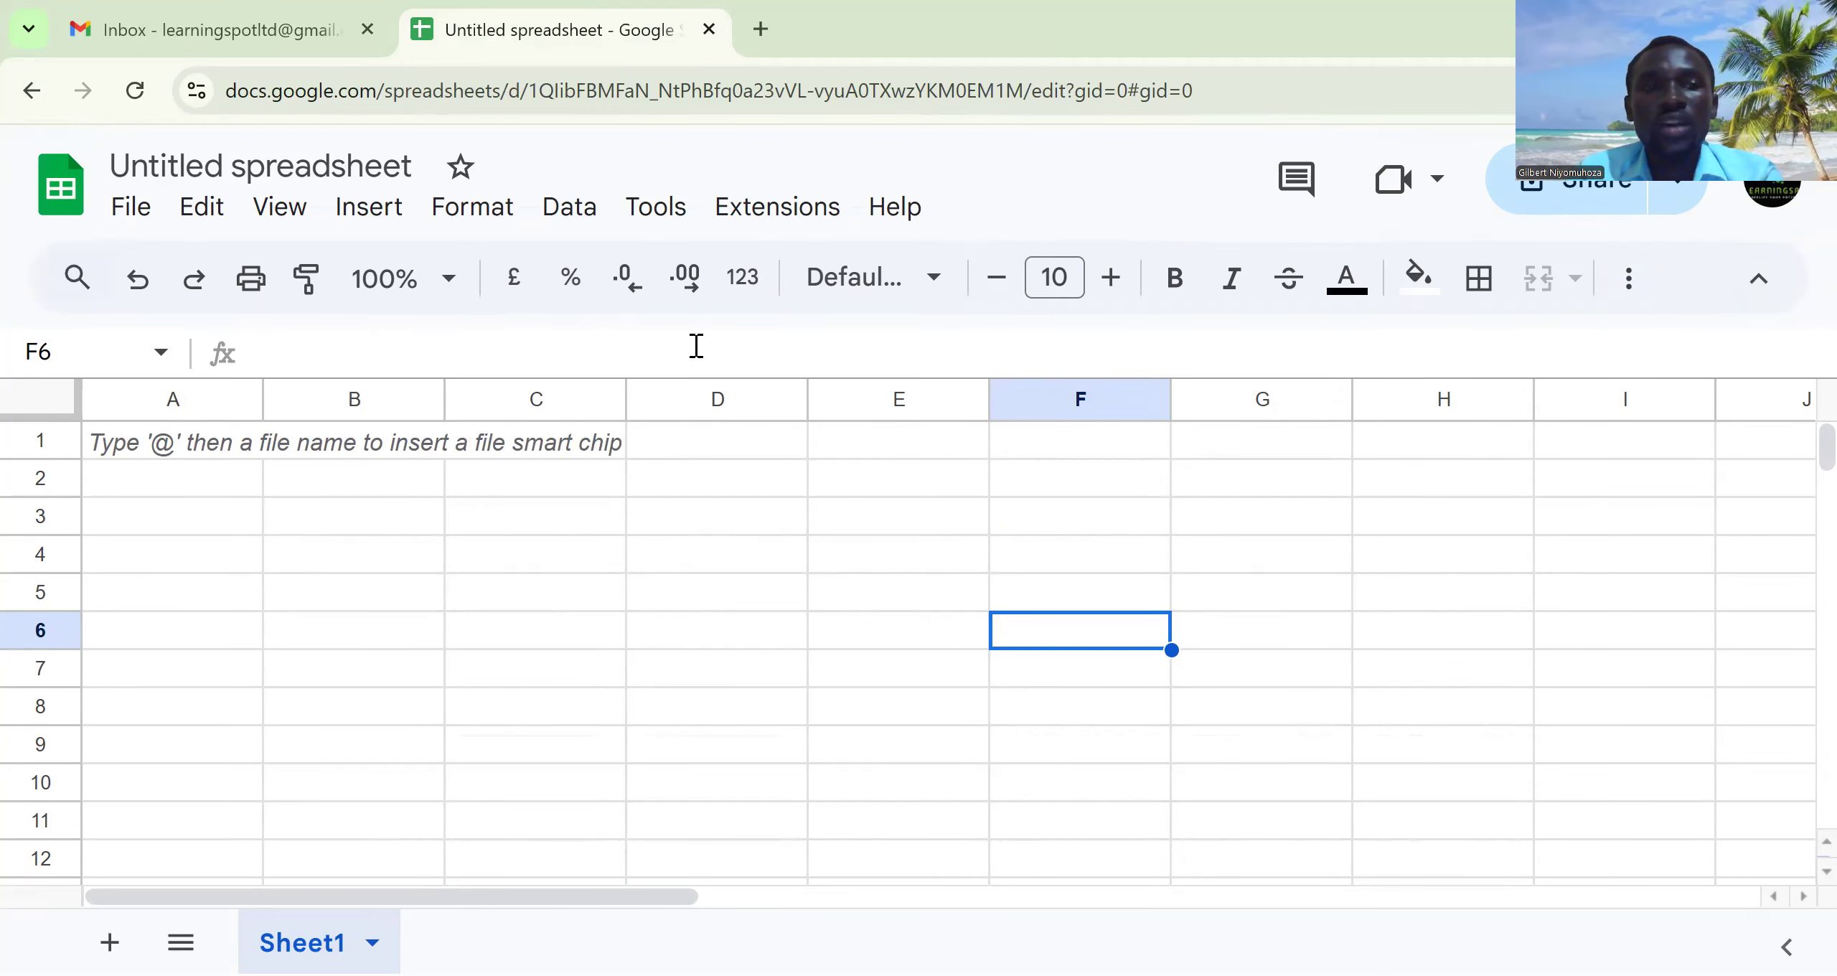
Rename the untitled spreadsheet as "Practice Sheet"
left_click(229, 534)
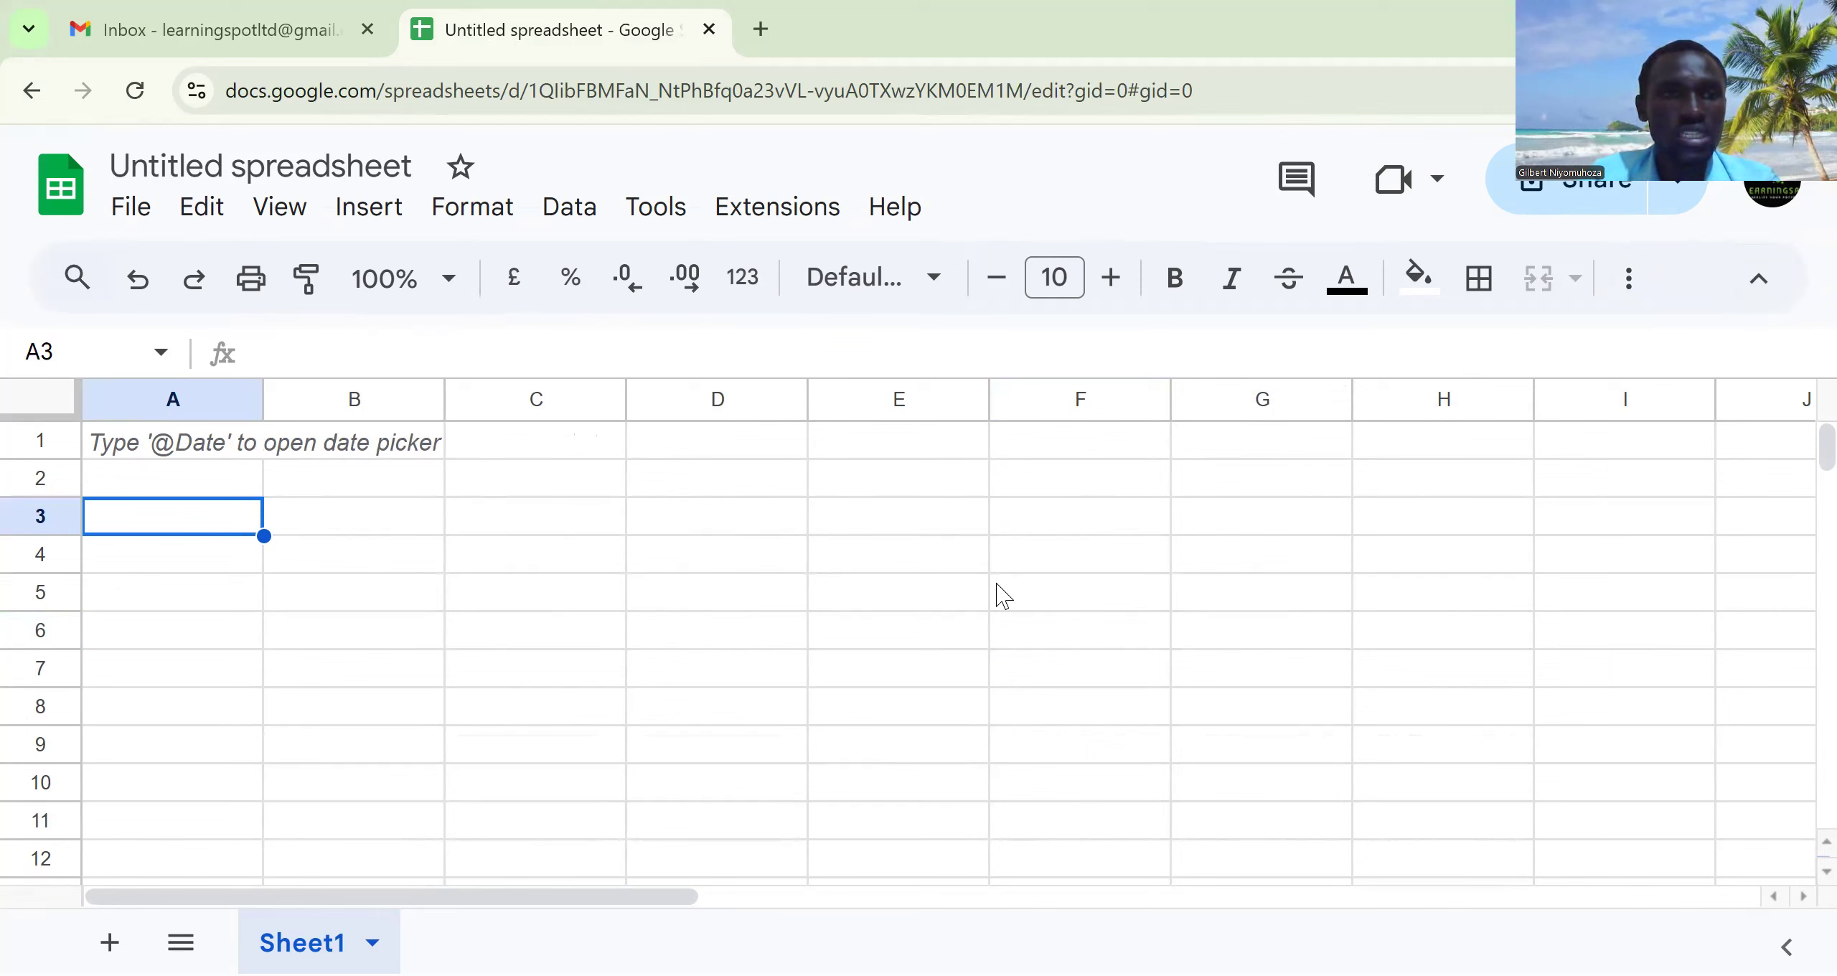
double_click(237, 152)
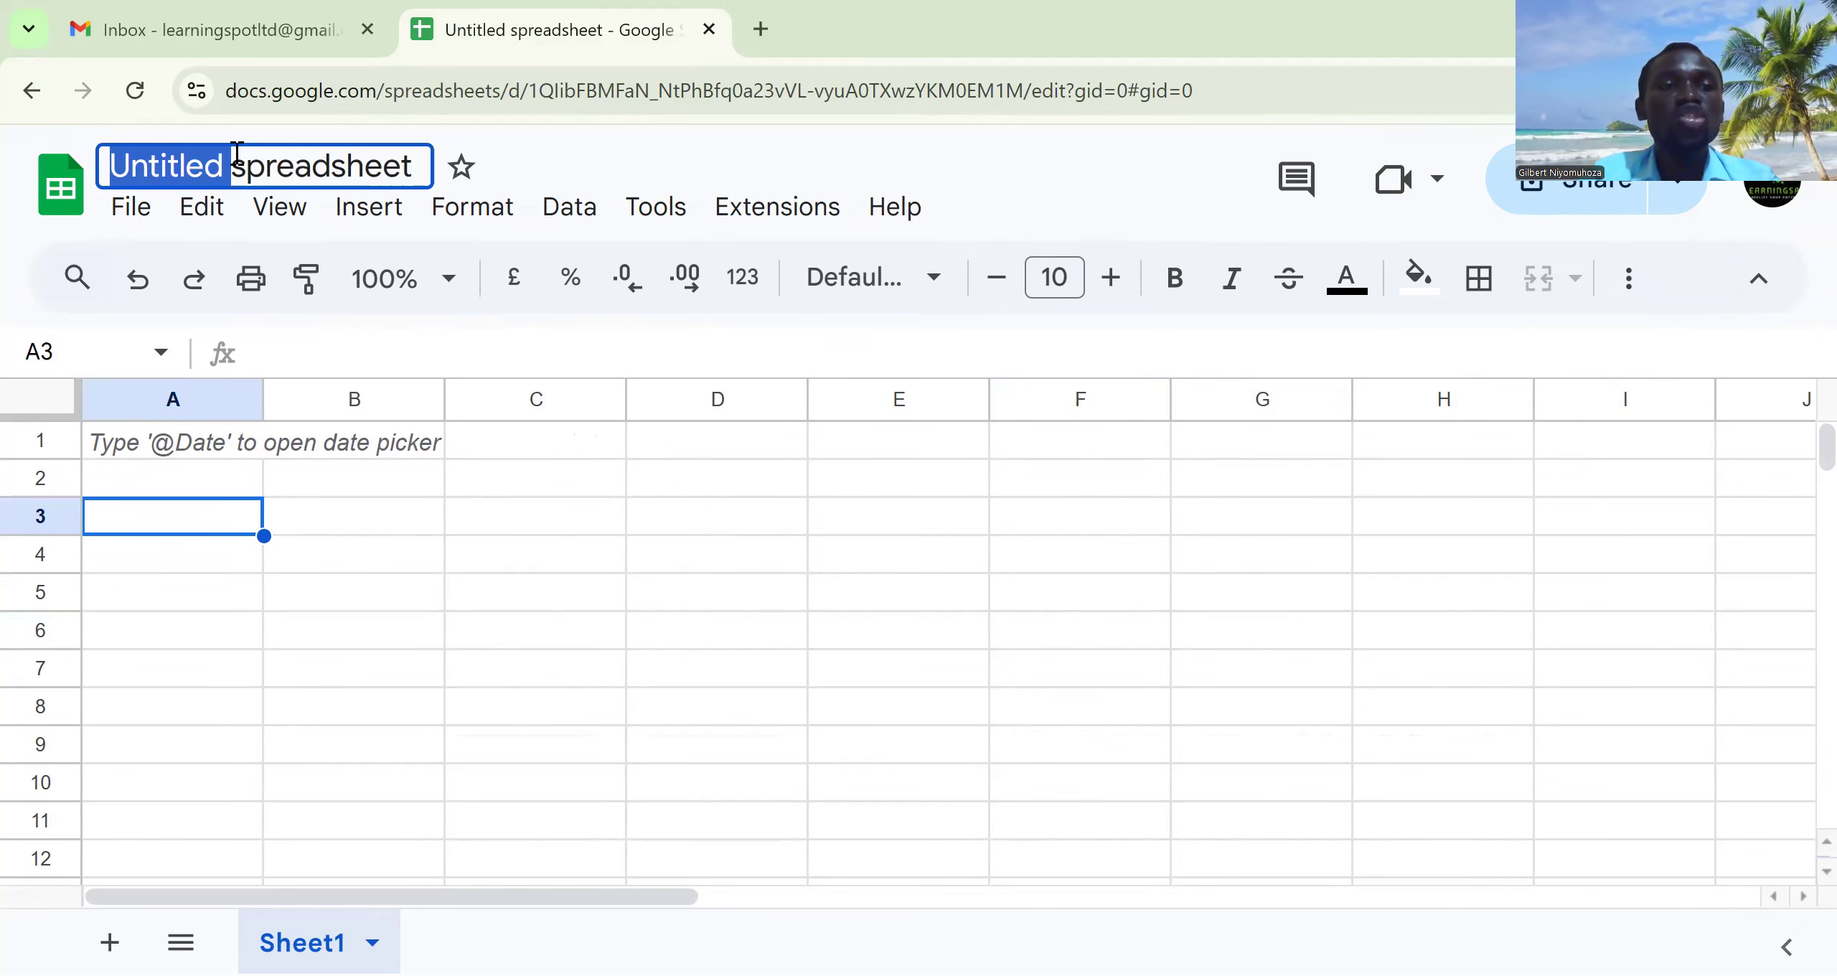
left_click(562, 607)
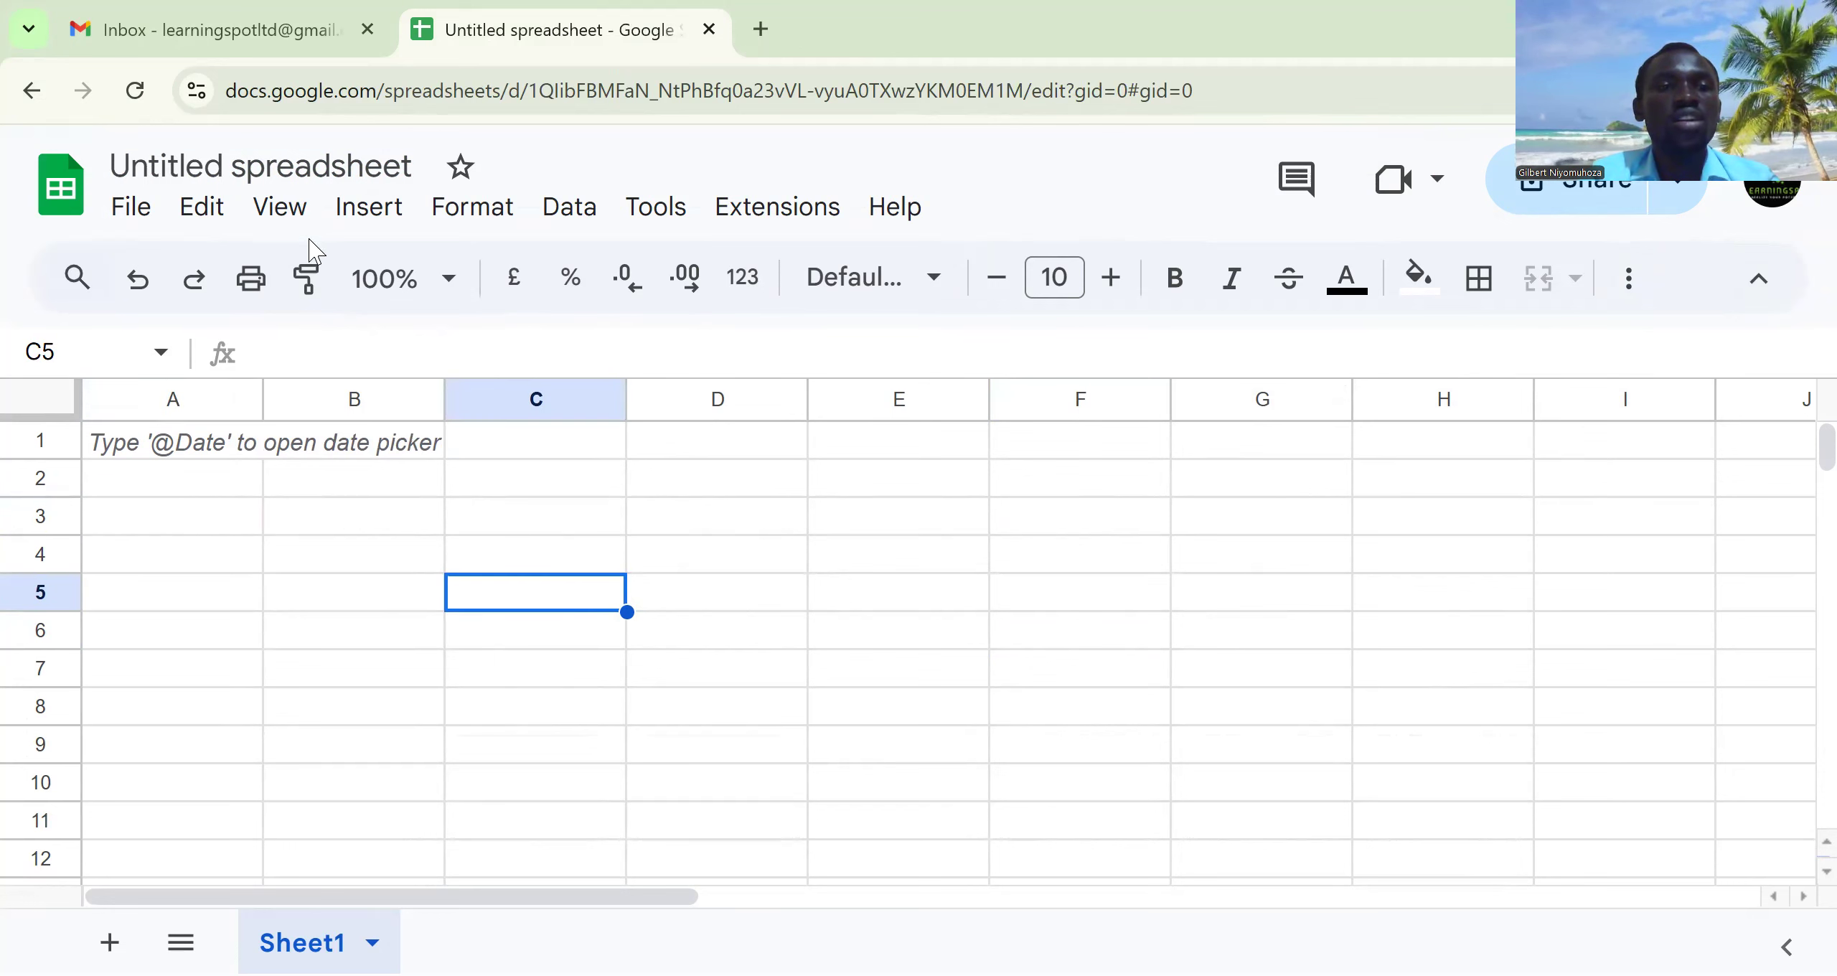
left_click(224, 168)
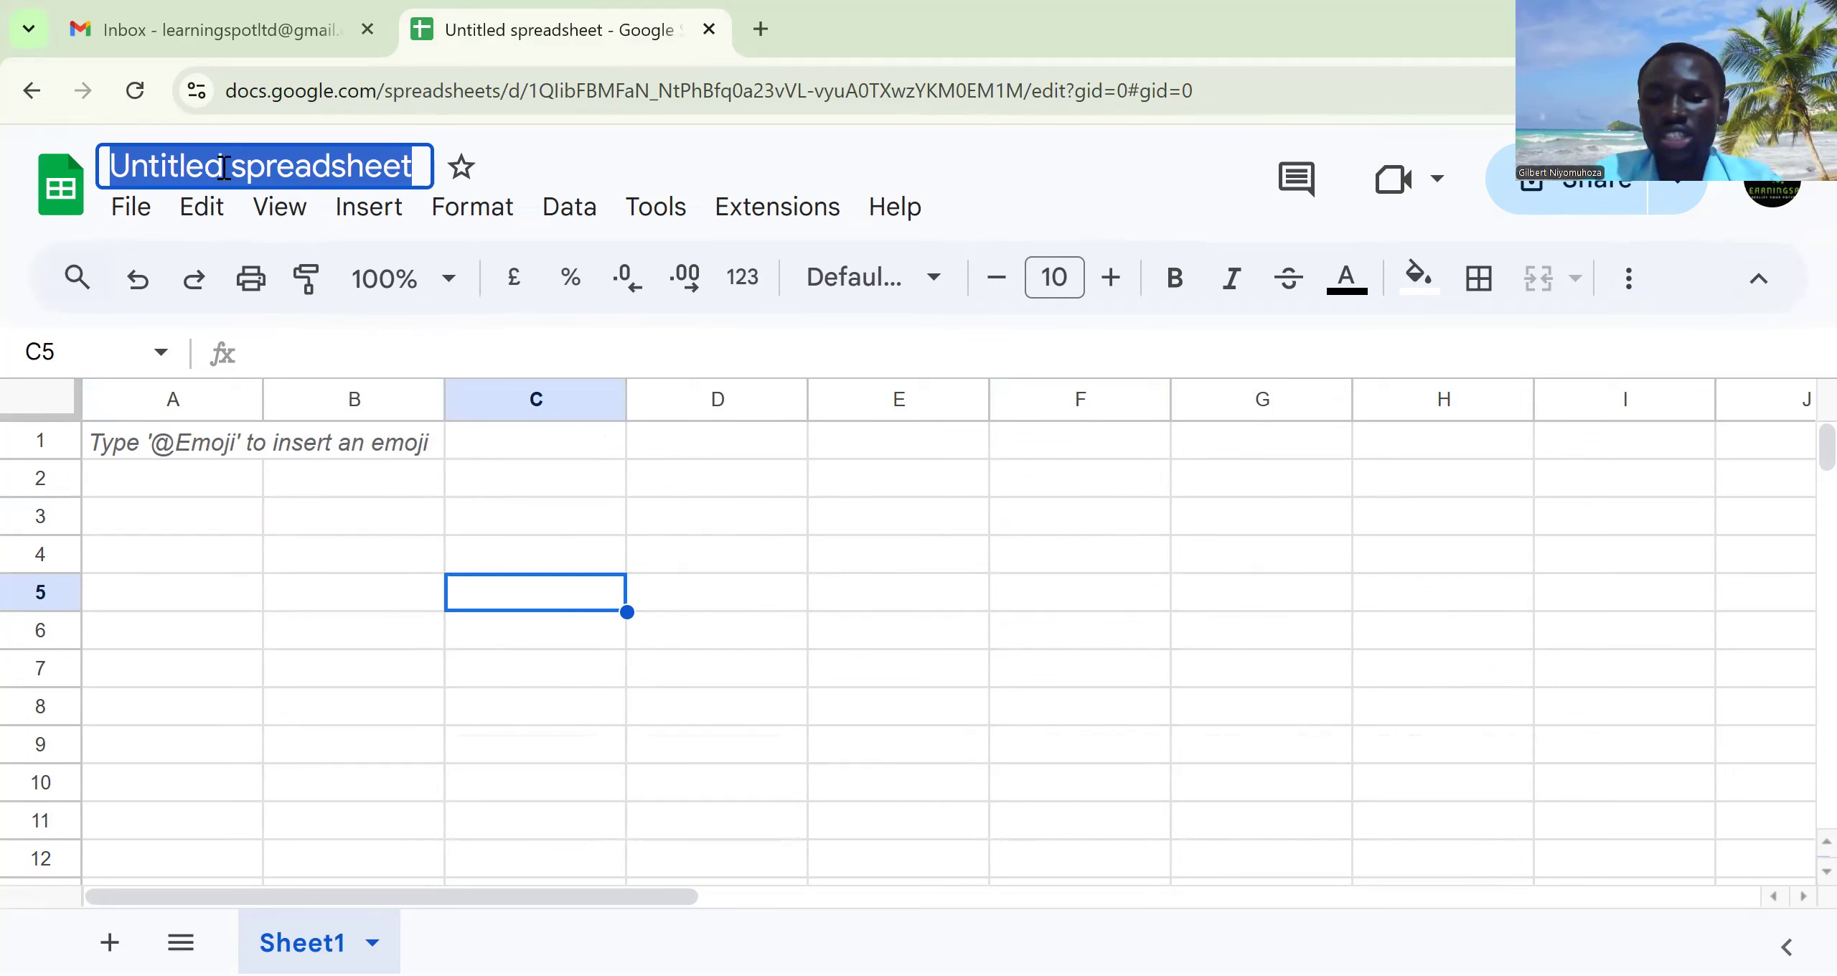
type("Practice Sheet")
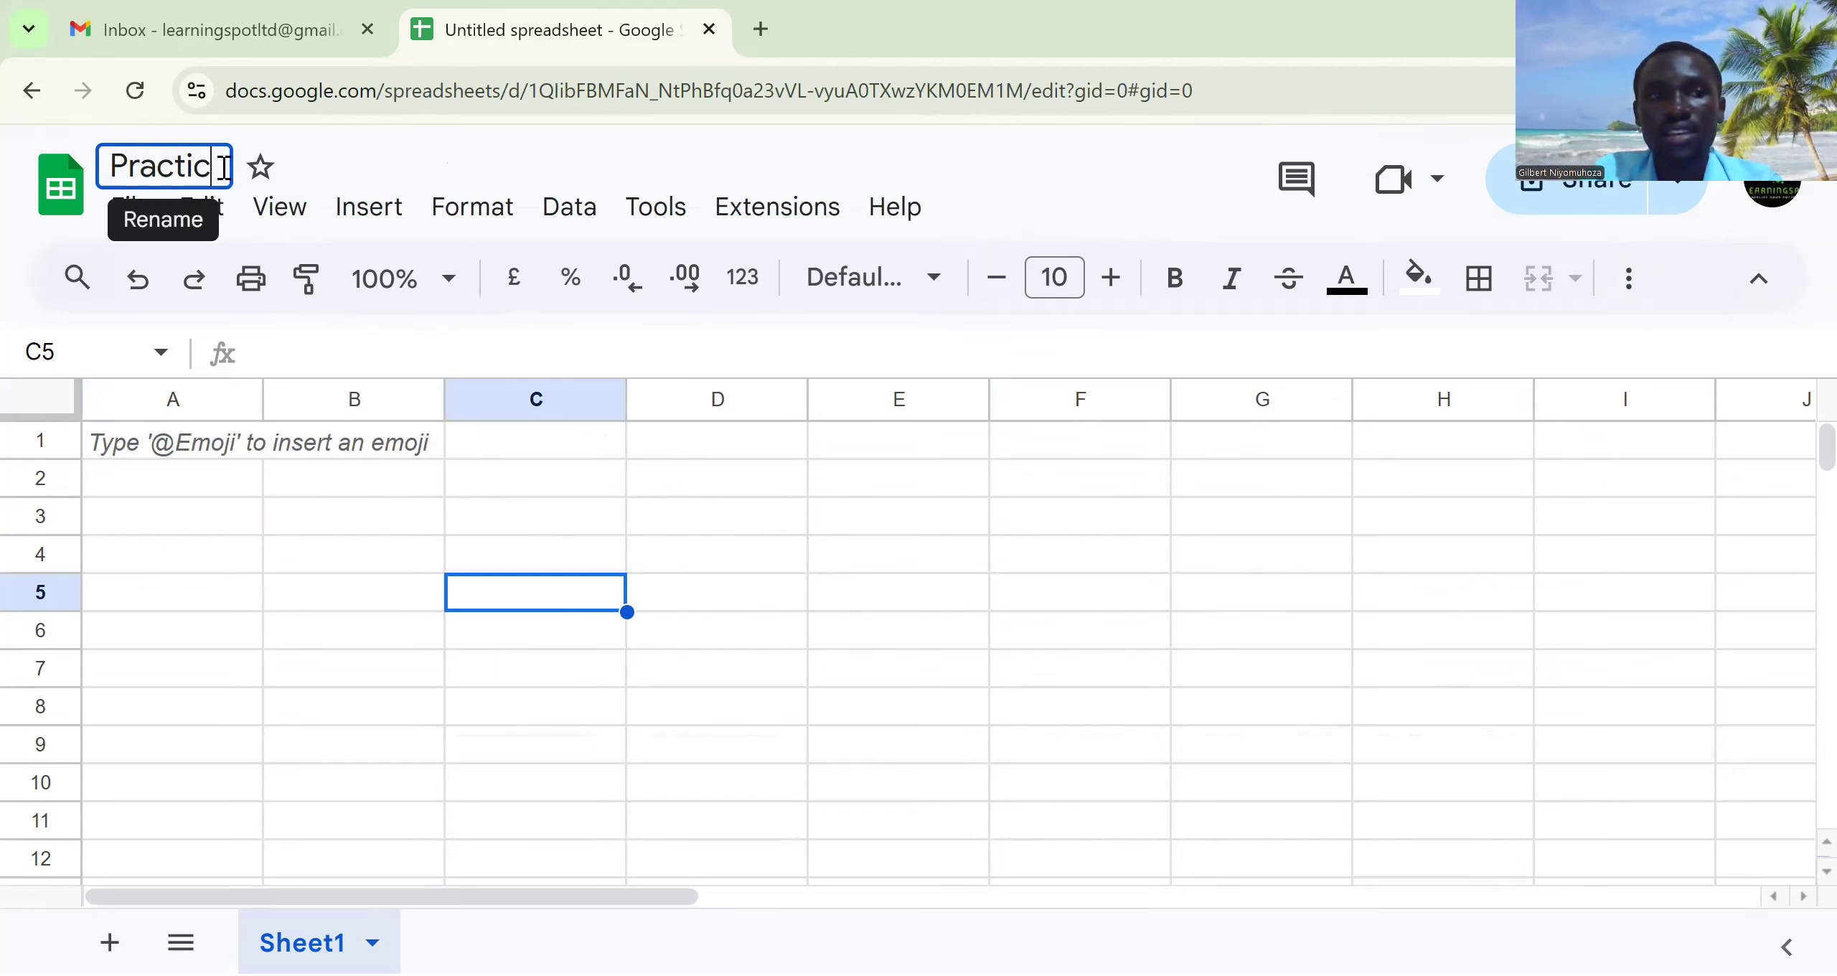
left_click(254, 529)
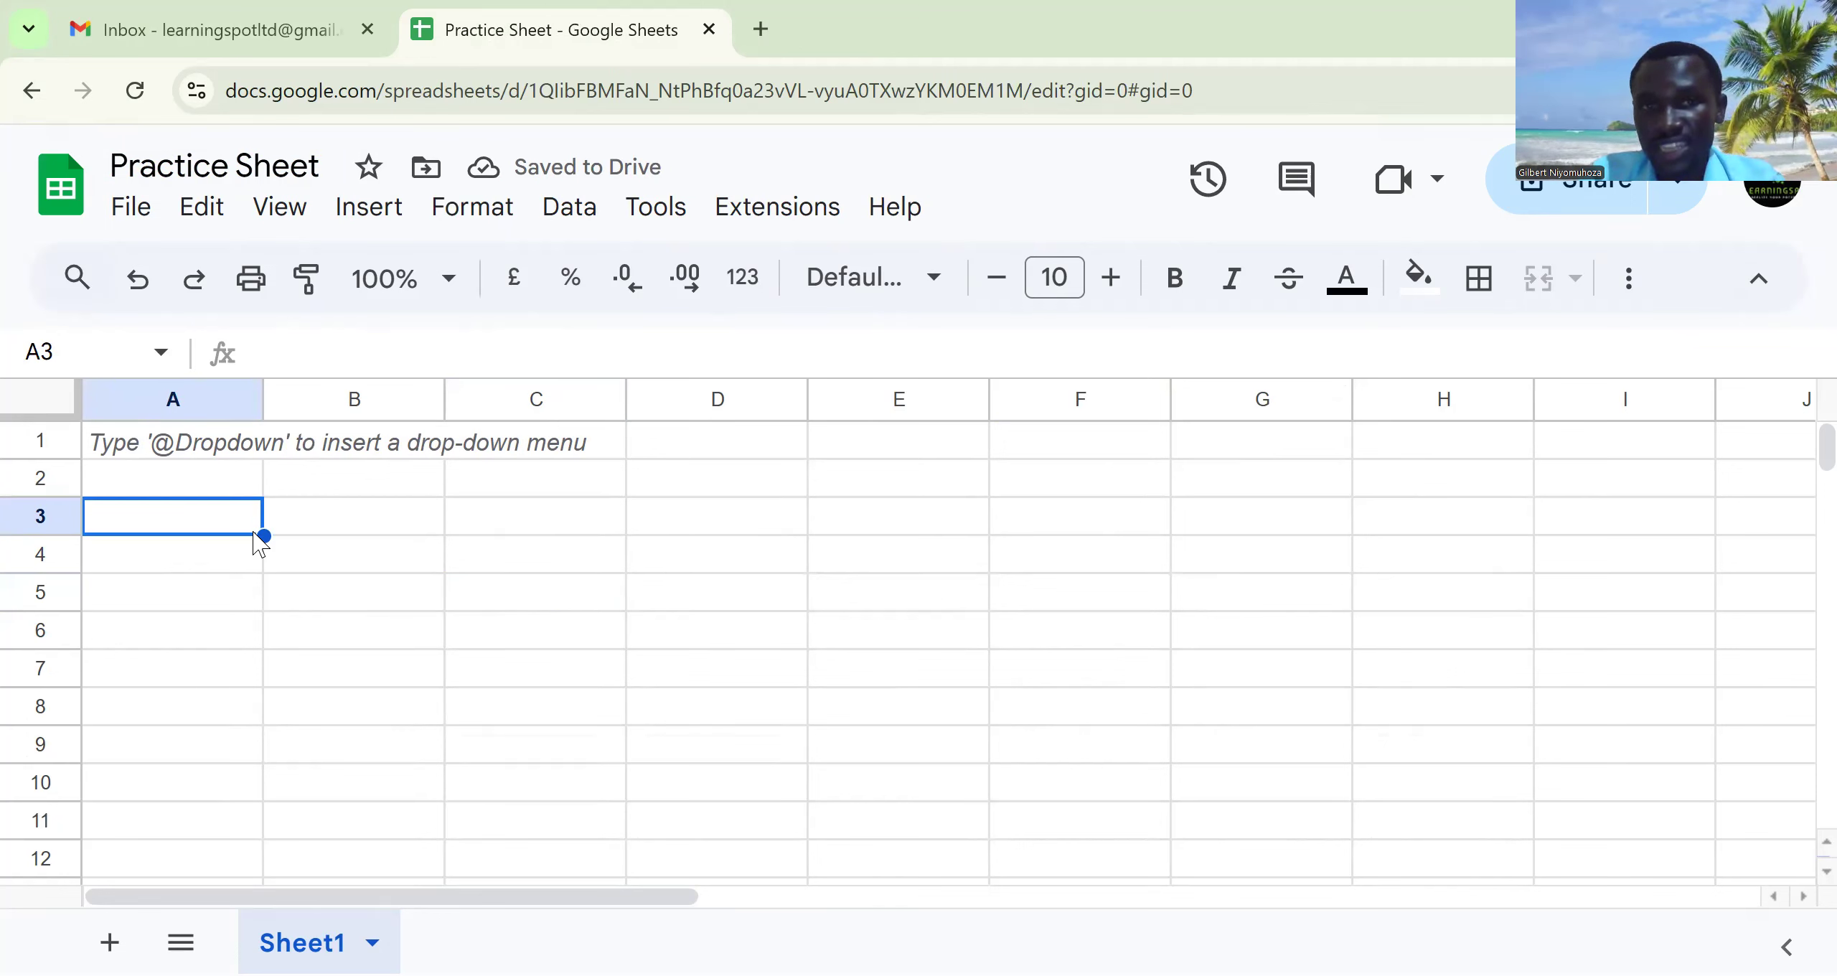
Select cell A1 and examine the file commands, from sharing, emailing and download formats through to version history, settings and print
left_click(176, 452)
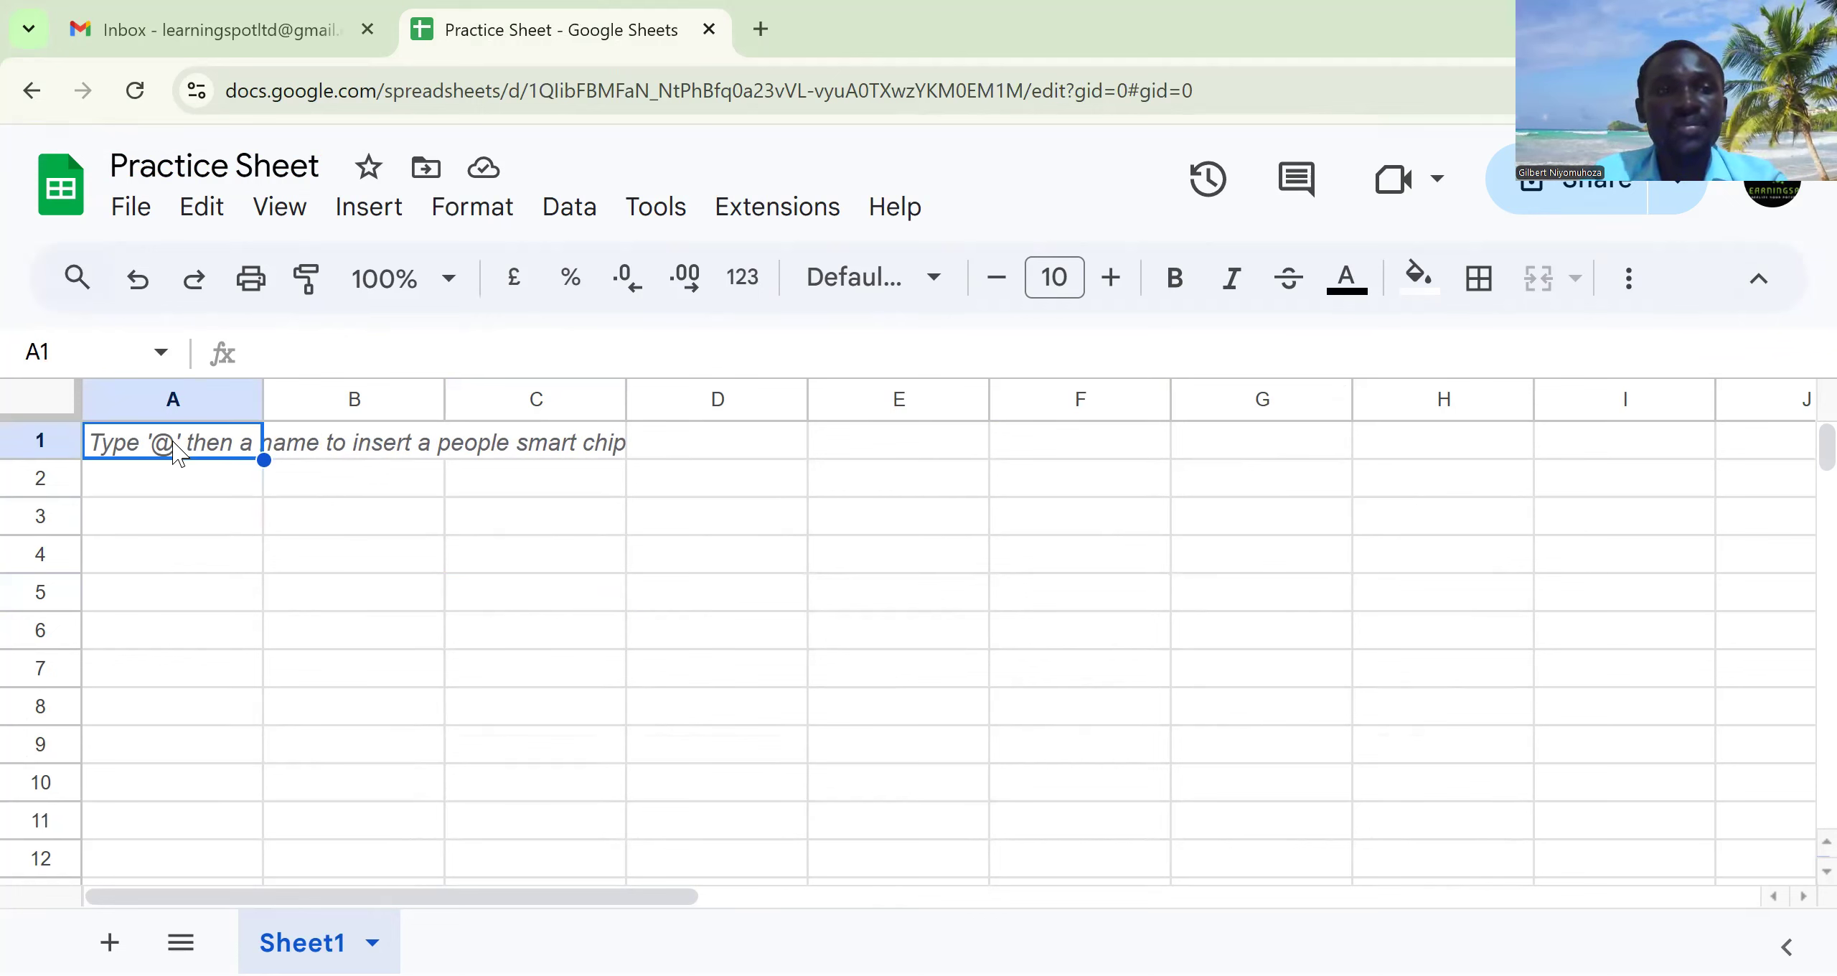
left_click(144, 214)
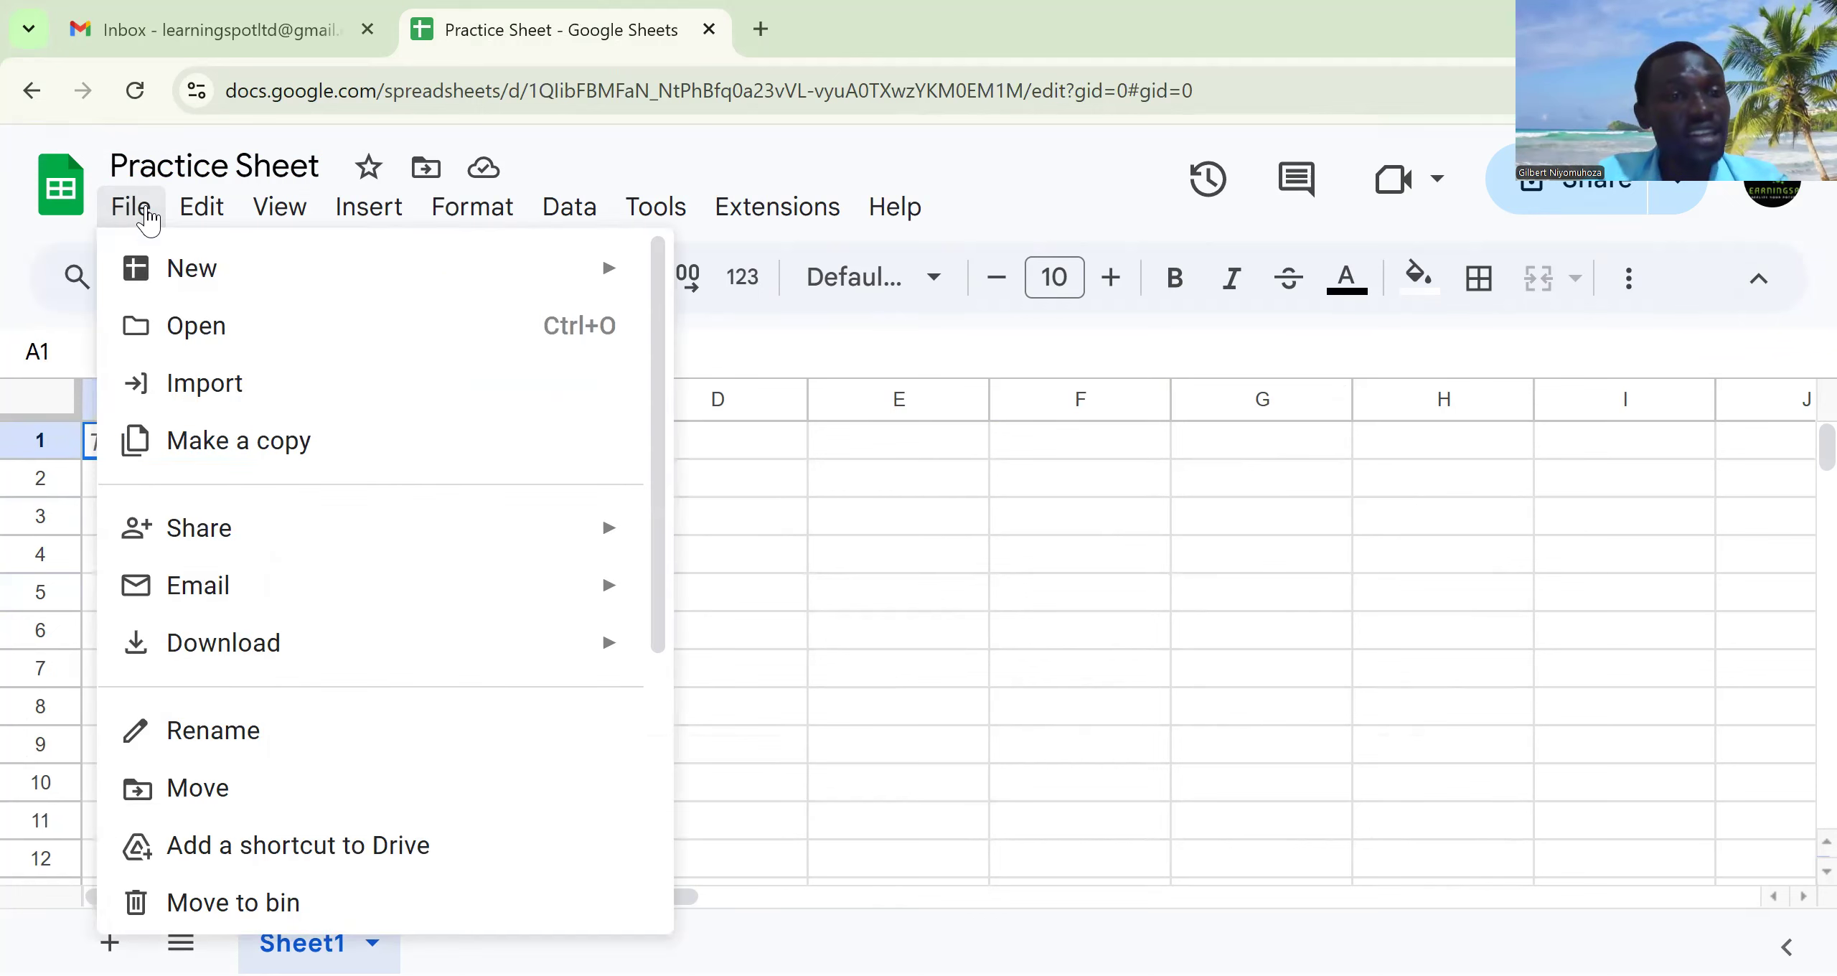
mouse_move(193, 287)
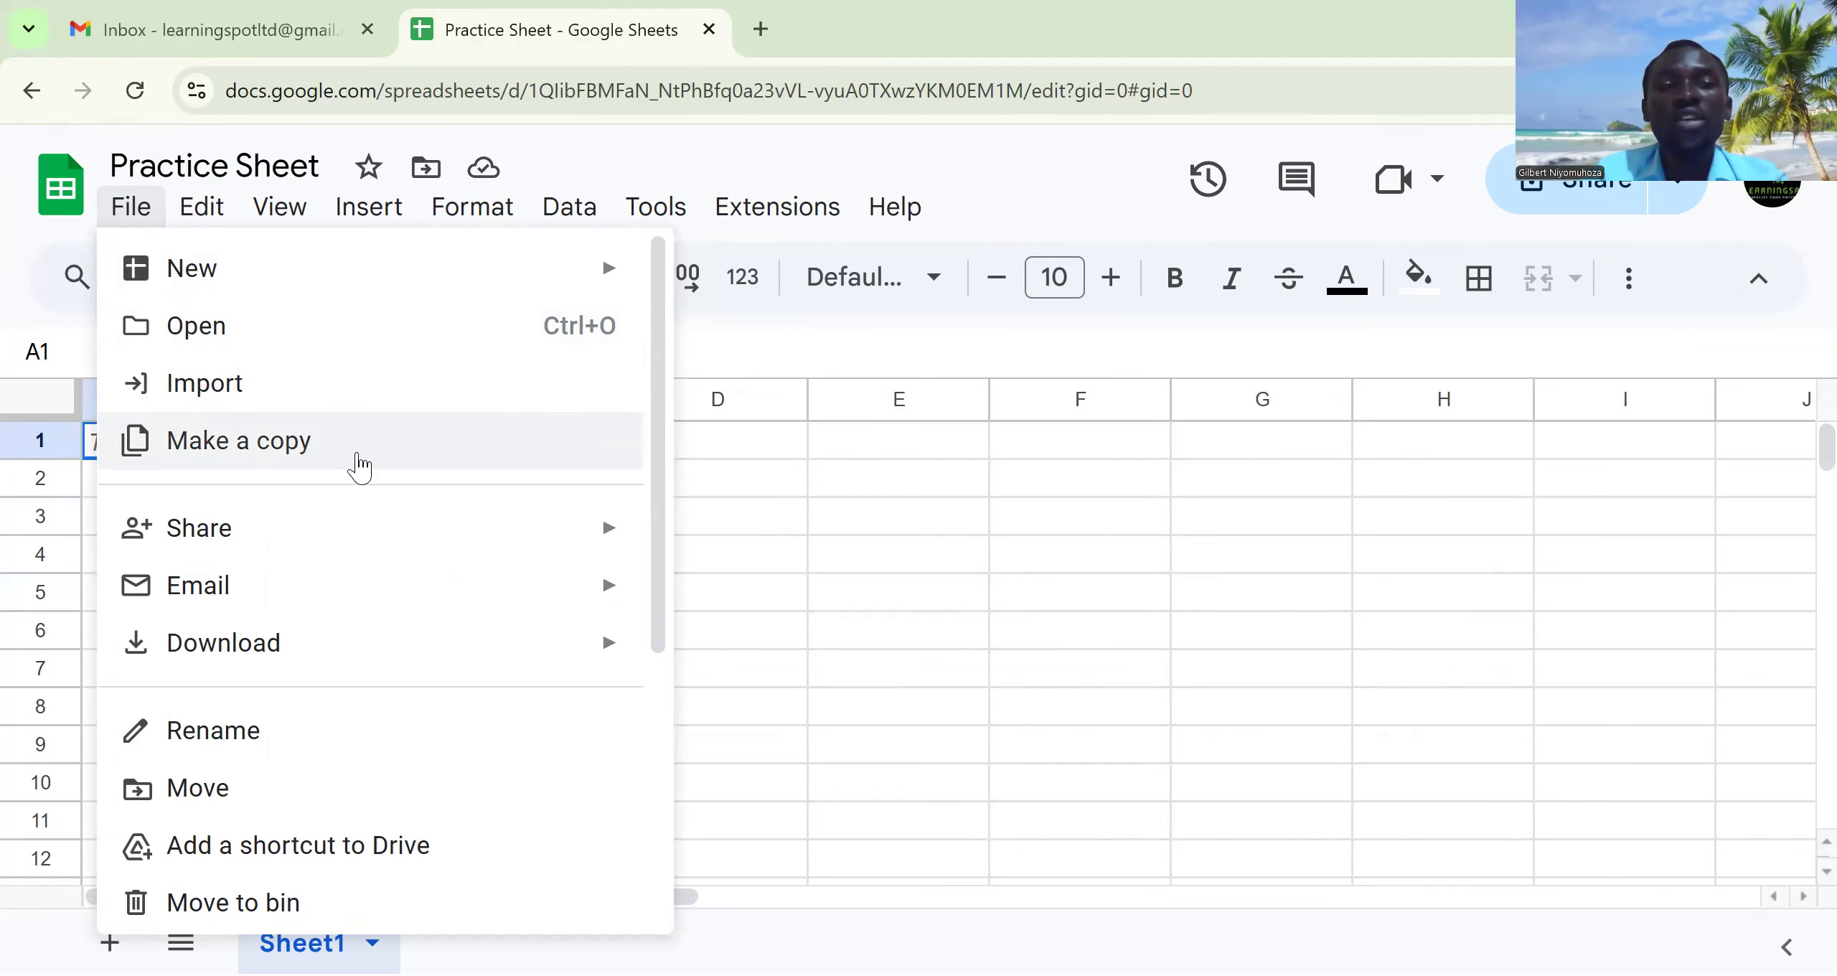
mouse_move(607, 535)
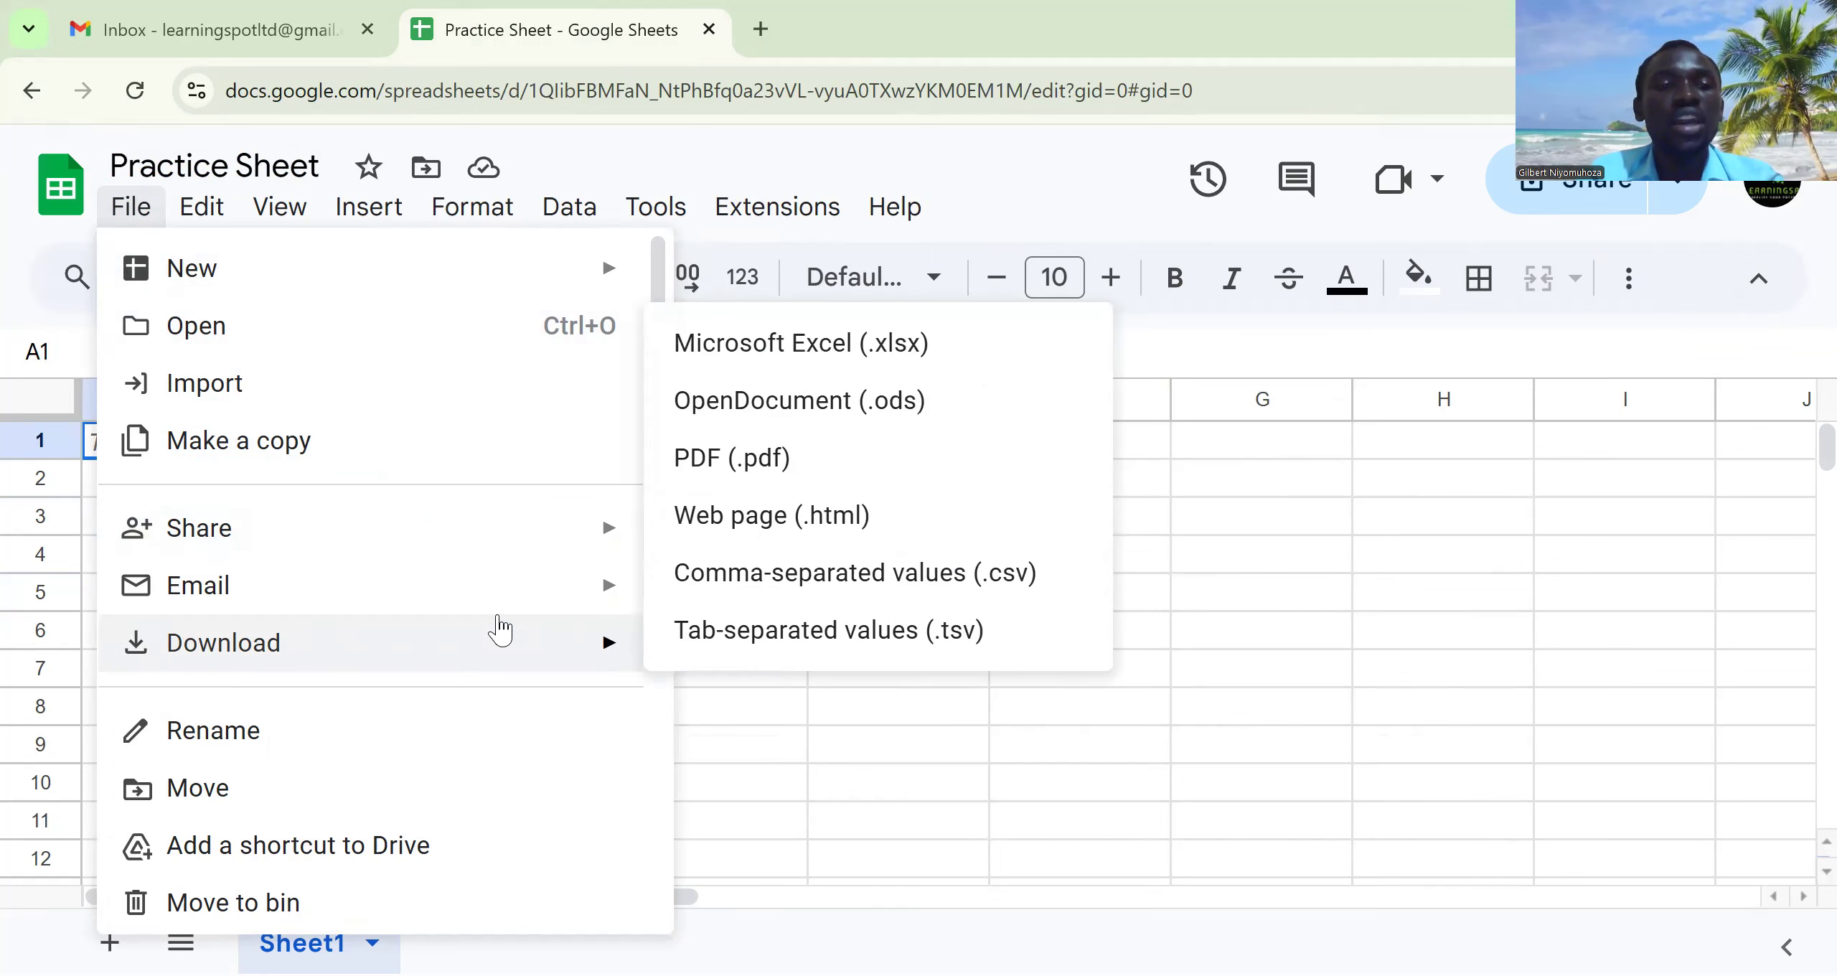
mouse_move(537, 598)
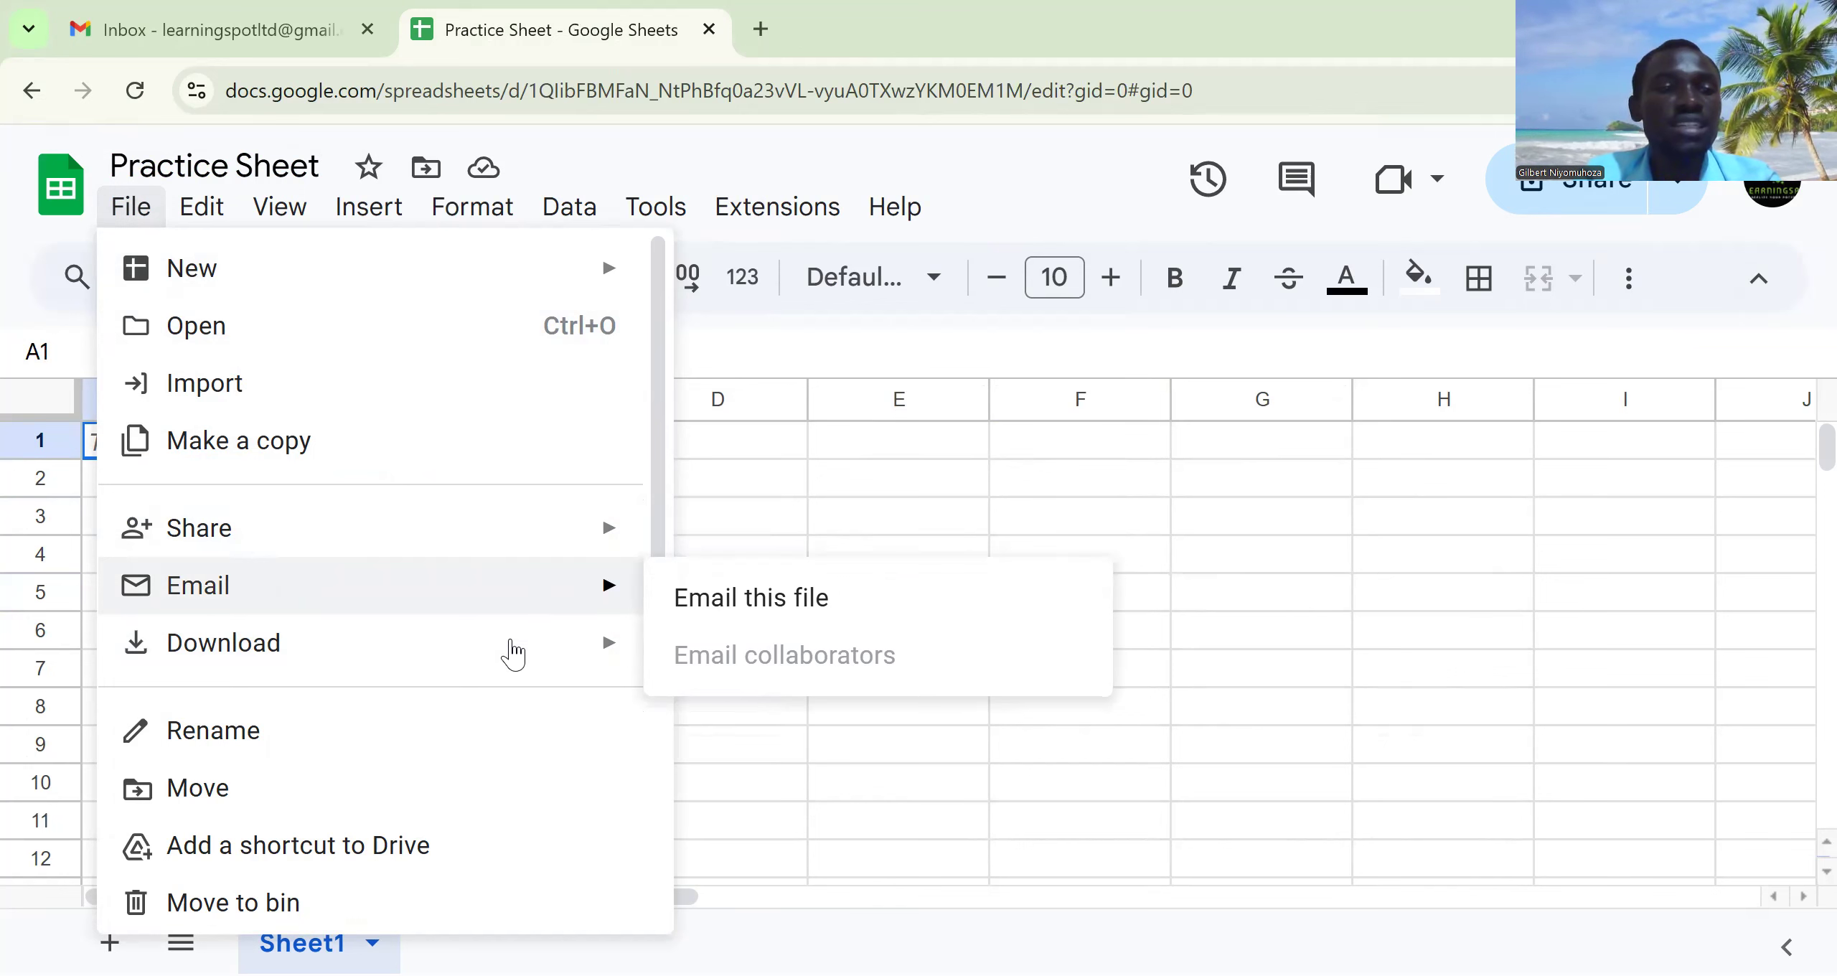
mouse_move(497, 658)
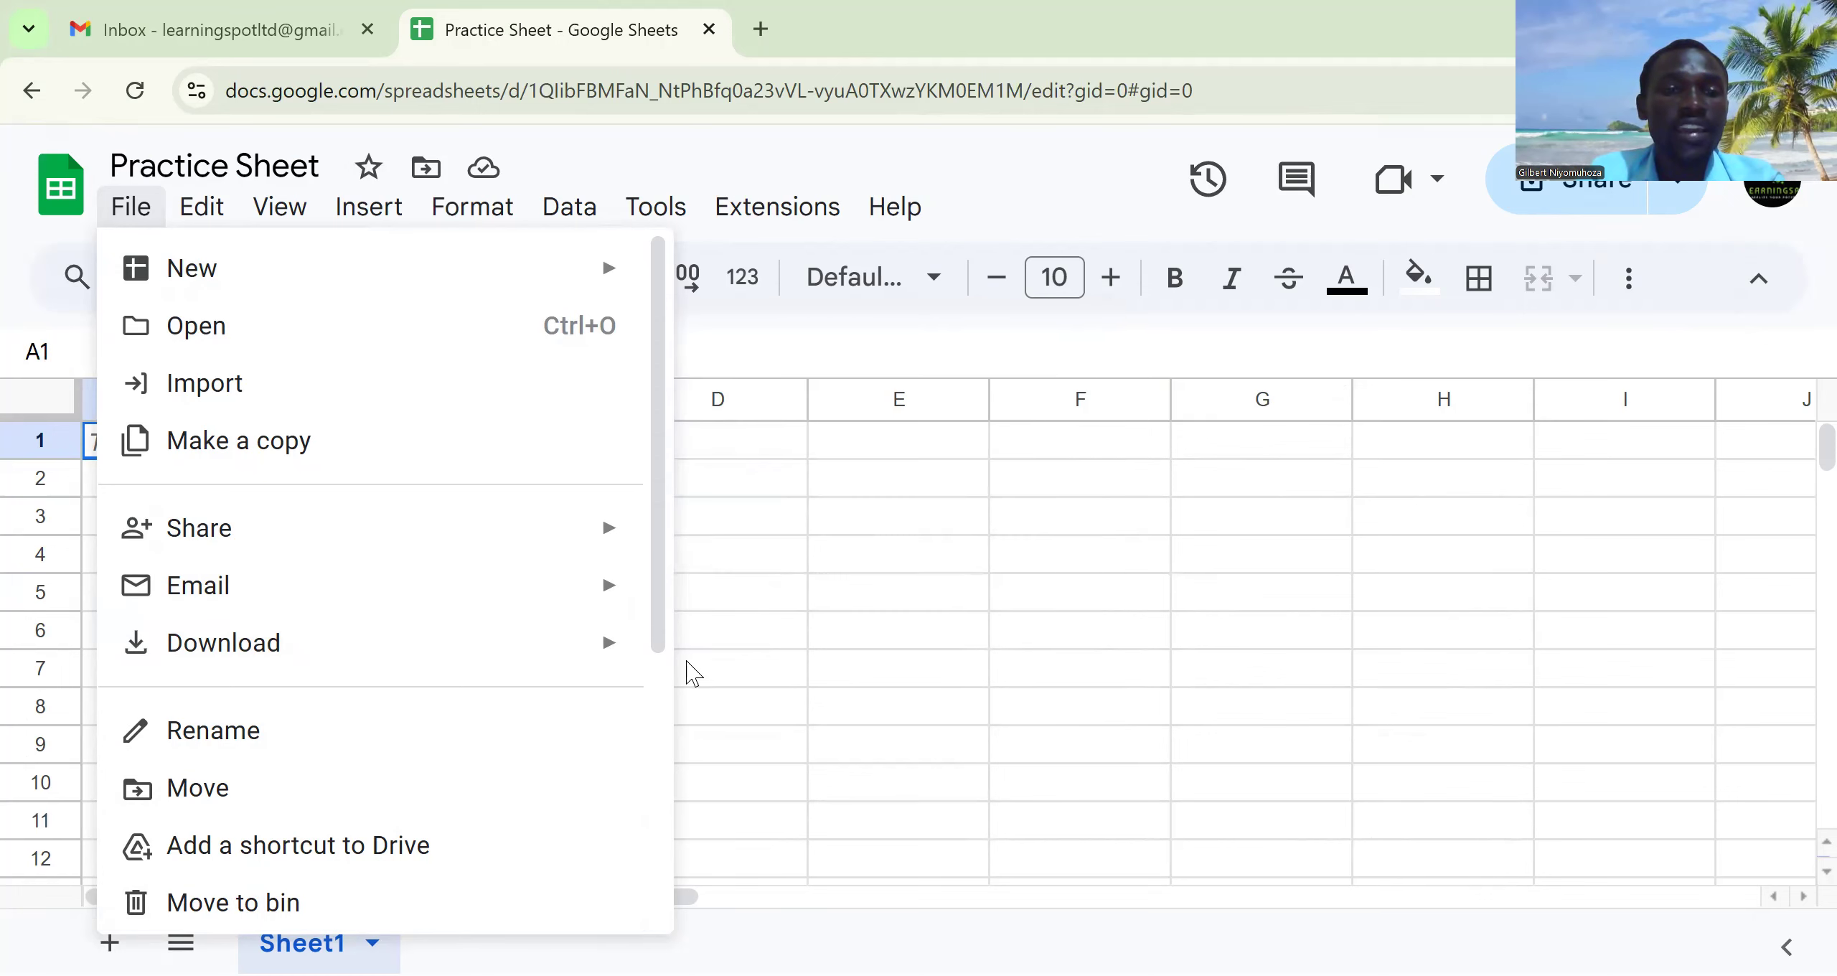
left_click_drag(665, 617, 636, 841)
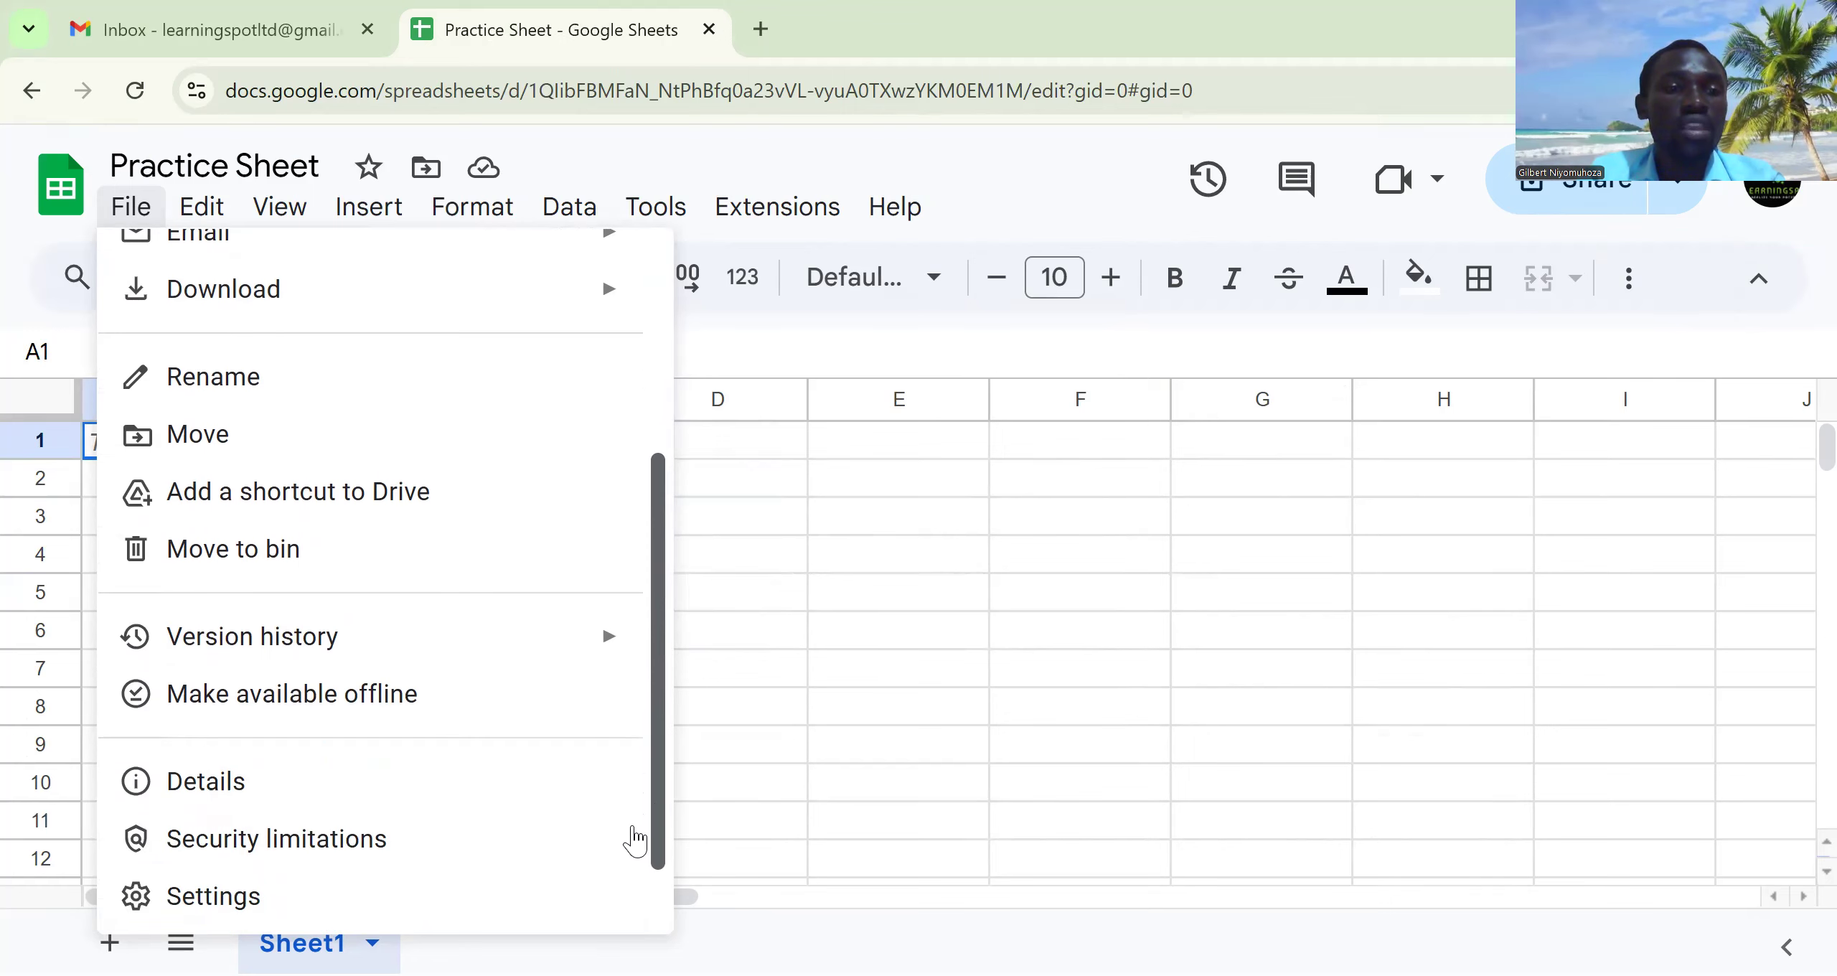
mouse_move(298, 650)
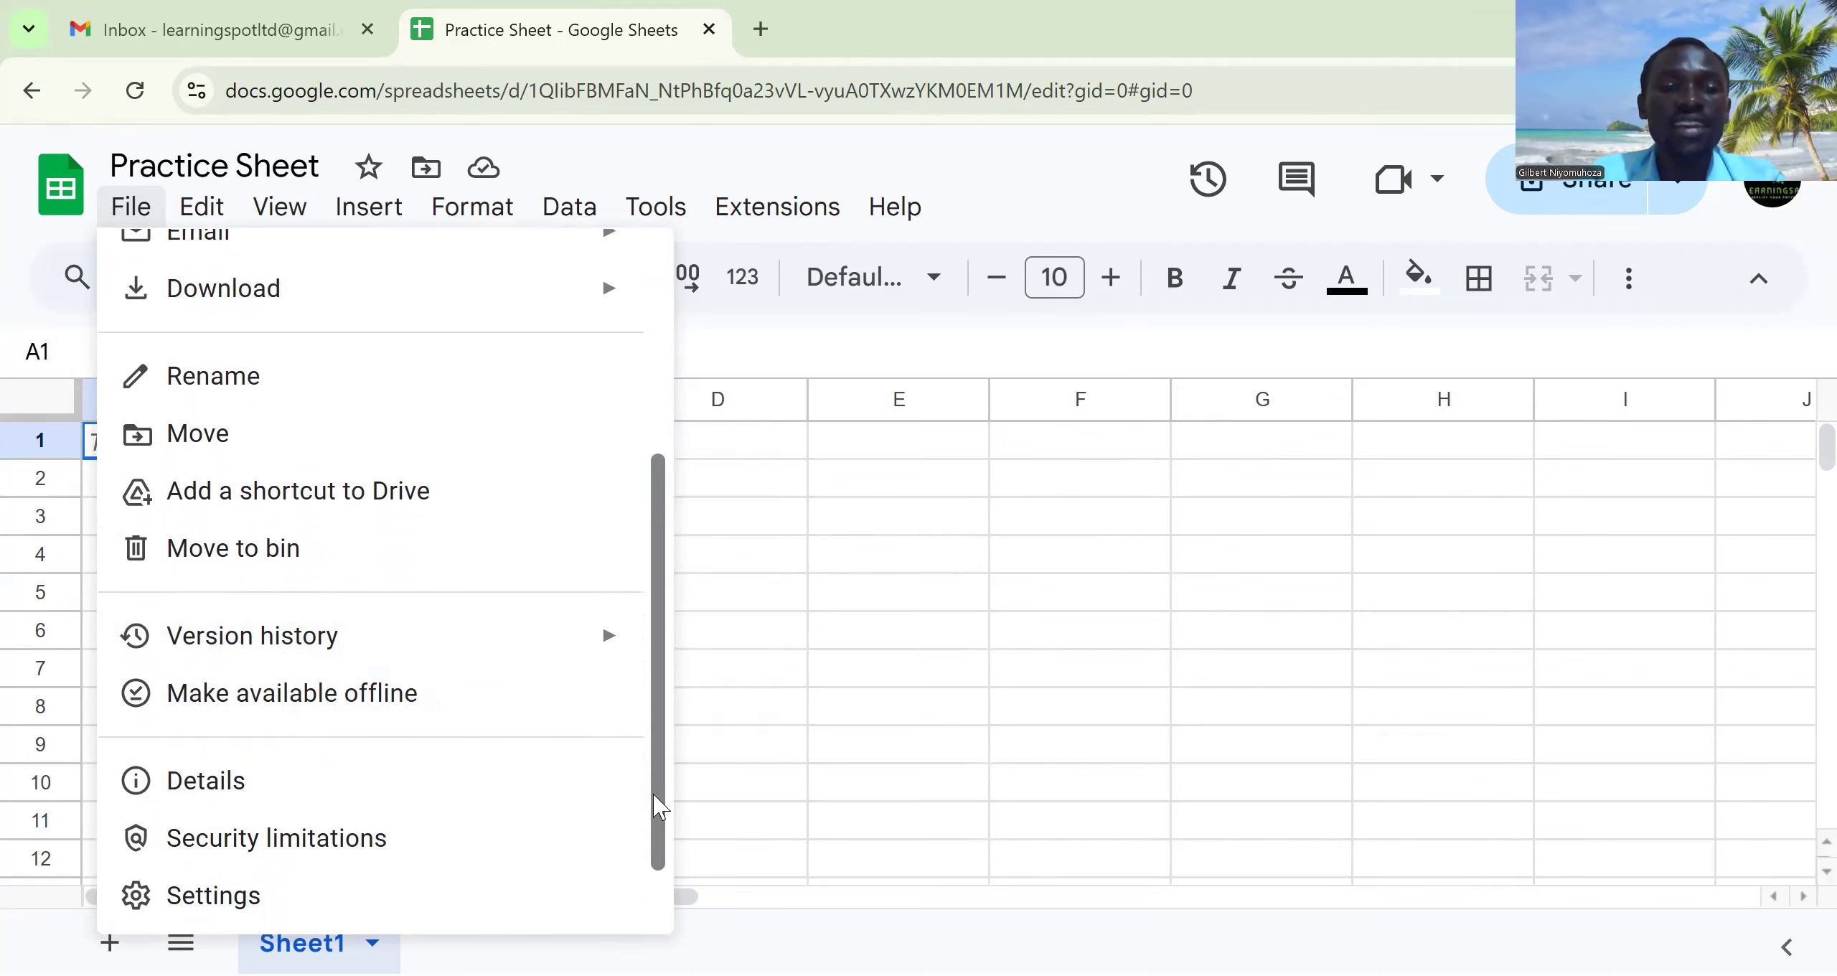
left_click_drag(659, 807, 659, 862)
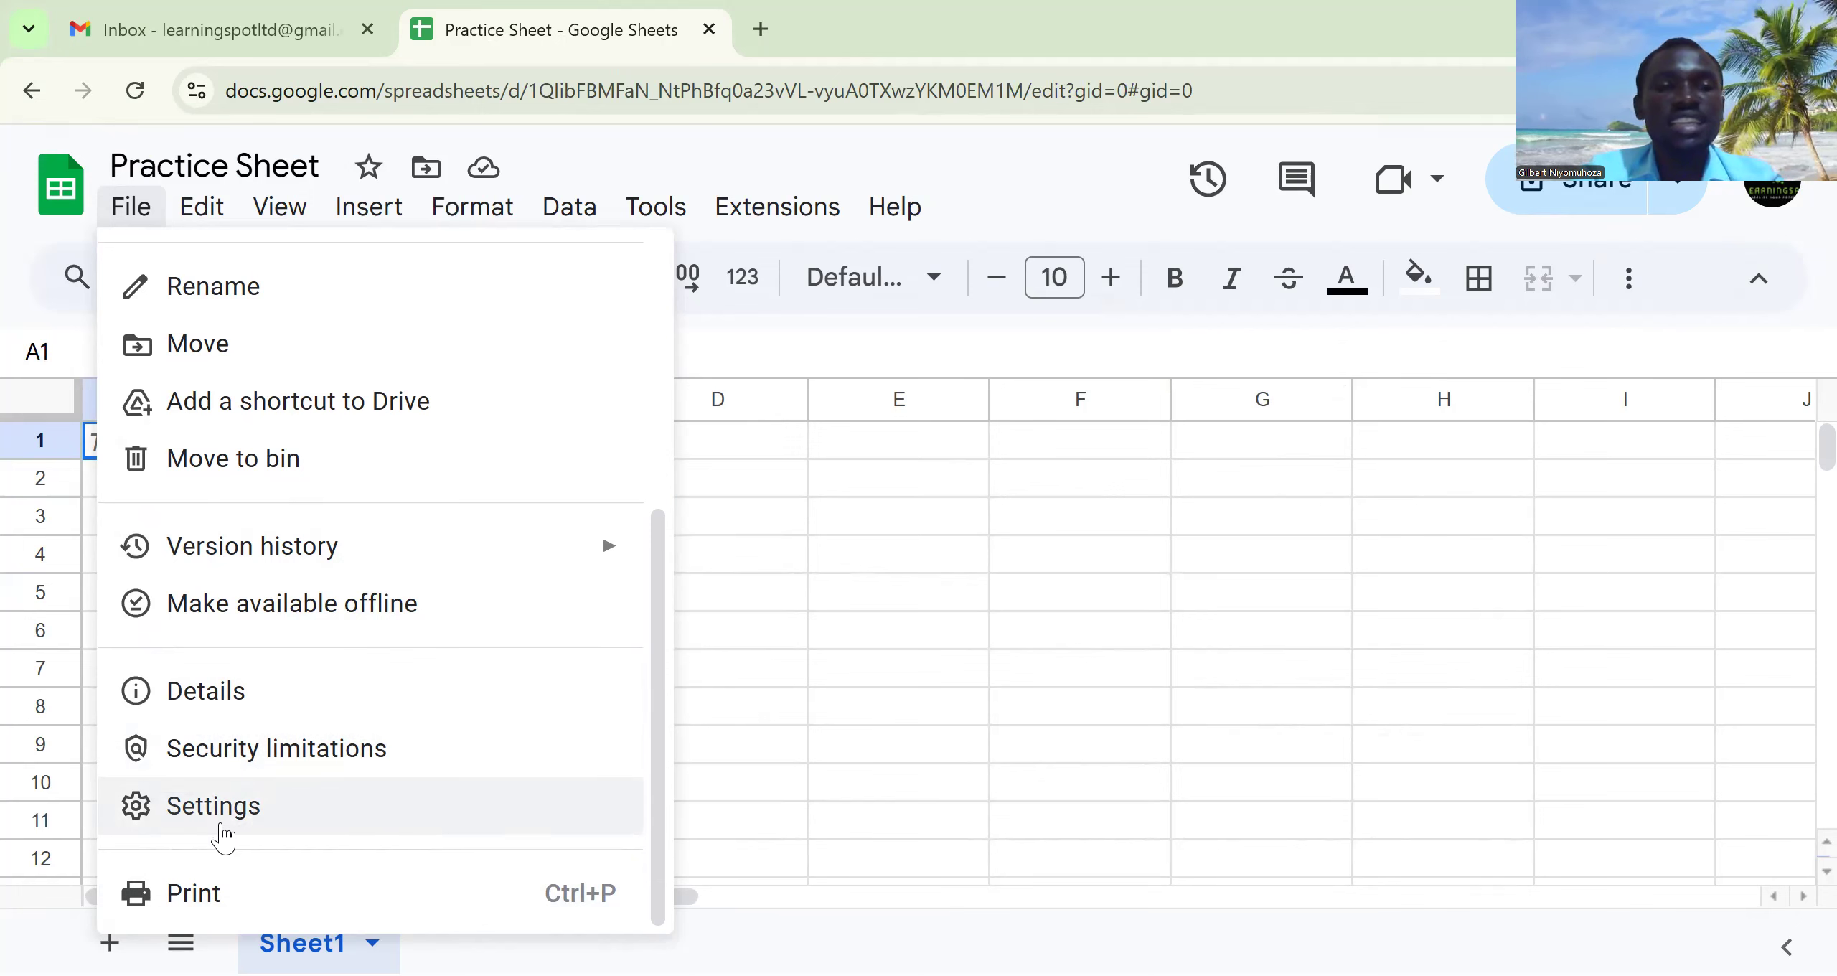
Look through the edit, view and insert commands, including the show and freeze choices and the smart chip types
left_click(196, 226)
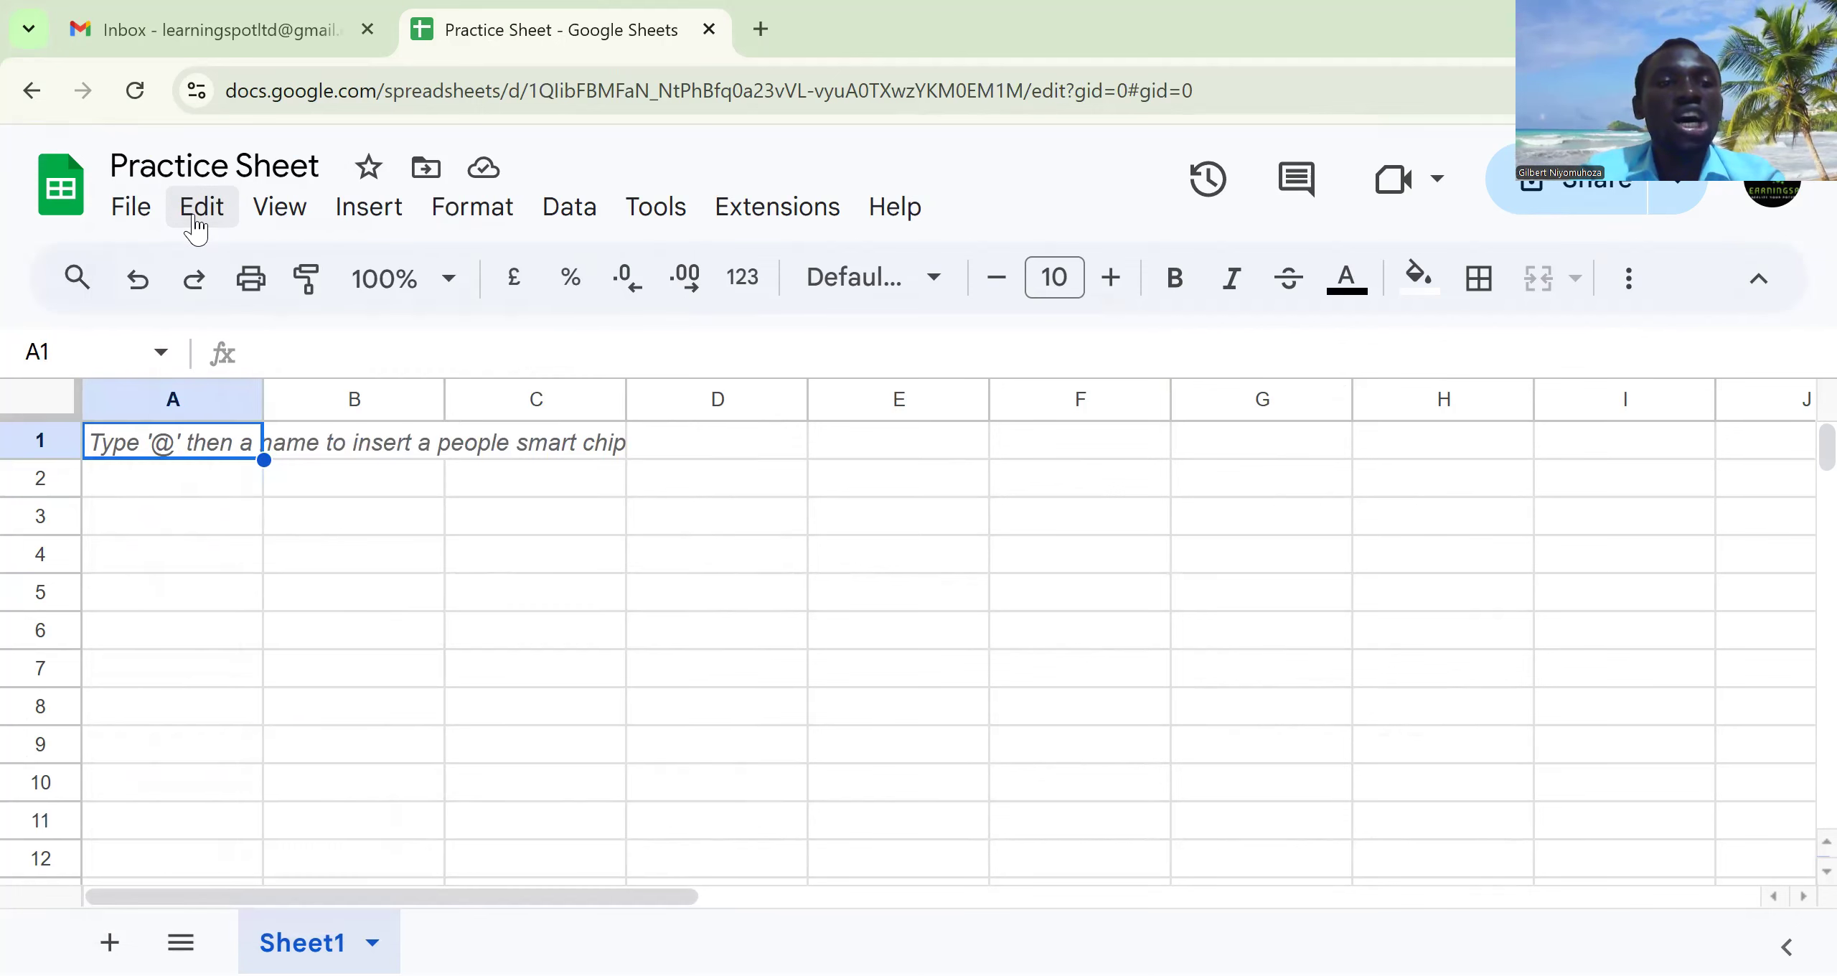
left_click(195, 227)
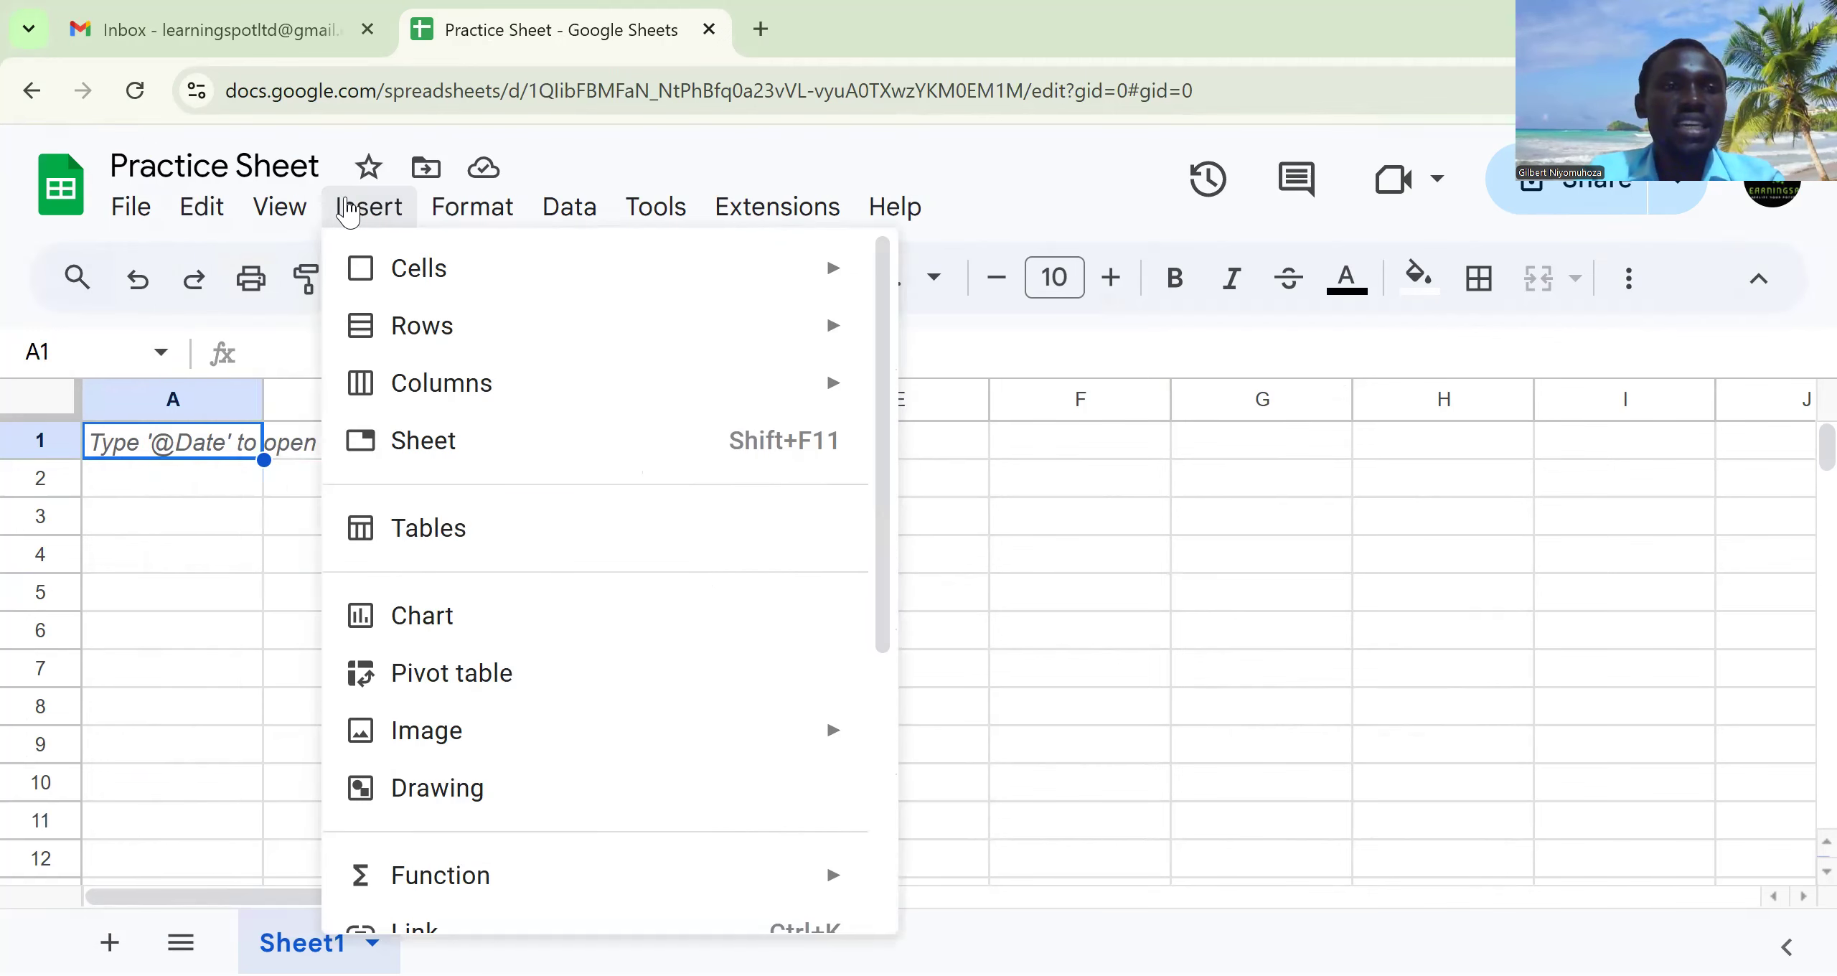
mouse_move(265, 213)
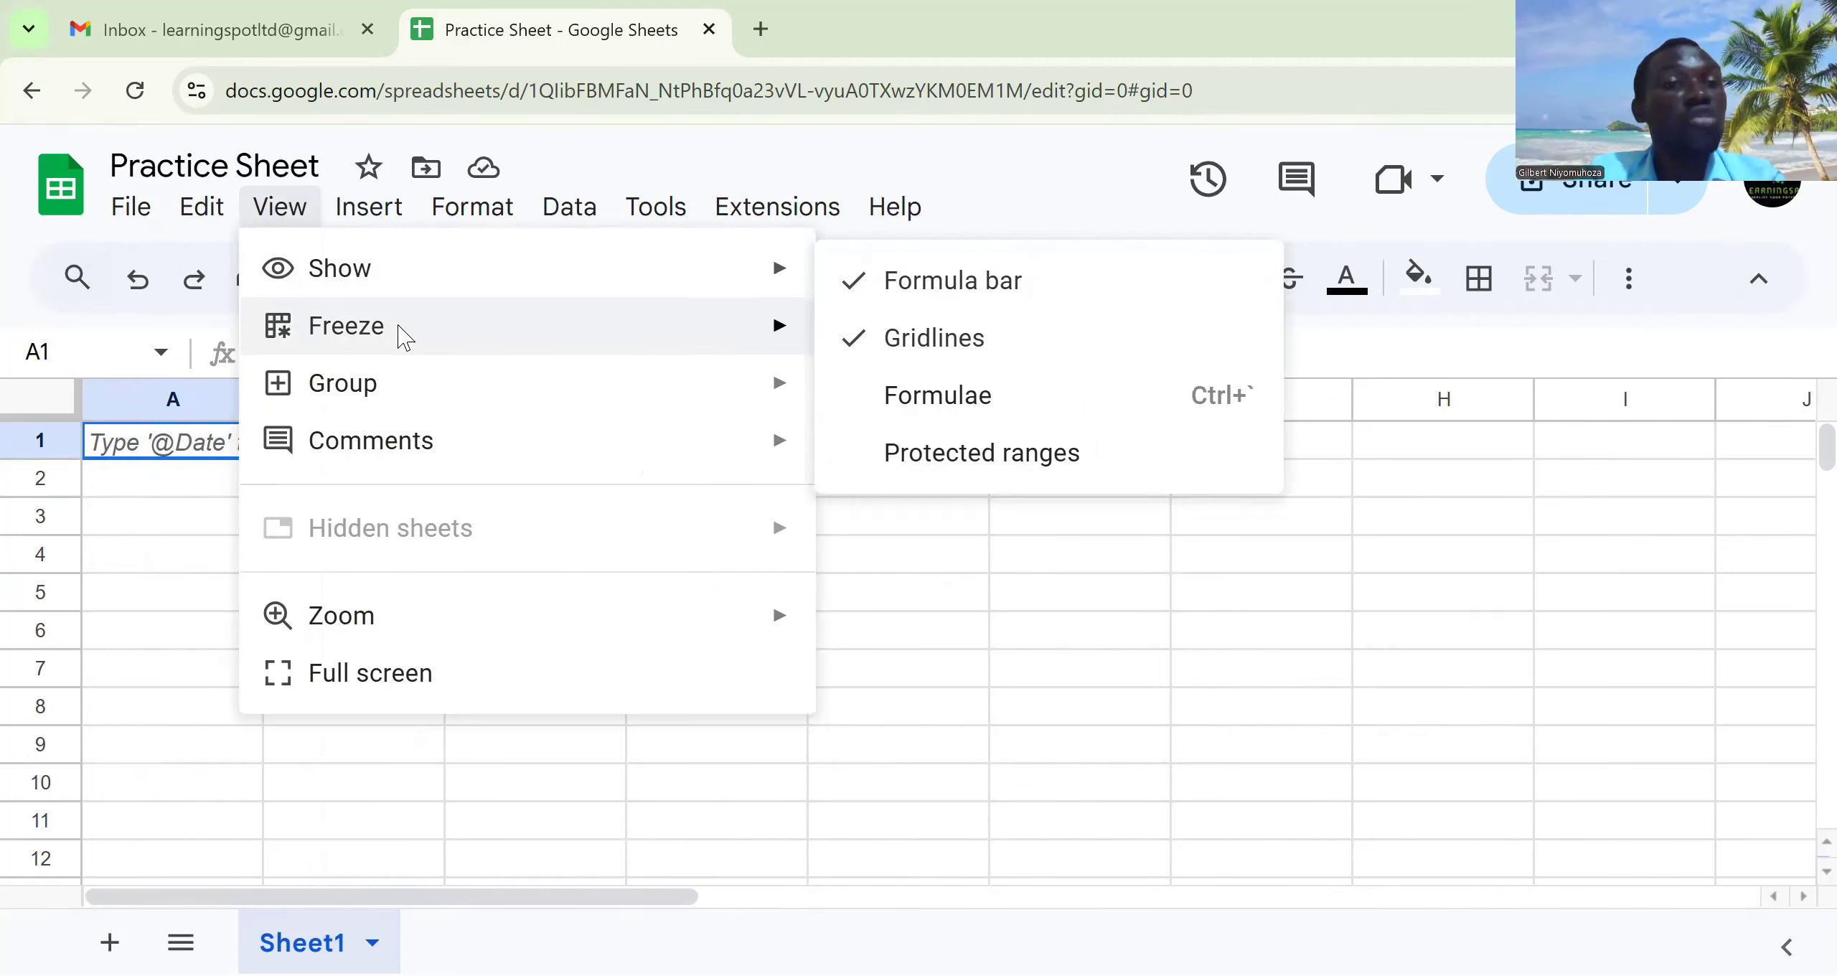
mouse_move(399, 330)
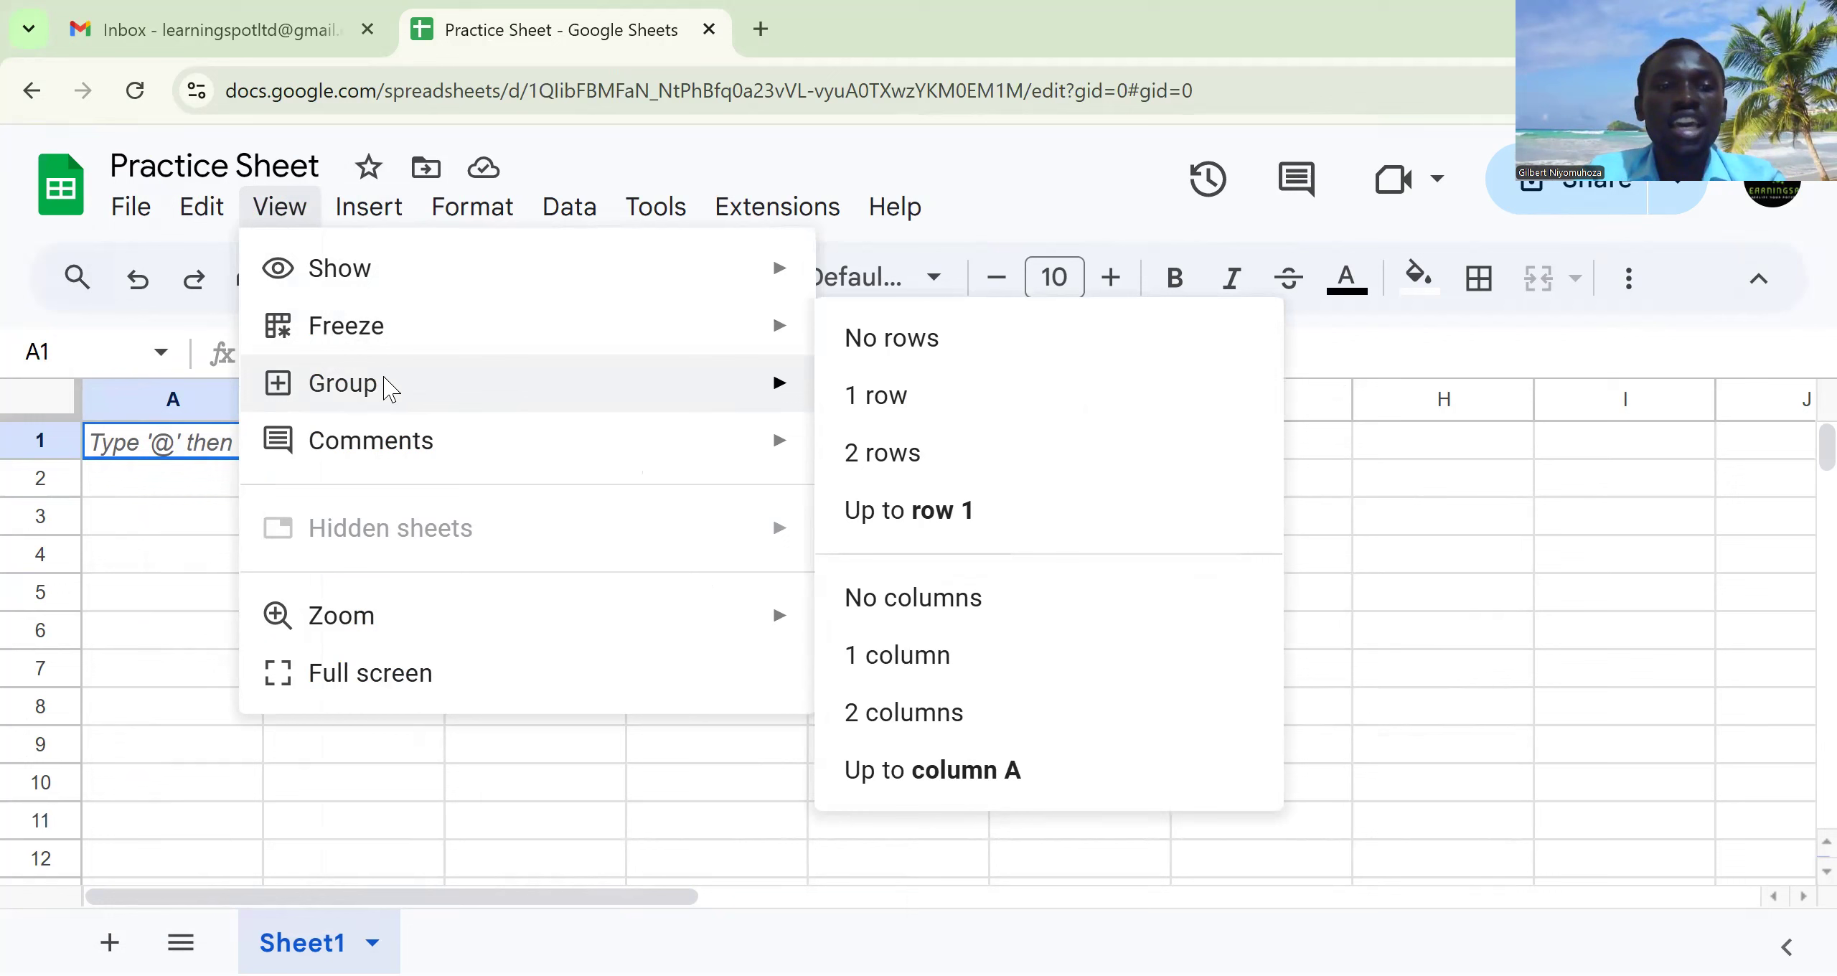
mouse_move(390, 388)
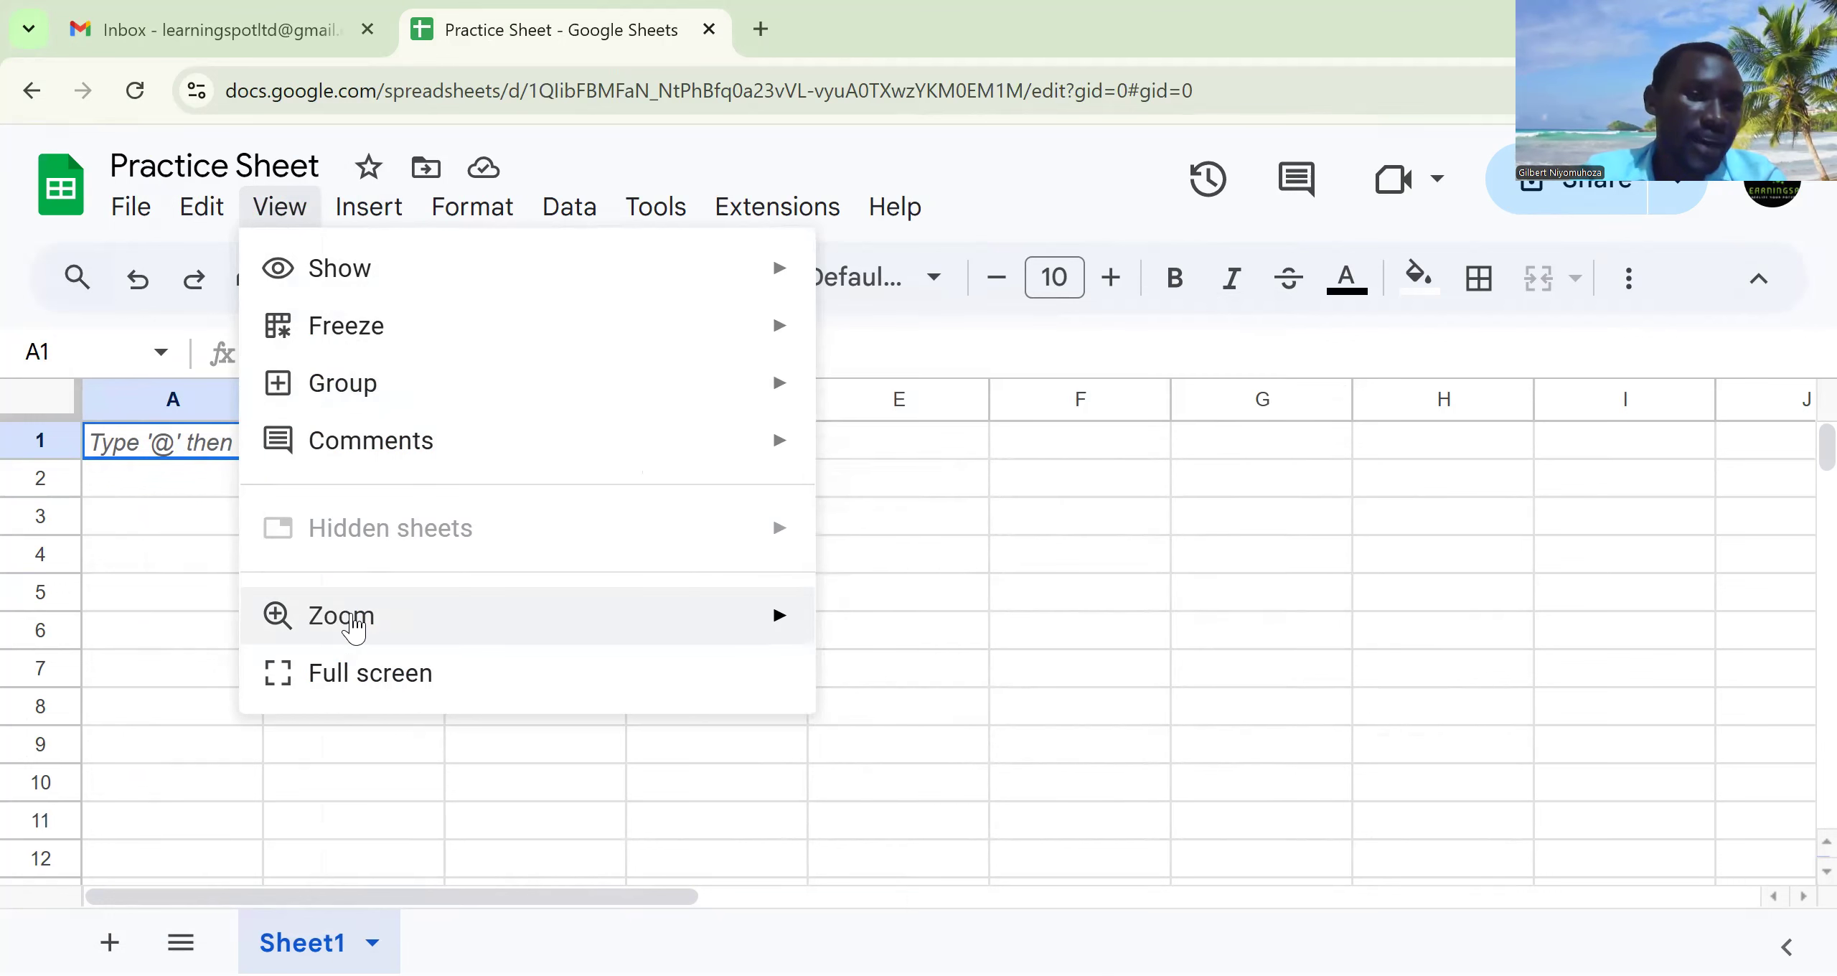
mouse_move(365, 226)
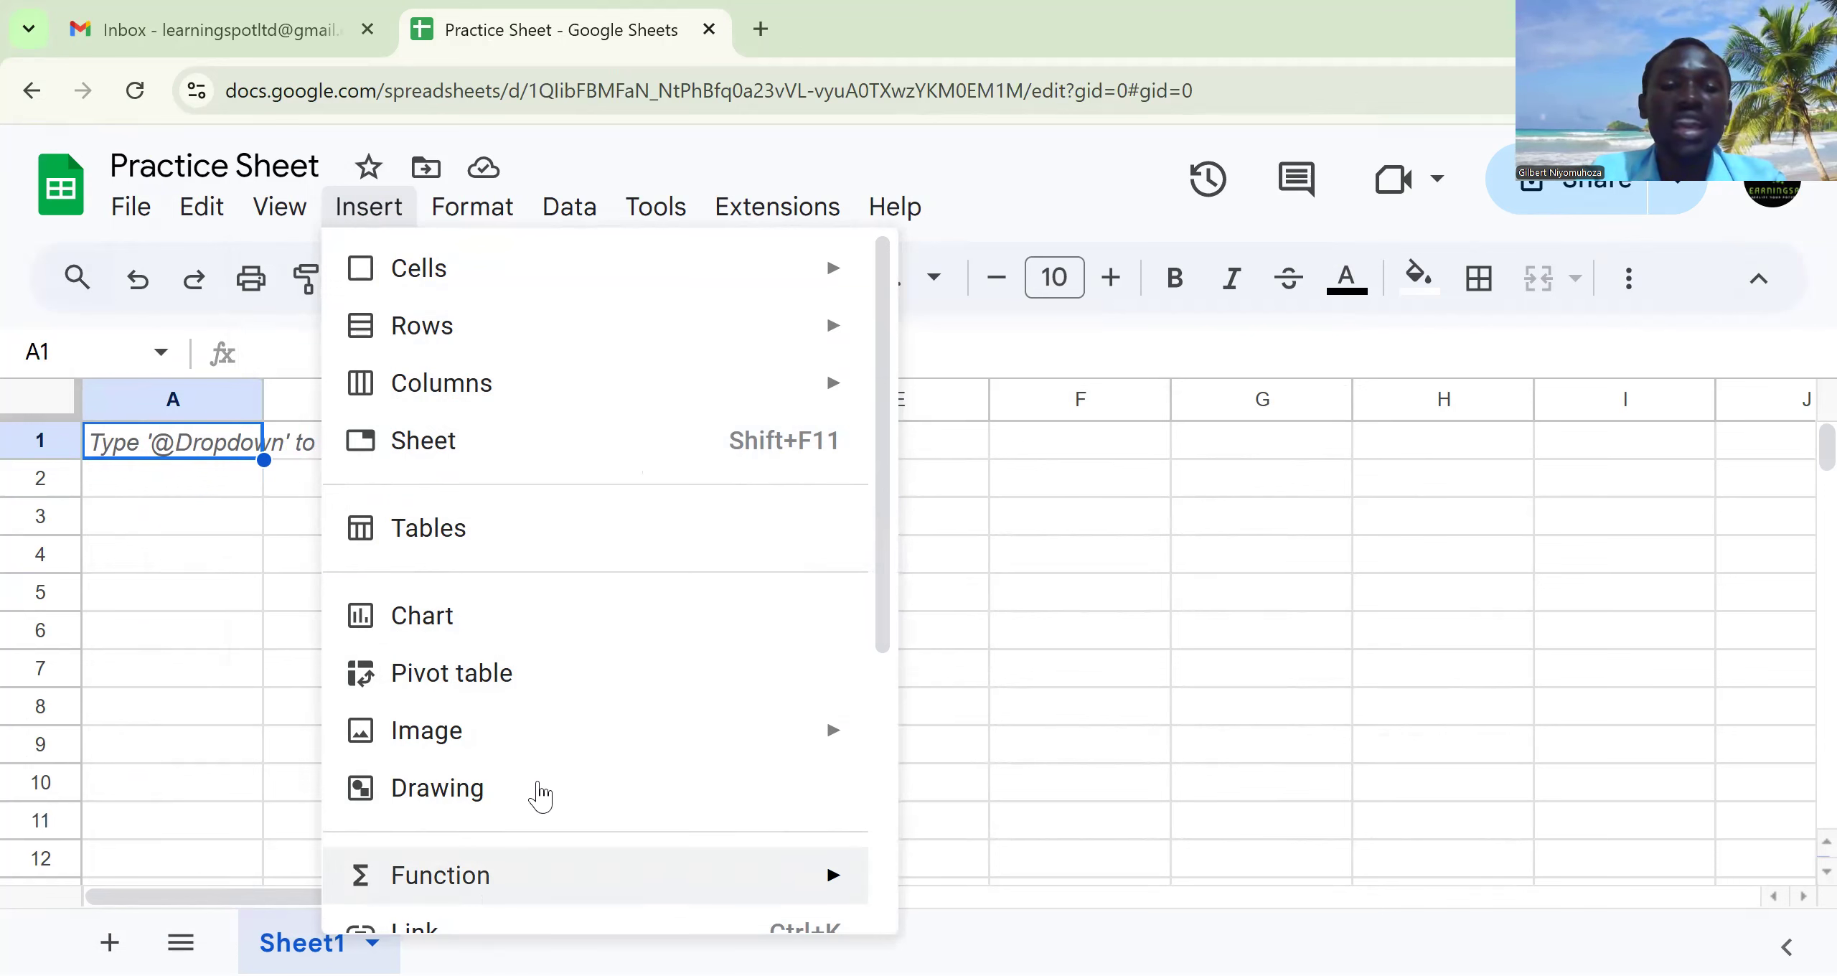
left_click_drag(887, 587, 836, 807)
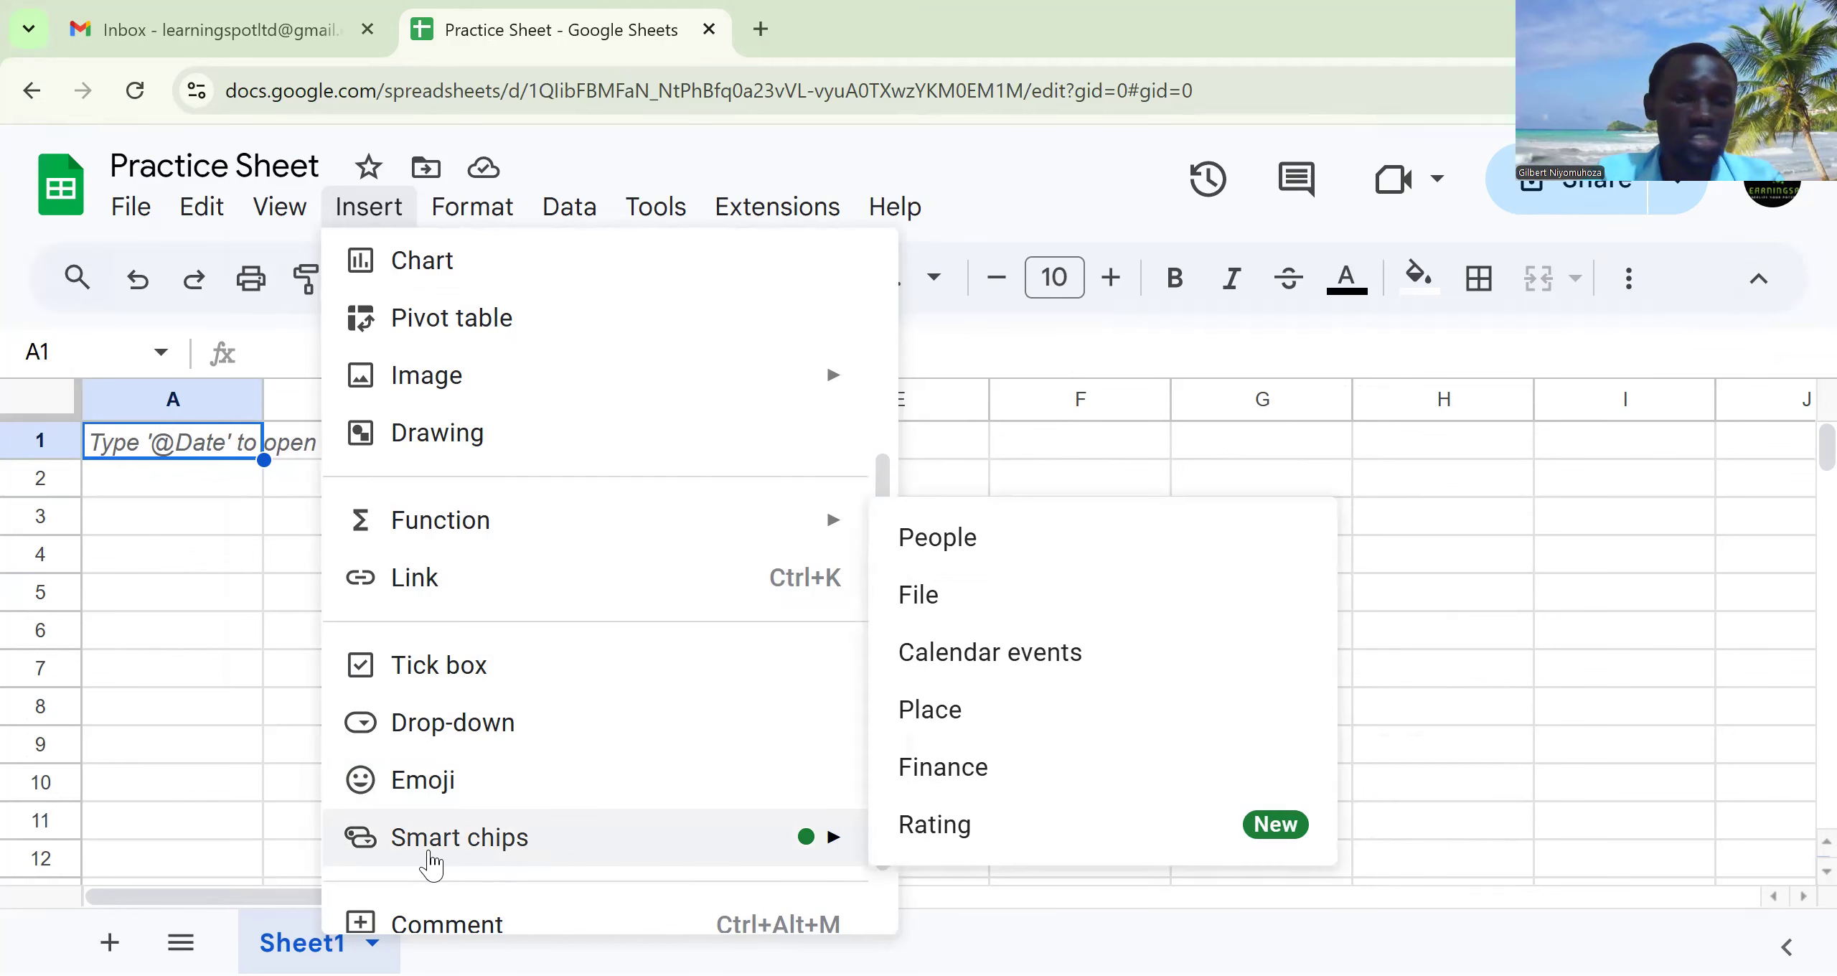
Examine the formatting commands, from number, text and alignment to conditional formatting, alternating colours and clear formatting
left_click(472, 215)
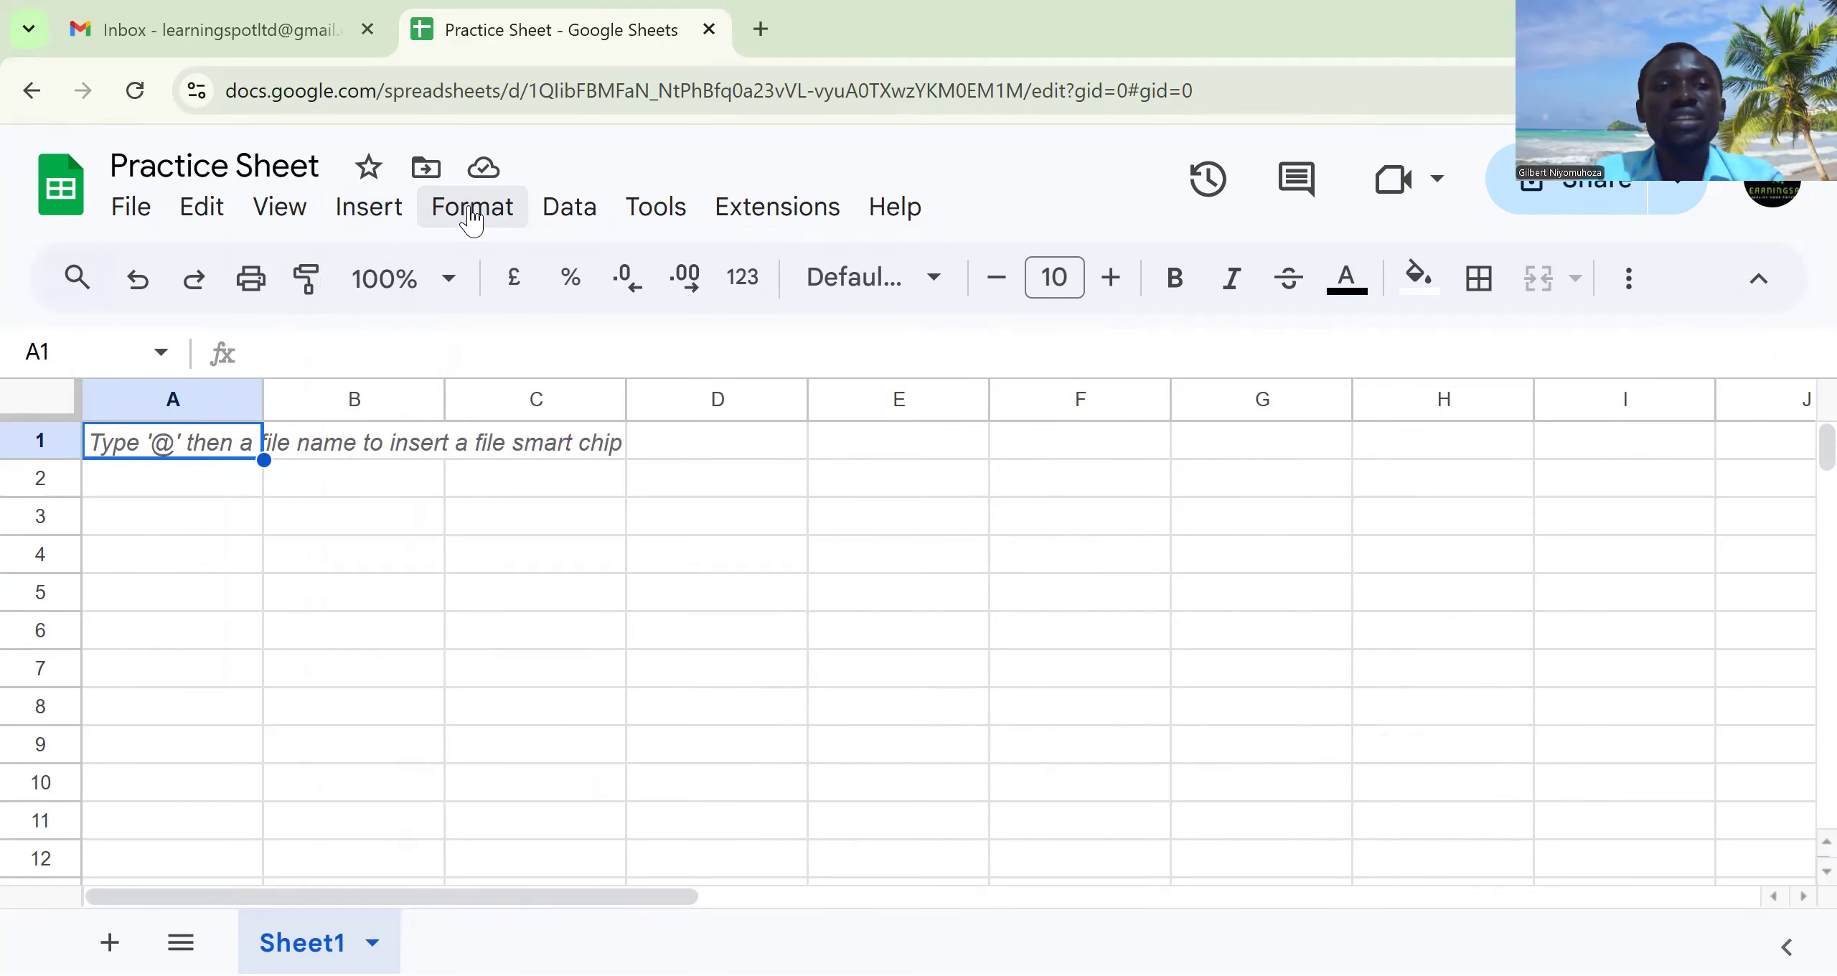
left_click(471, 216)
mouse_move(952, 410)
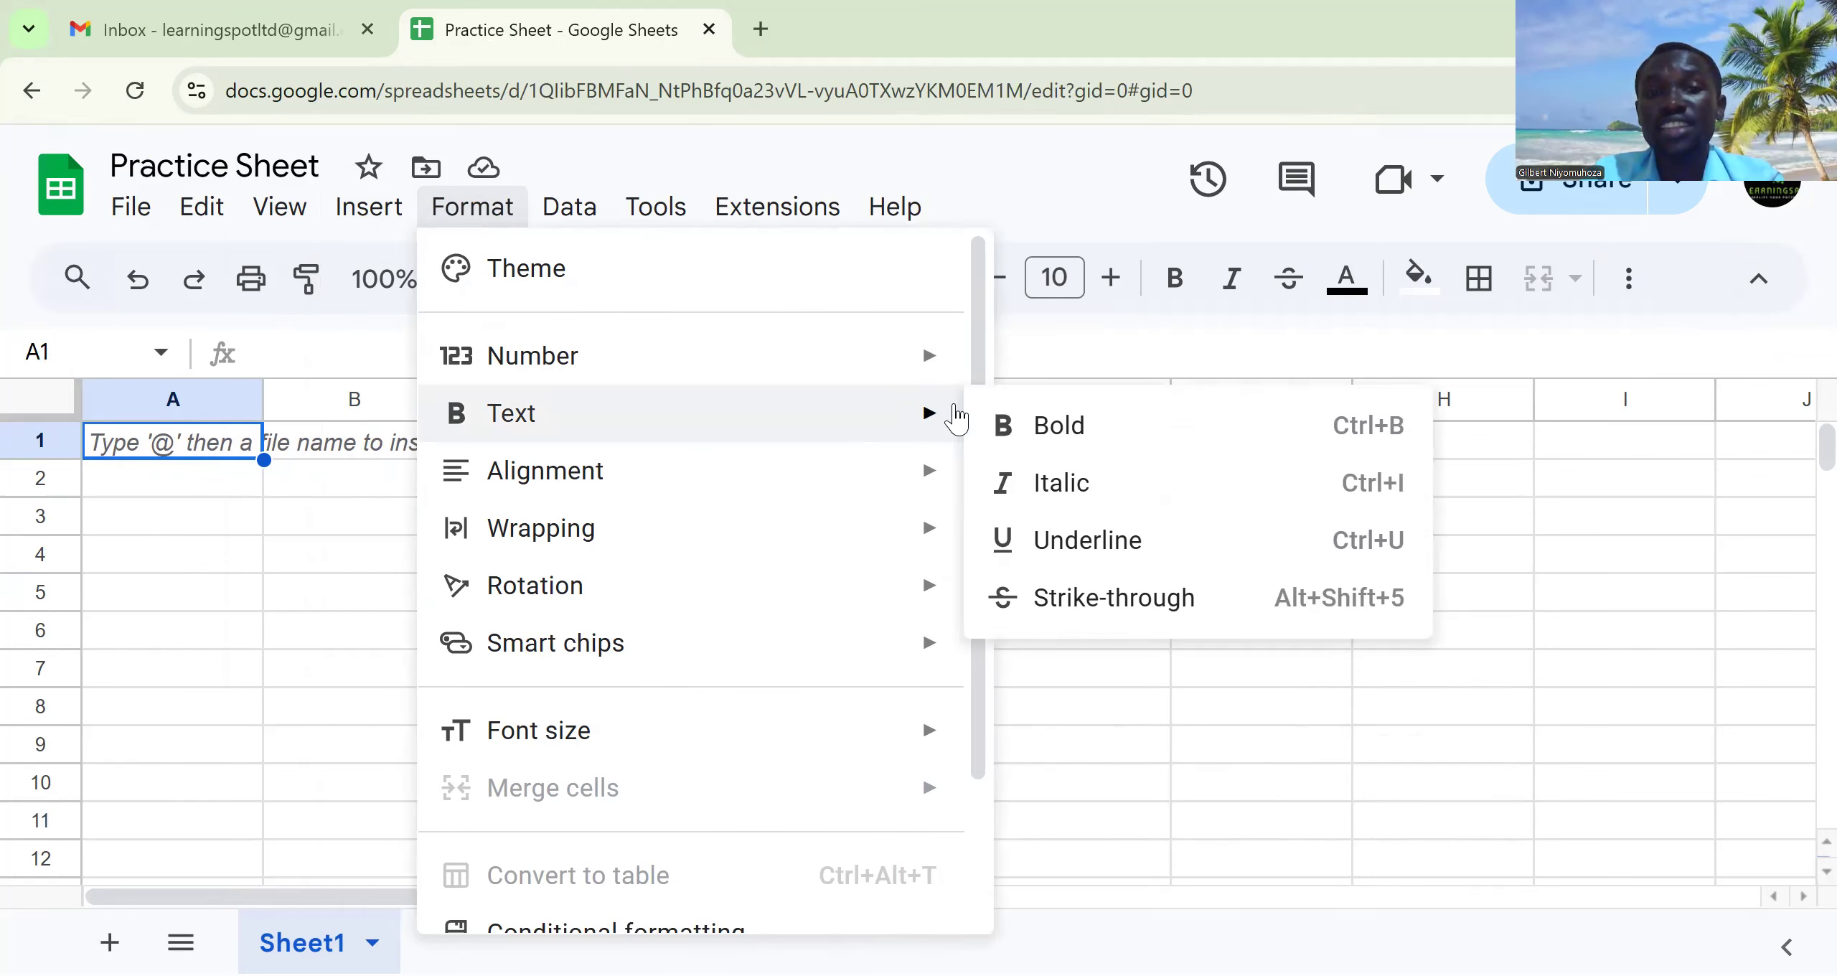
left_click_drag(981, 742, 958, 920)
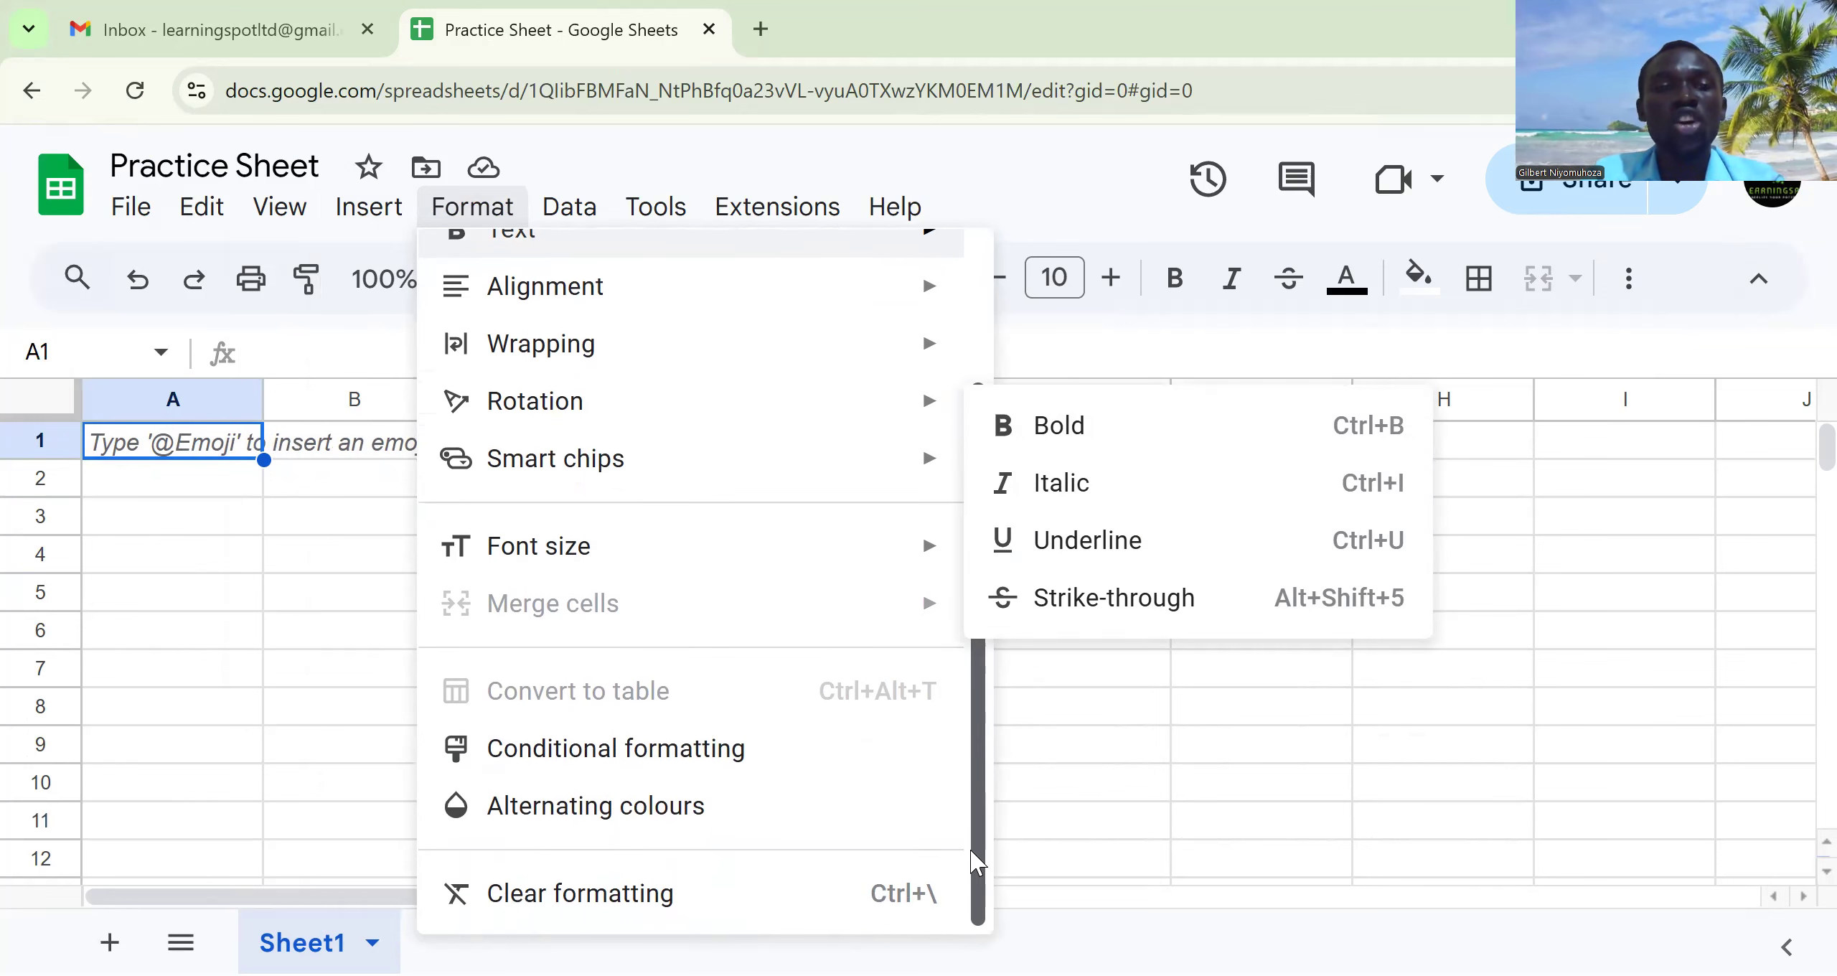
scroll(978, 862, "up", 2)
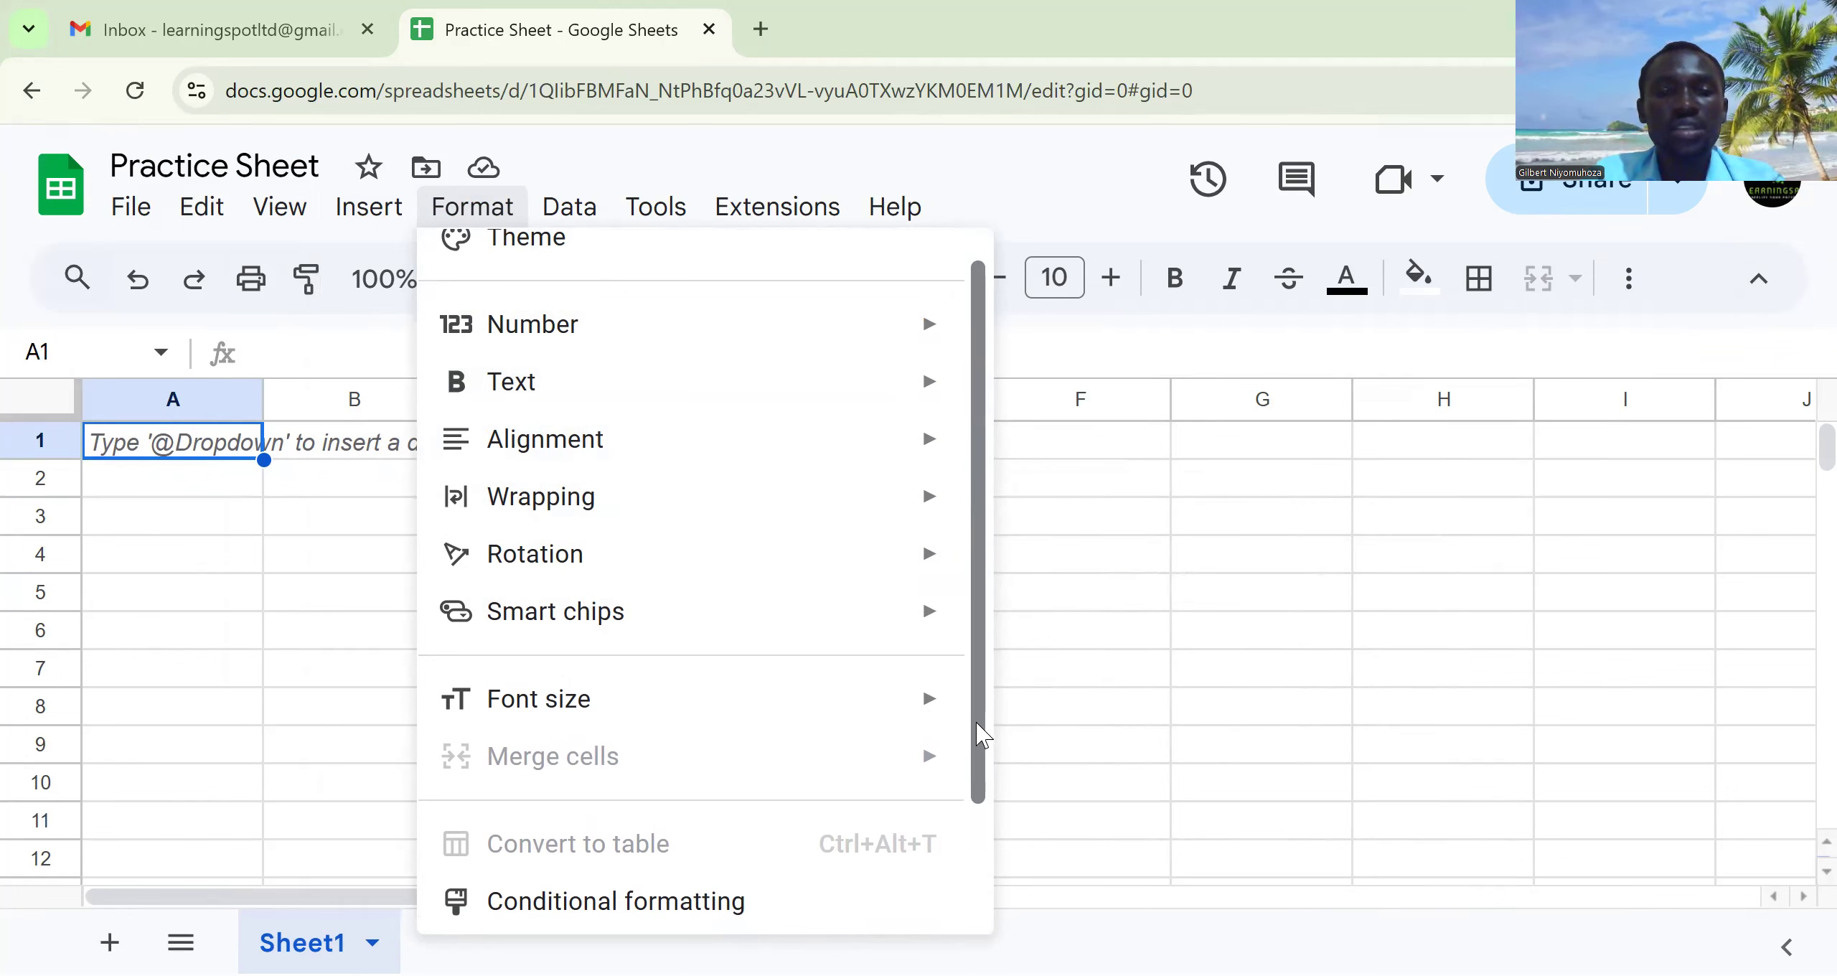
left_click_drag(976, 763, 956, 890)
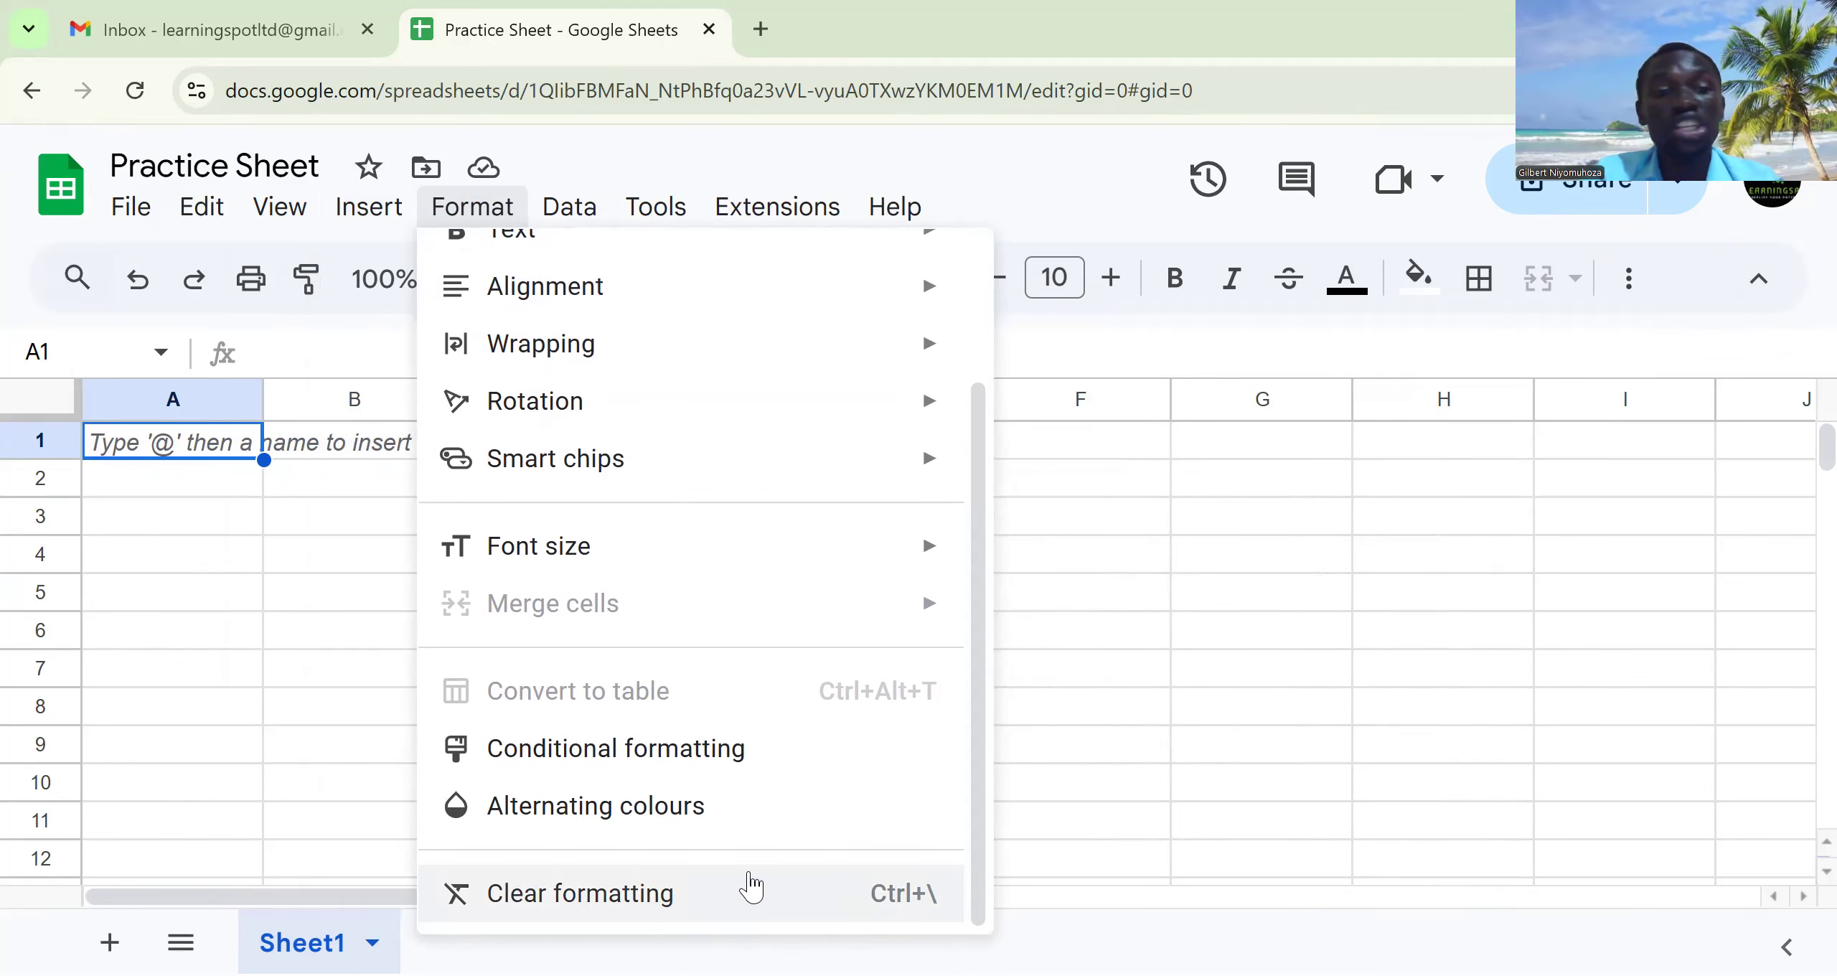
Examine the data commands for sorting, filtering, validation and clean-up and the tools commands, and return to the grid at cell B4
mouse_move(574, 208)
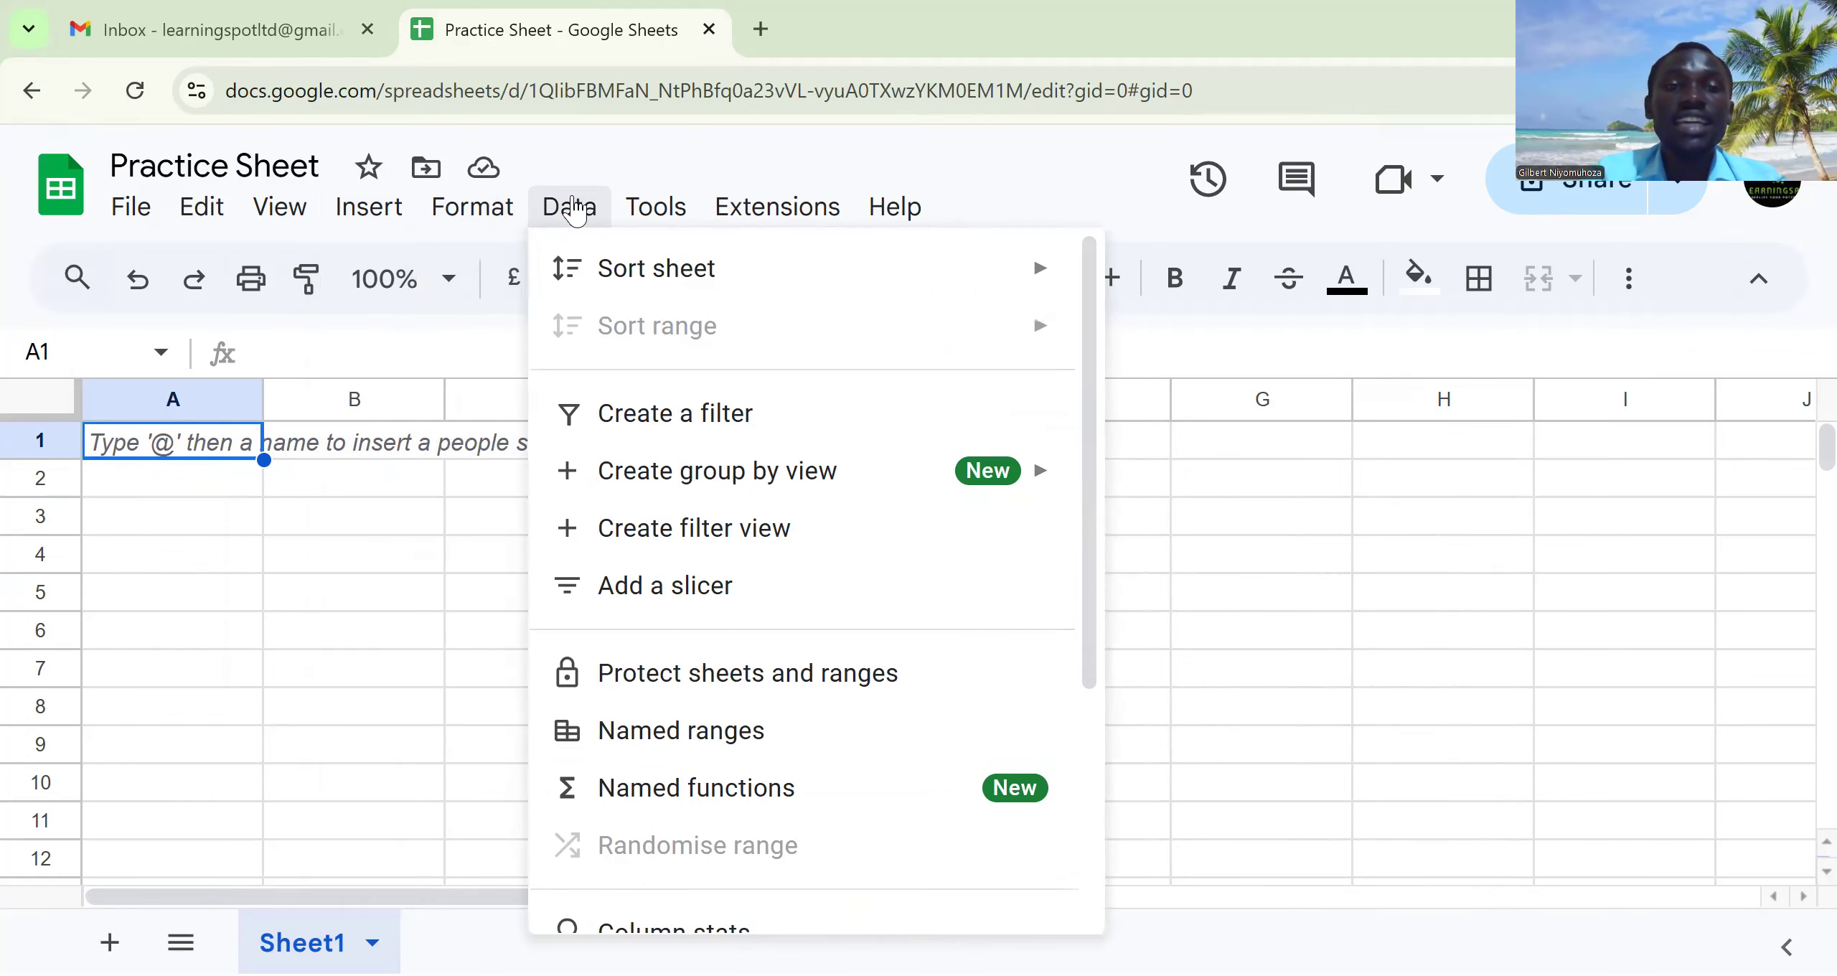
mouse_move(710, 280)
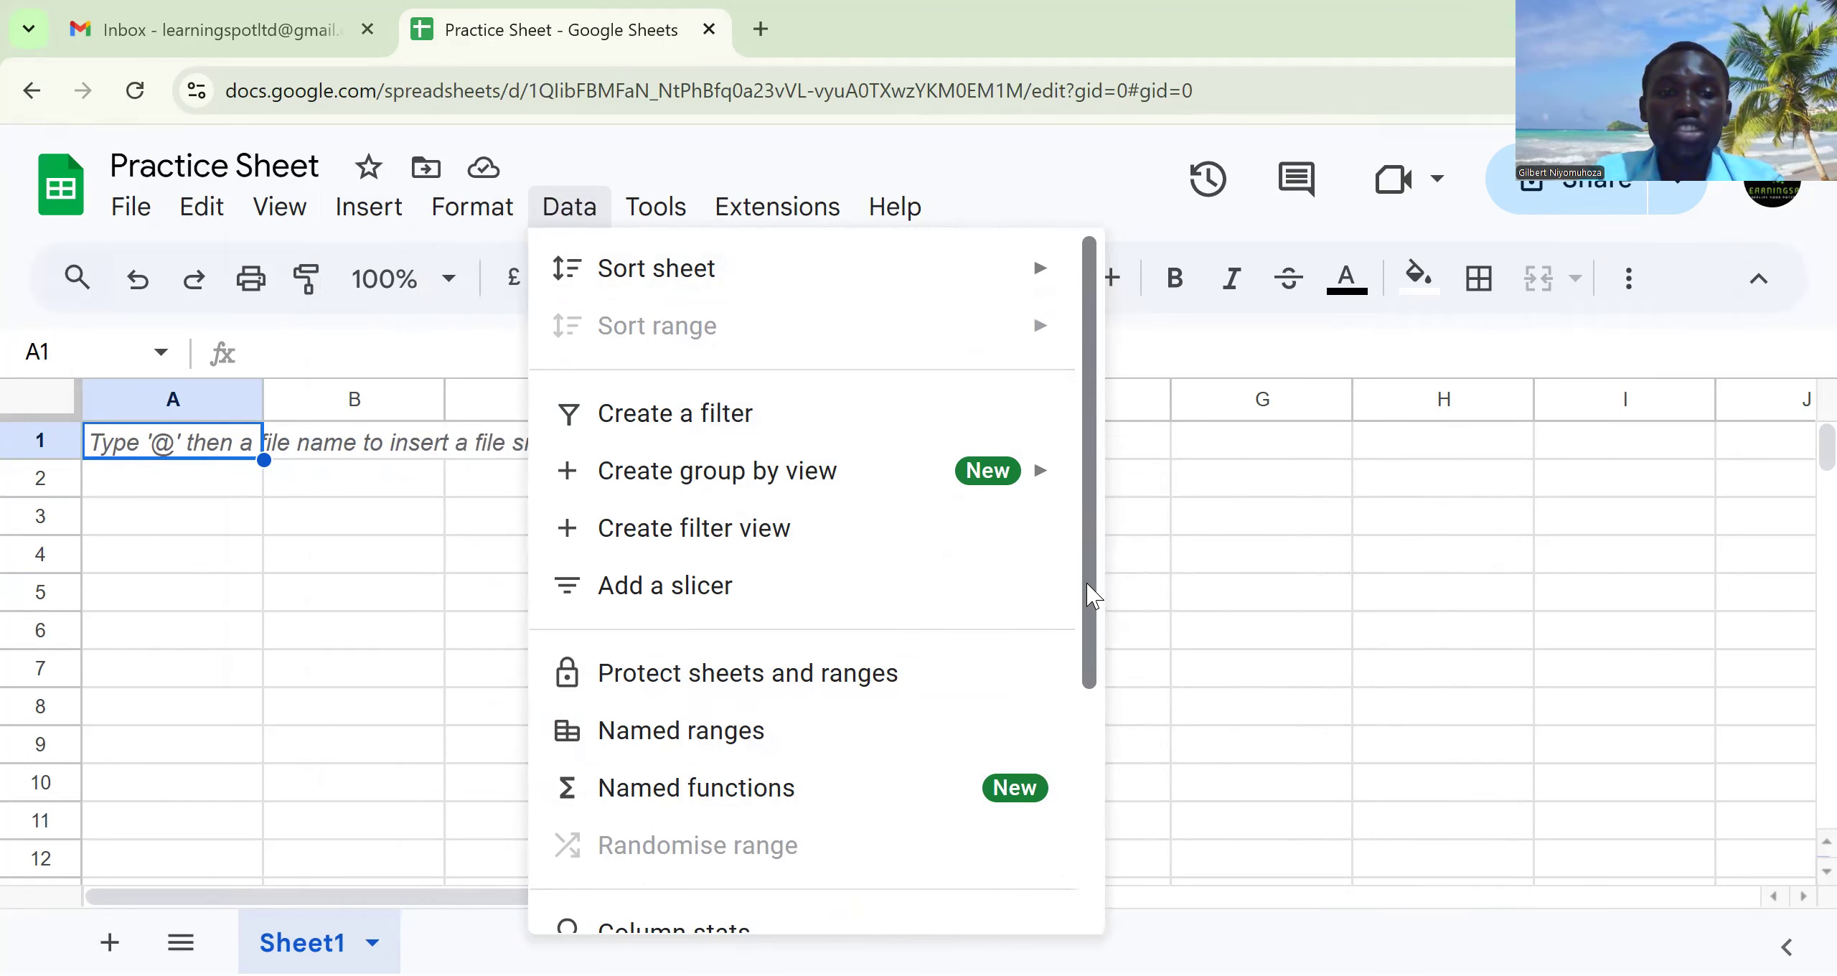
left_click_drag(1096, 580, 1074, 781)
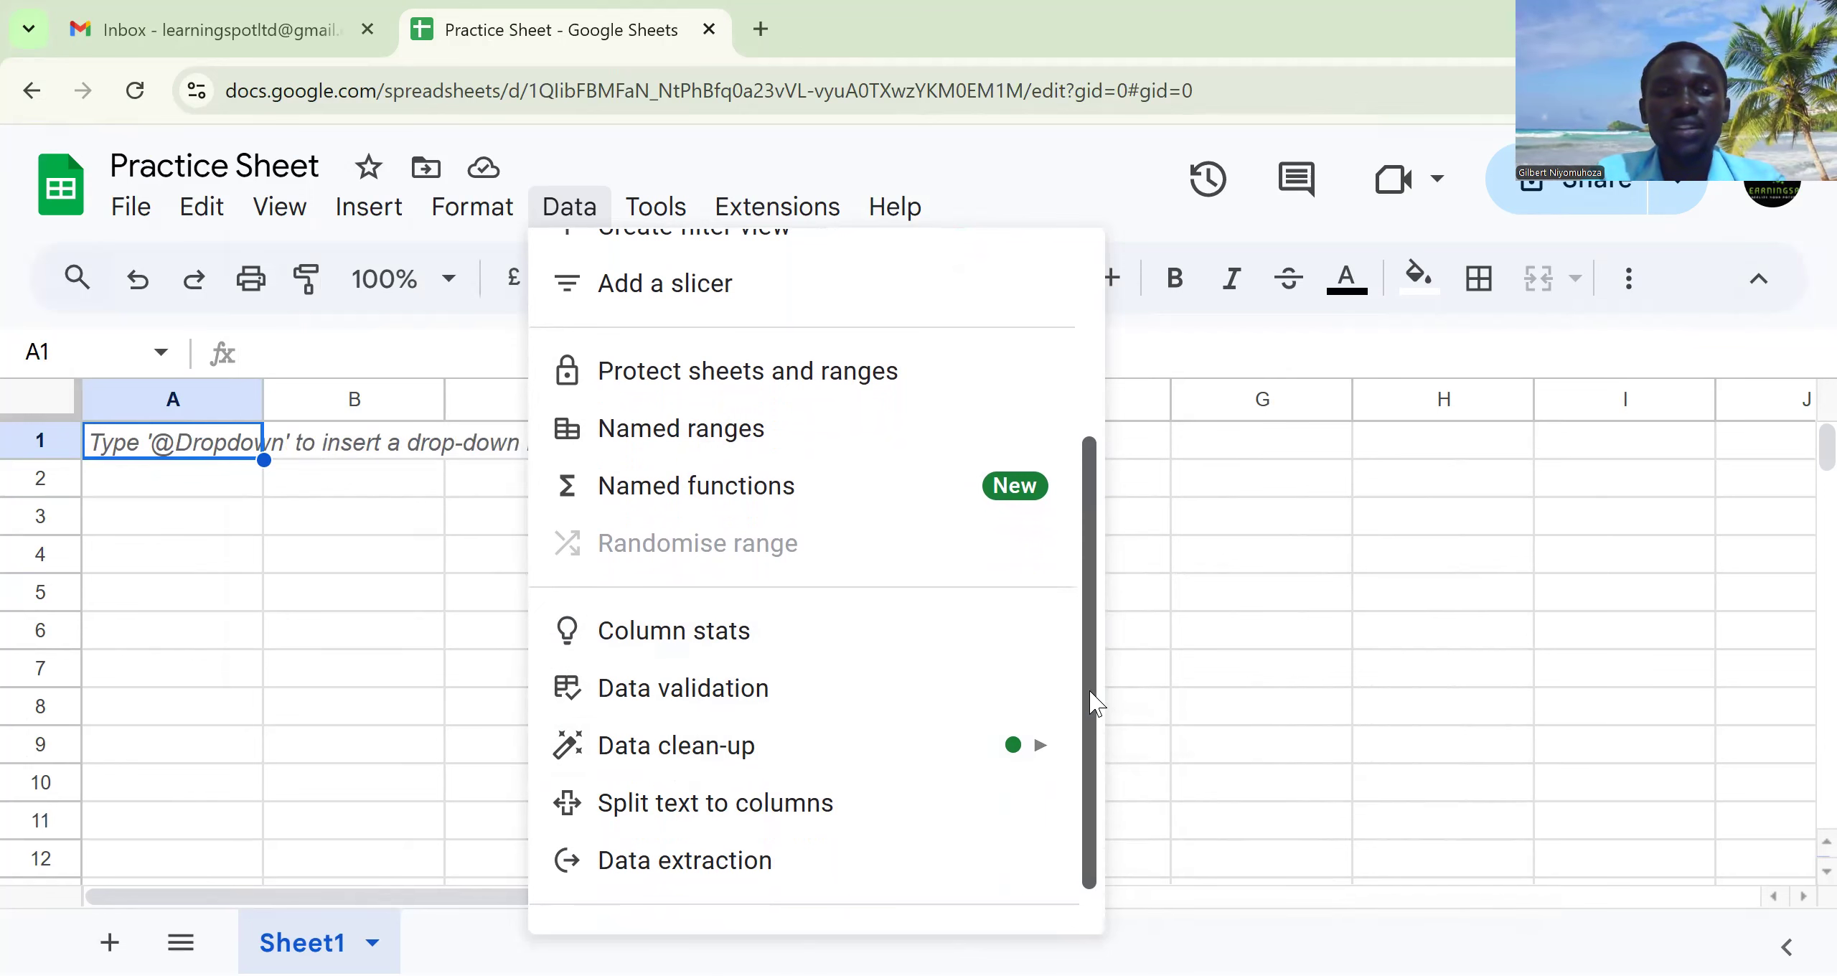
scroll(1095, 703, "down", 1)
mouse_move(668, 216)
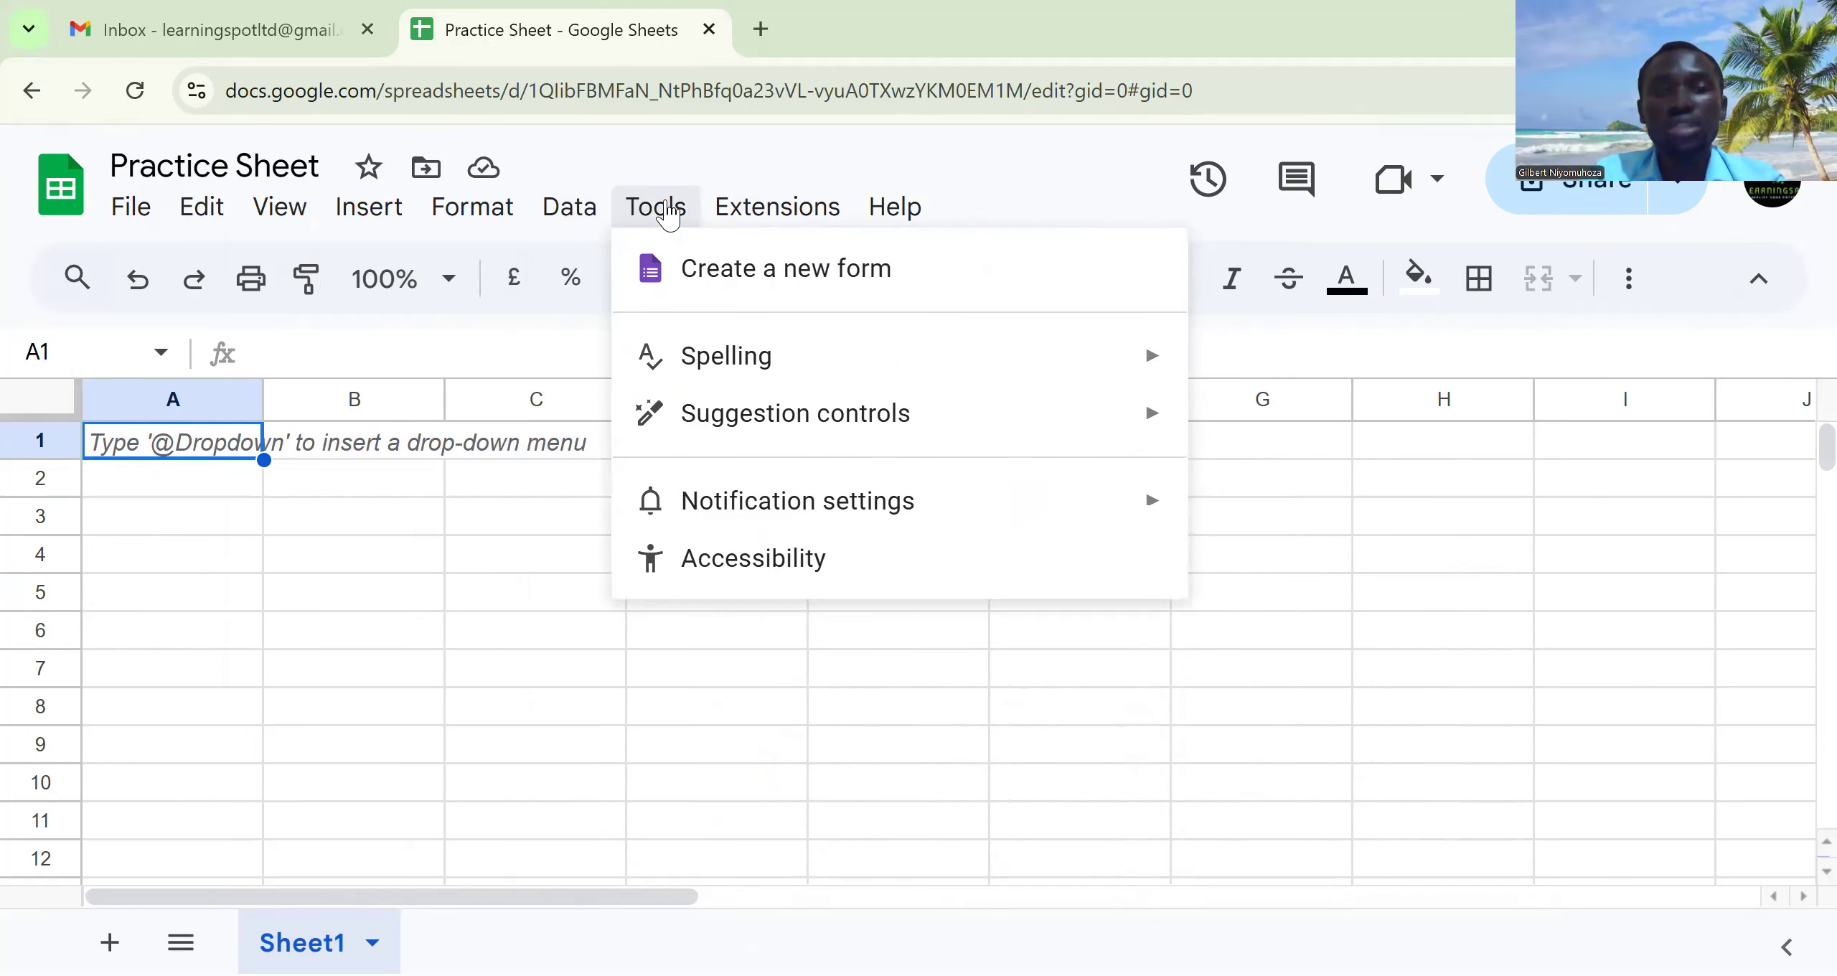
left_click(327, 567)
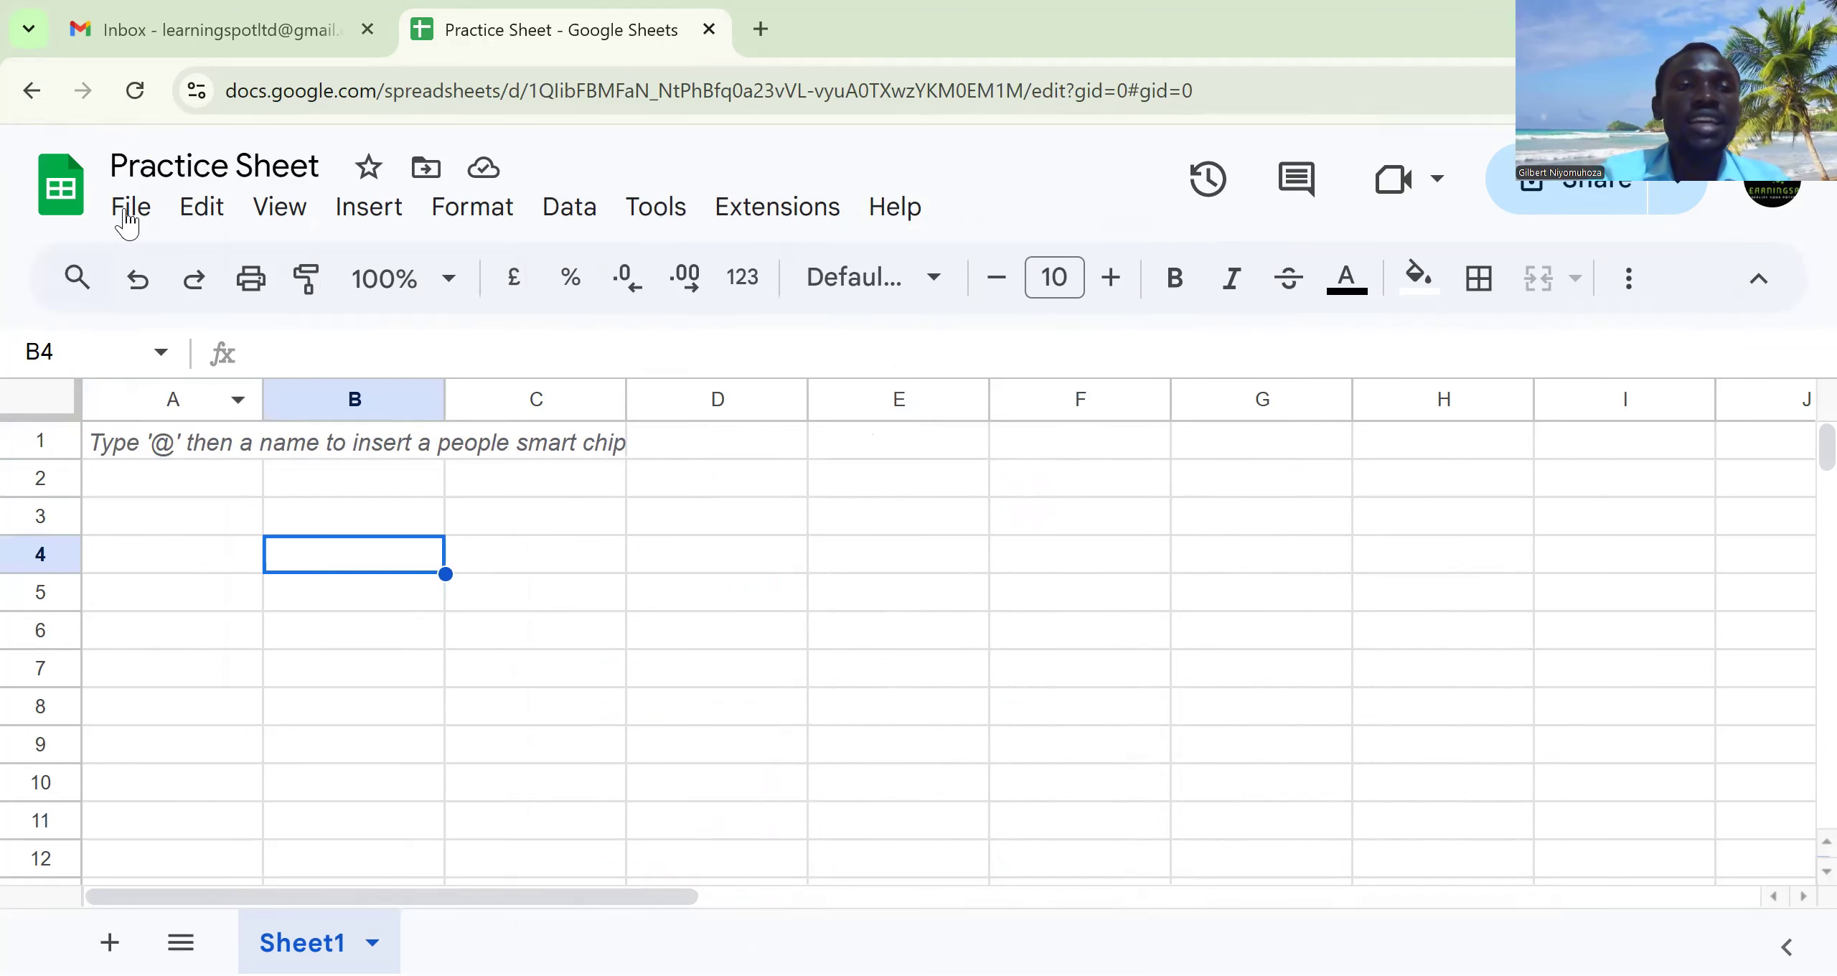
Open the pre-built tables for insertion and browse the featured templates and the categories such as Event planning and Customer relations
left_click(384, 215)
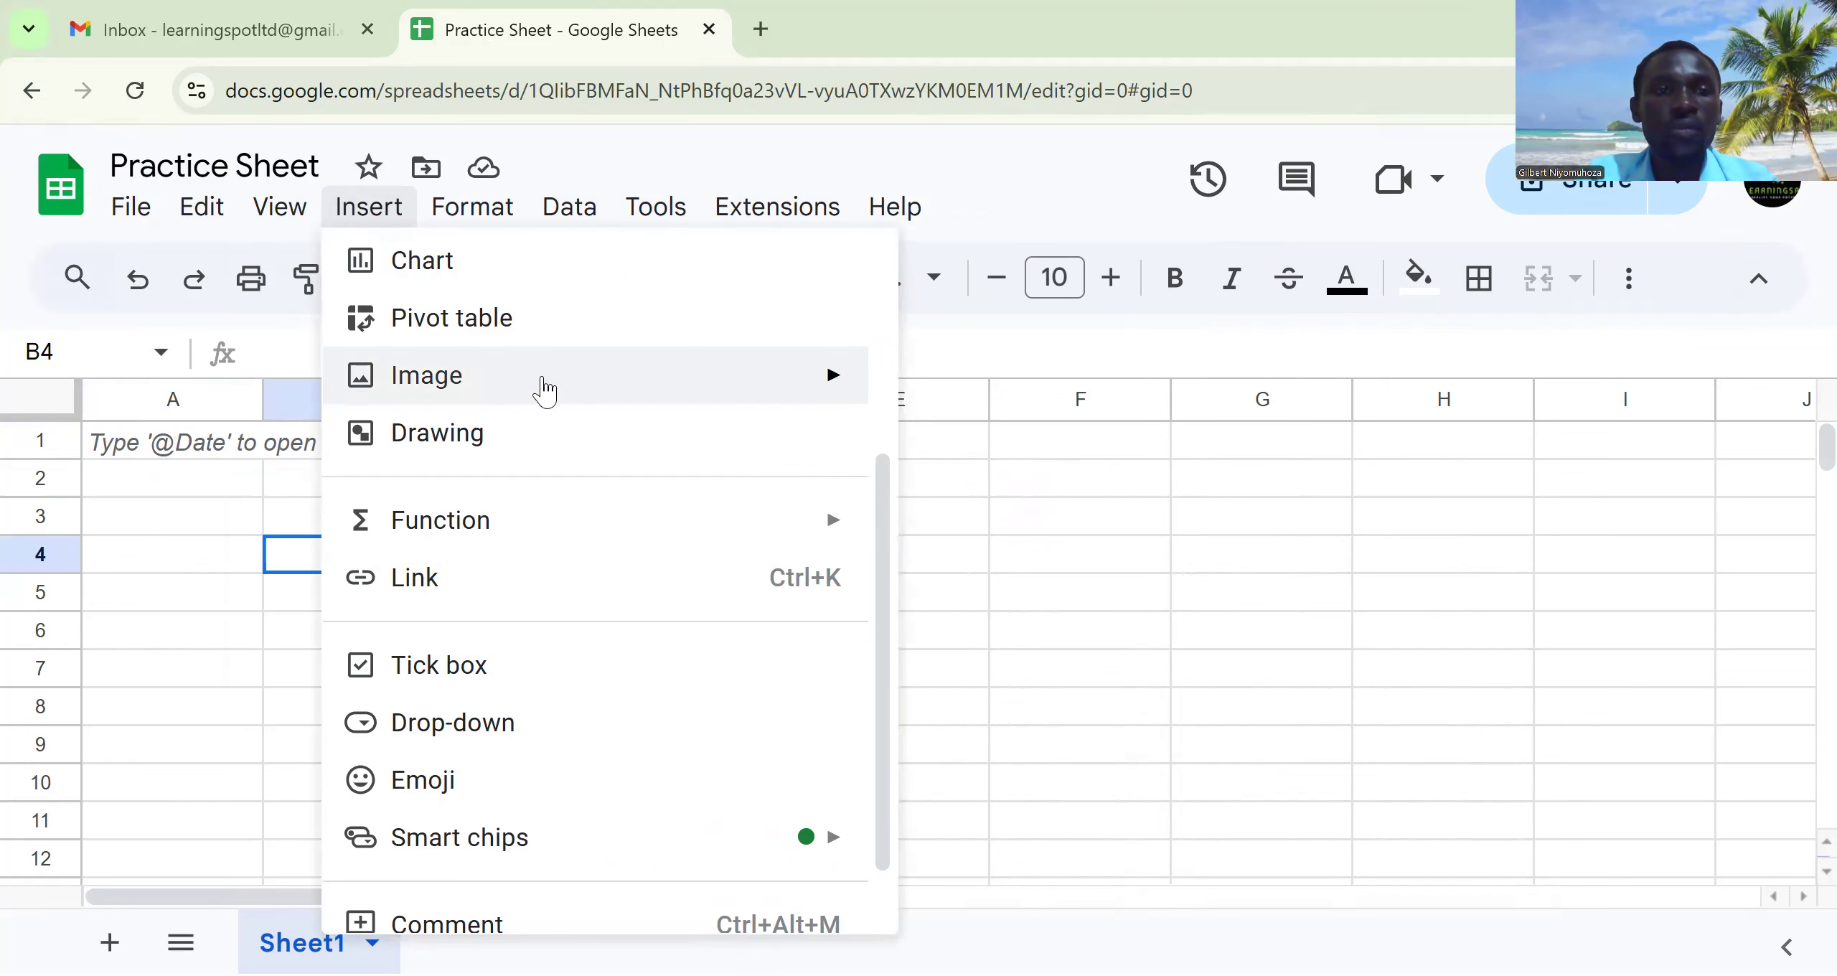
left_click_drag(882, 567, 890, 440)
left_click(453, 402)
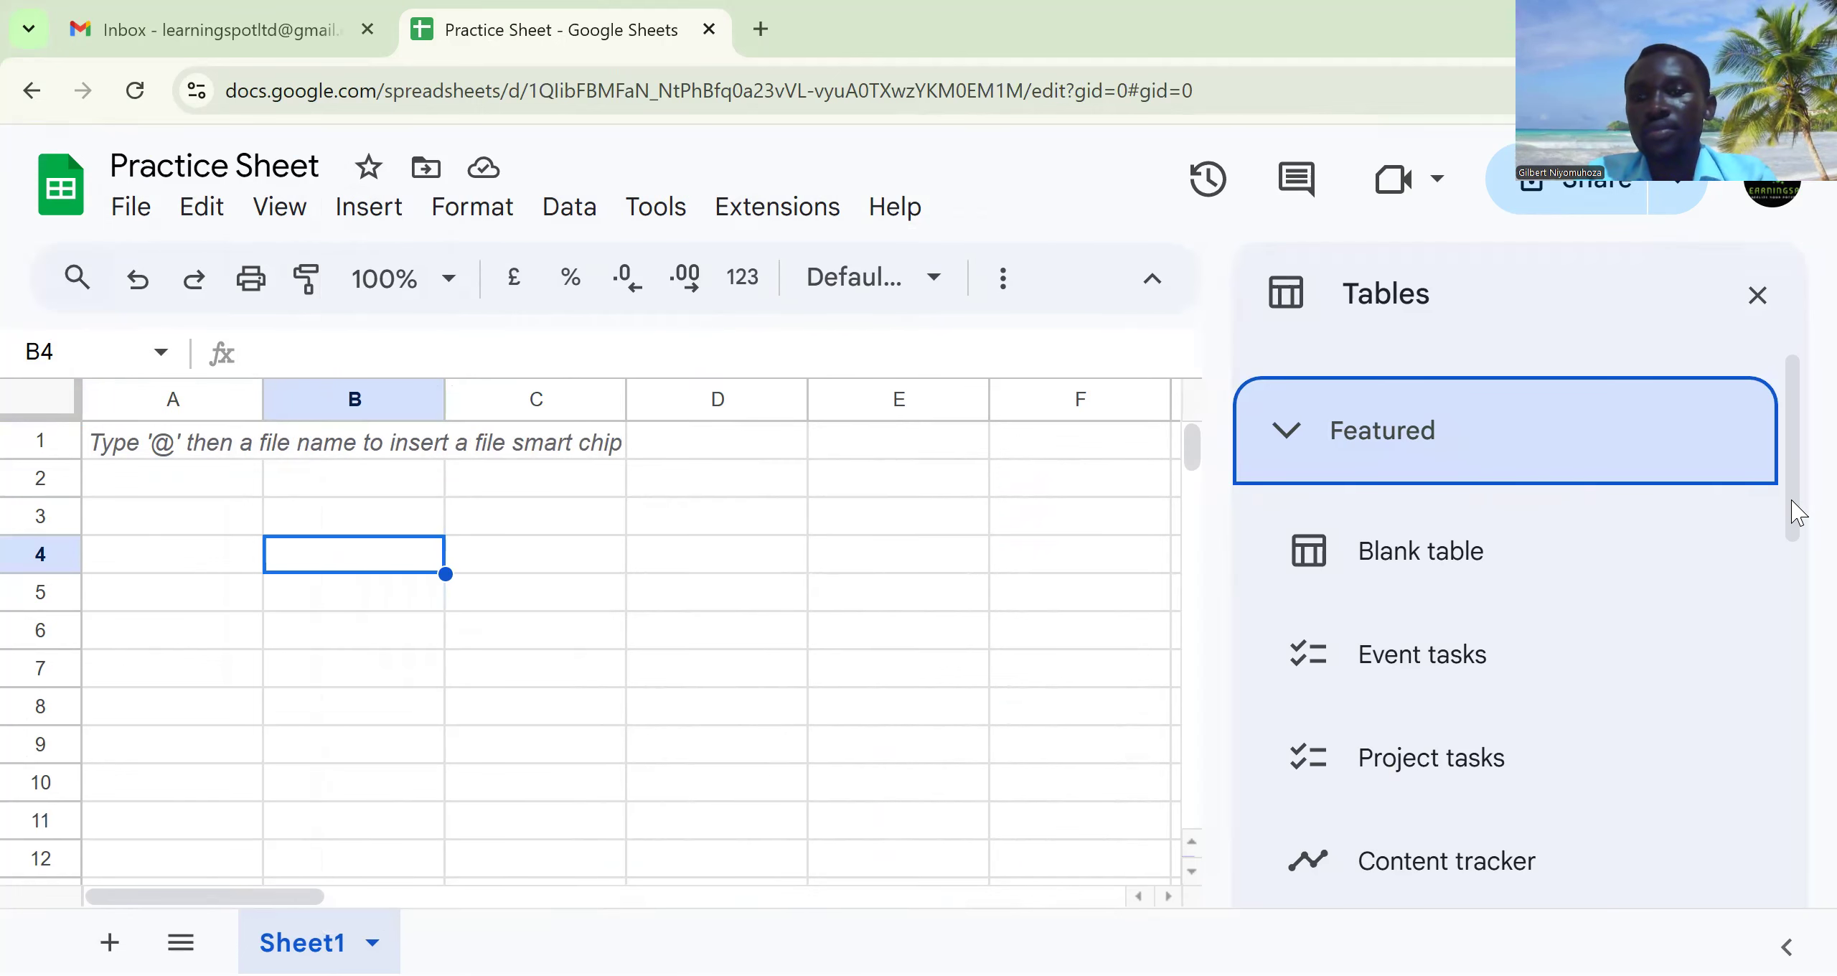
left_click_drag(1794, 499, 1761, 592)
scroll(1737, 632, "down", 2)
scroll(1721, 525, "up", 5)
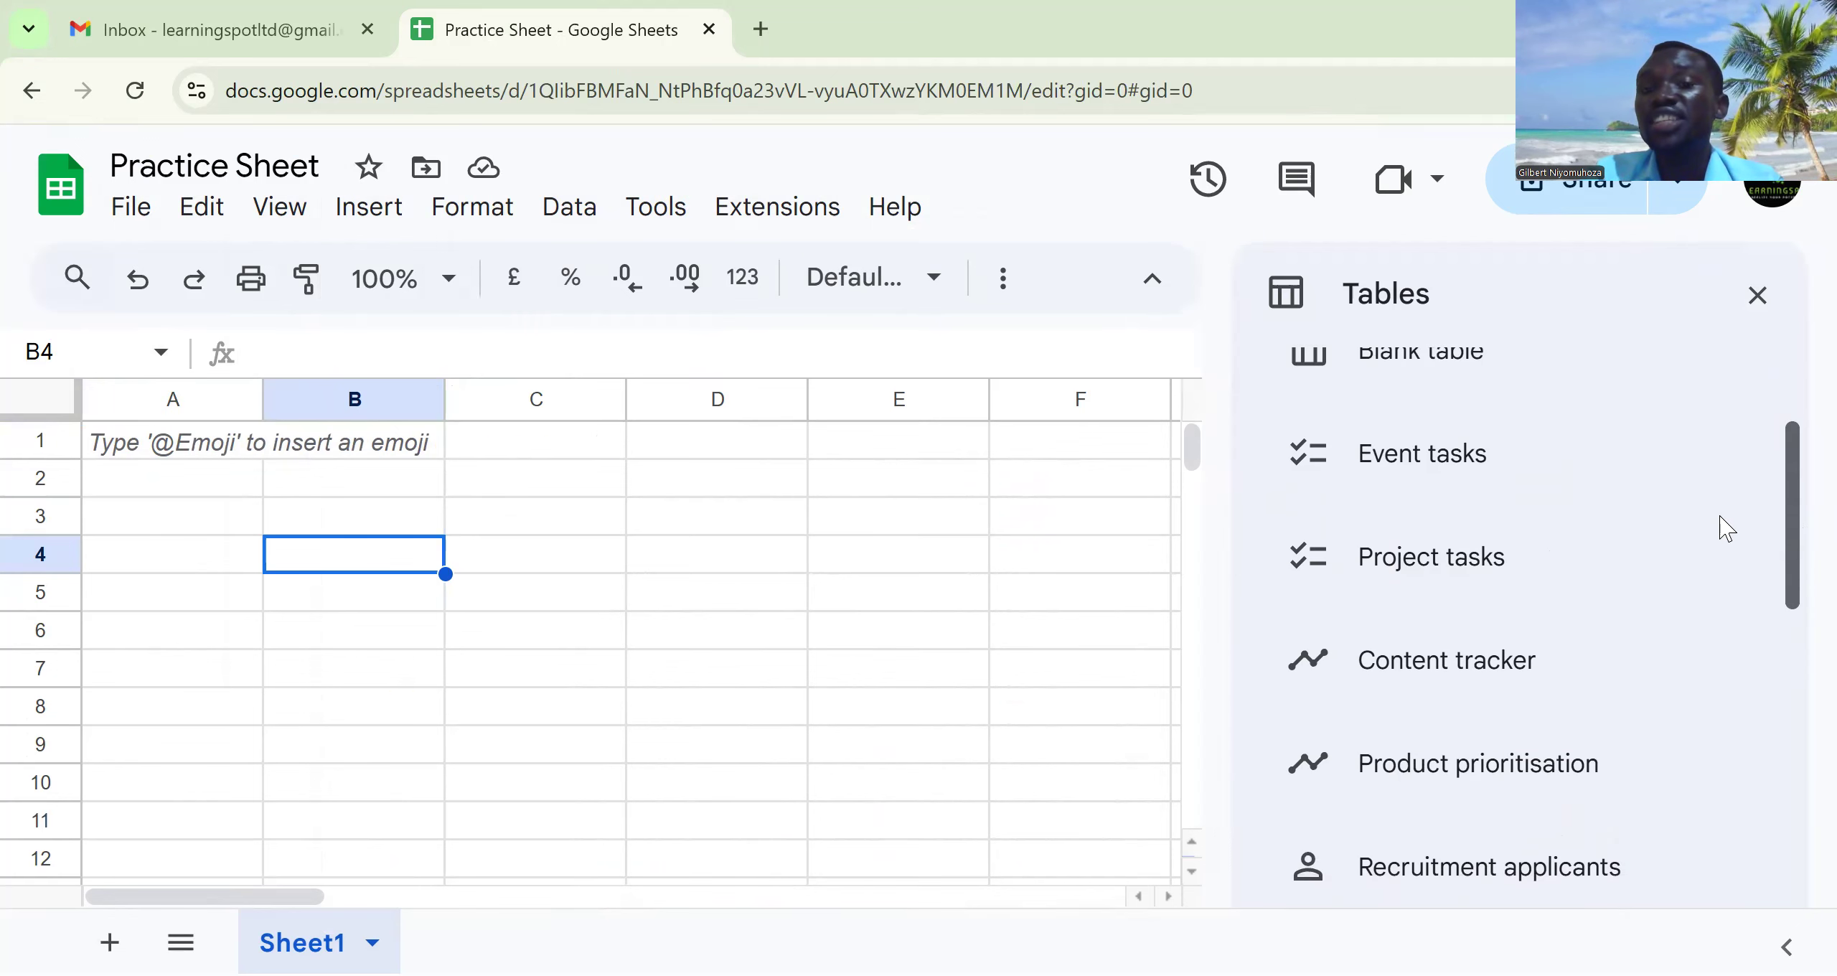
scroll(1715, 574, "down", 5)
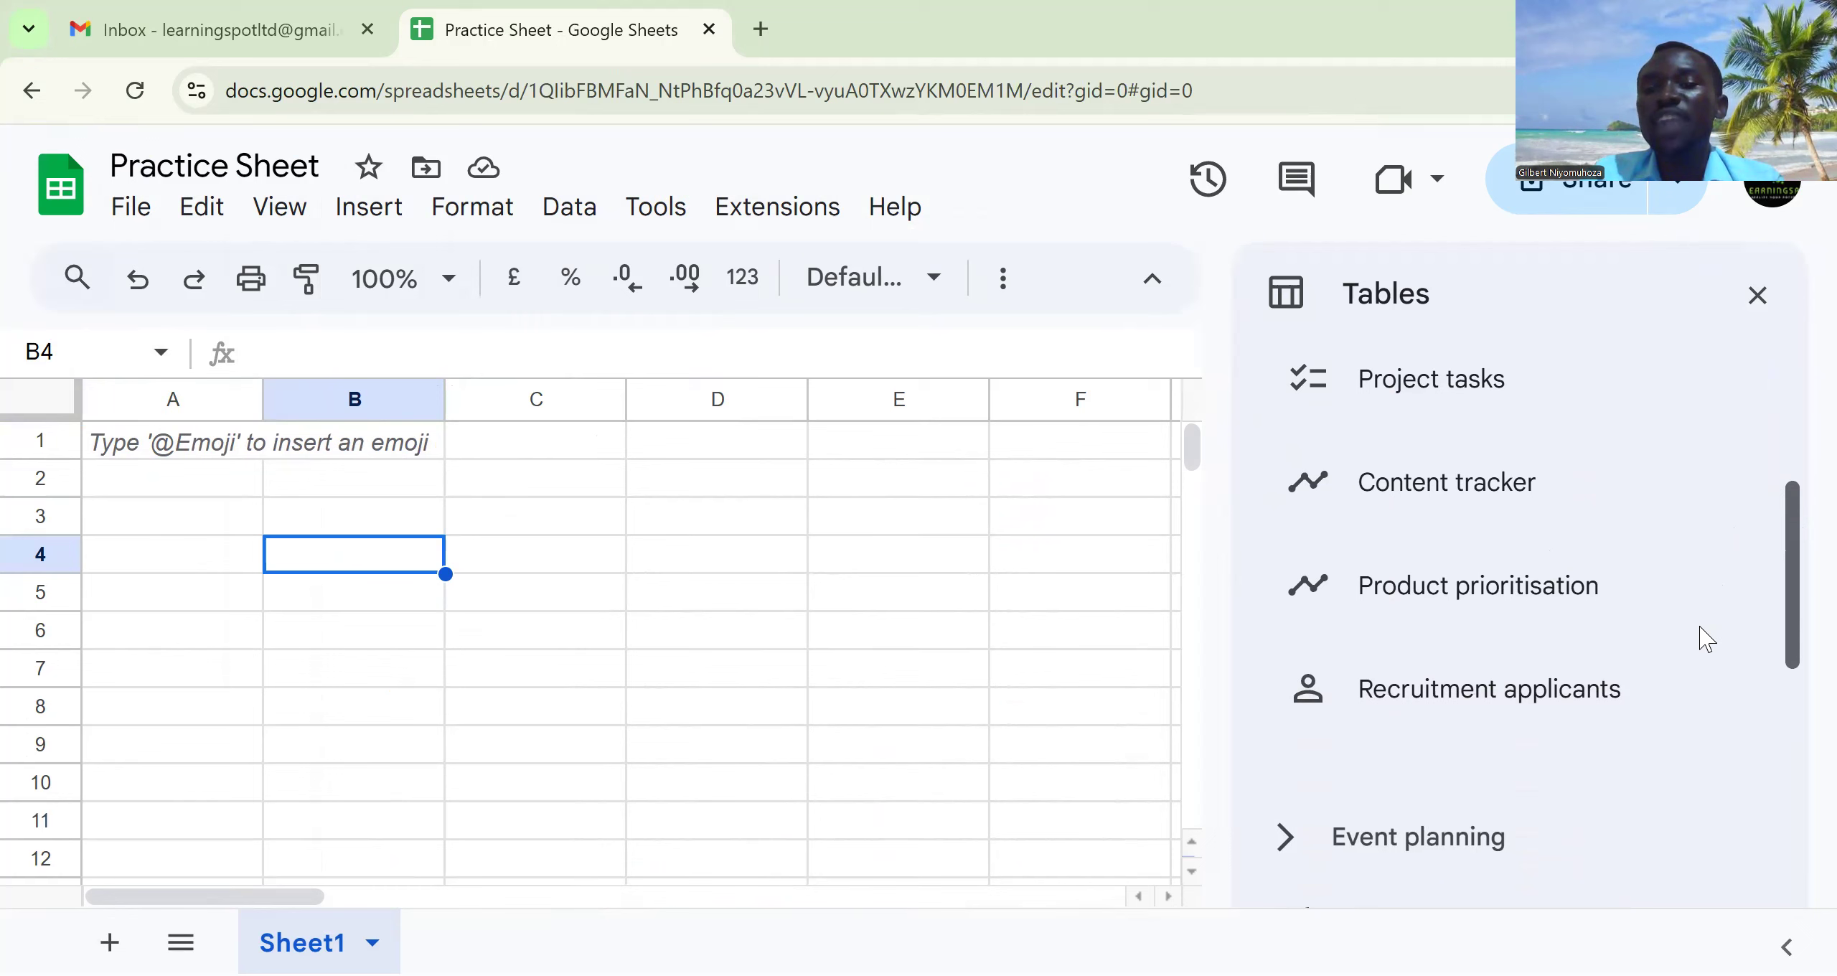
scroll(1698, 672, "up", 1)
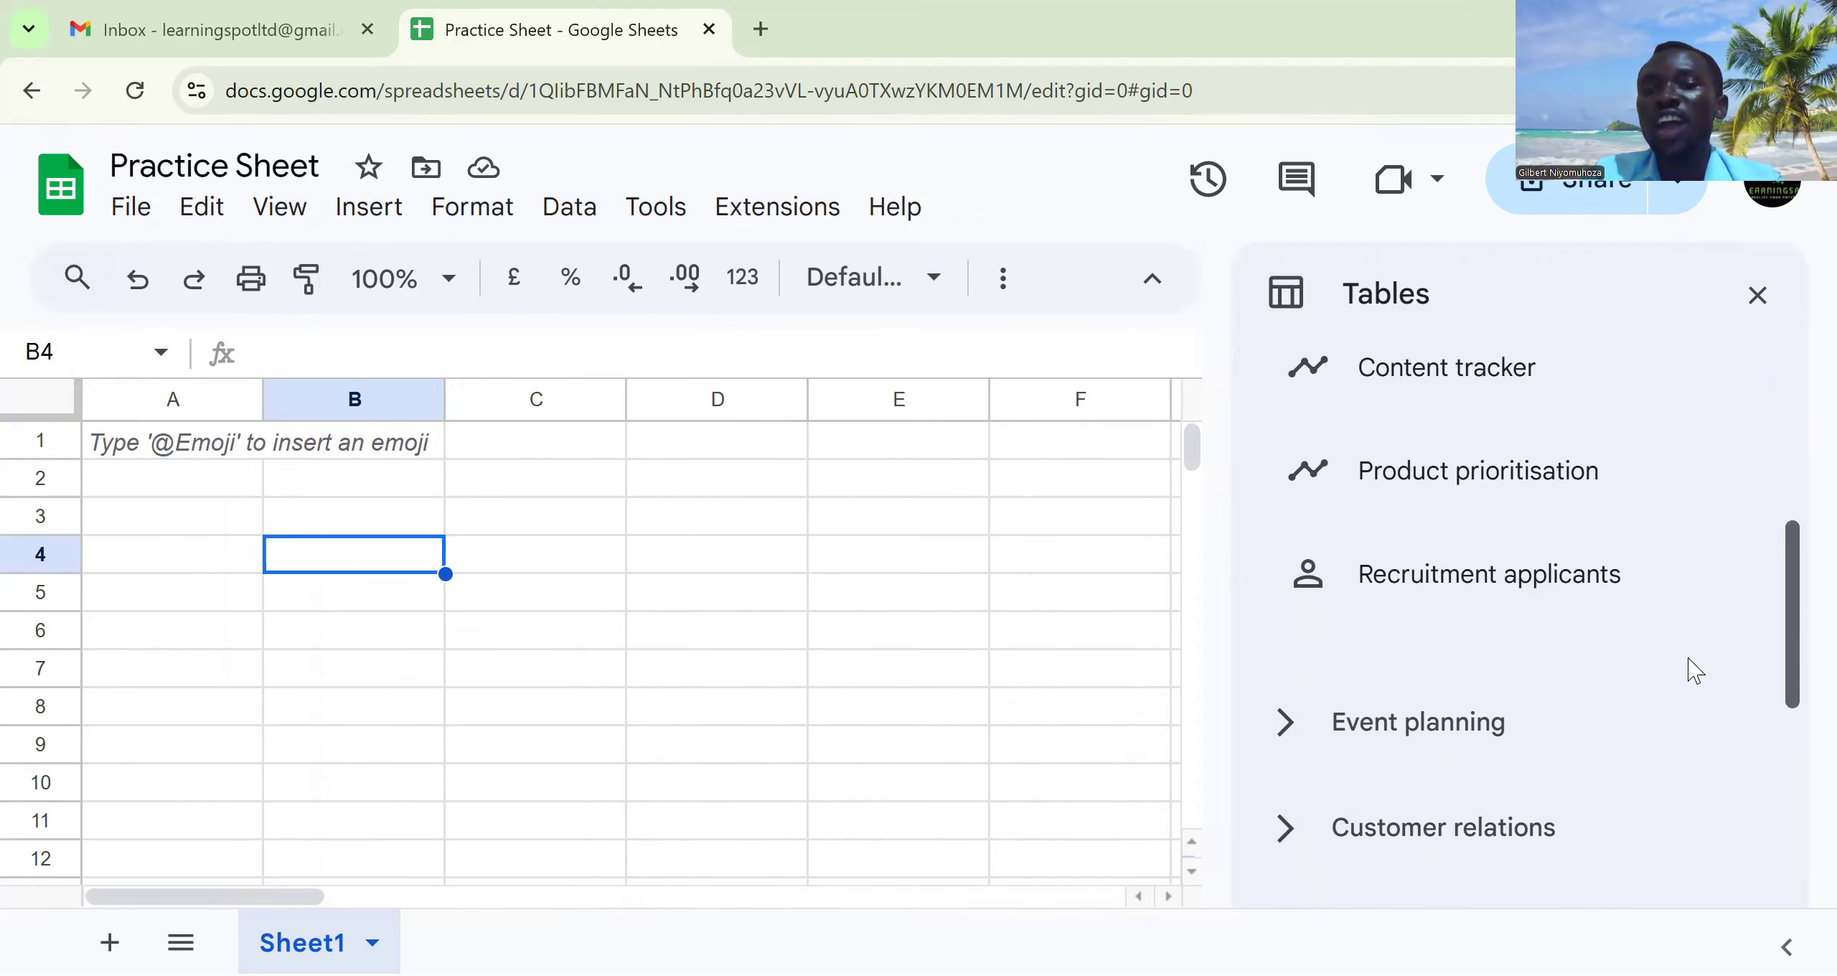
scroll(1690, 675, "down", 1)
mouse_move(1764, 604)
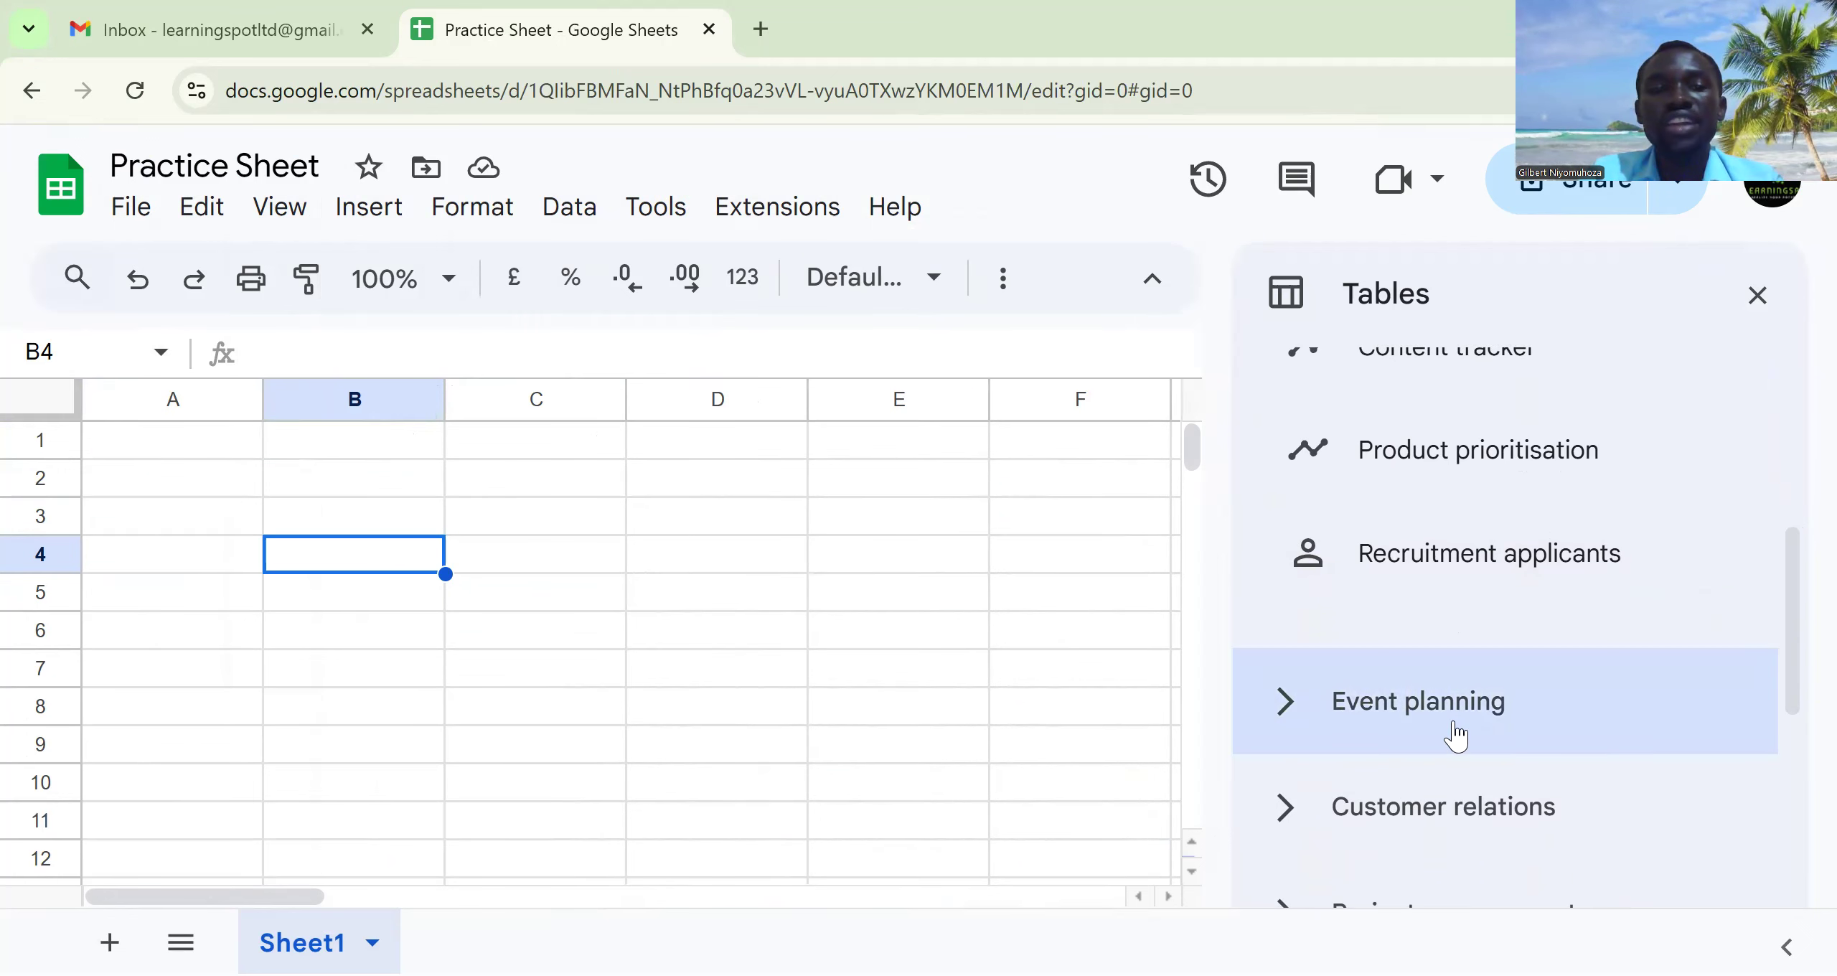
Preview the Product prioritisation, Project tasks and Event tasks table templates in the sheet
mouse_move(1427, 449)
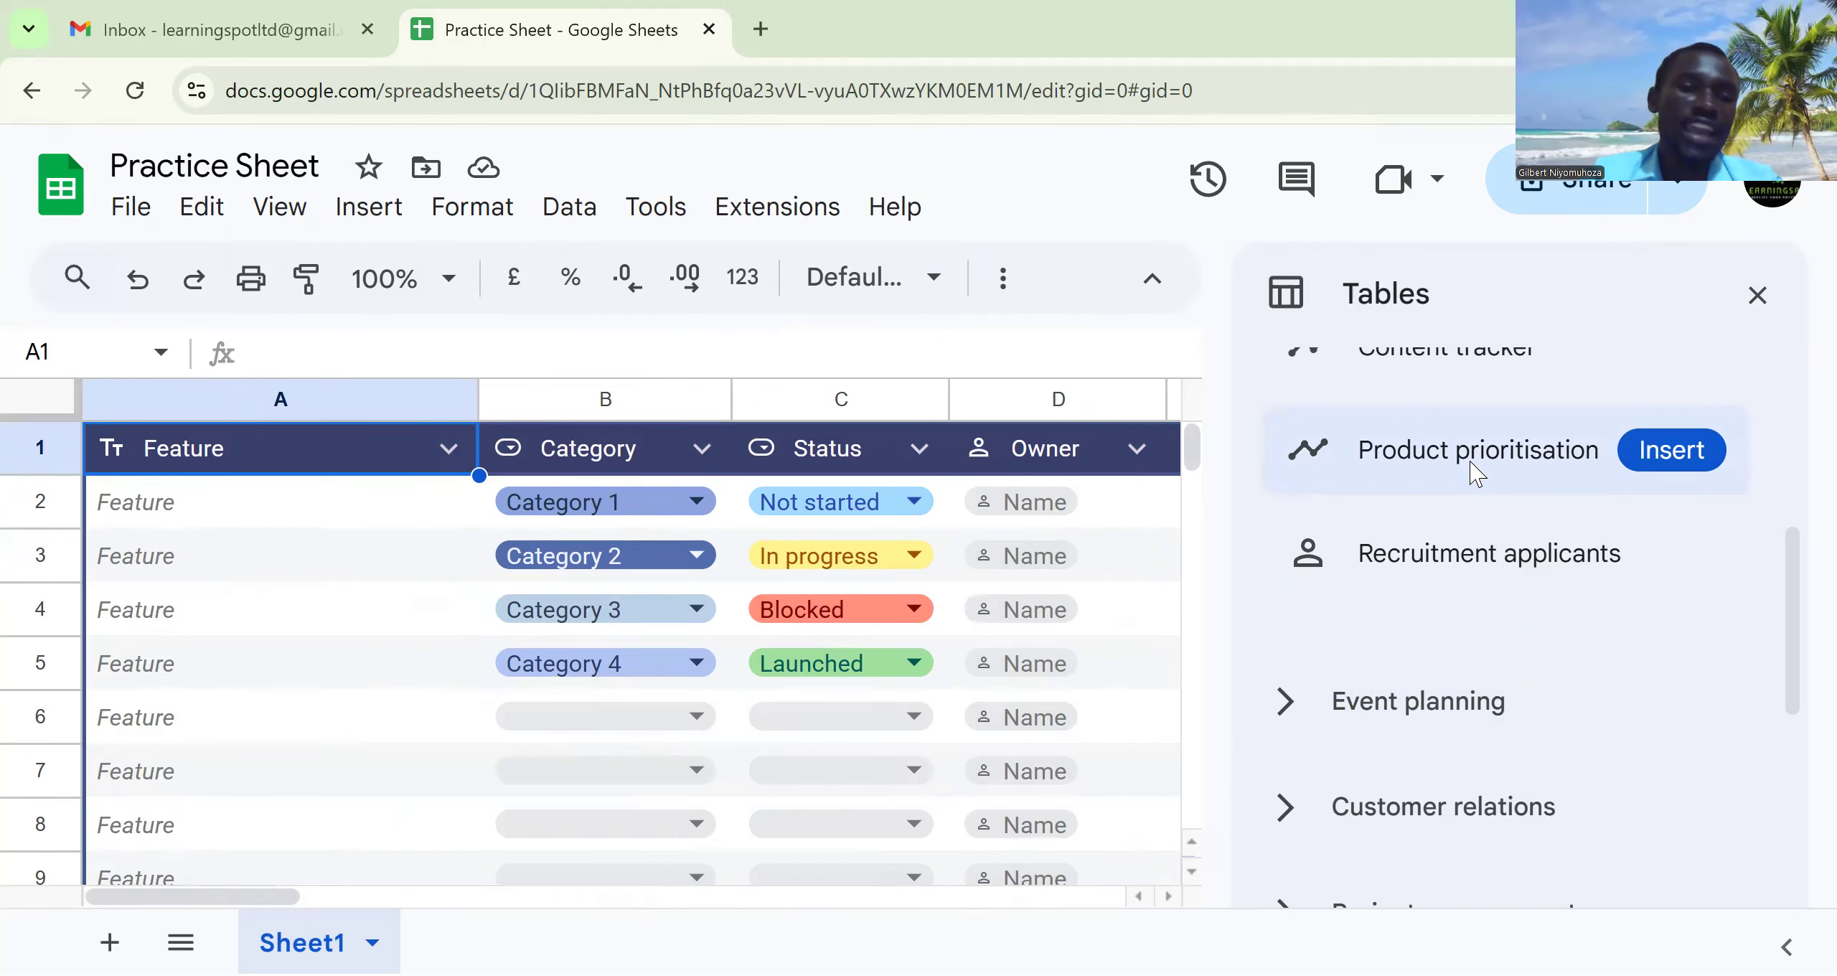
left_click_drag(1791, 642, 1794, 542)
mouse_move(1405, 602)
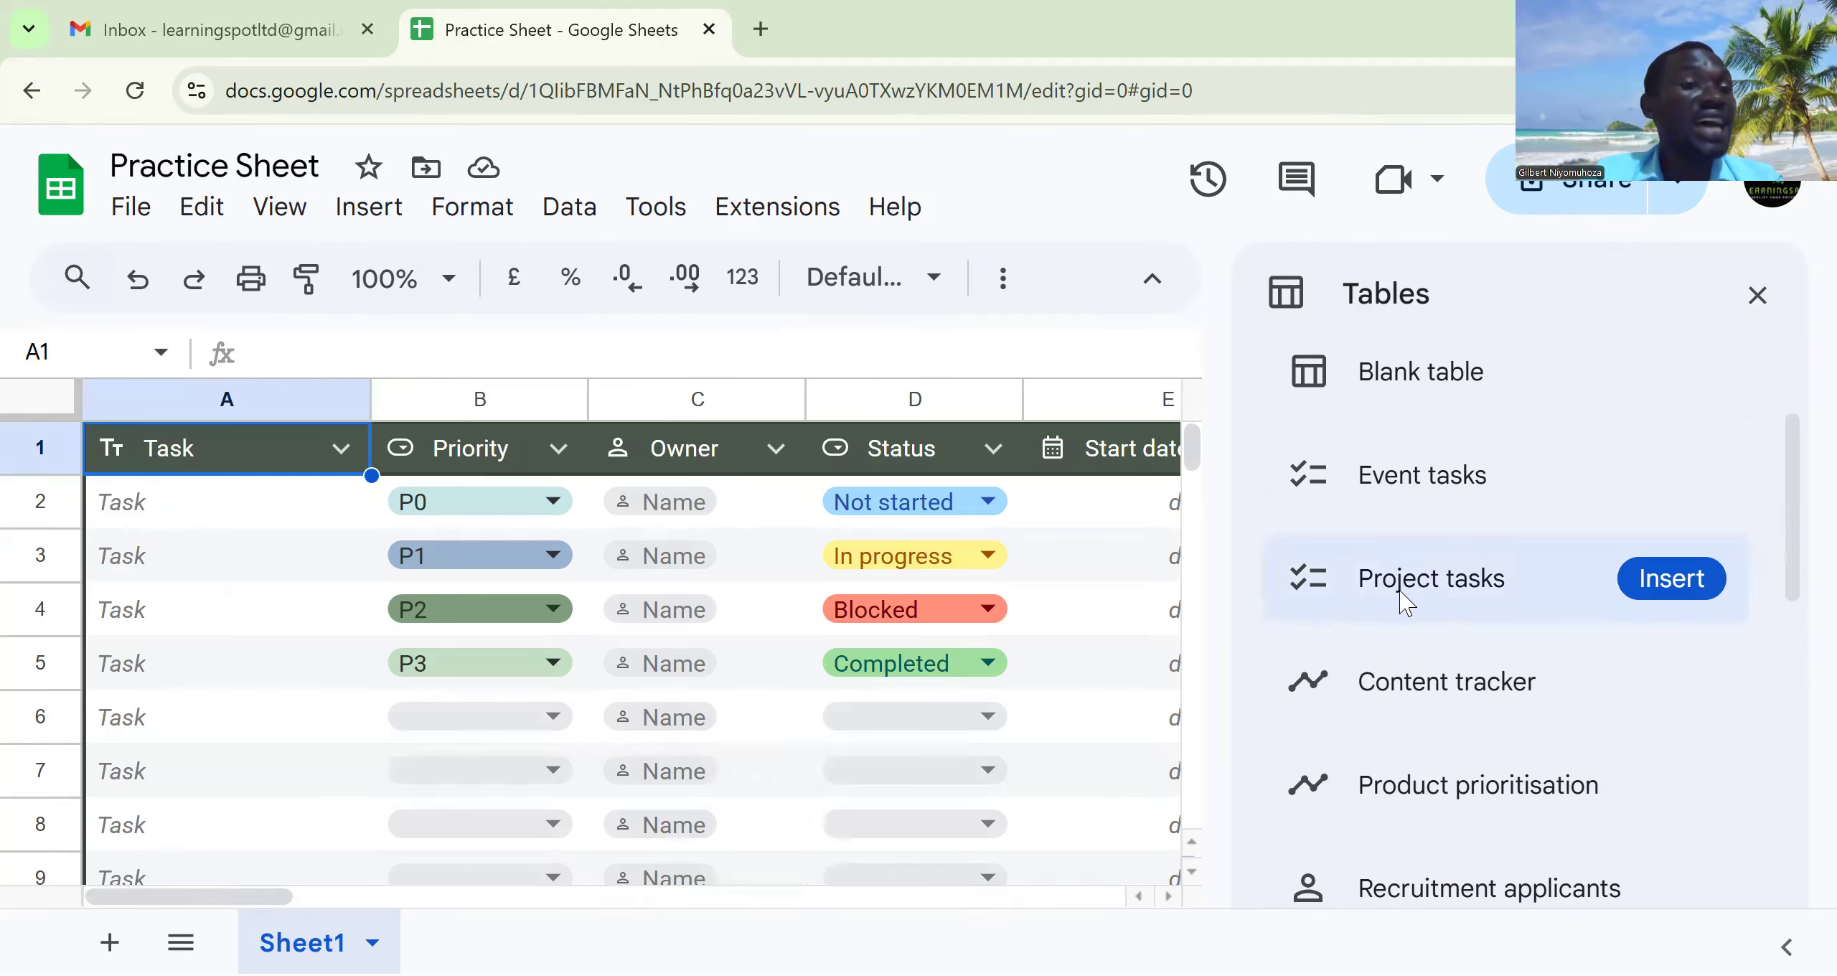
mouse_move(1413, 486)
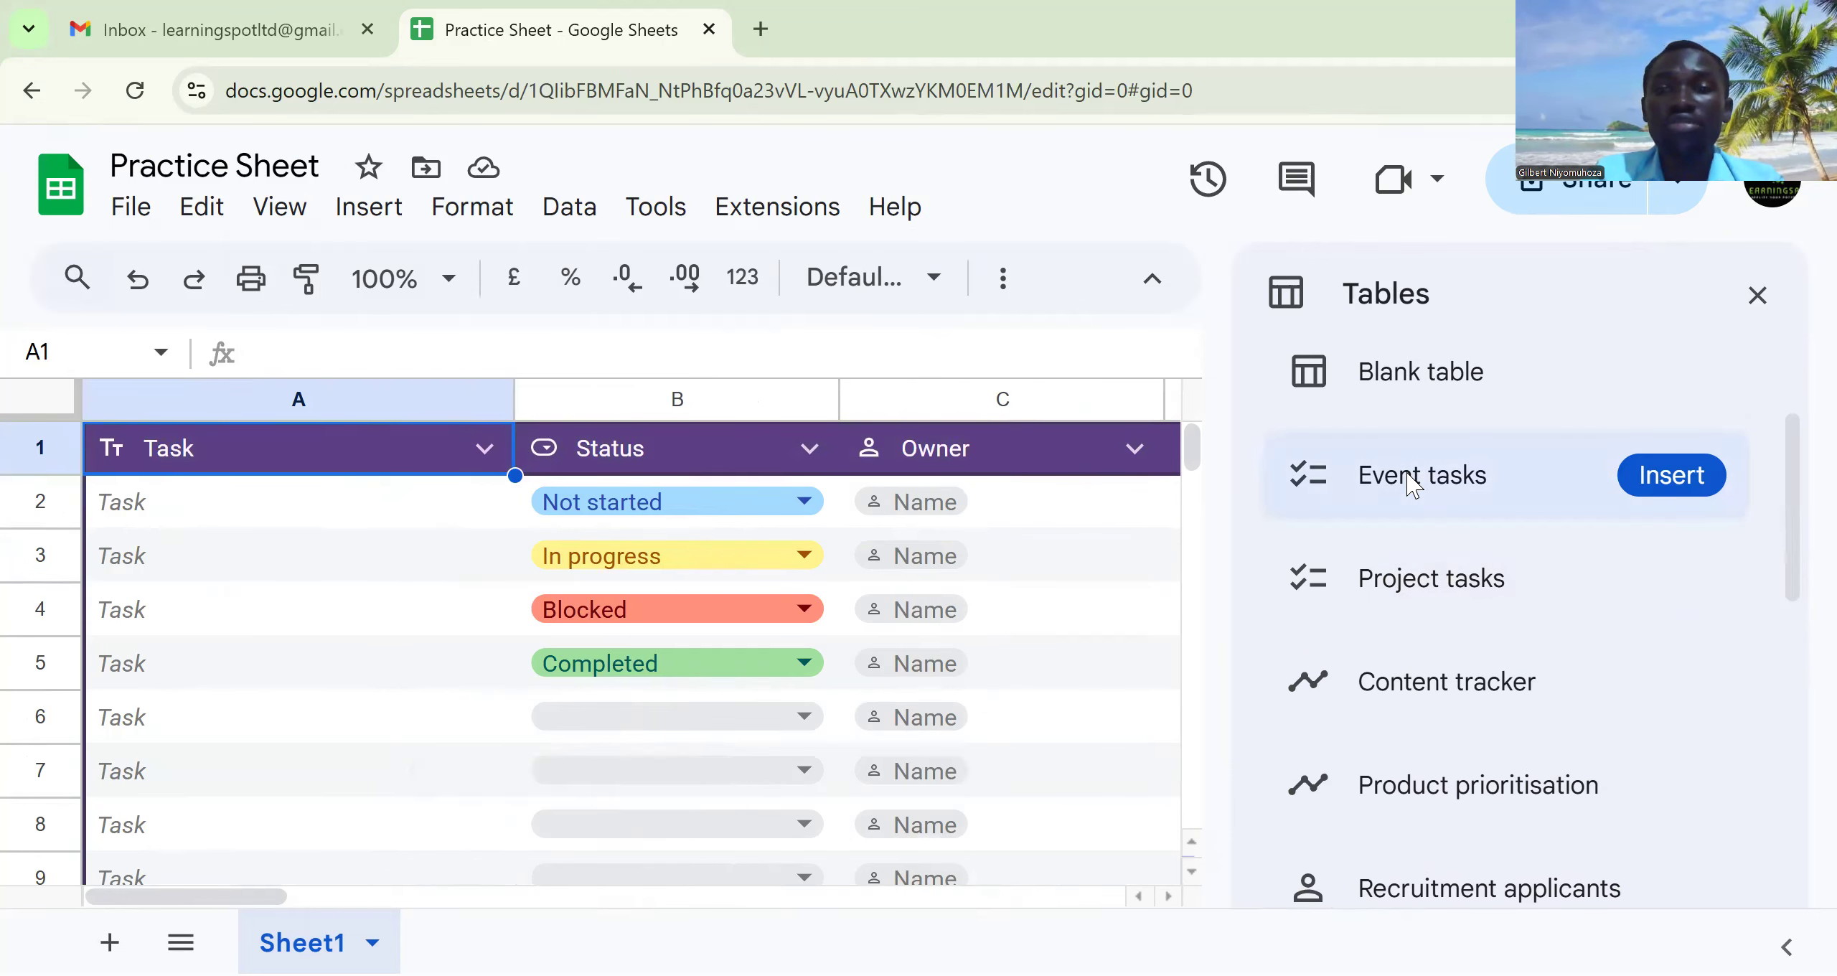
Insert a blank table from the pre-built tables into the sheet
mouse_move(1391, 371)
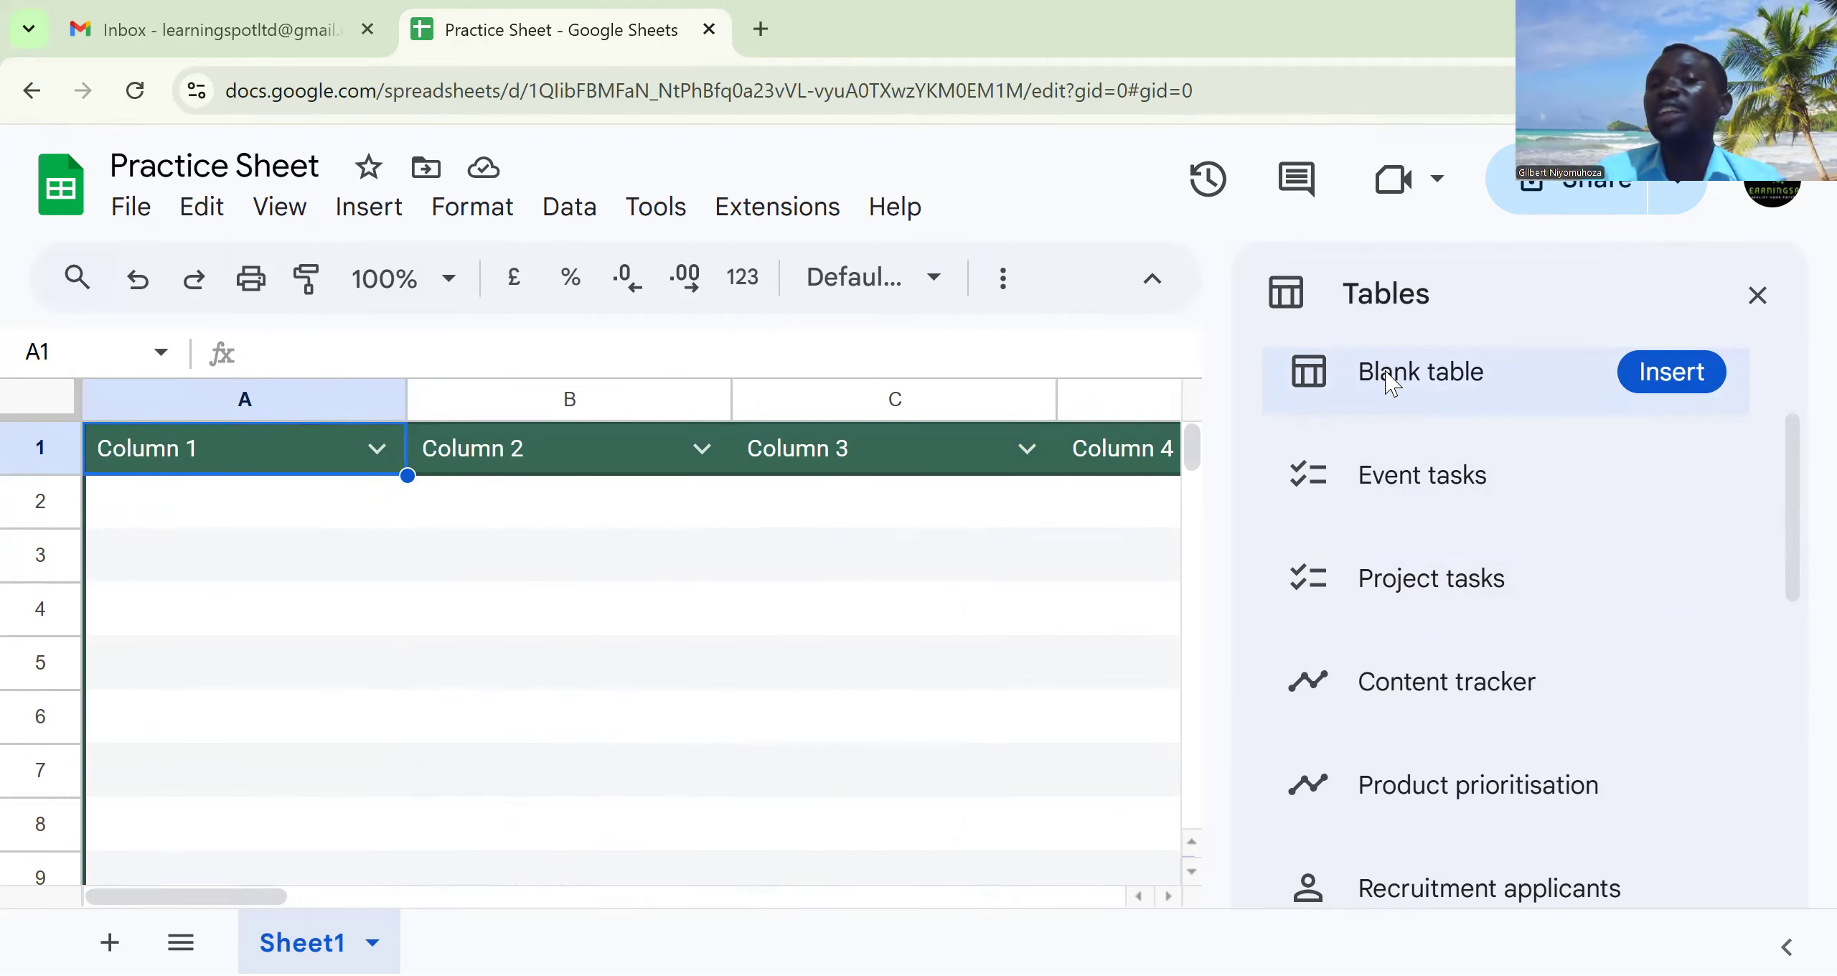
left_click(1391, 384)
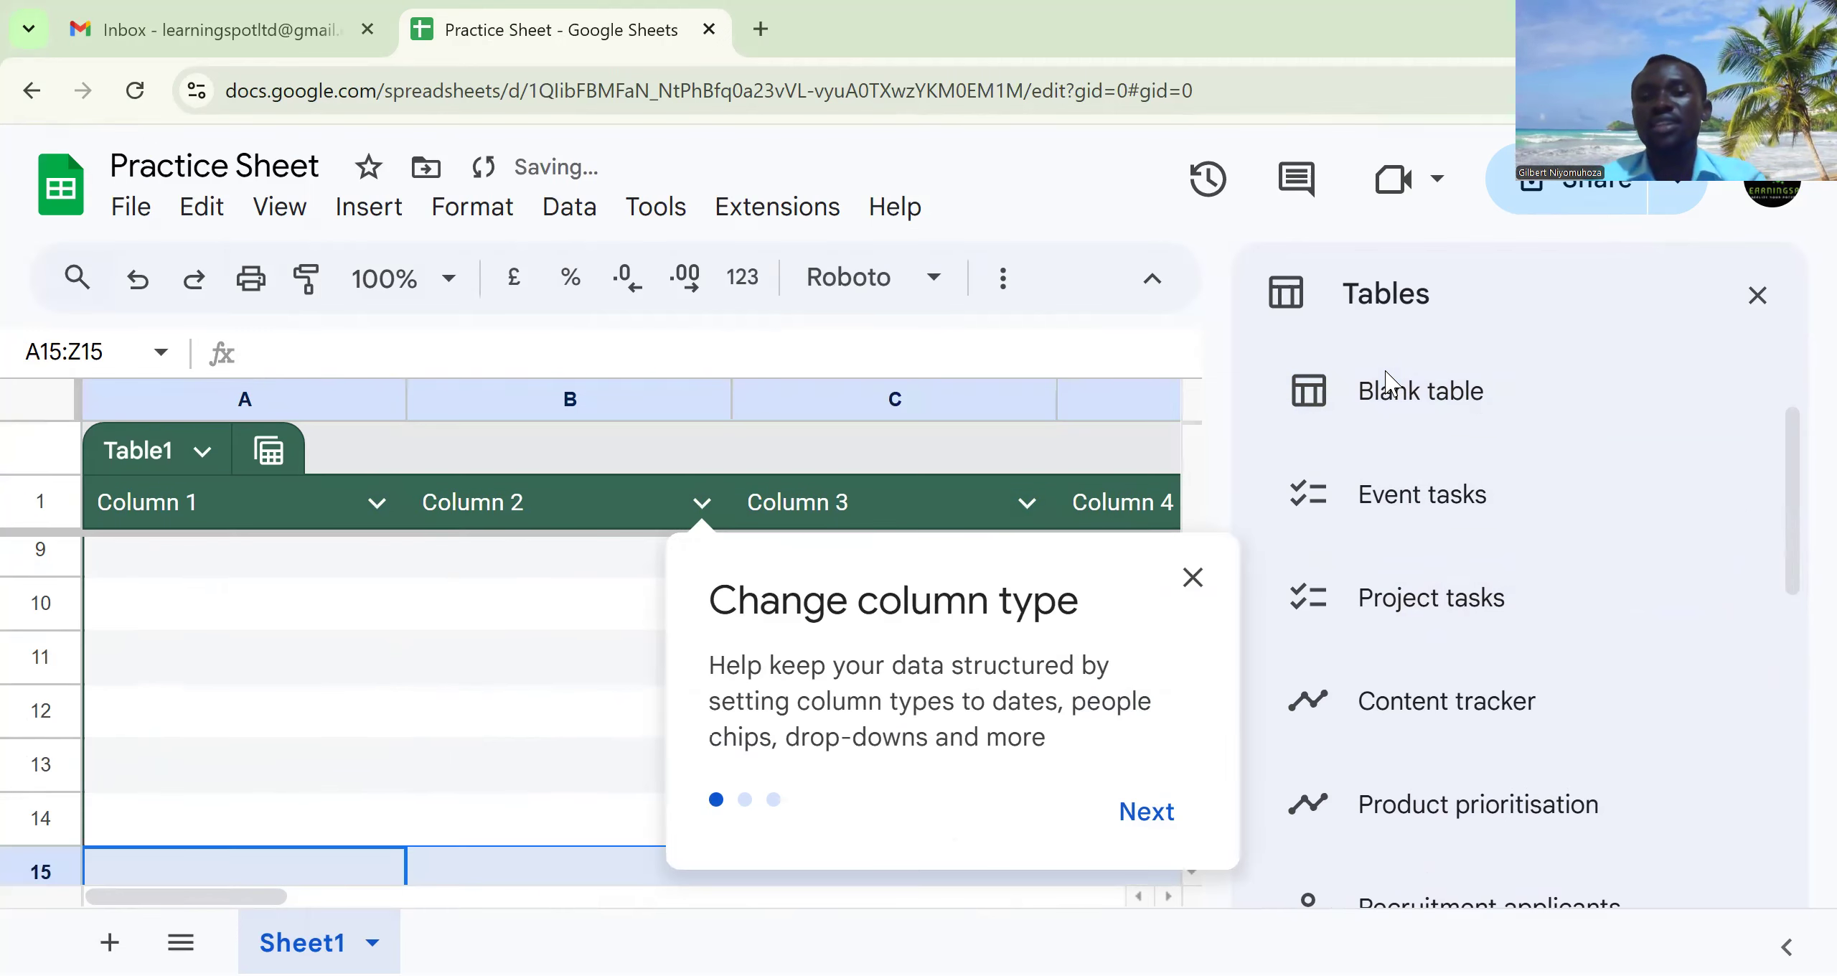
mouse_move(1480, 550)
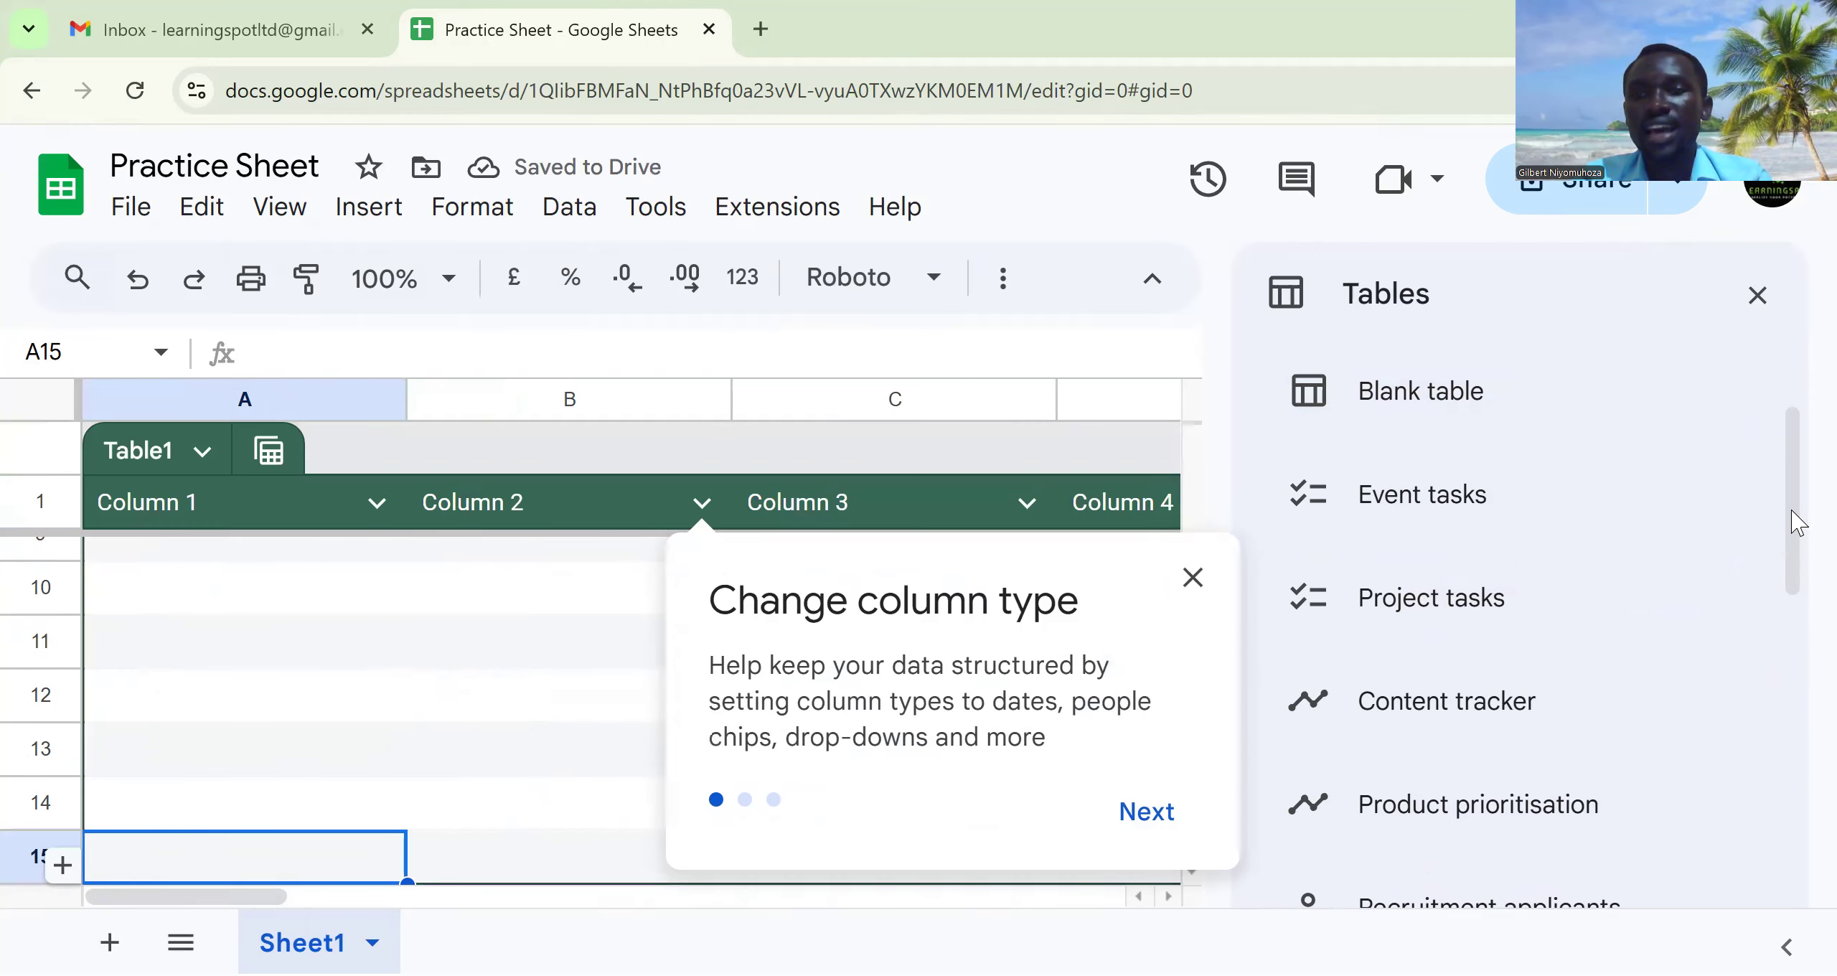
left_click_drag(1792, 502, 1768, 624)
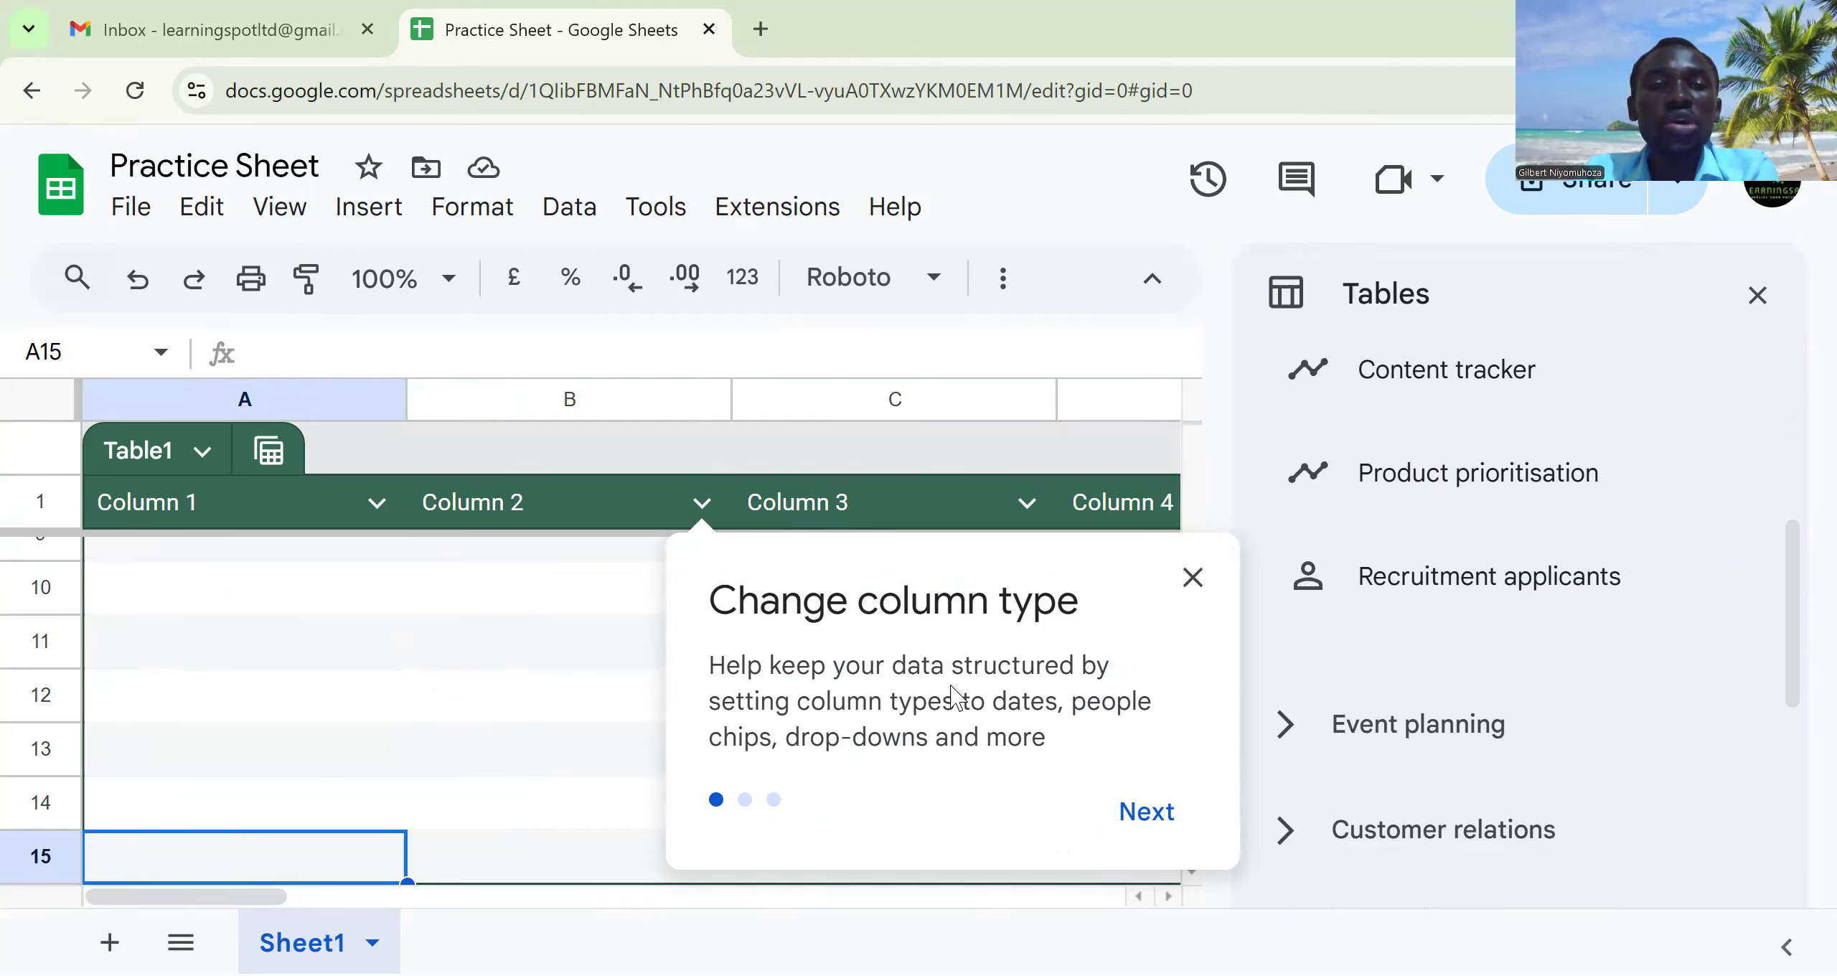
Go through the table tips on column types and custom views, and close the pre-built tables list
left_click(1148, 810)
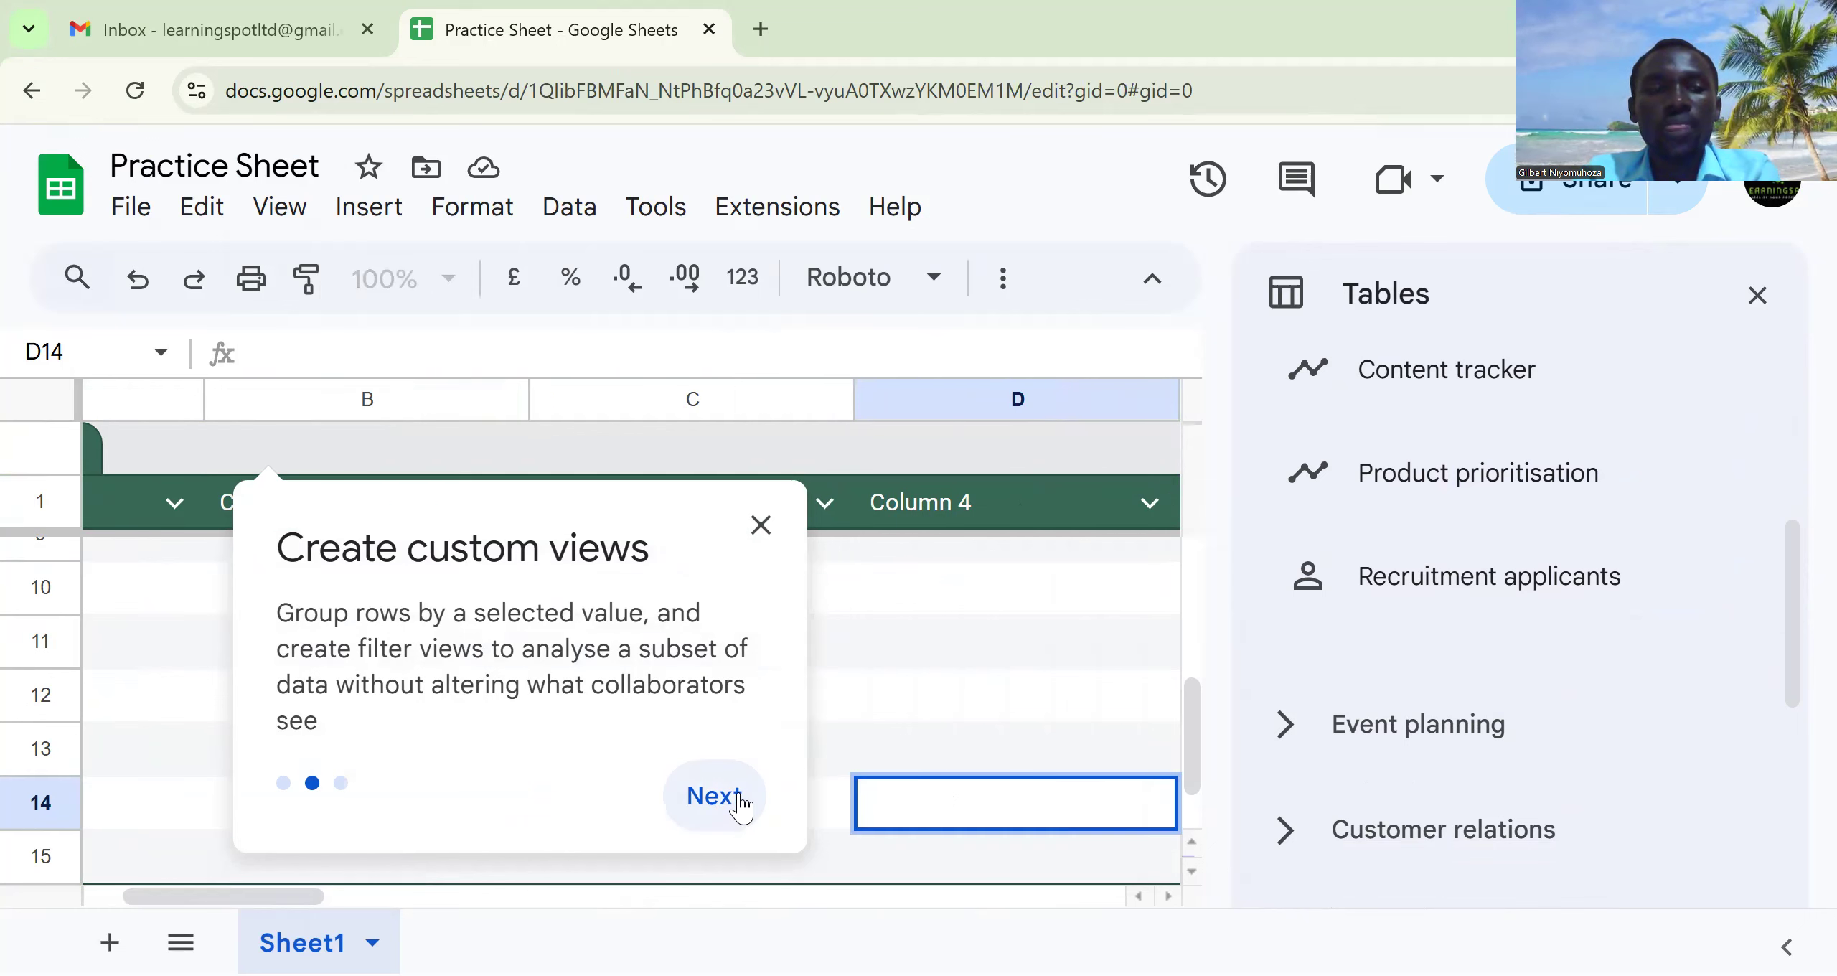
left_click(740, 803)
left_click(340, 724)
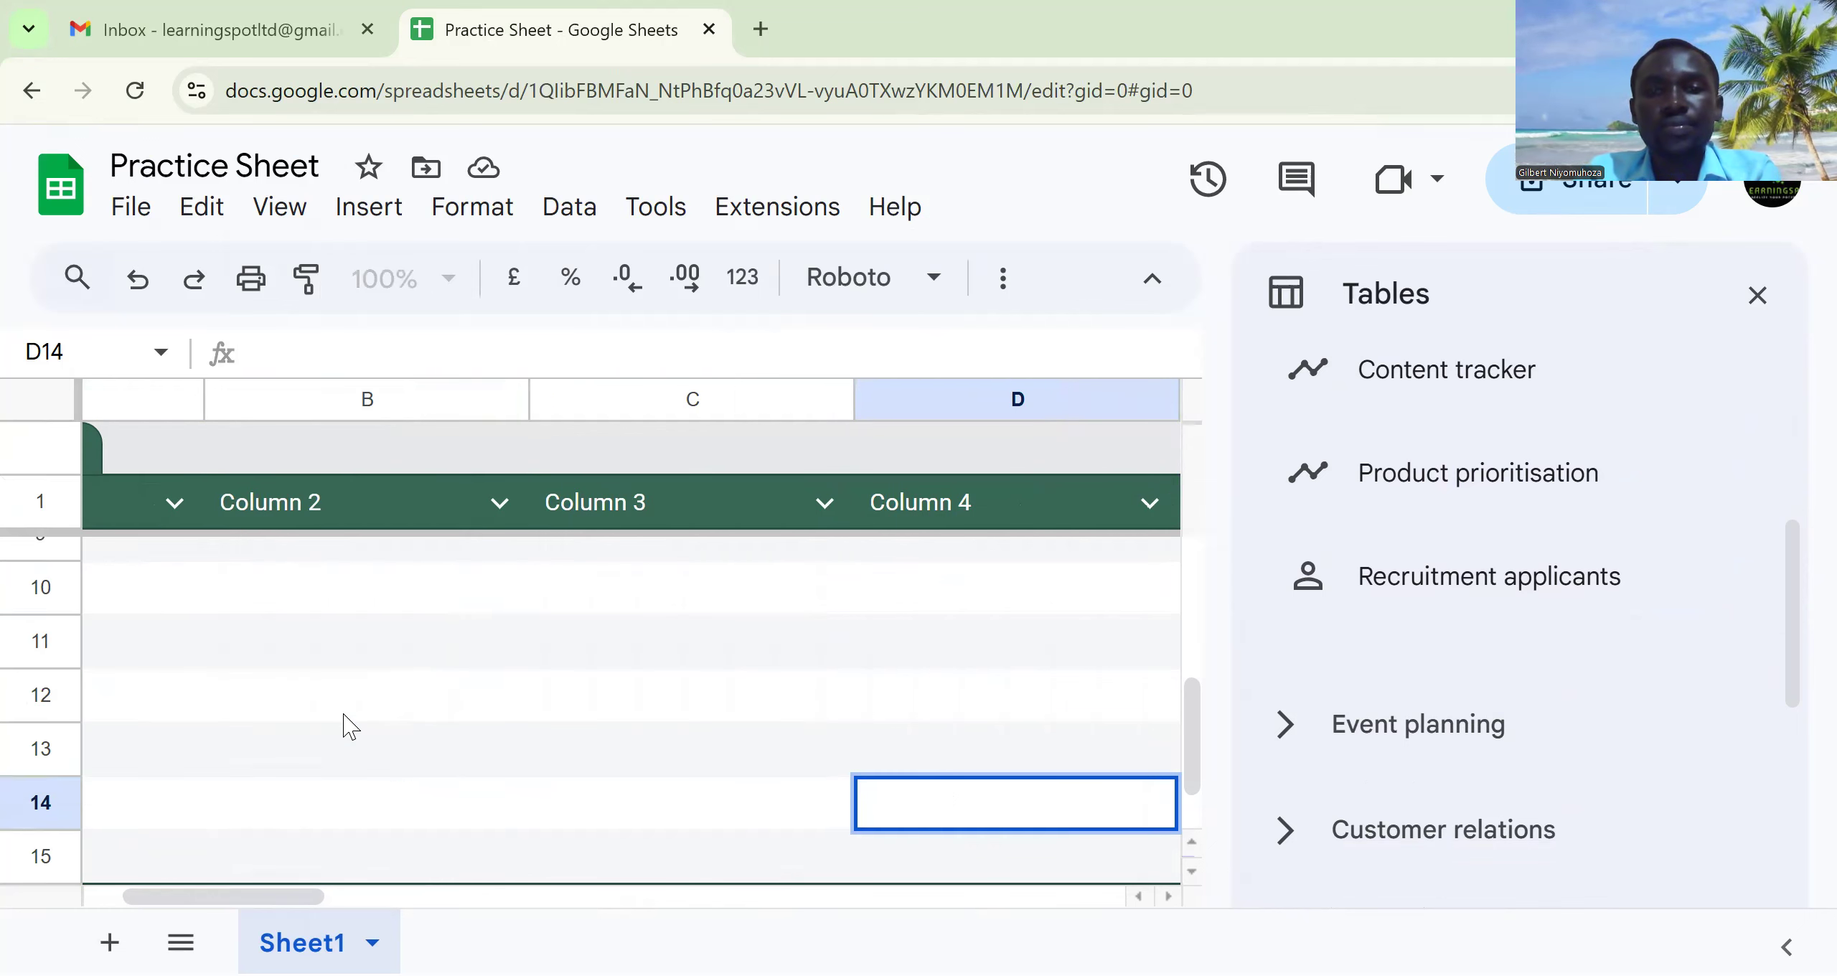
mouse_move(1730, 393)
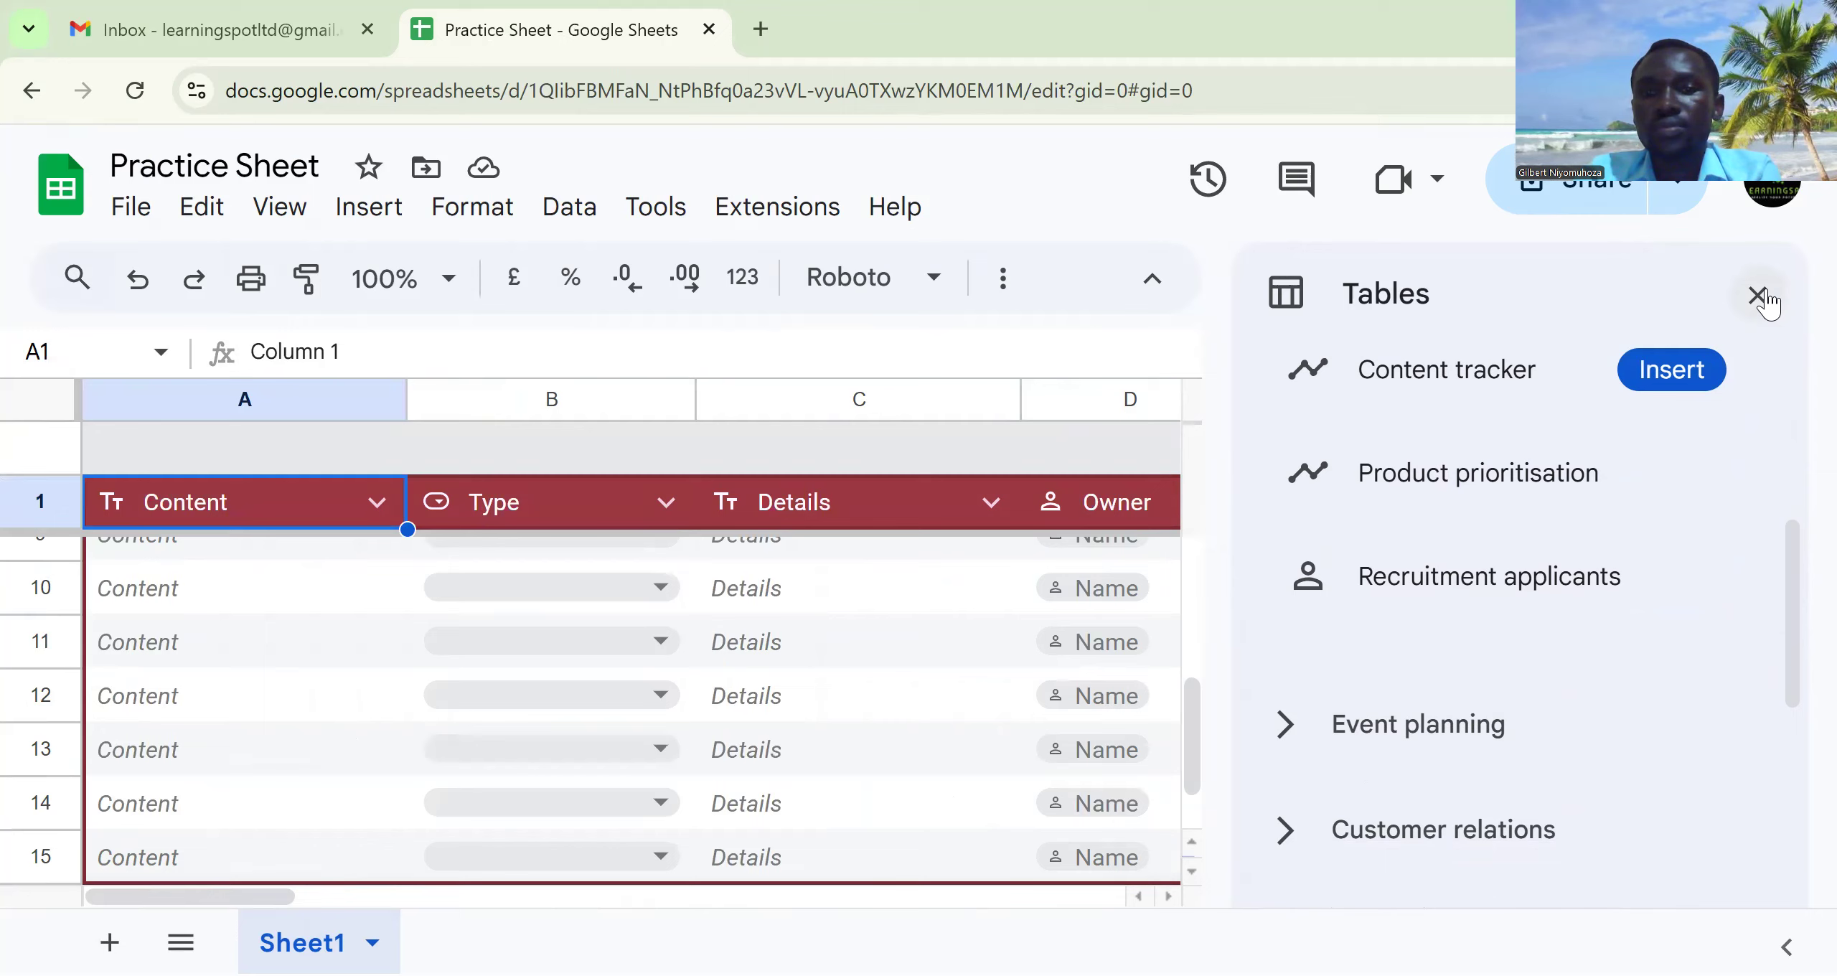
left_click(1759, 296)
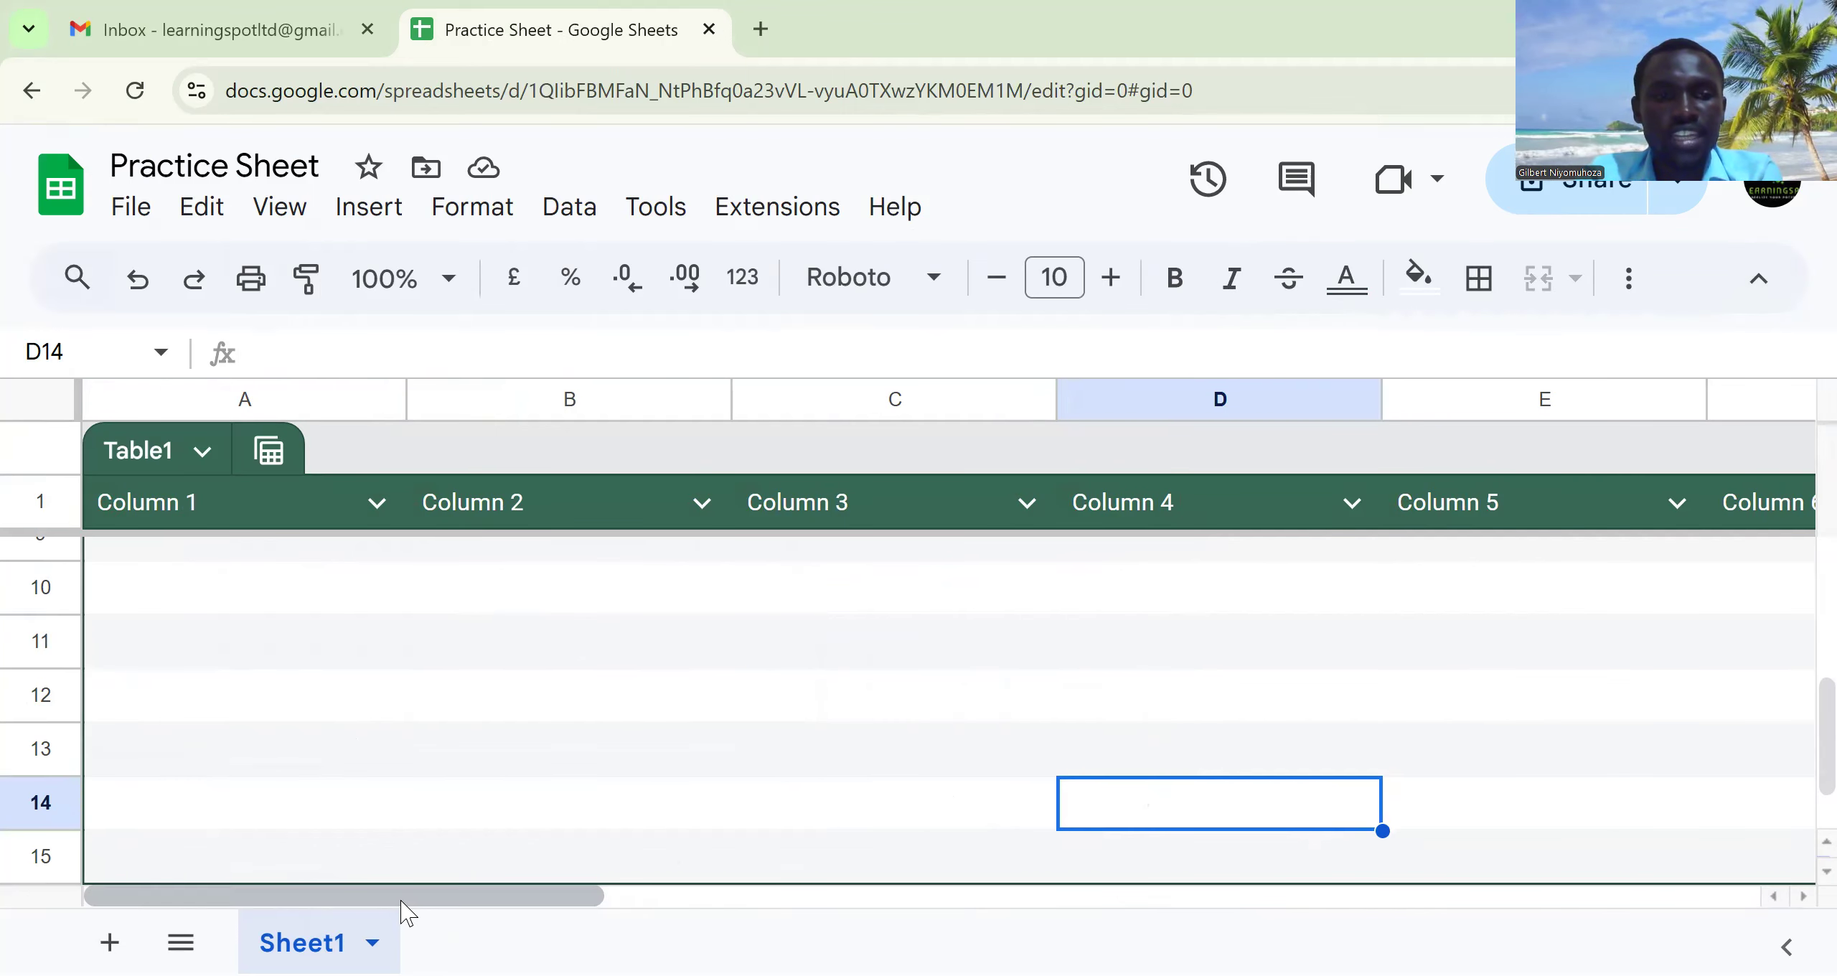
Try to delete rows 1 to 15 with the cells of Column 5 and Column 6 selected
left_click_drag(404, 898, 381, 927)
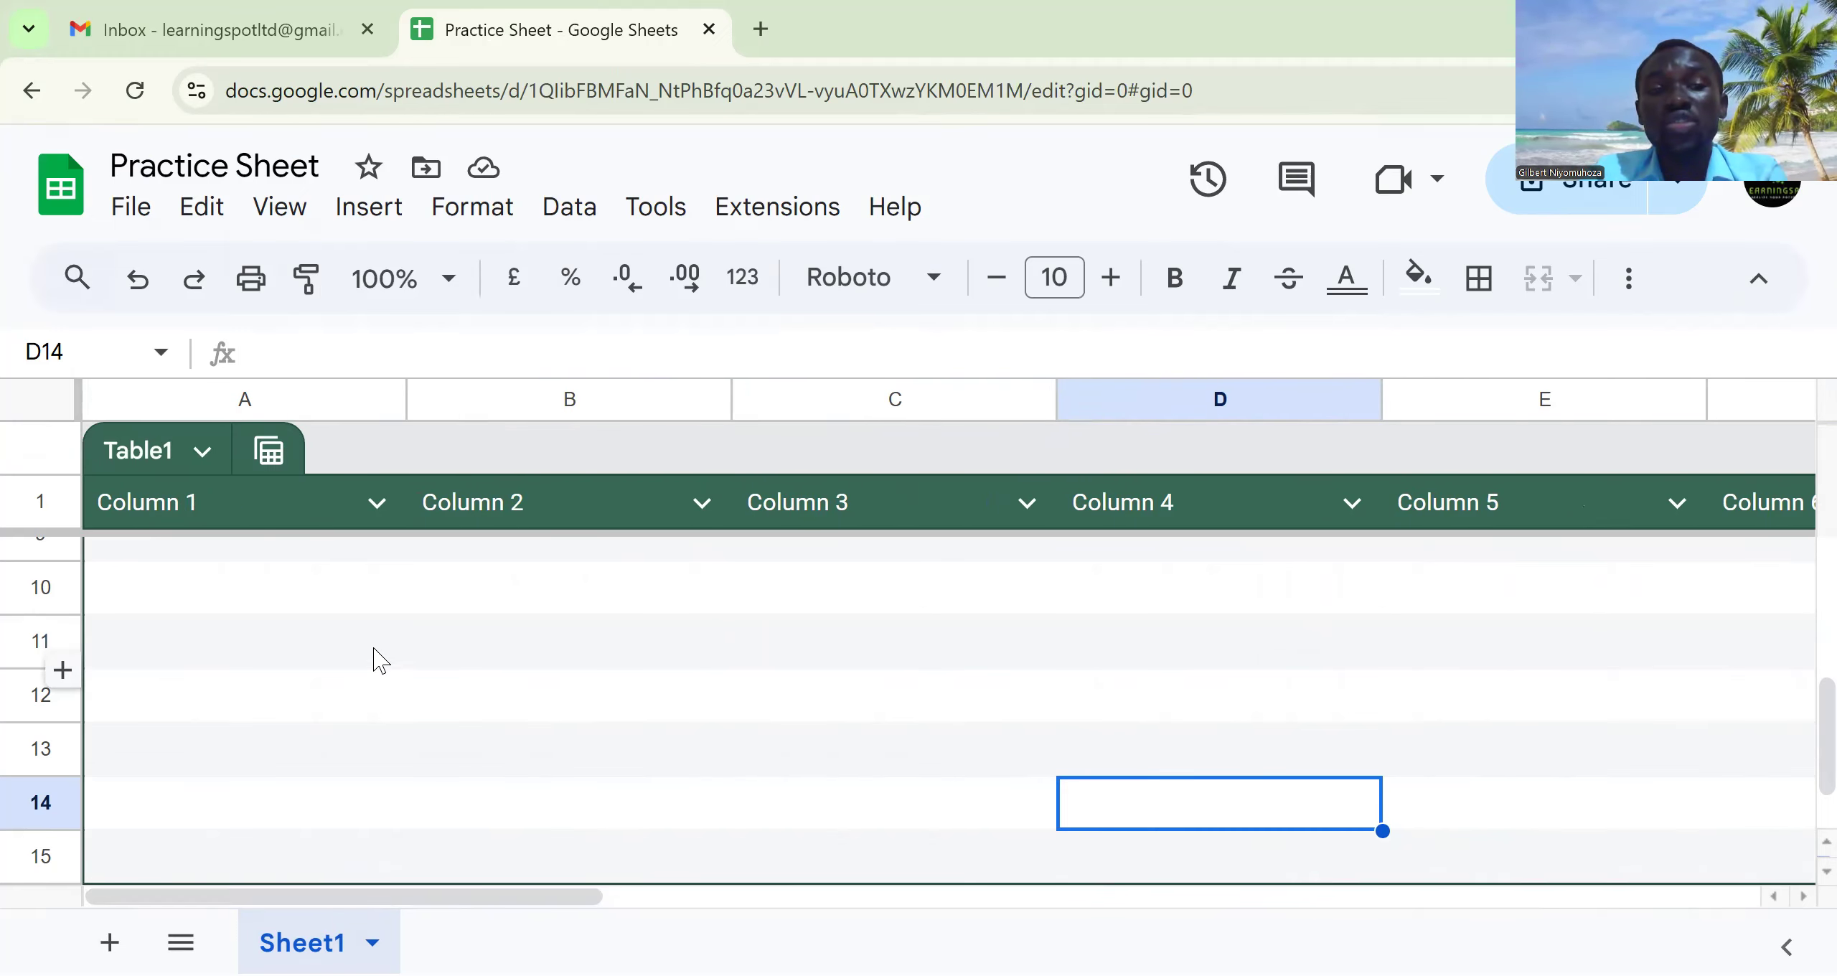
left_click(1501, 497)
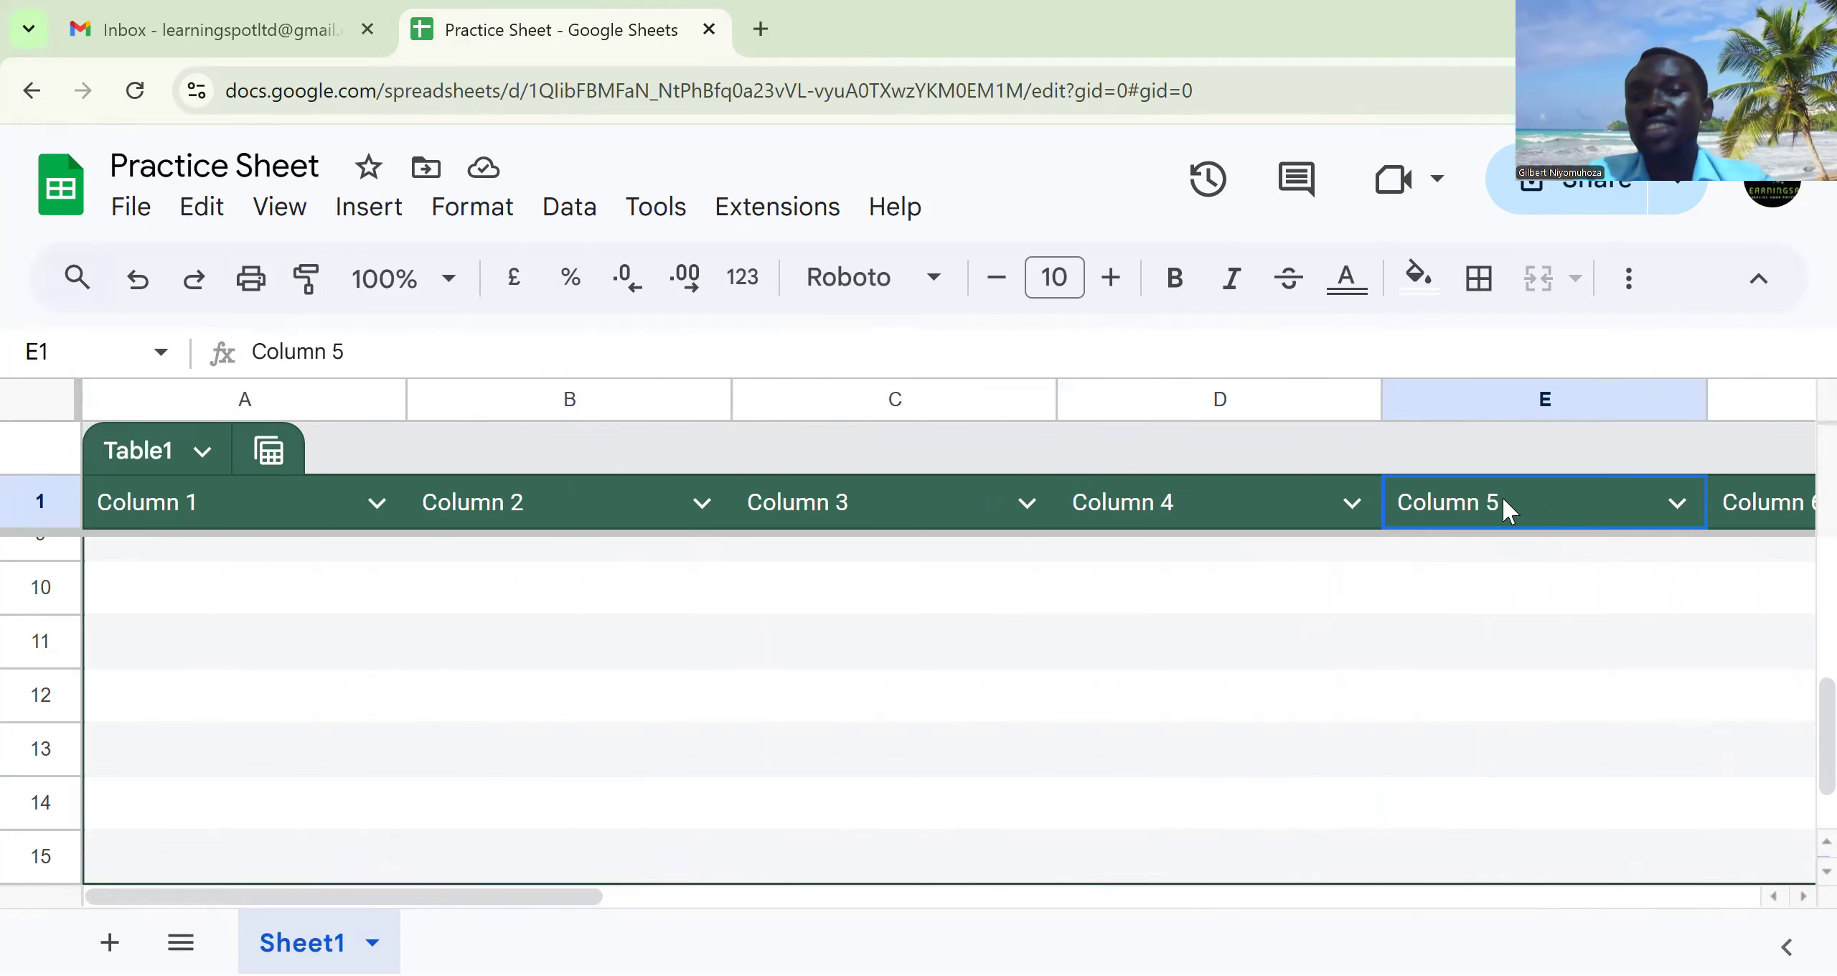
left_click_drag(529, 893, 709, 902)
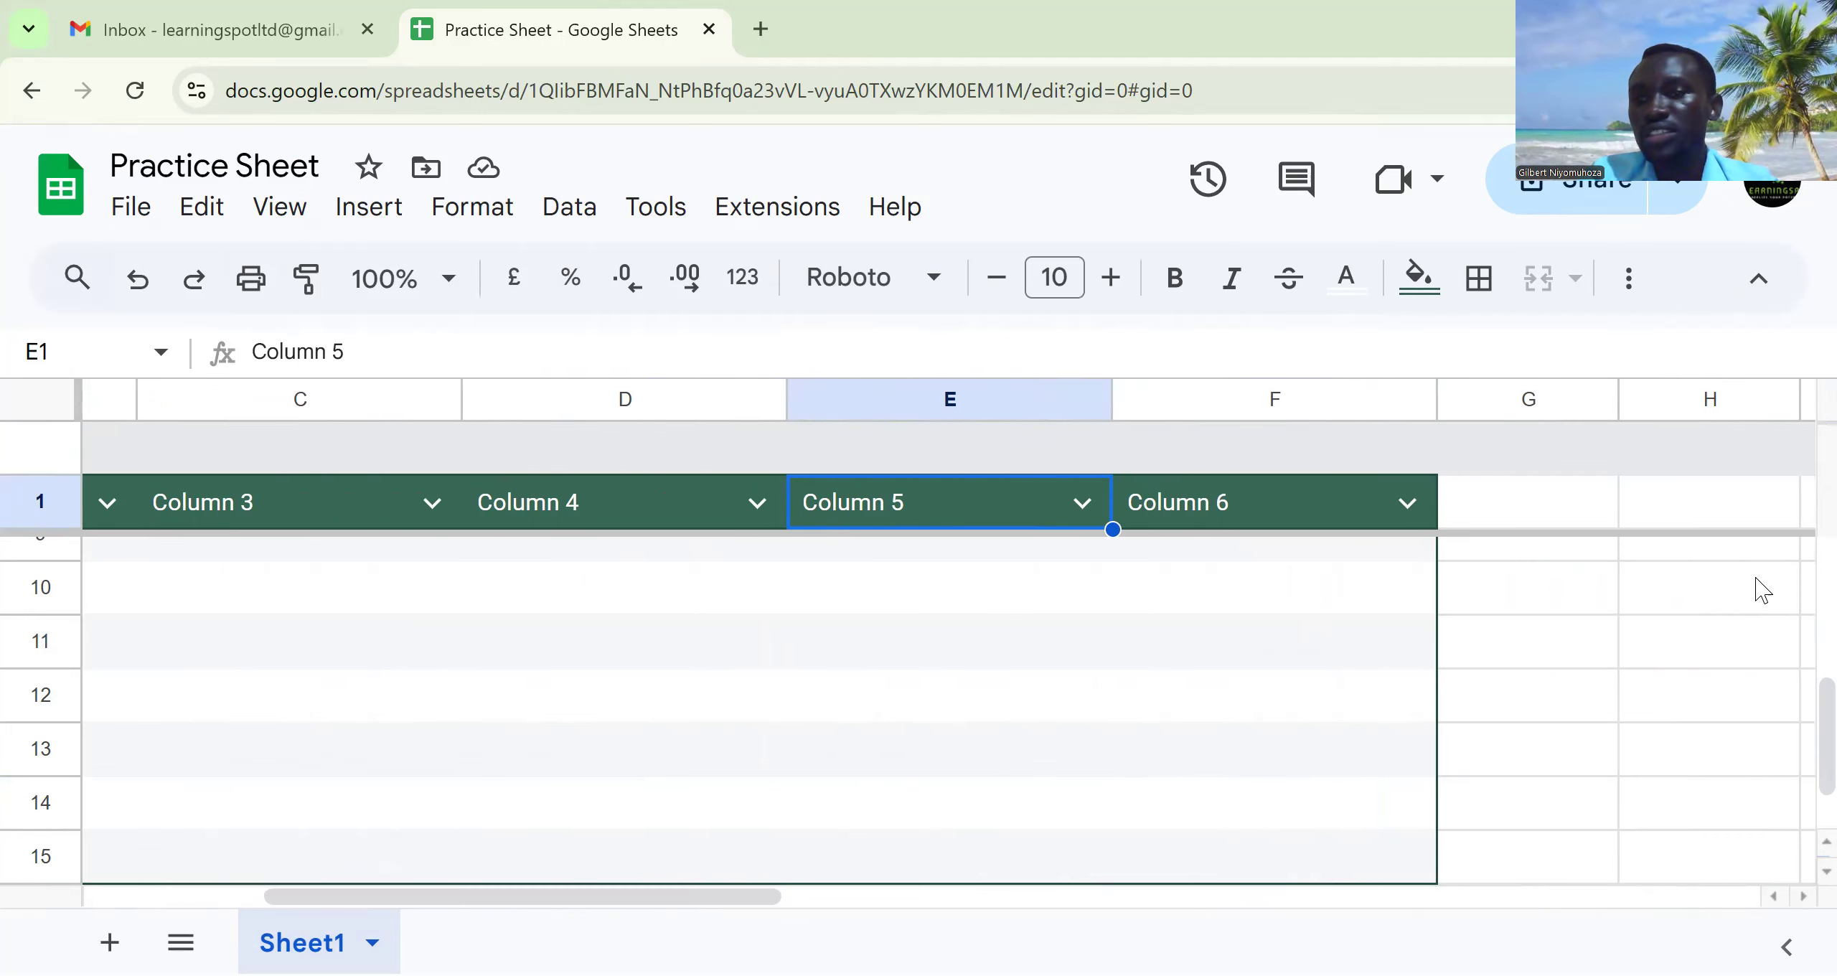
scroll(1789, 617, "up", 3)
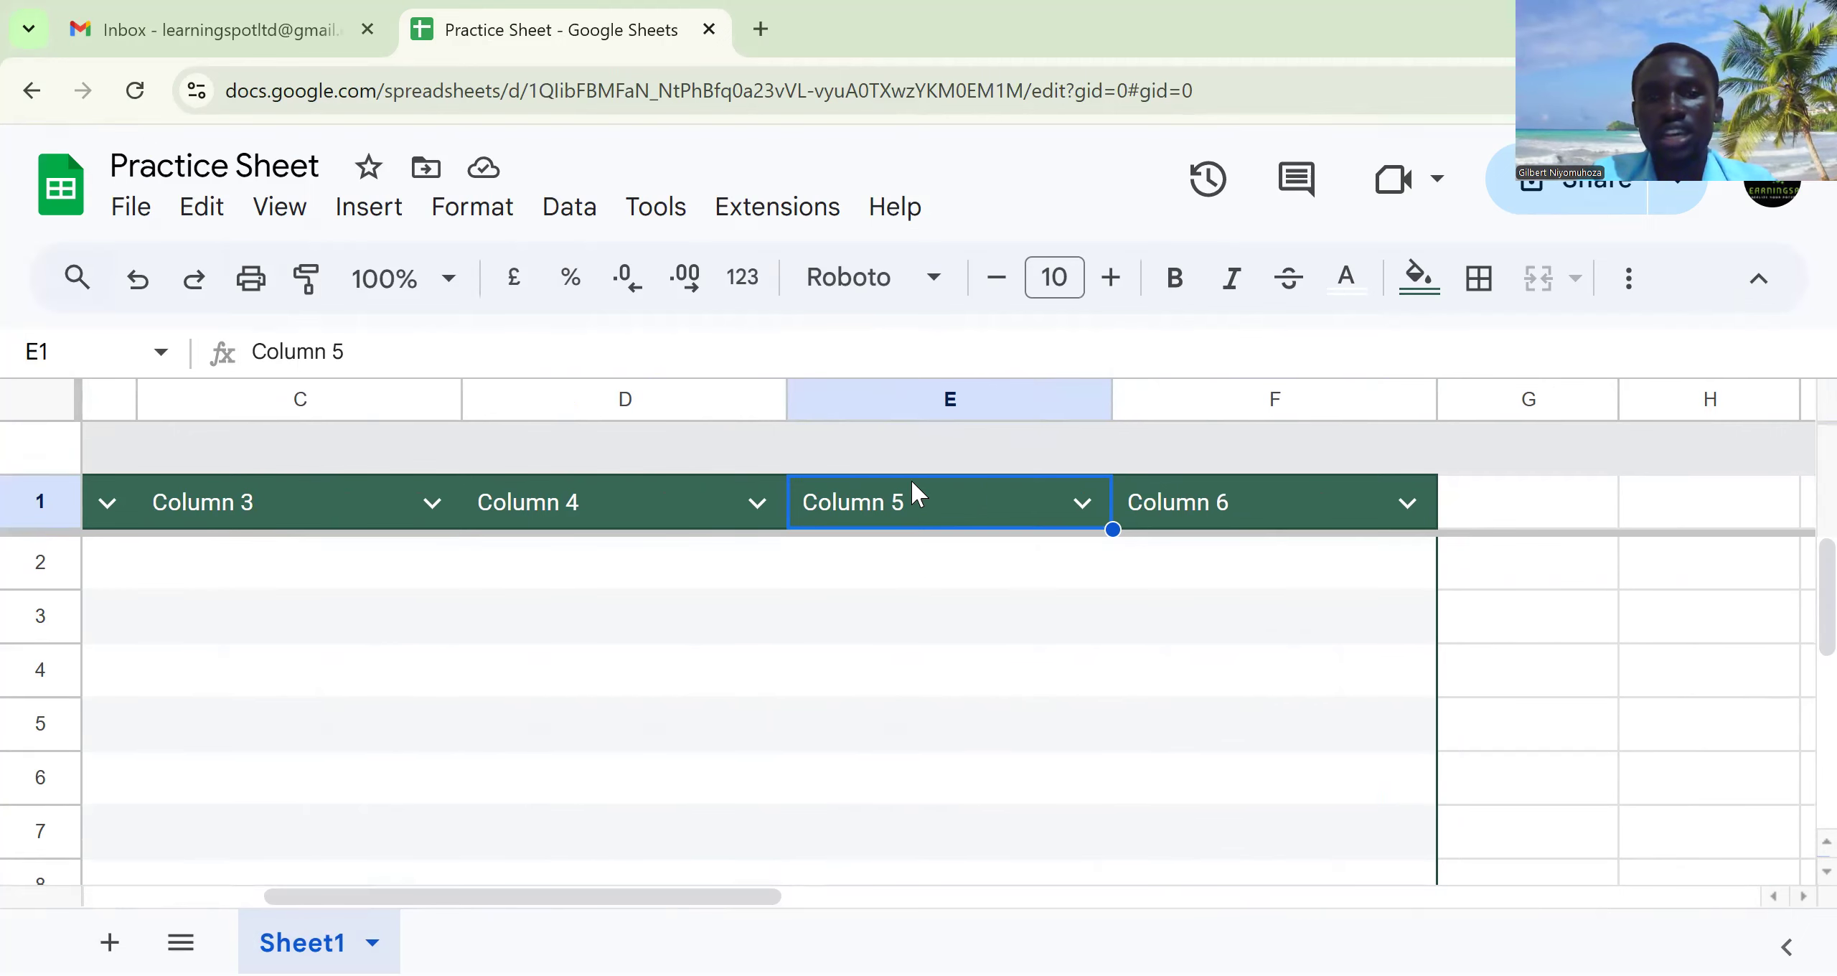
left_click_drag(870, 495, 1364, 942)
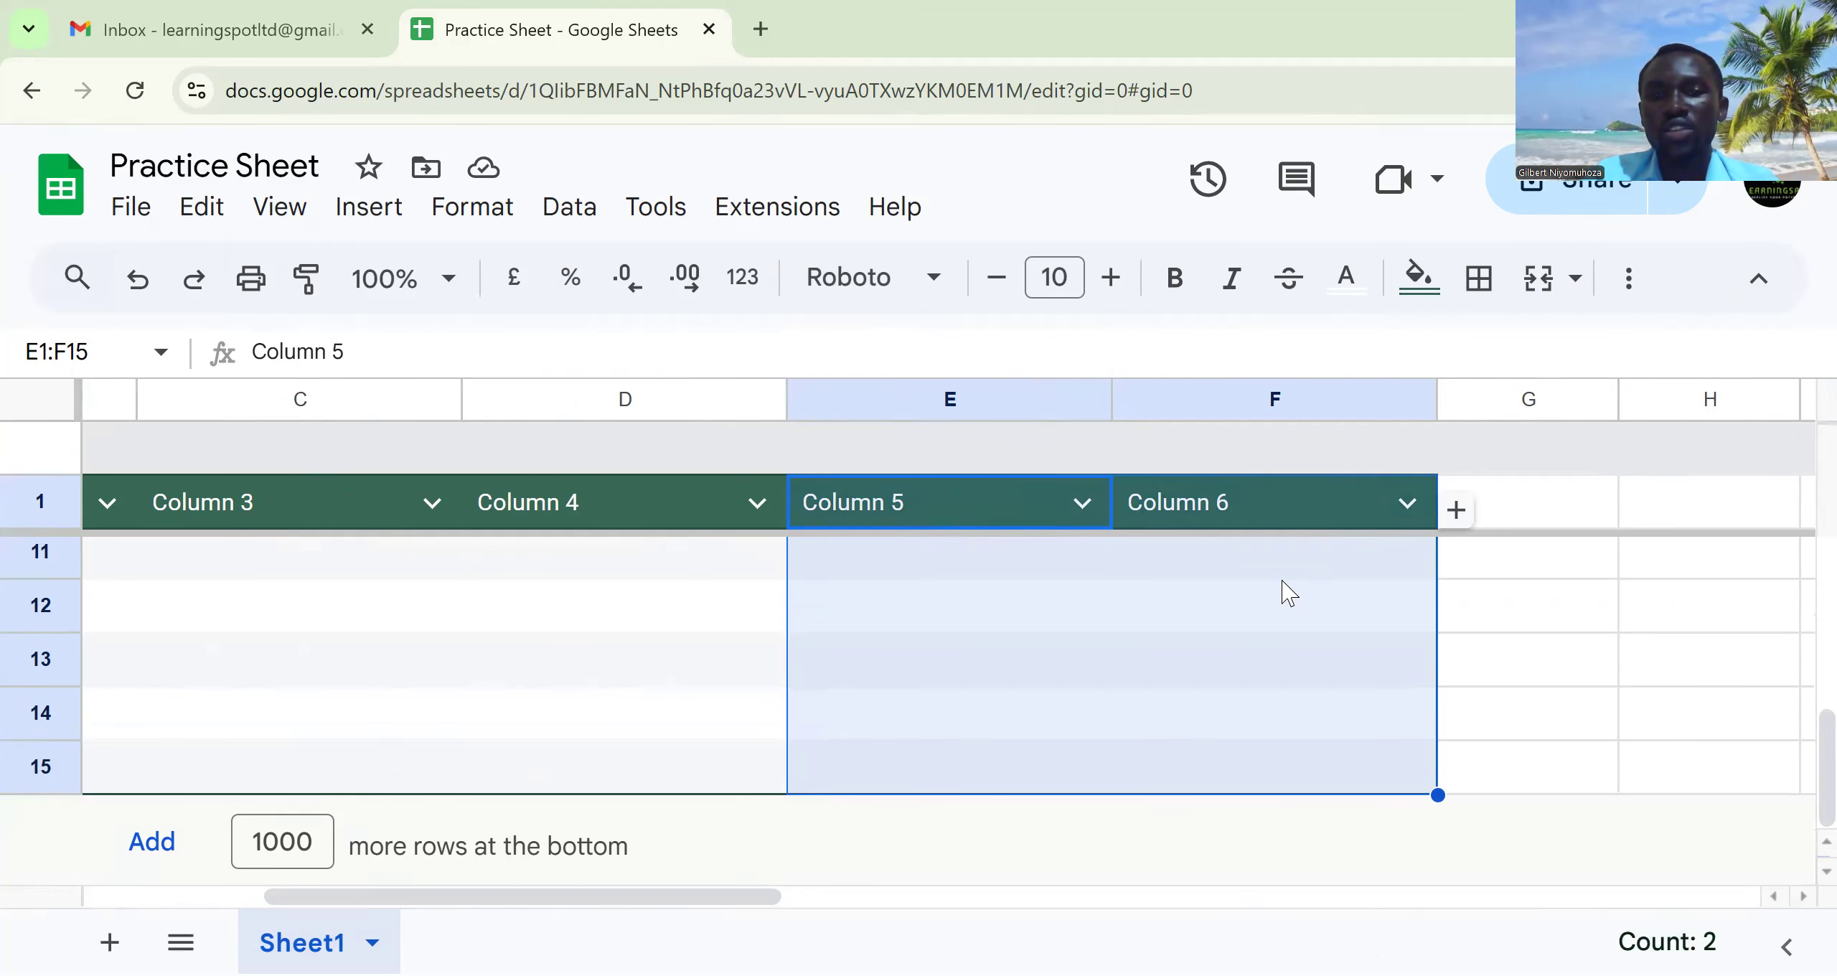
right_click(1283, 593)
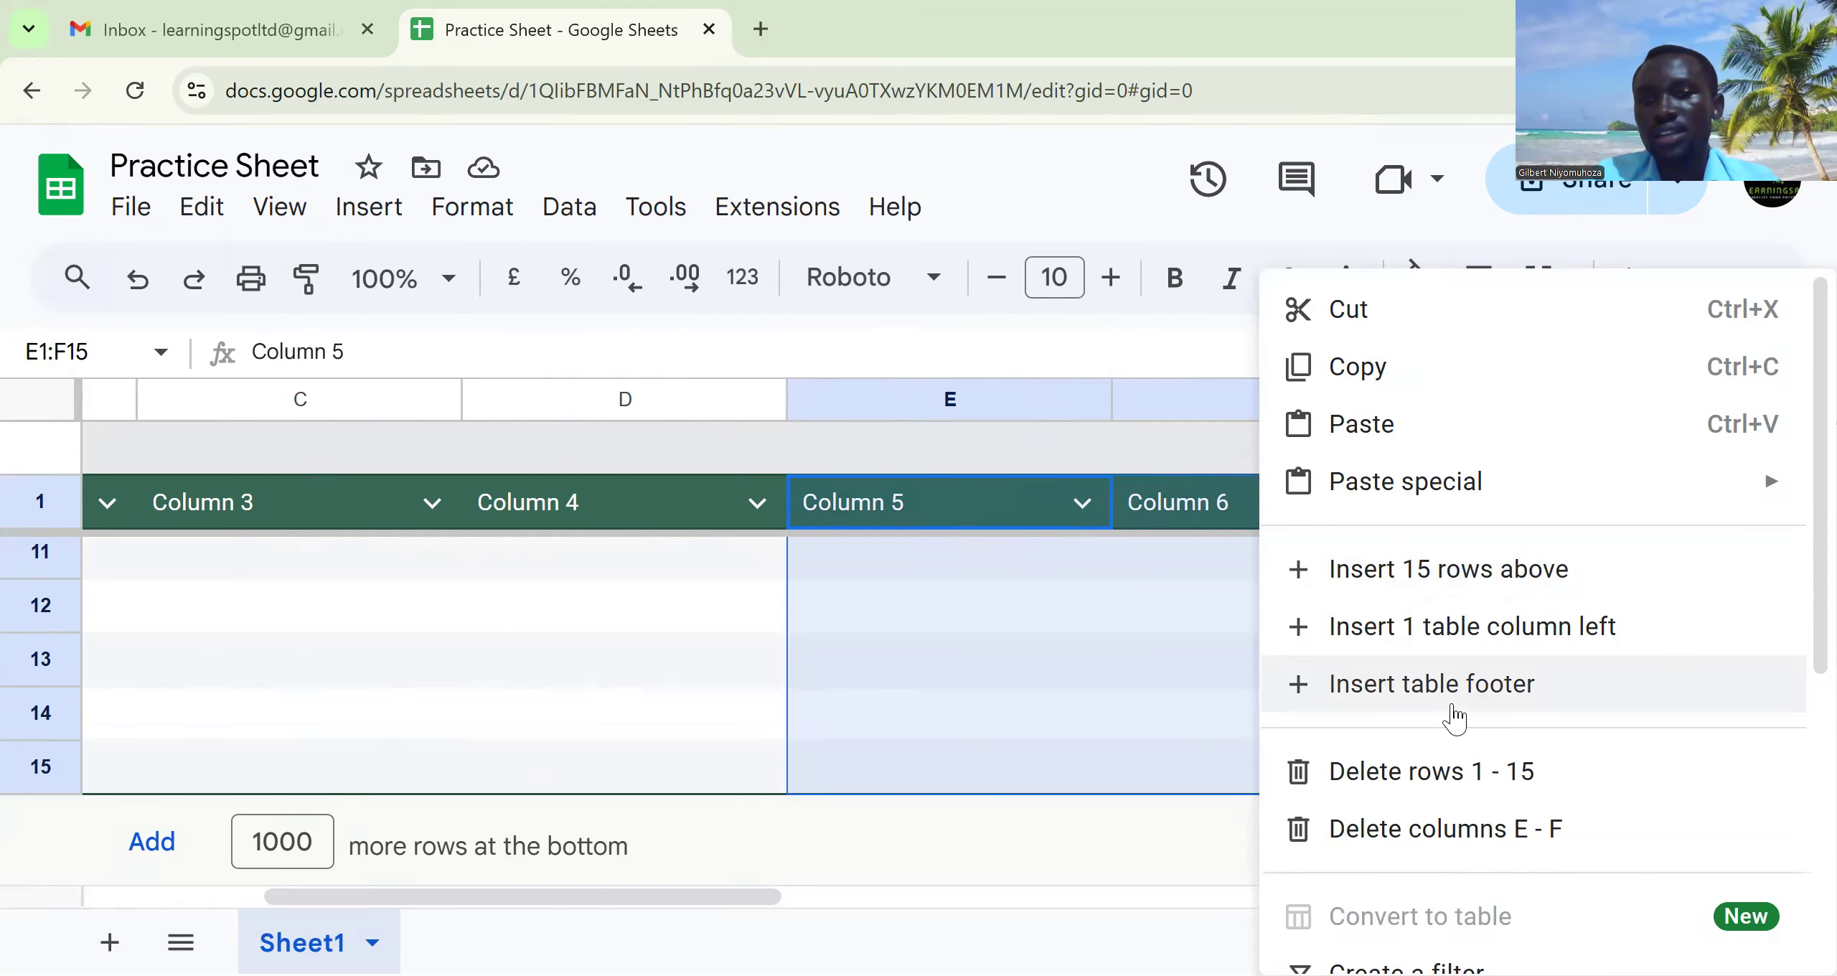
left_click(1362, 768)
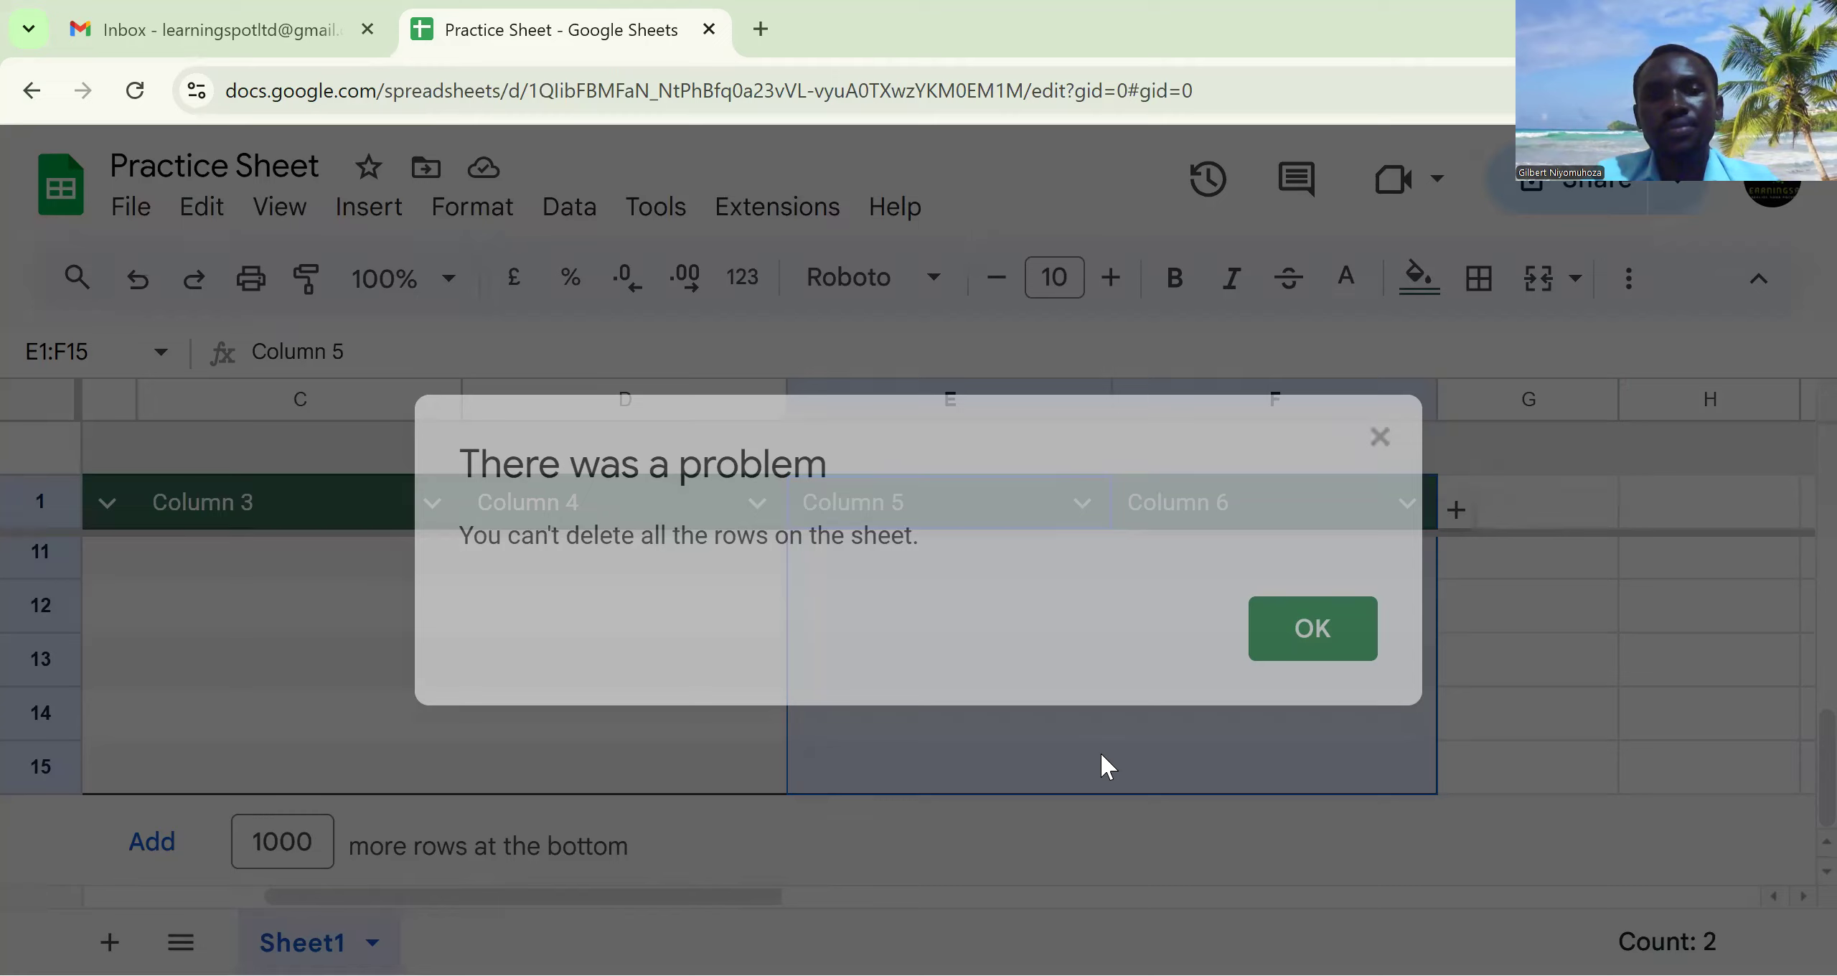
left_click(1317, 631)
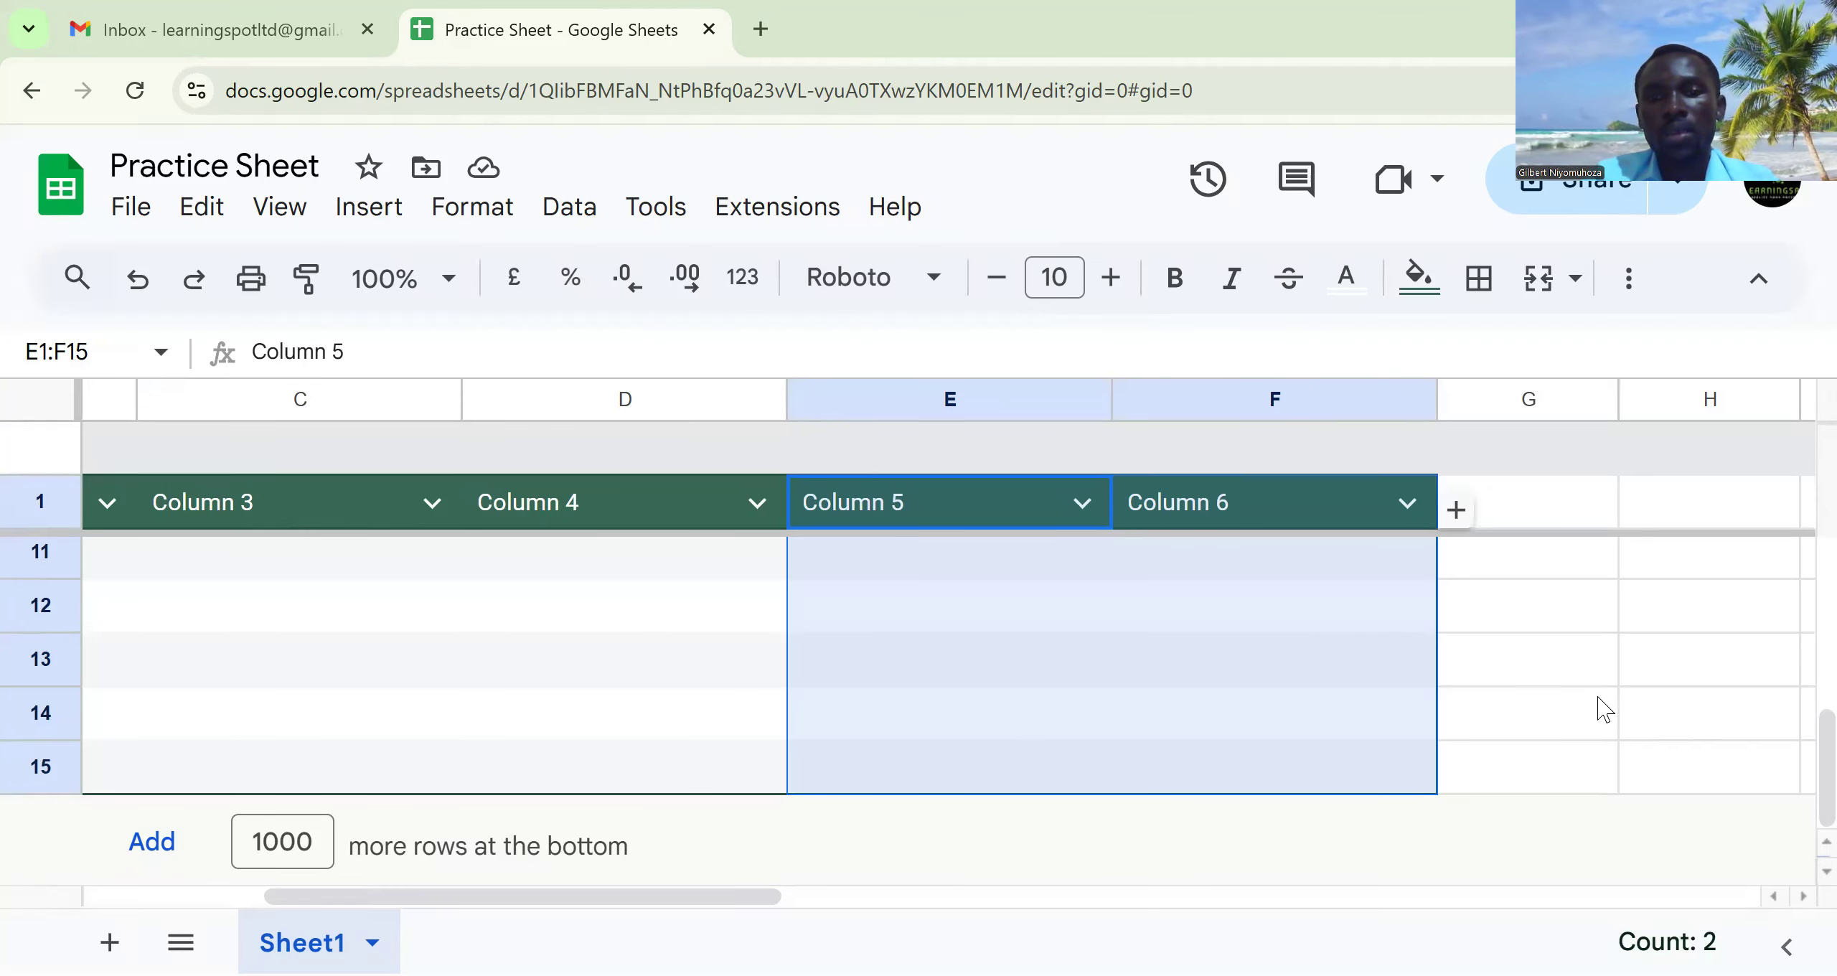
Delete the table columns Column 6 and Column 5
left_click(1644, 671)
left_click_drag(1827, 717, 1828, 449)
left_click(1408, 503)
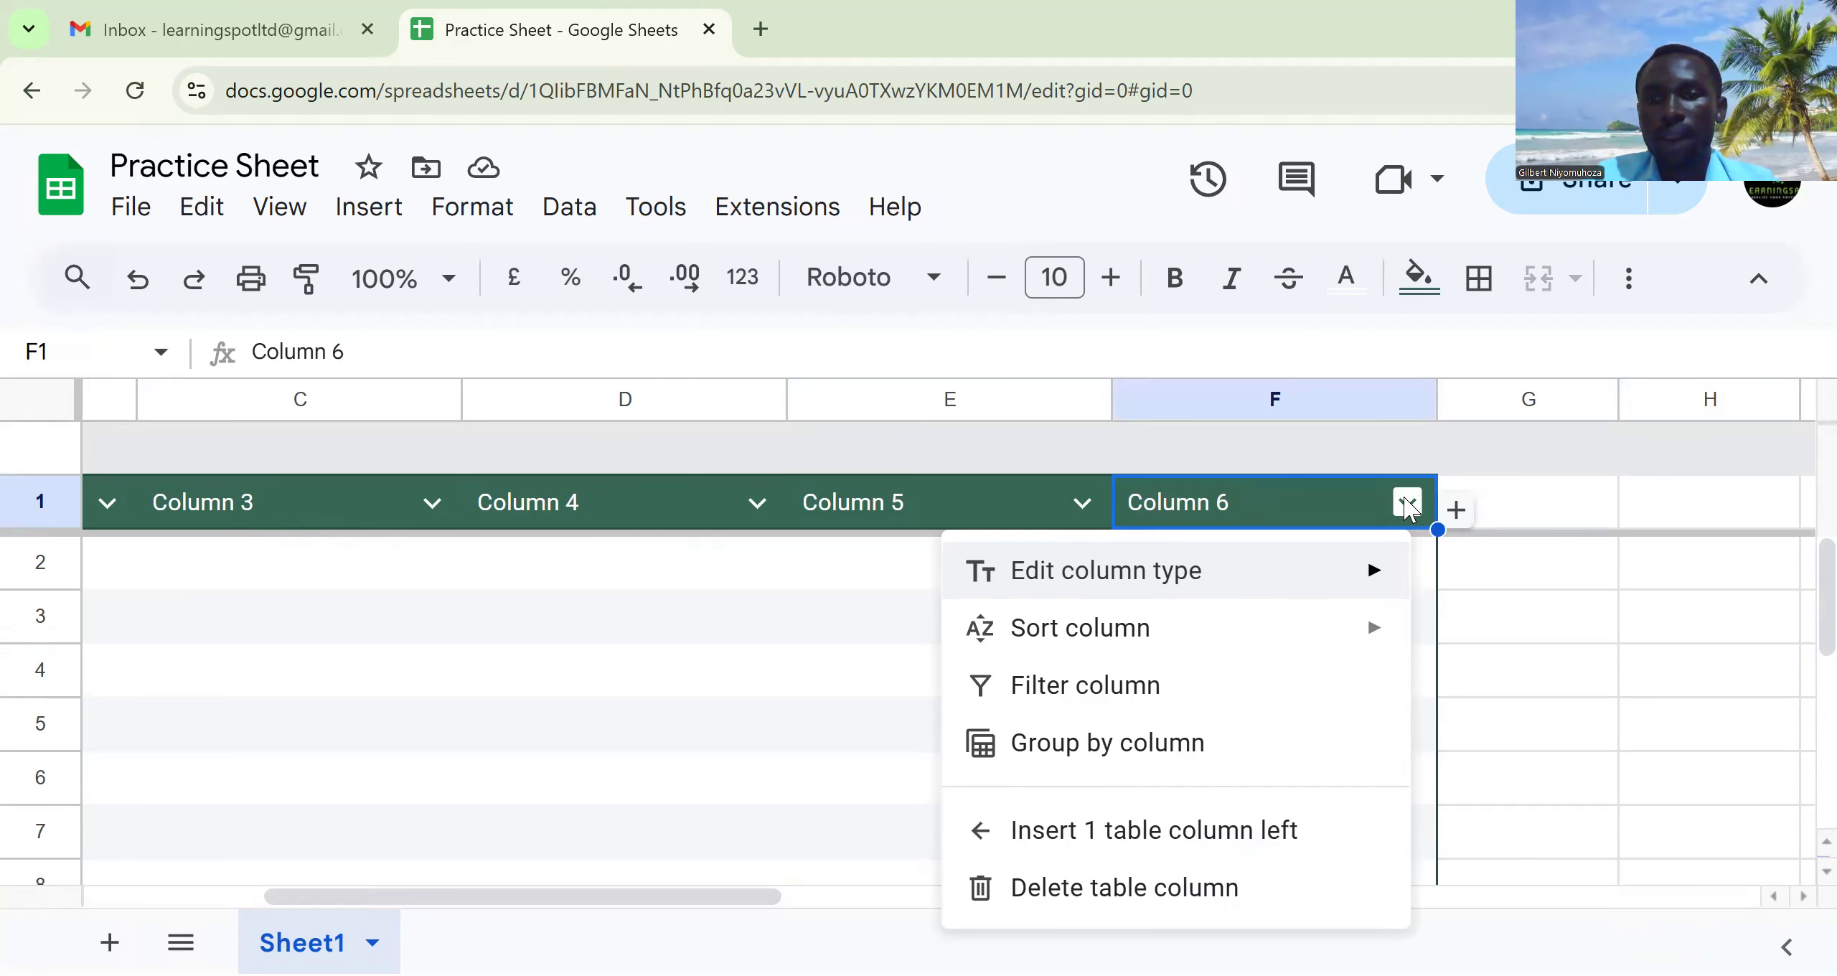
left_click(1074, 898)
left_click(1084, 506)
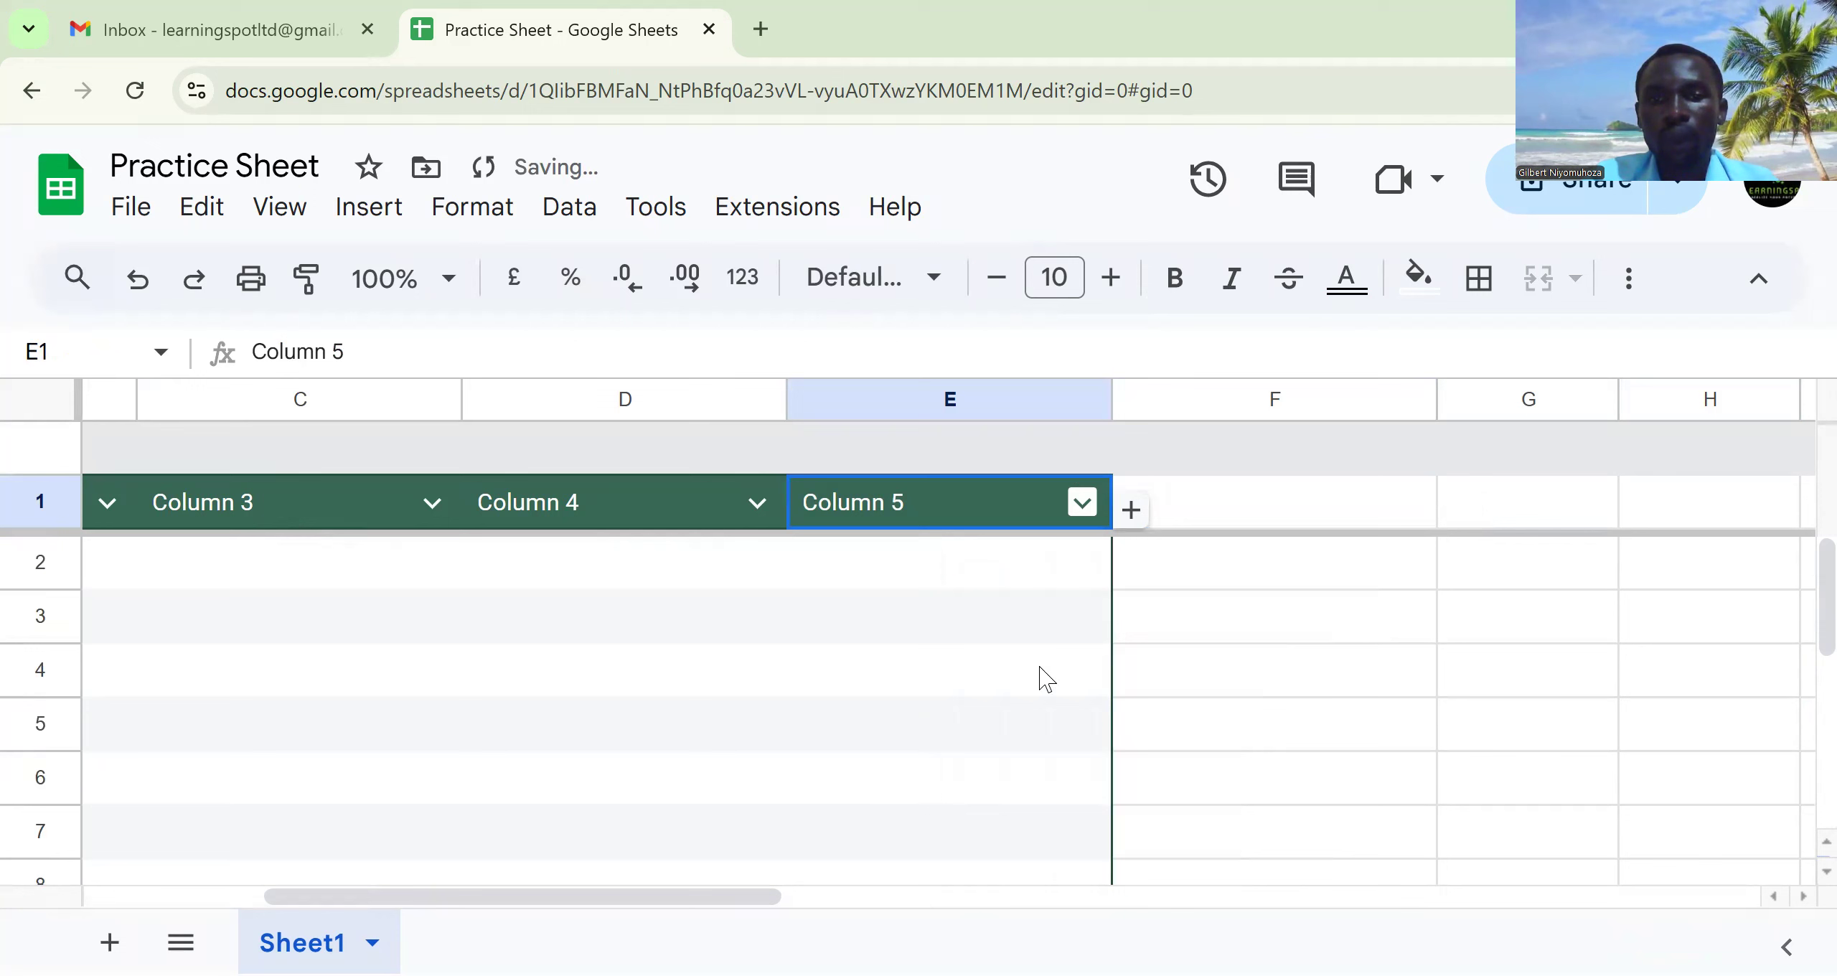
left_click(1215, 897)
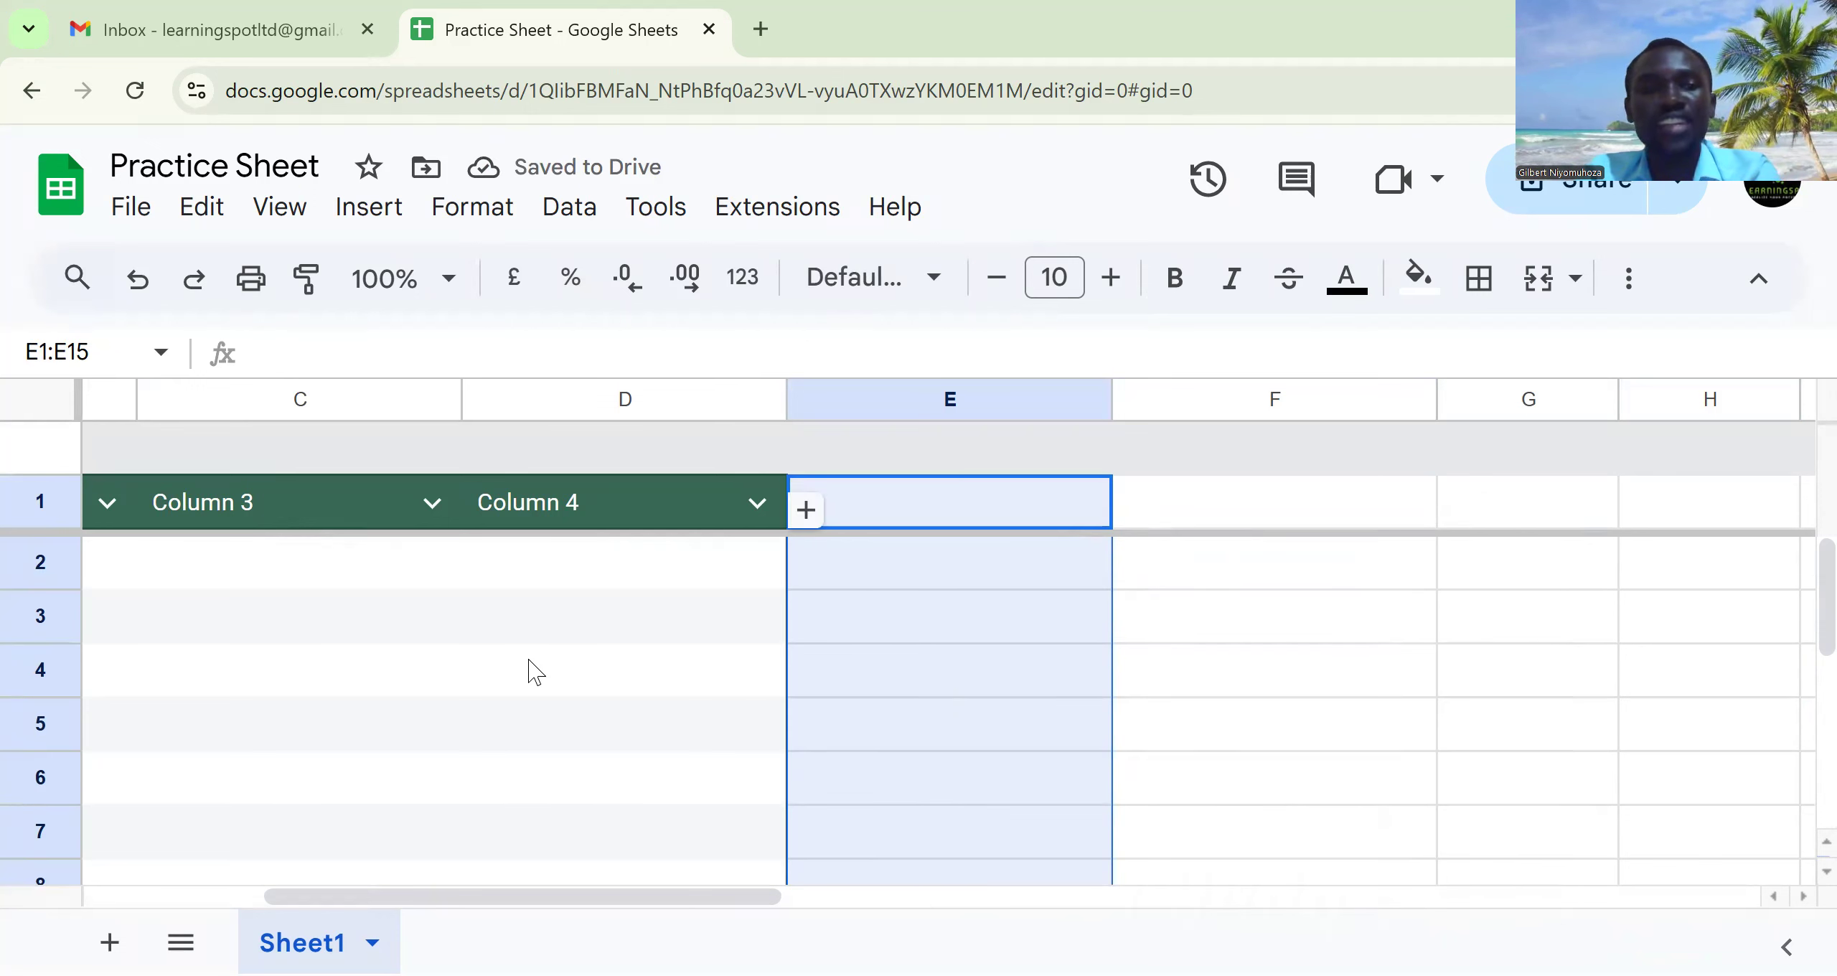
View the column options available for Column 4 and dismiss them without choosing any
left_click(755, 518)
mouse_move(1034, 589)
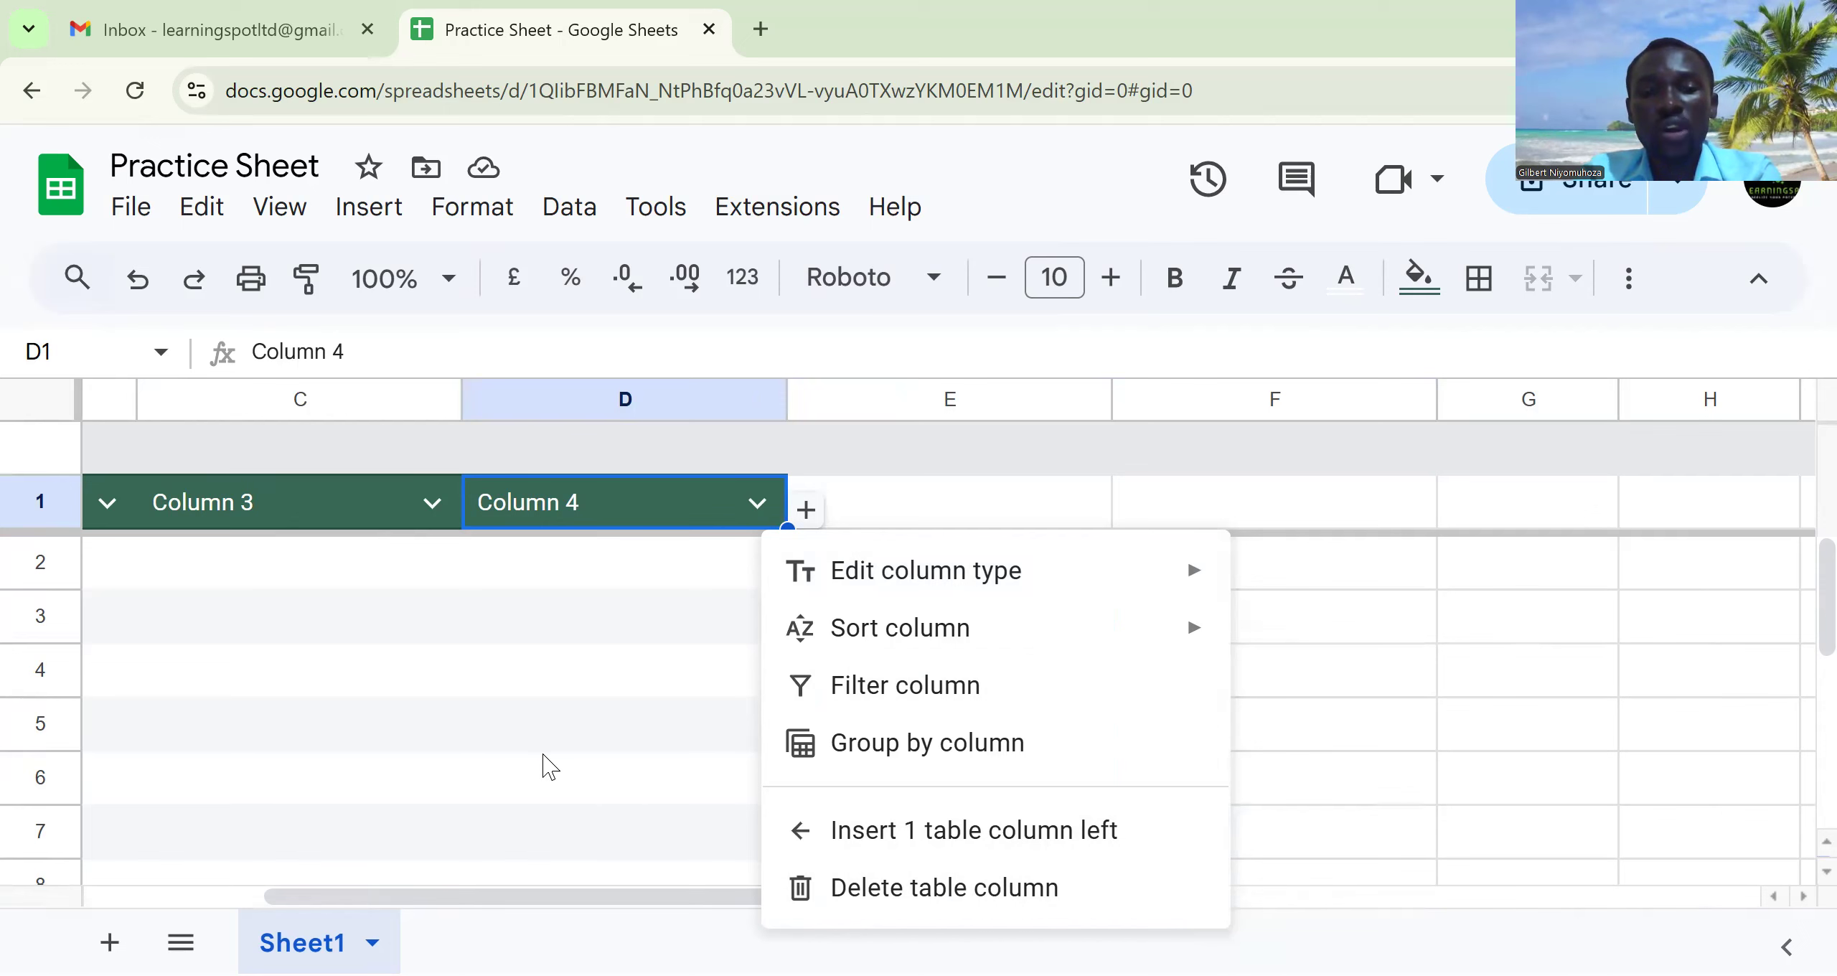
left_click(1504, 743)
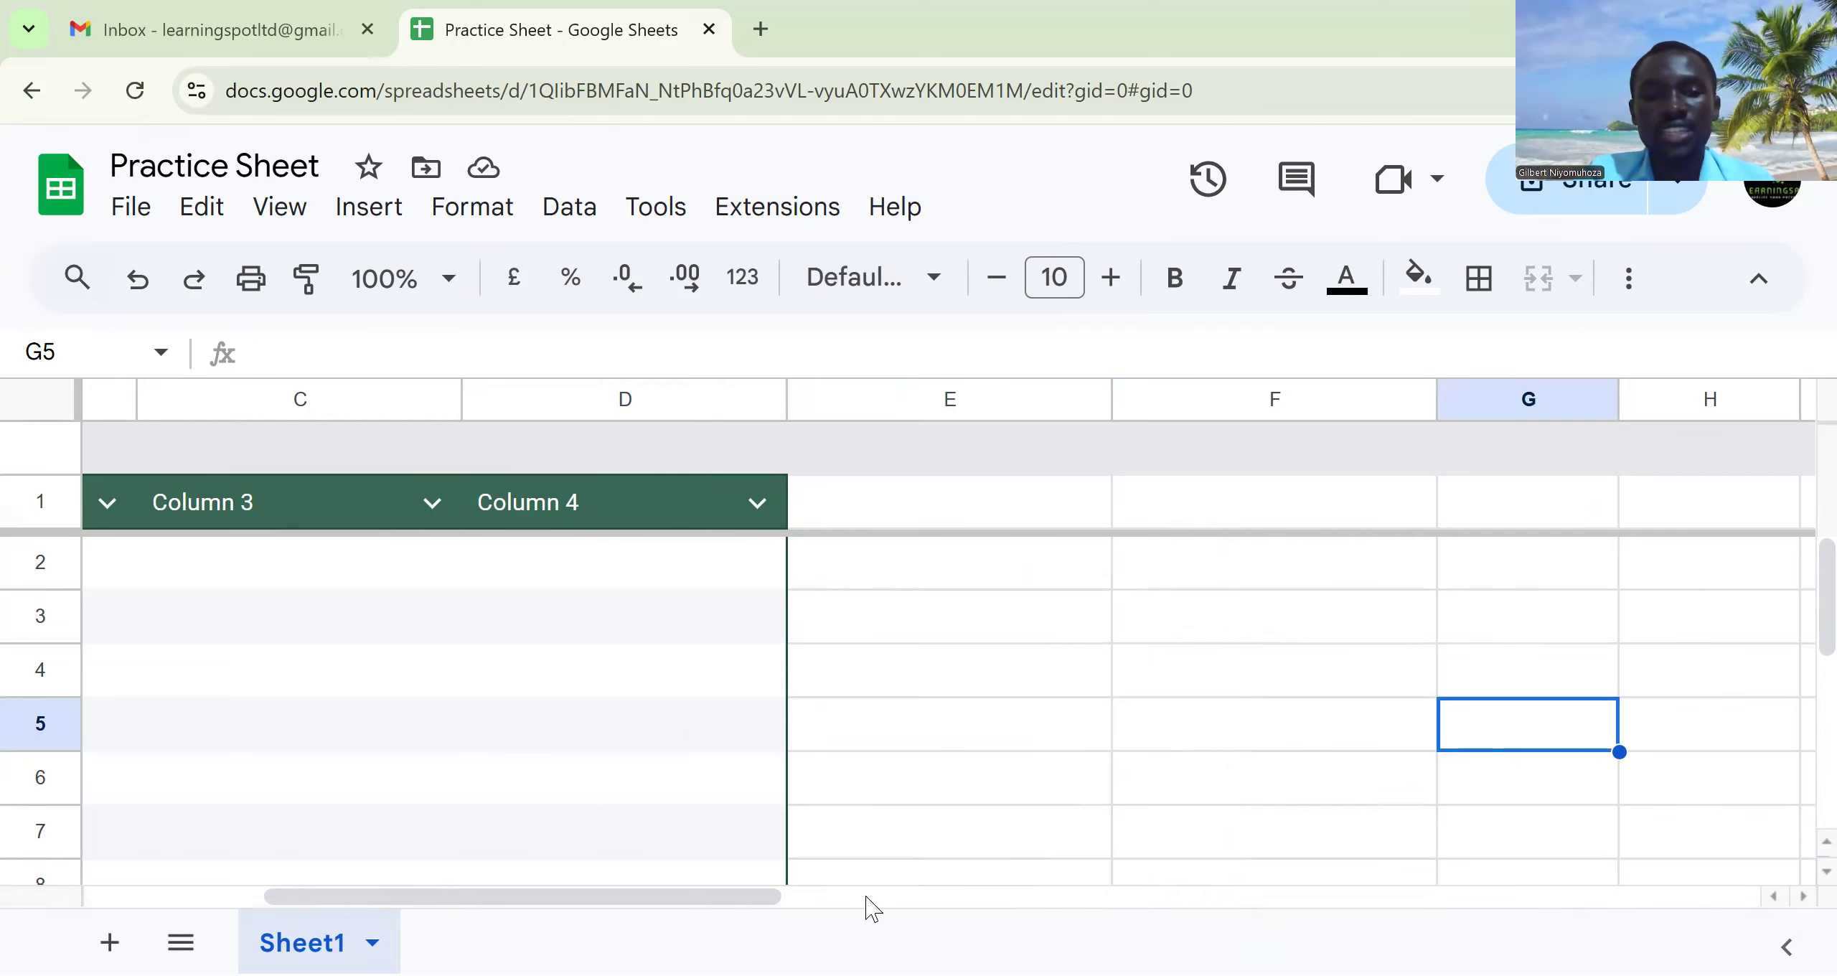
Replace the first table column's header with "Customer Name"
left_click_drag(492, 910, 181, 926)
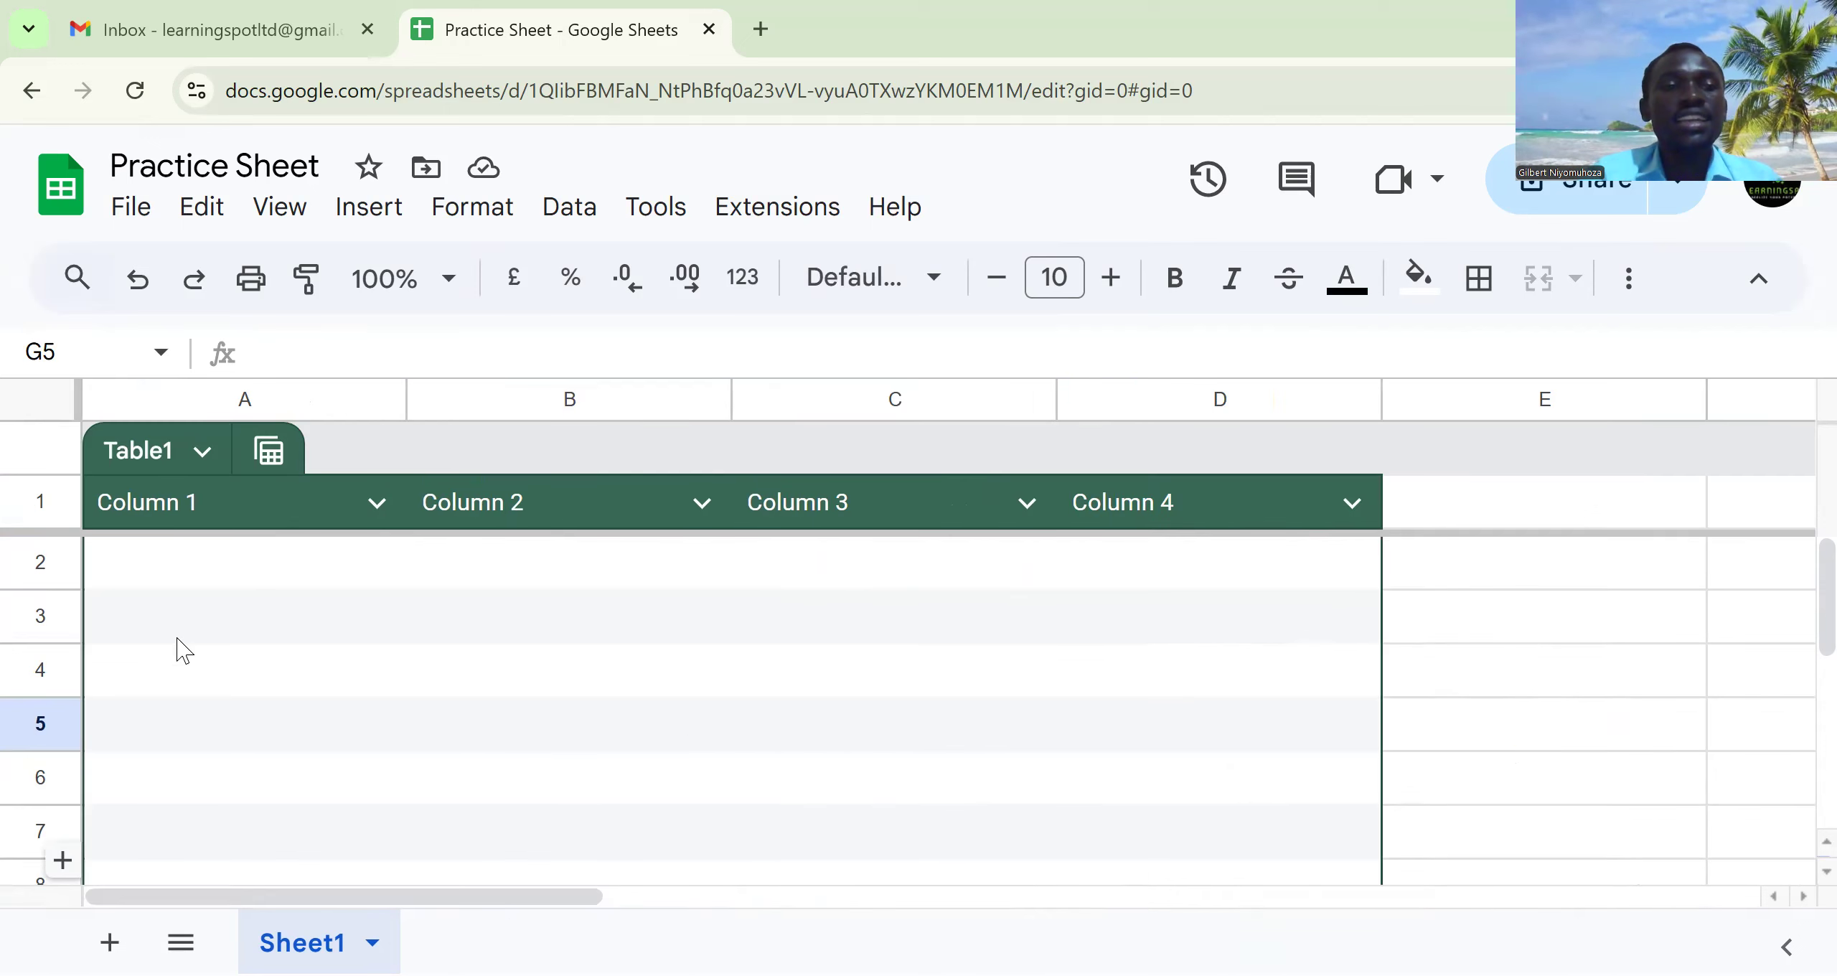
double_click(165, 524)
key("BackSpace")
key("BackSpace")
key("BackSpace")
key("BackSpace")
key("BackSpace")
key("BackSpace")
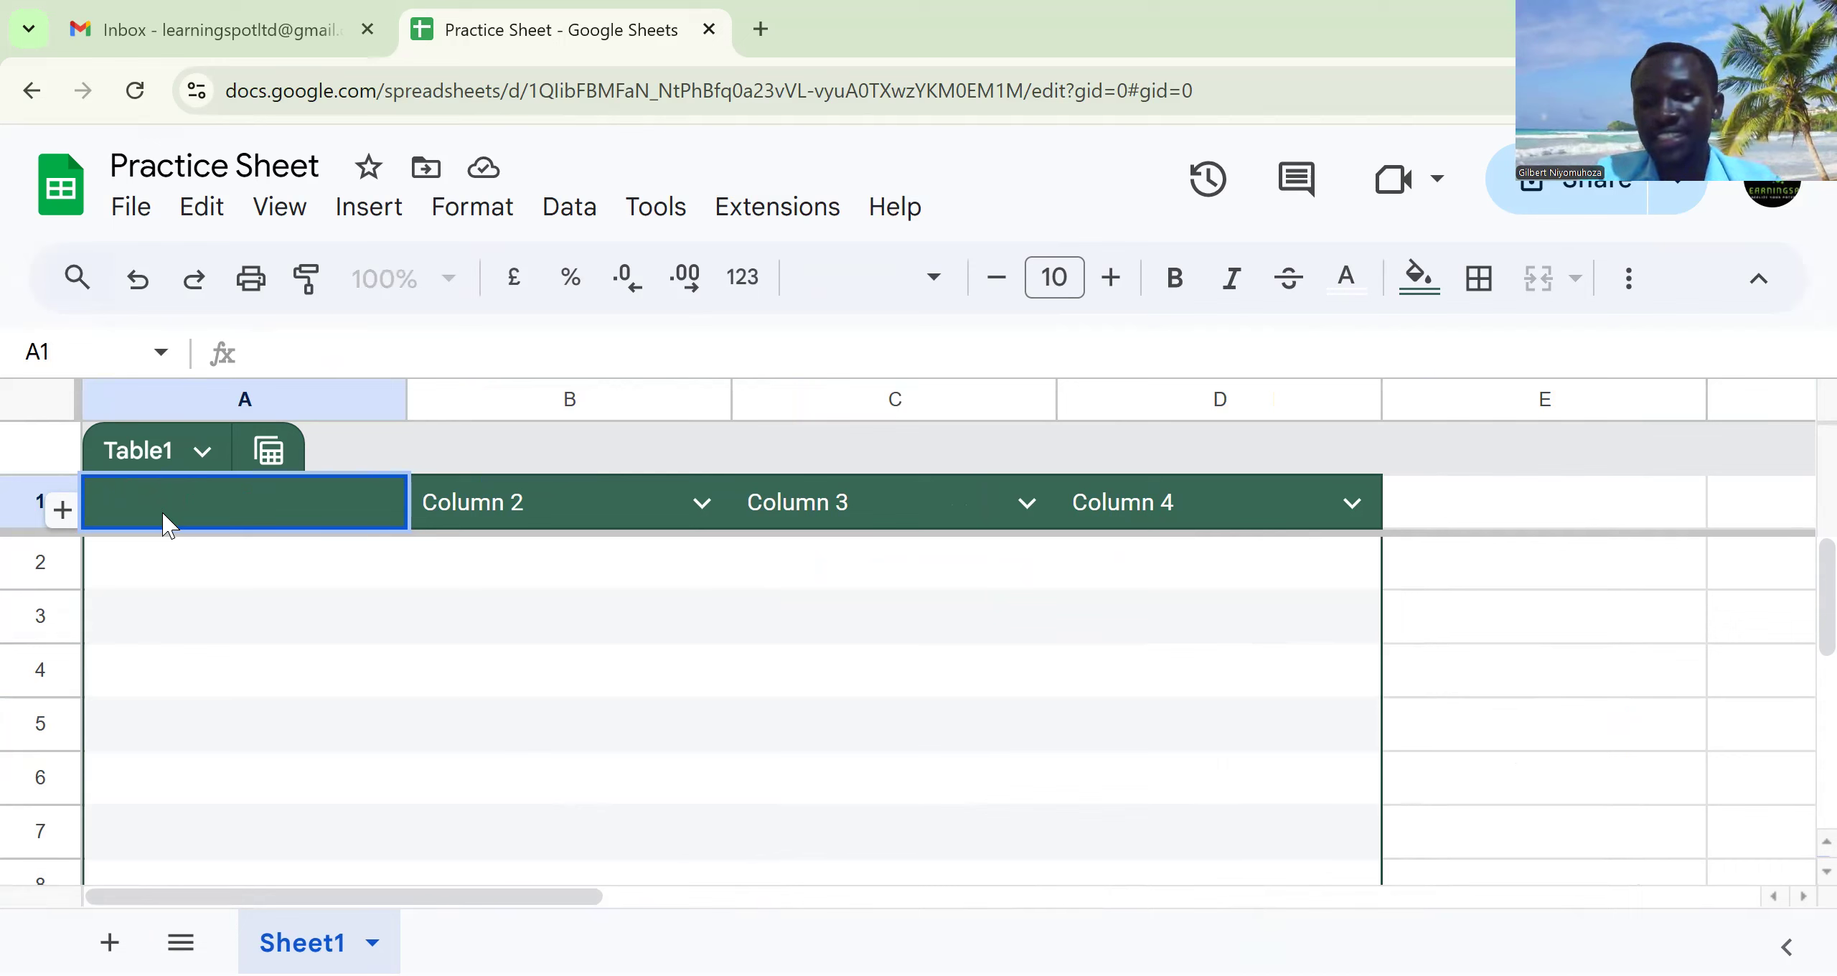
type("Customer")
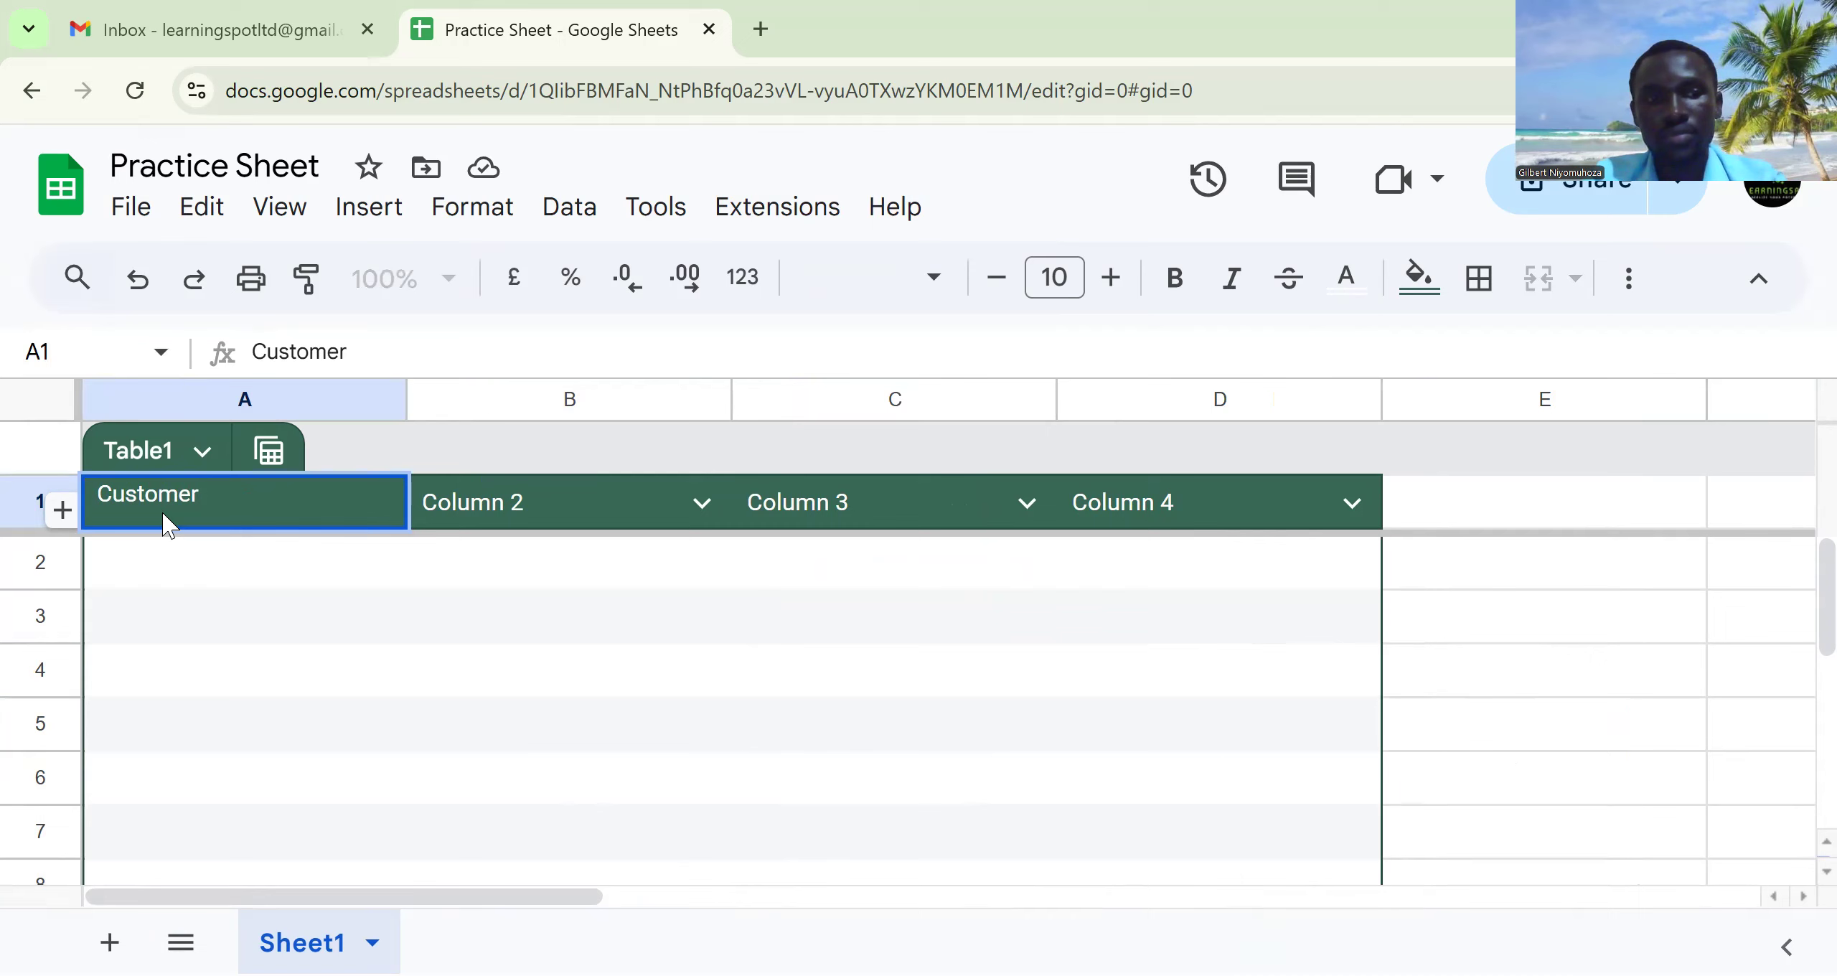
type(" NMW")
key("BackSpace")
key("BackSpace")
type("ame")
Rename the Column 2 header as "Customer Location"
left_click(520, 517)
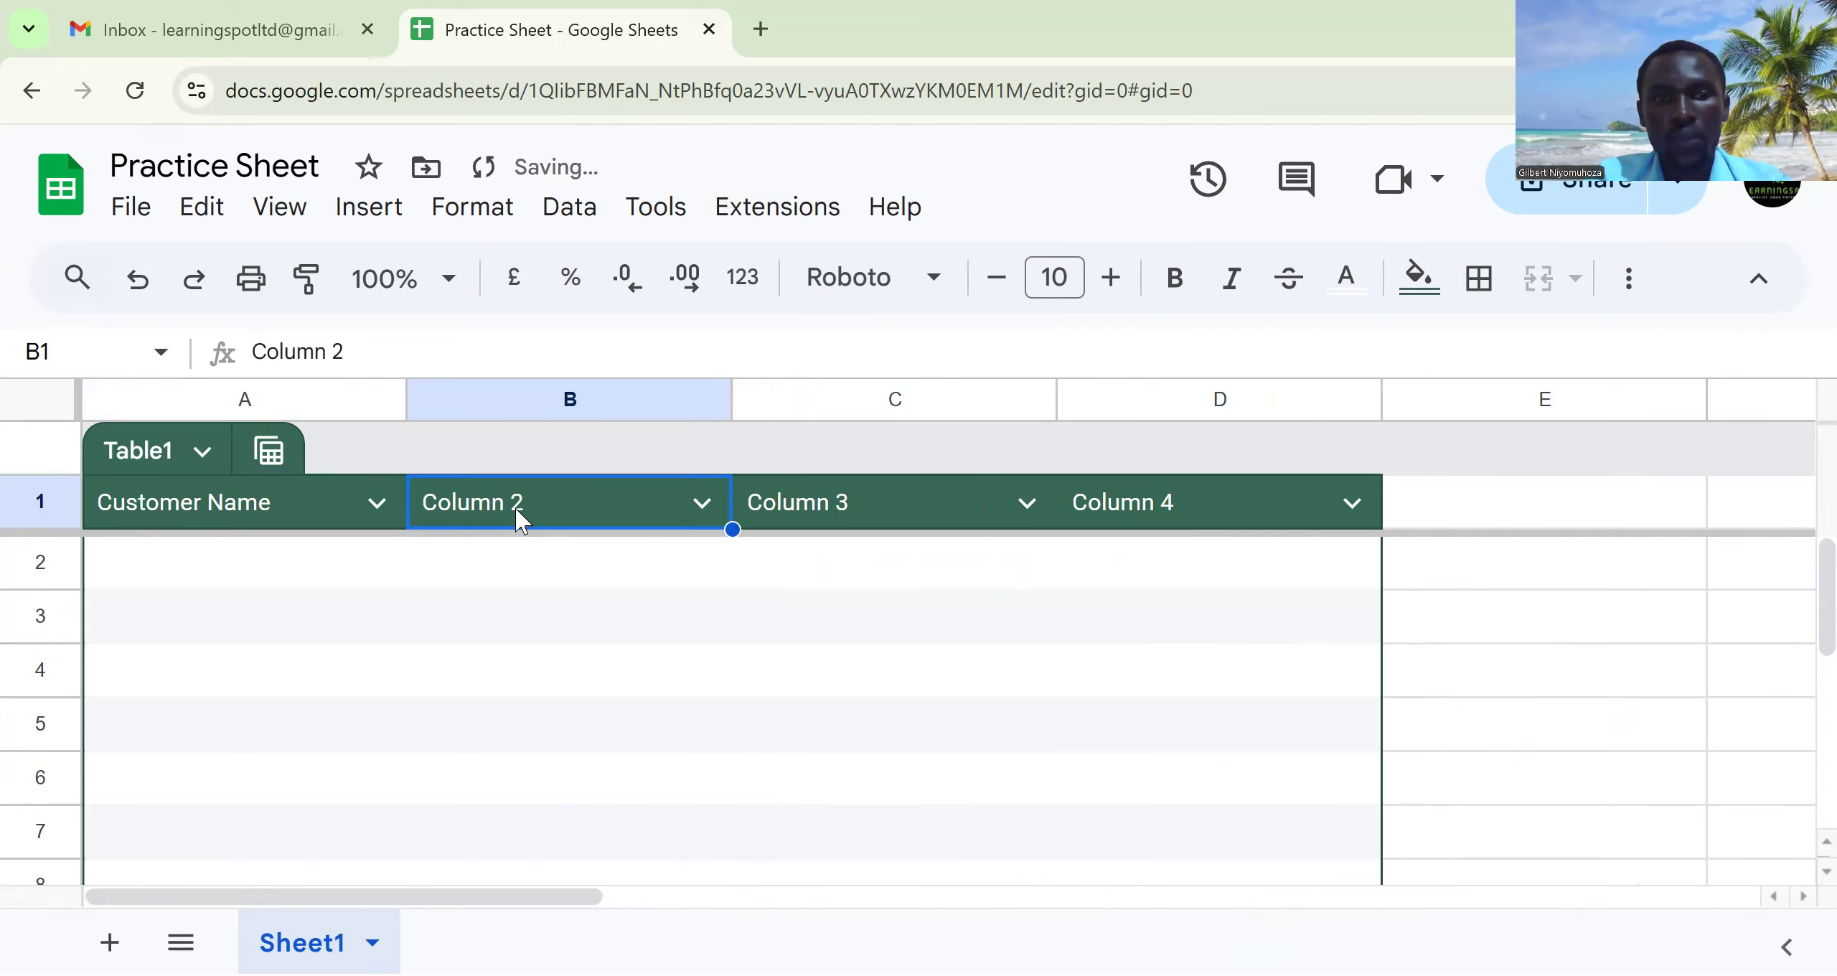
type("Customer ")
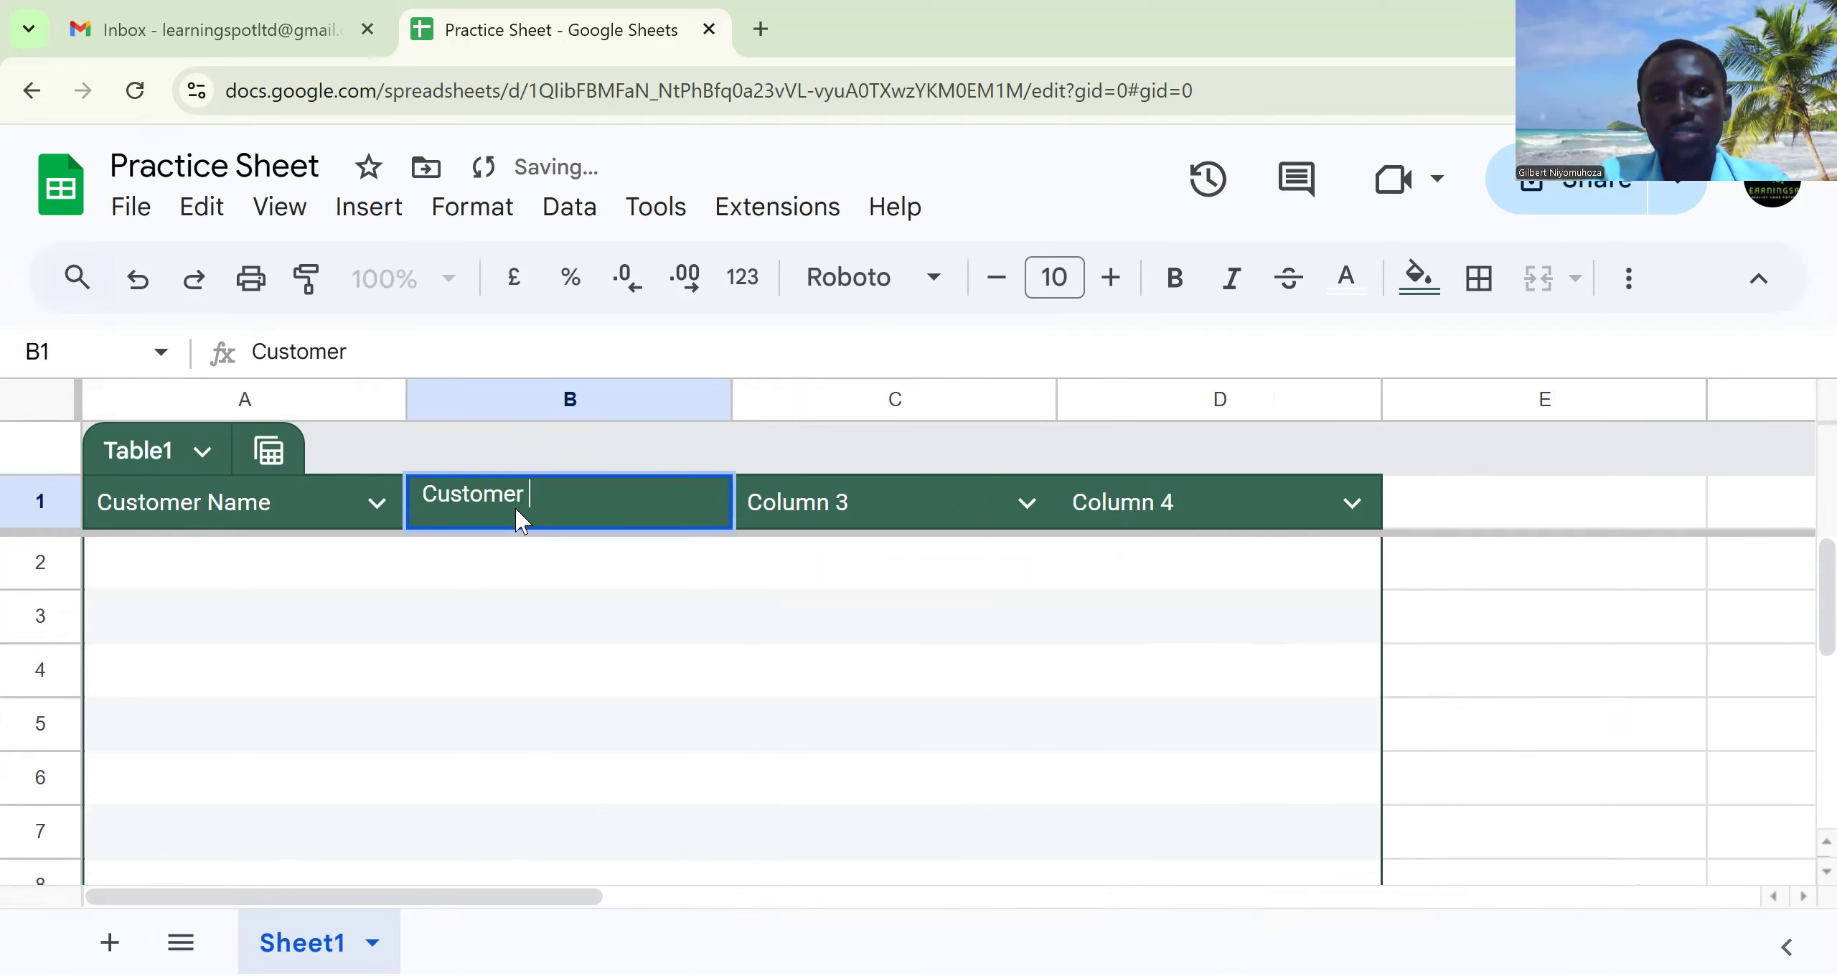
type("Locationi")
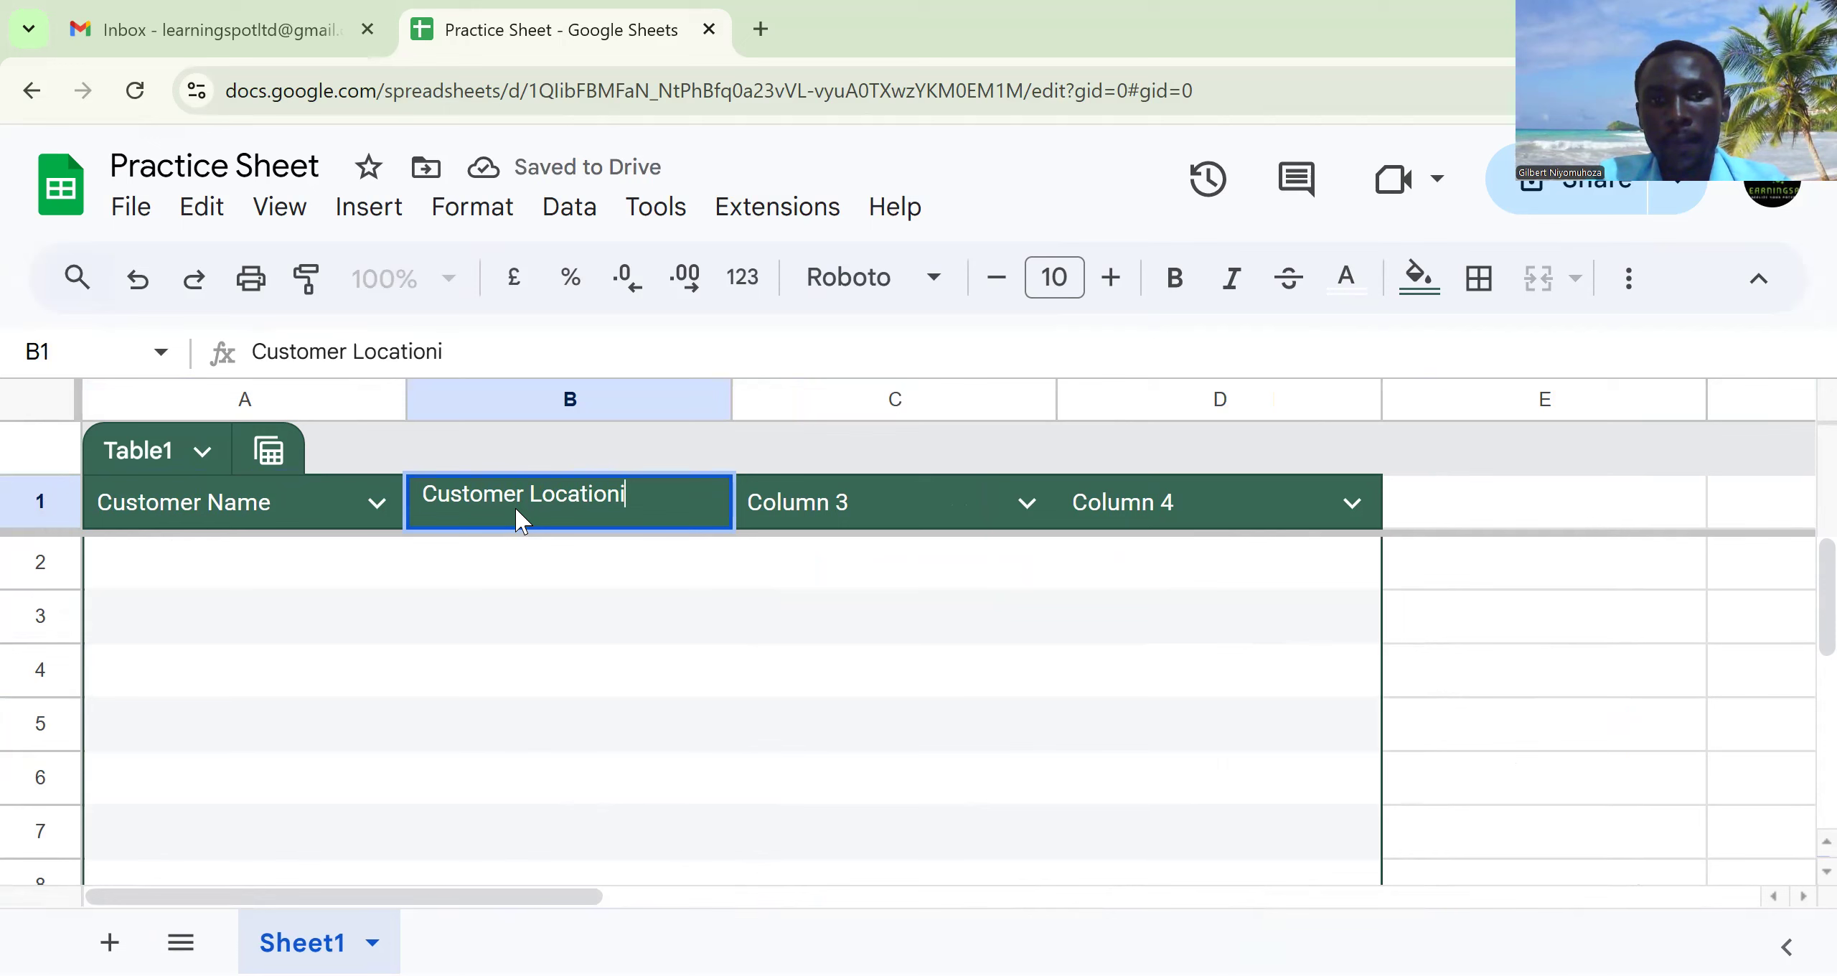
Rename the Column 3 header as "Av Purchase per month"
left_click(844, 493)
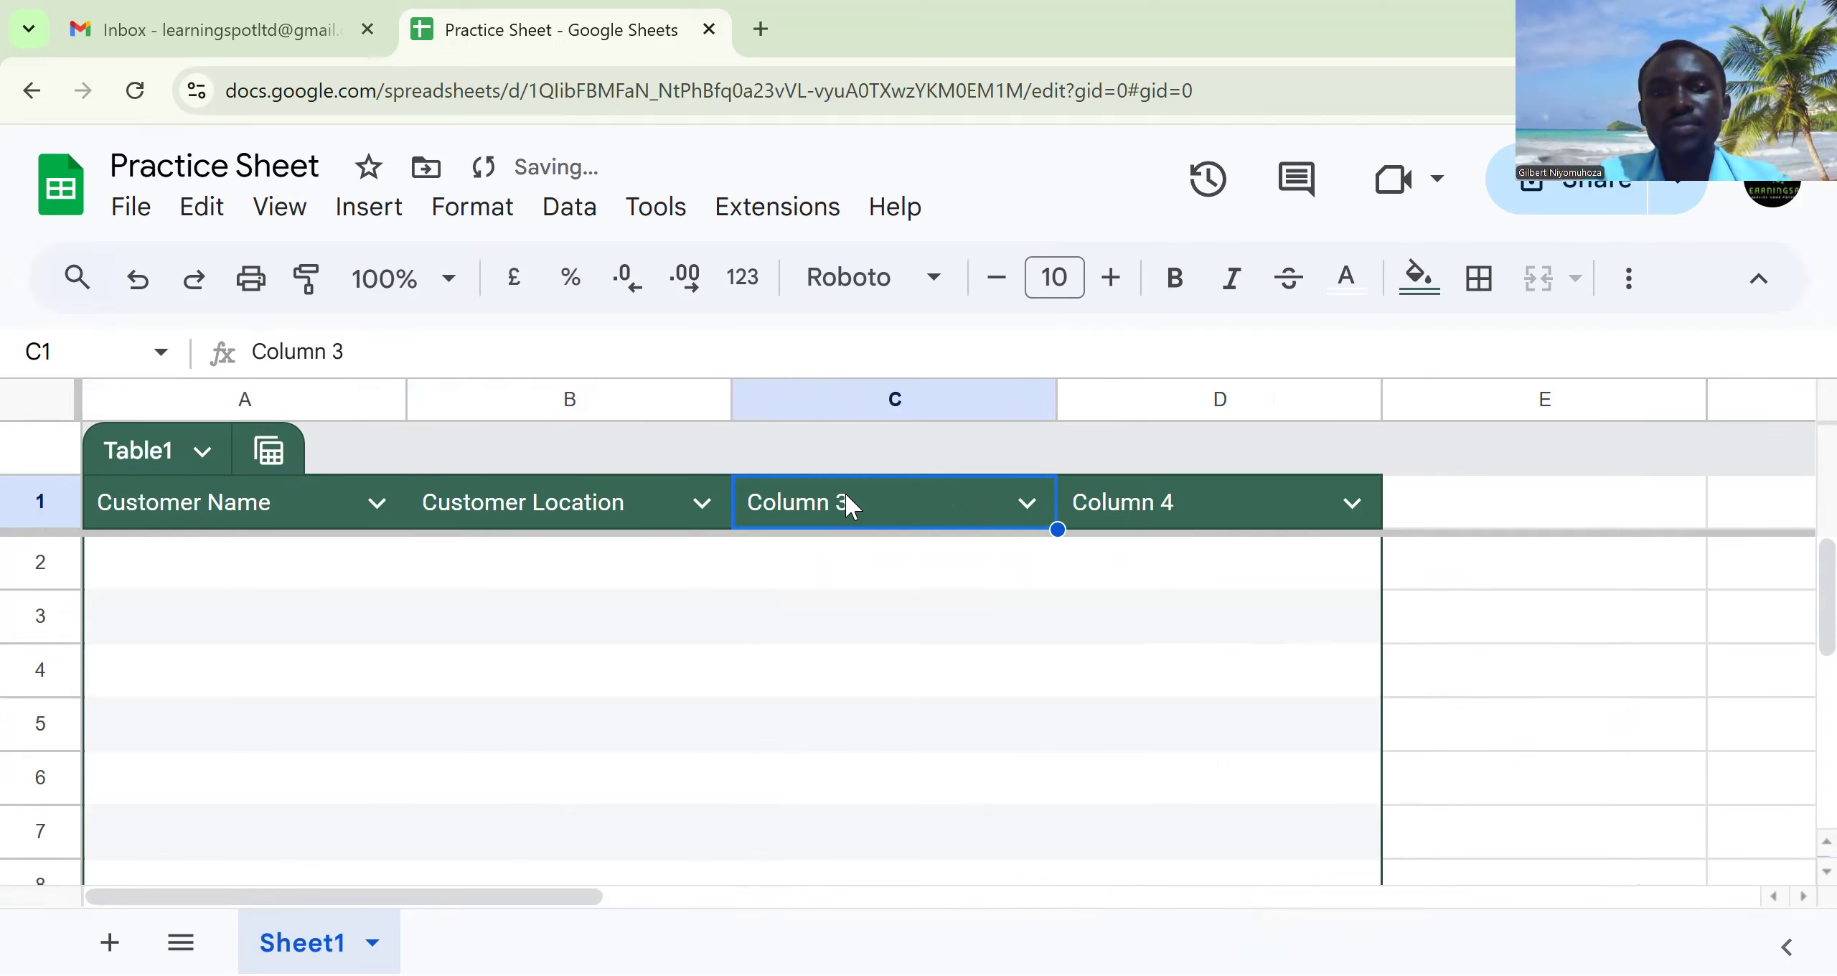
type("Av")
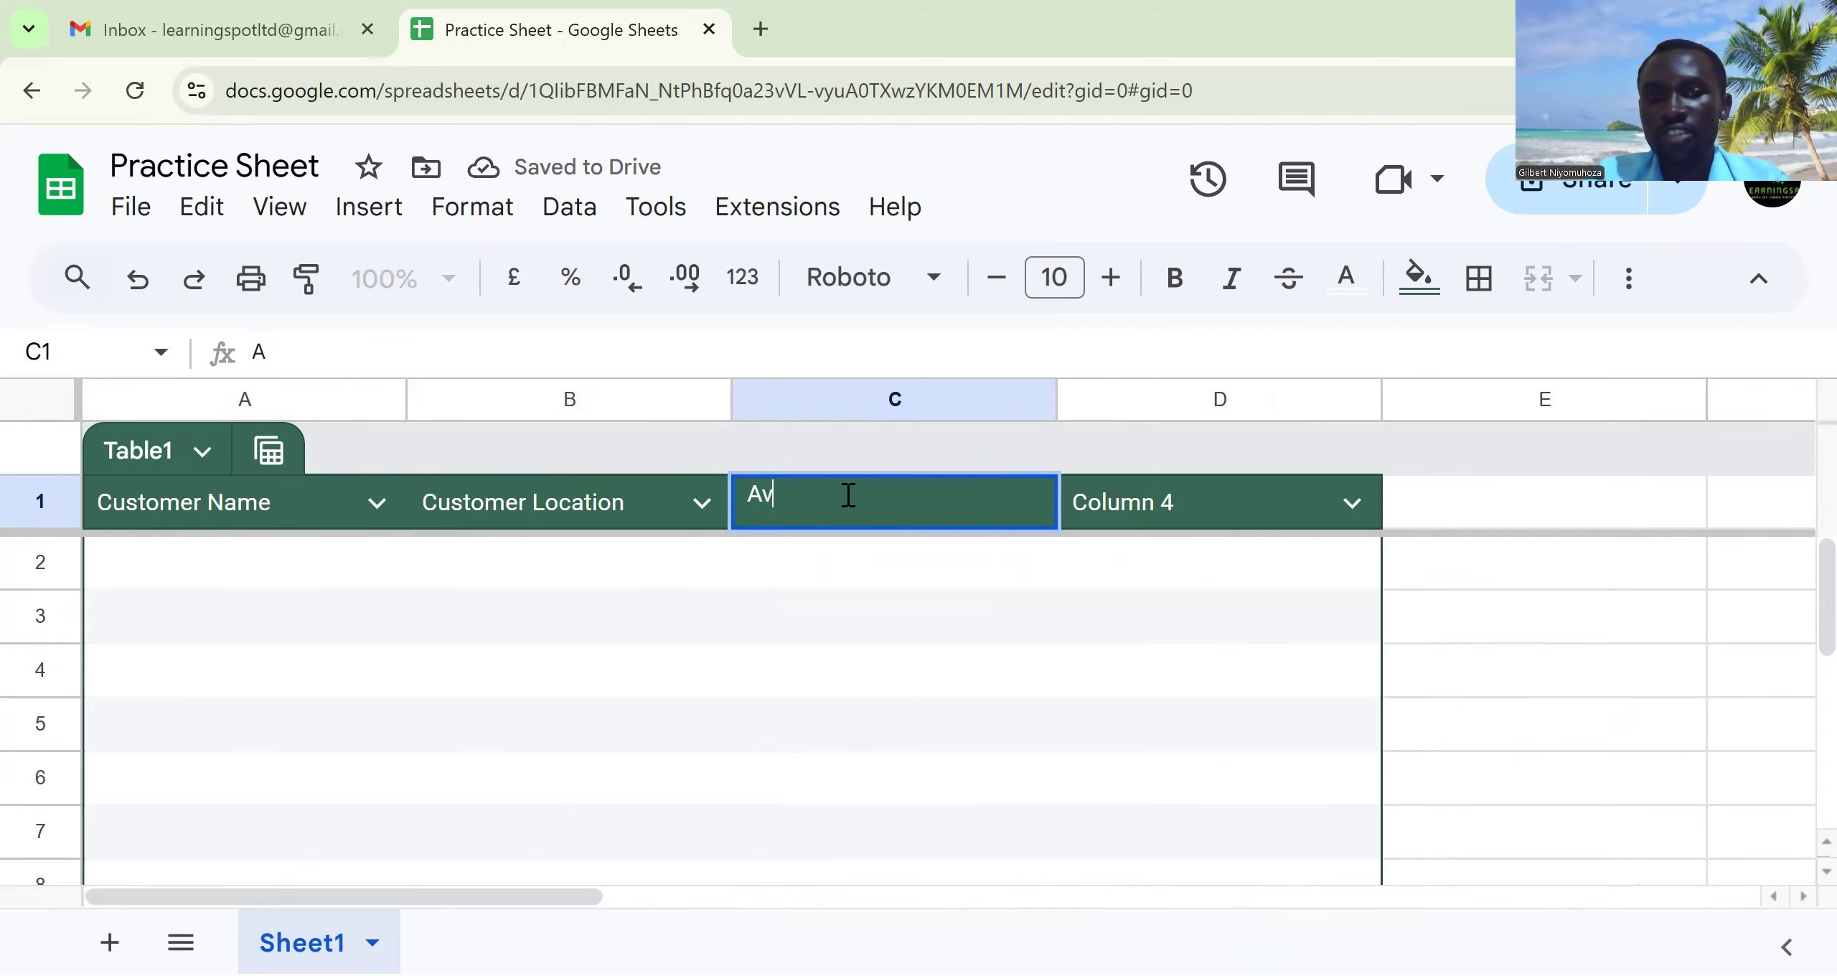
type(" P")
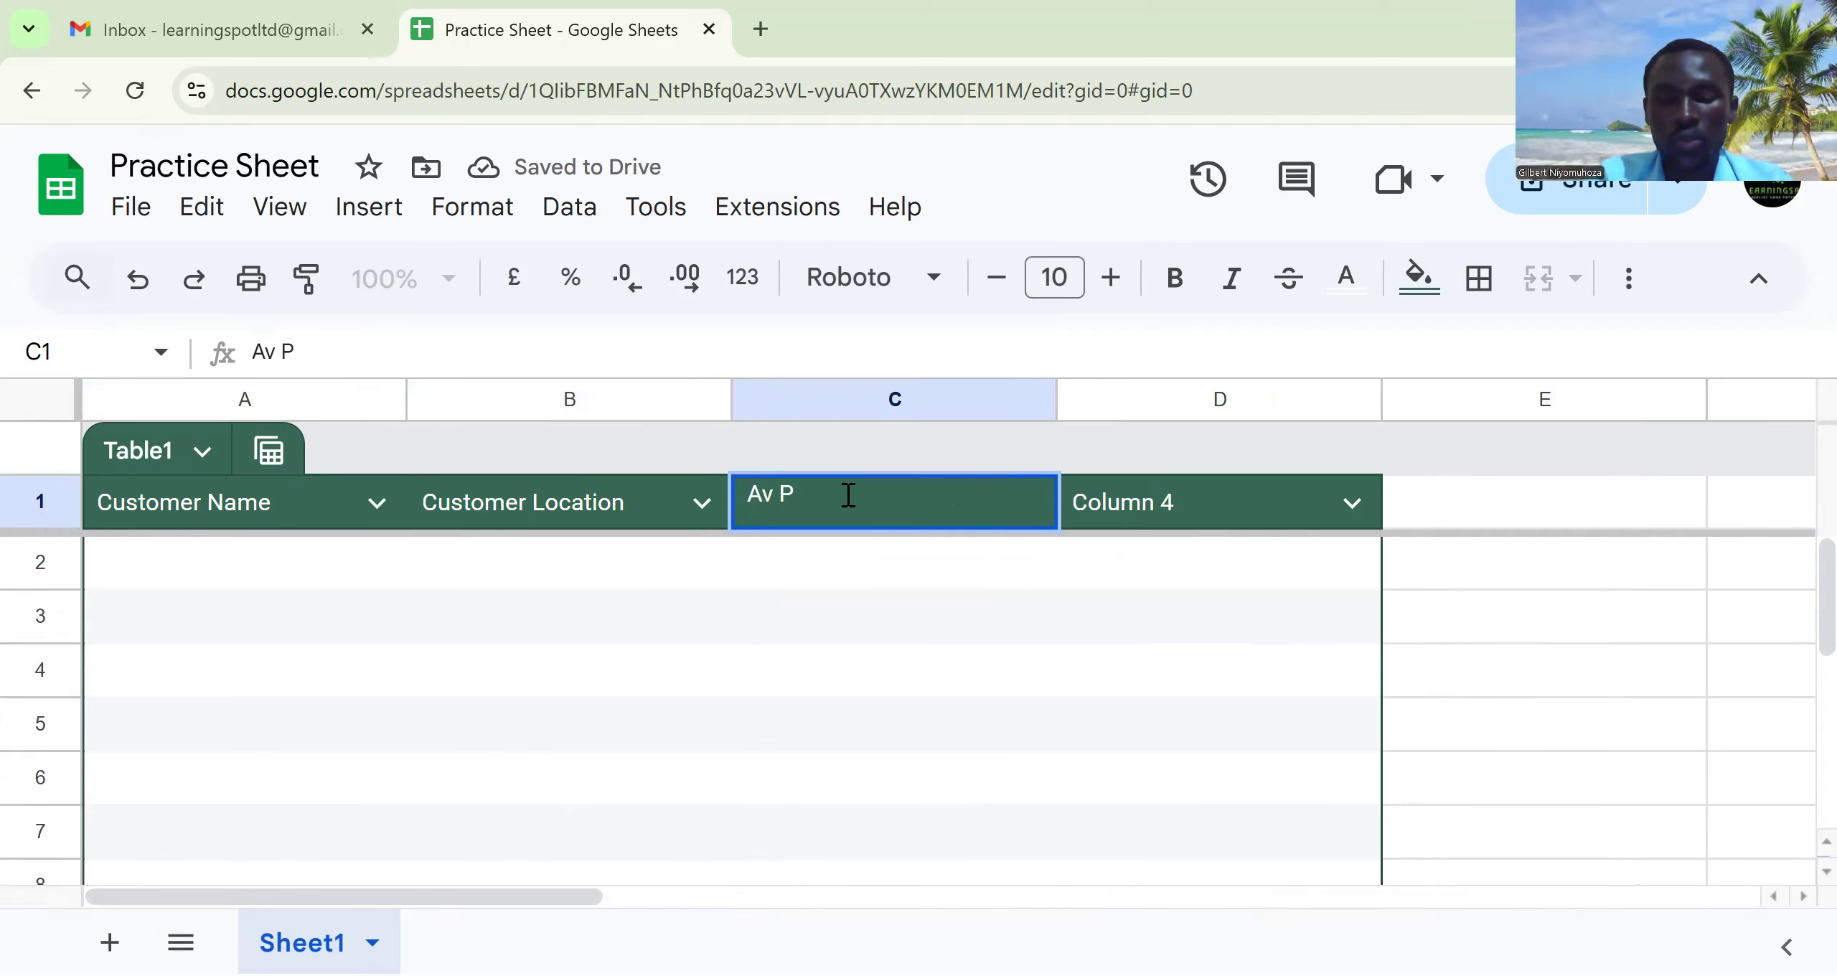
type("uraha")
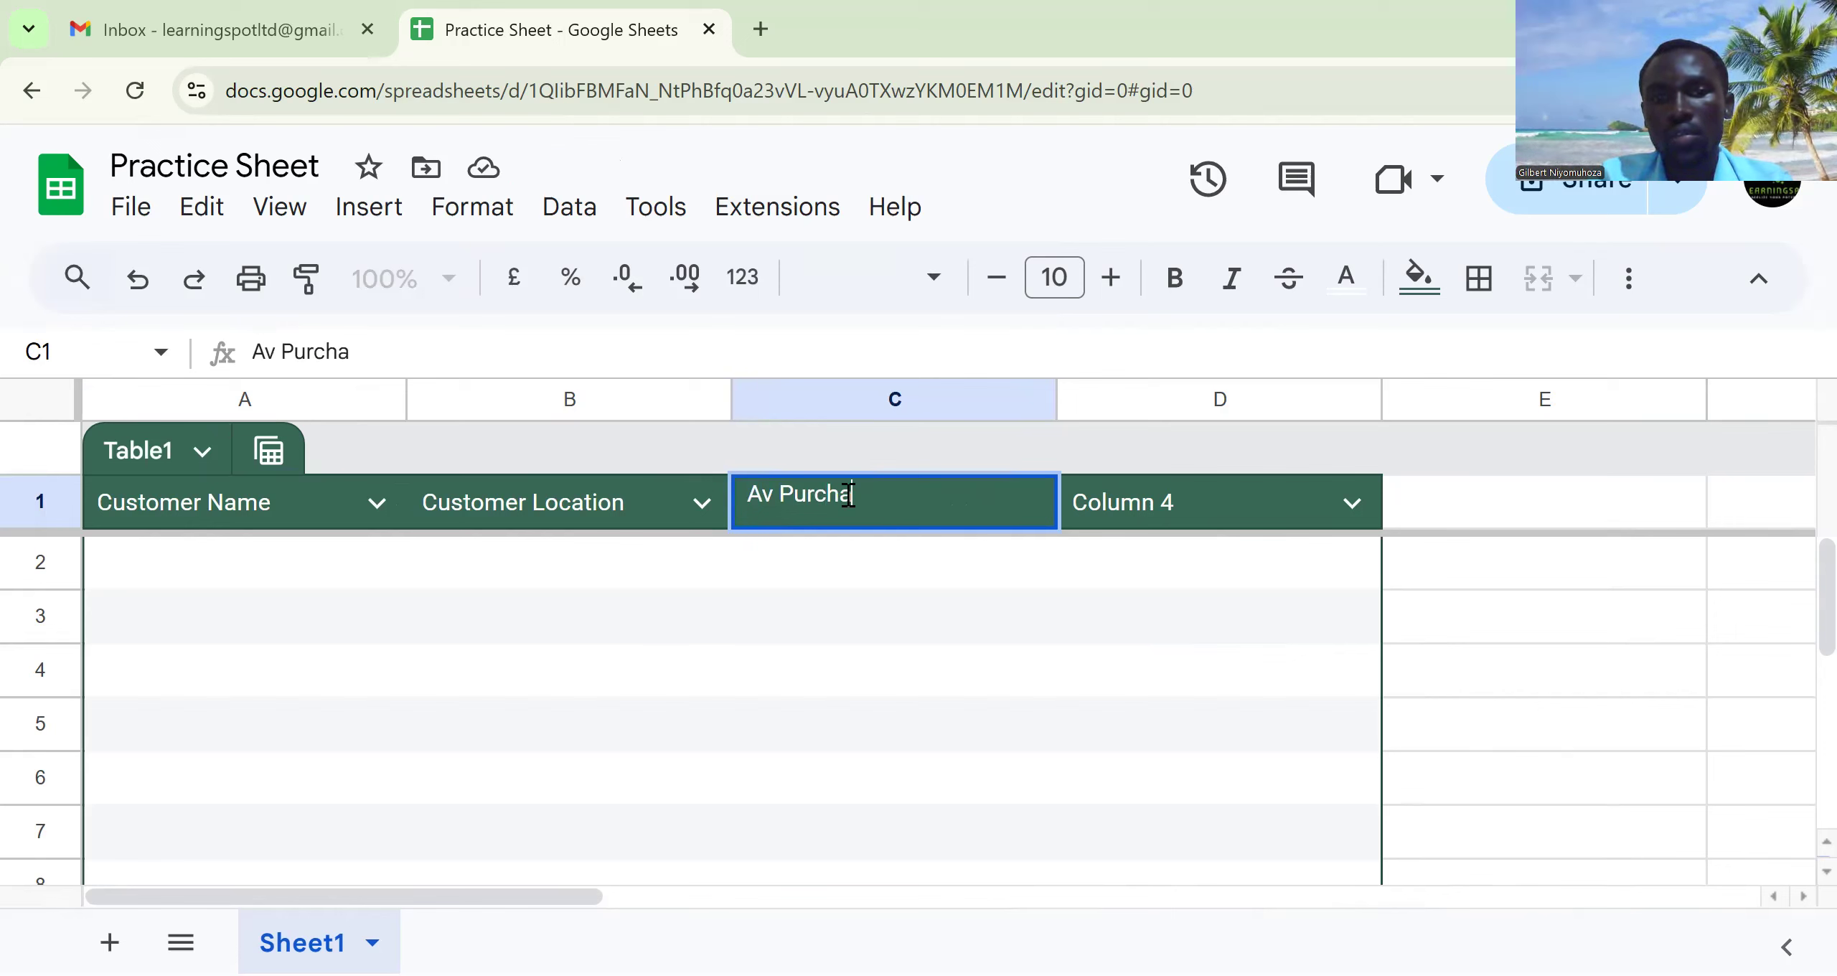
type("se per month")
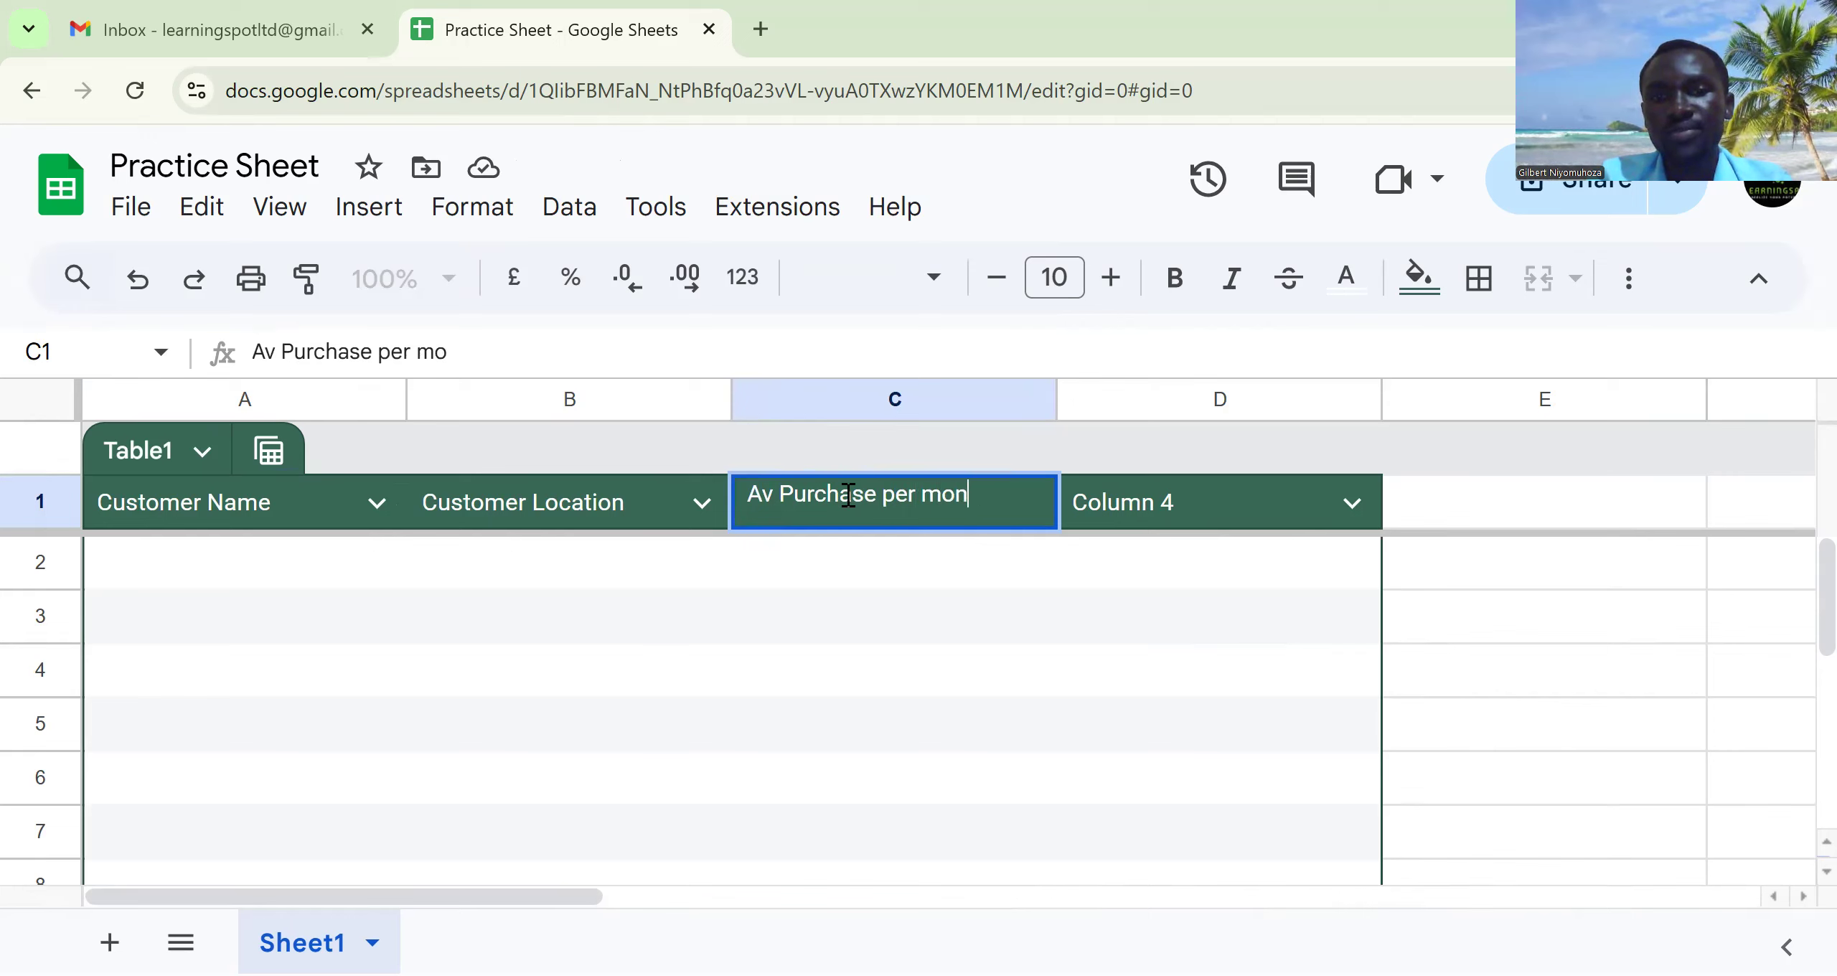
Enter "Last Purchasing Date" as the header of Column 4
left_click(1146, 512)
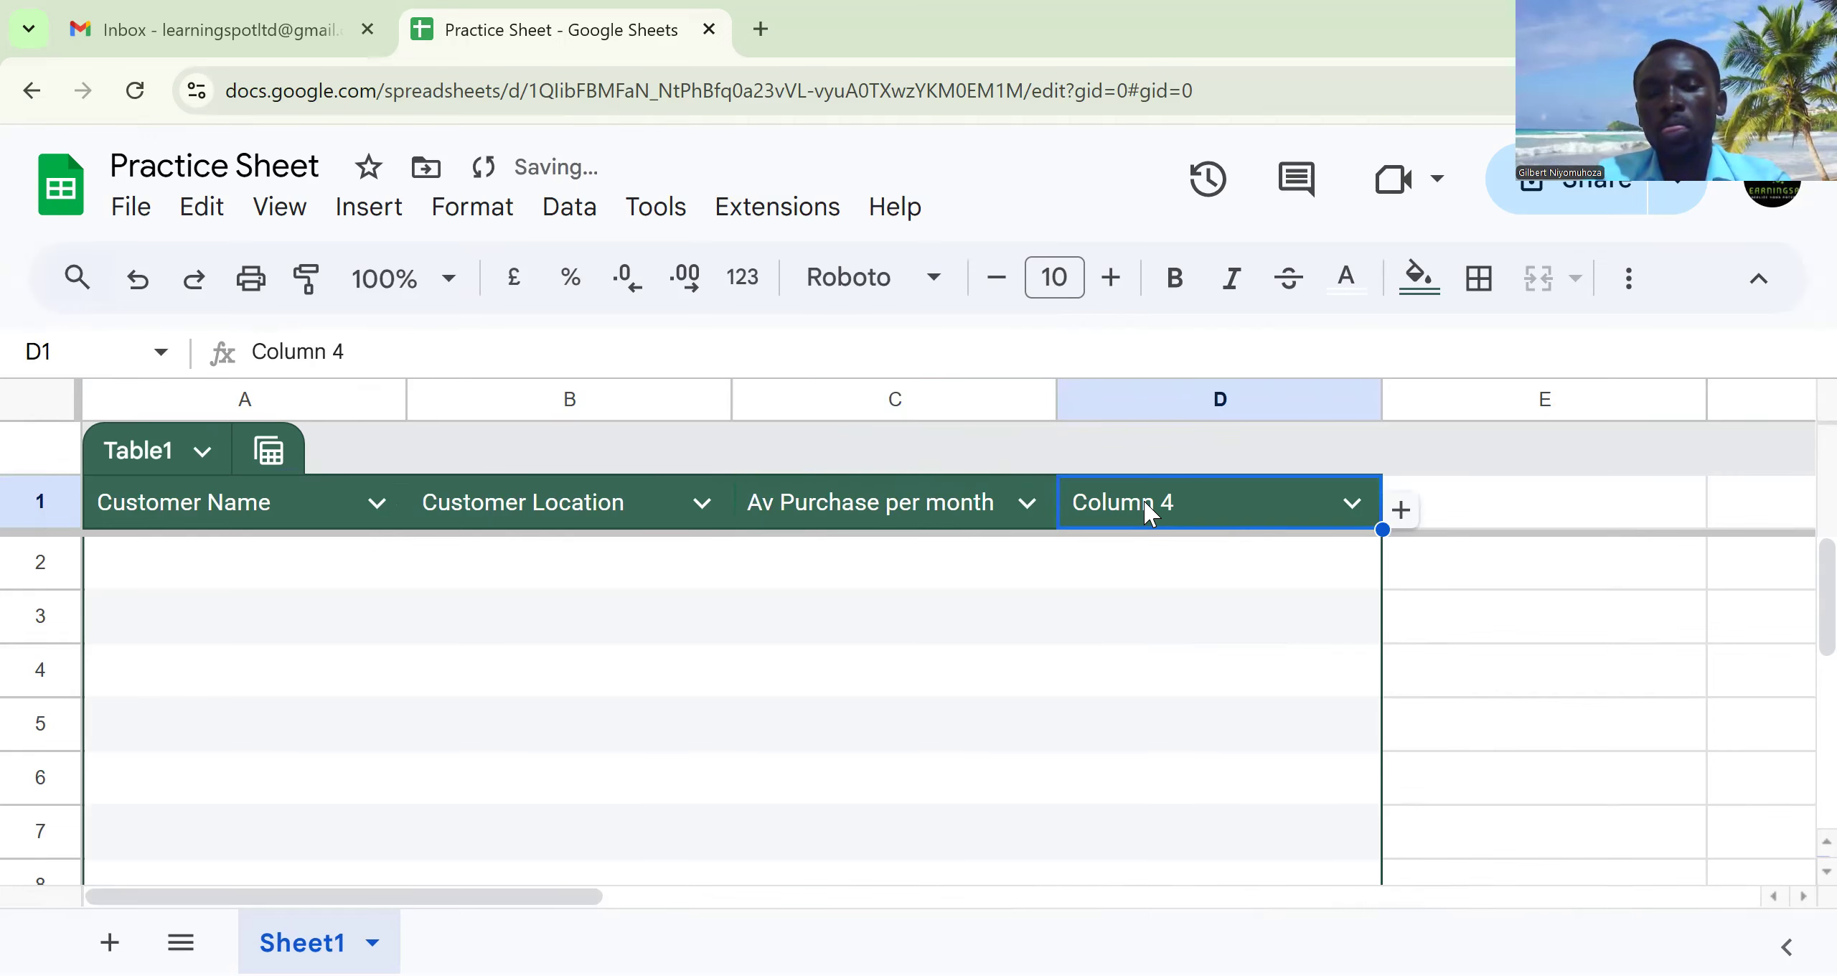
type("Last ")
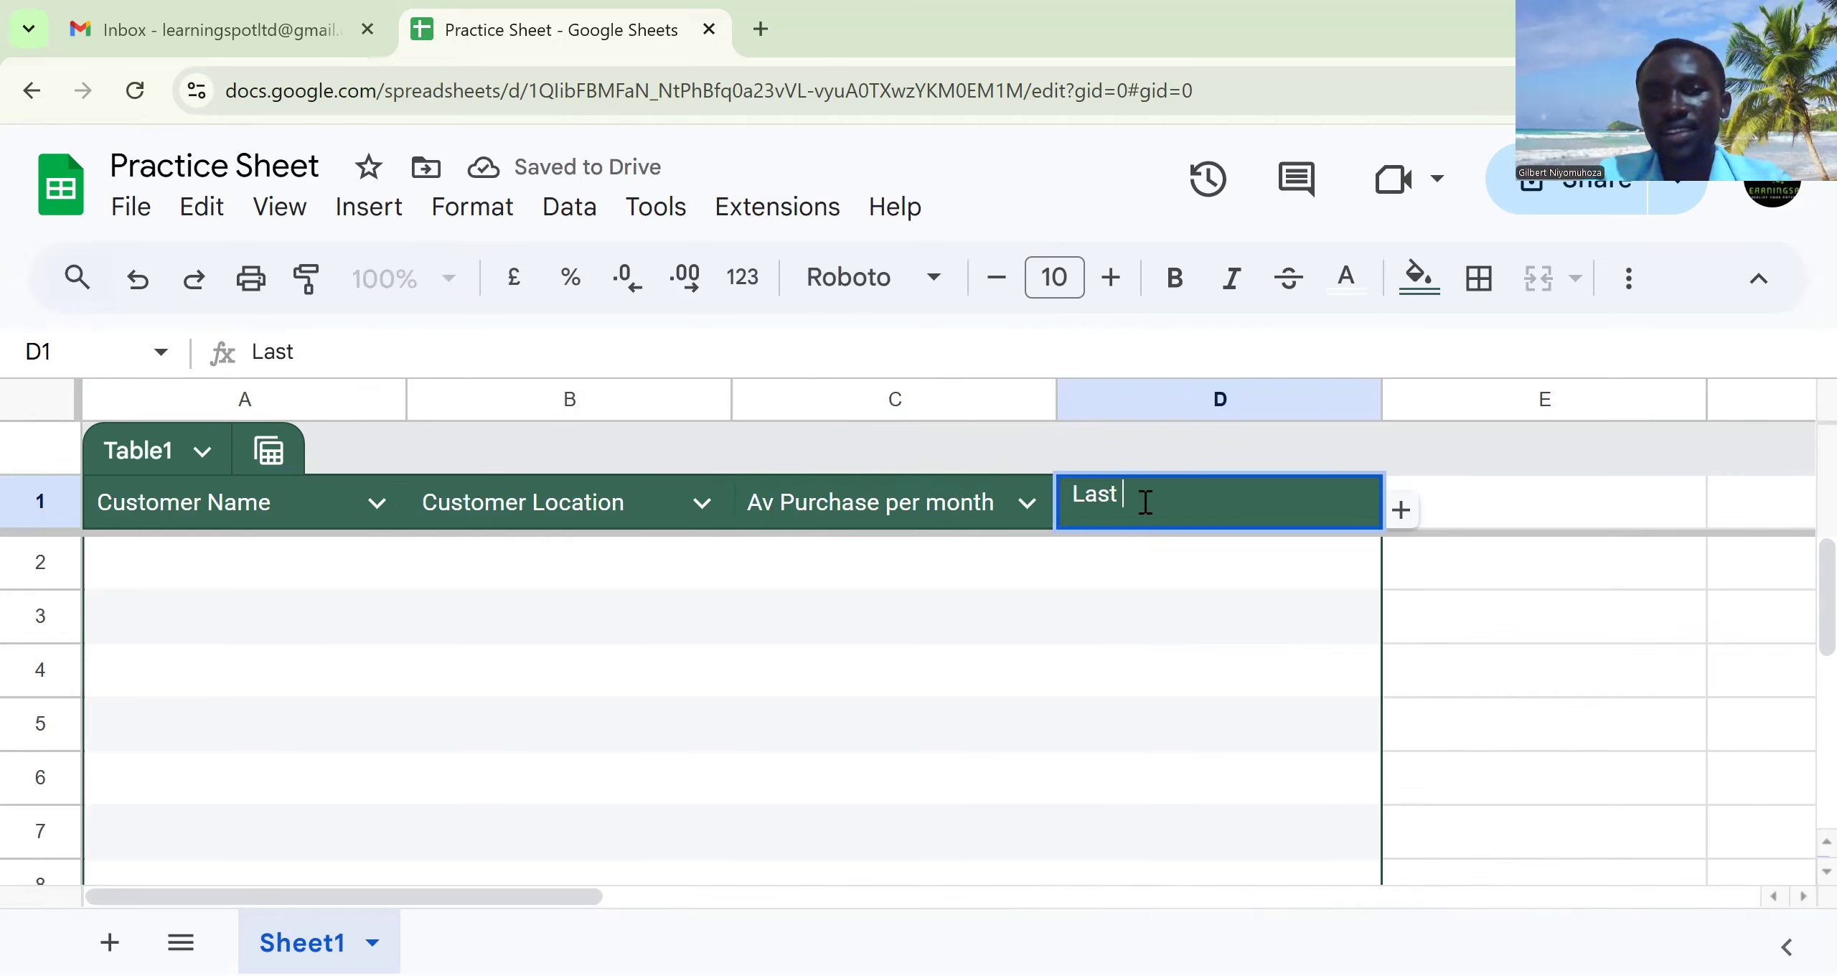
type("Purchasing Date")
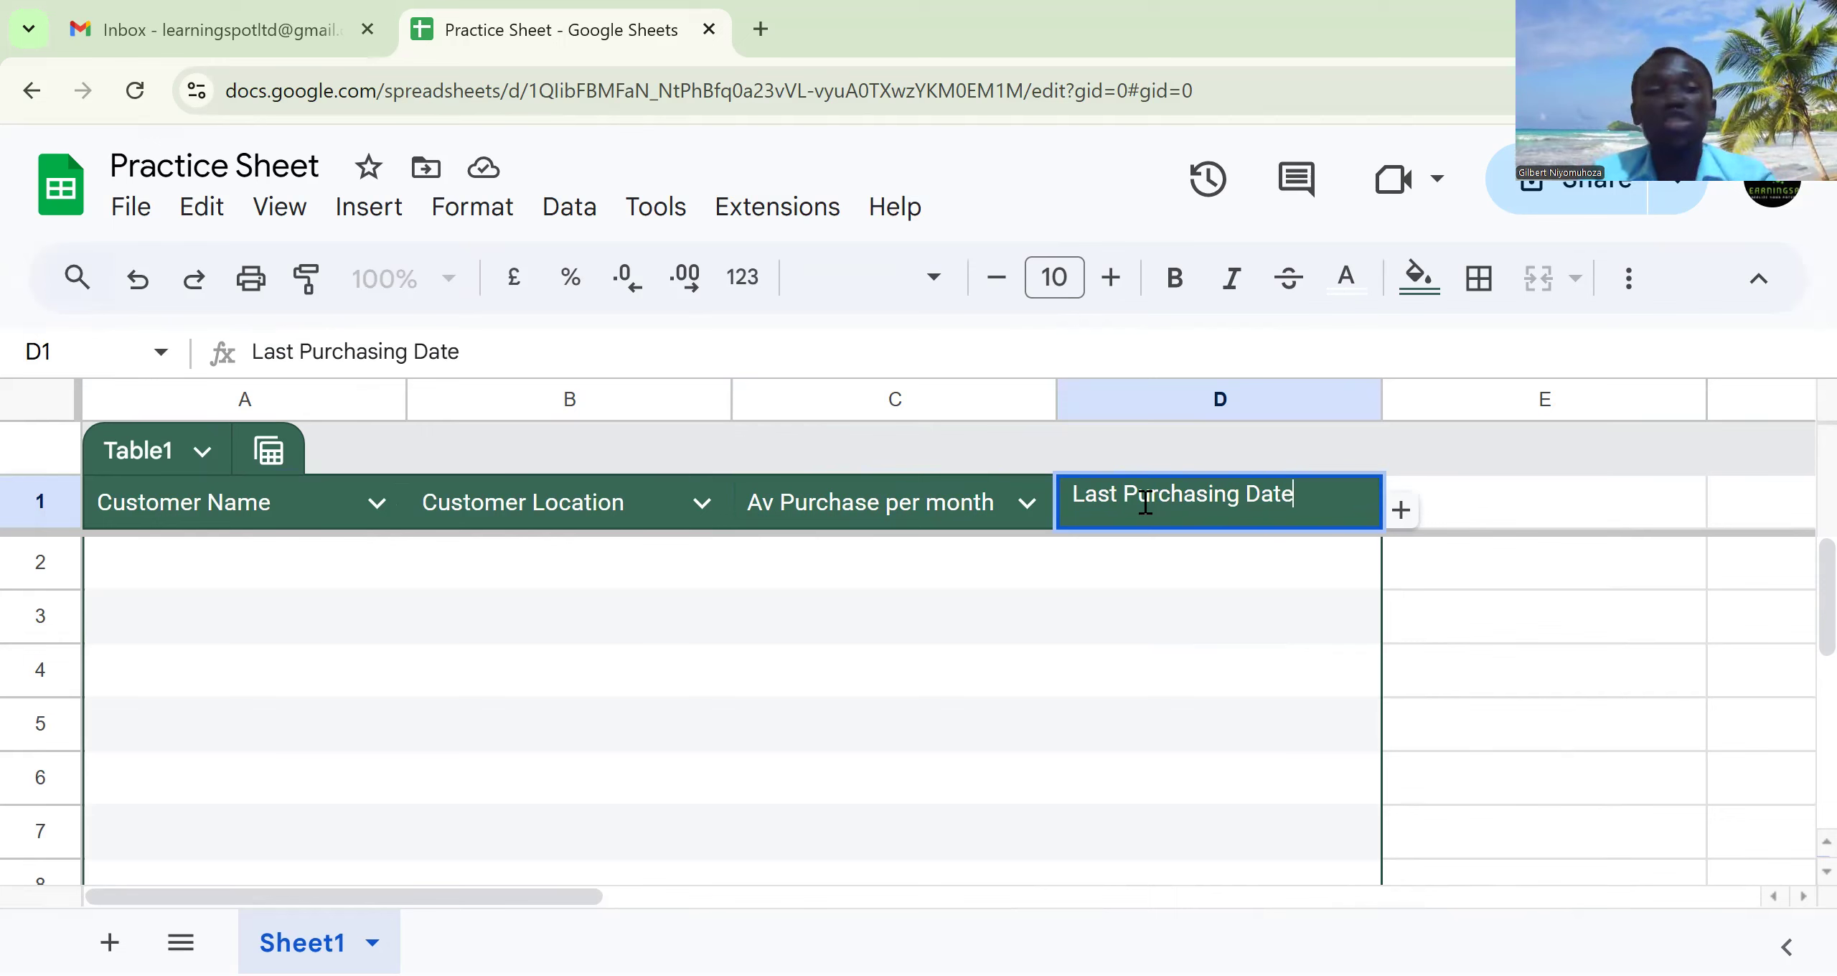
Fill the Customer Name column with the six customers' first names in A2 to A7
left_click(226, 553)
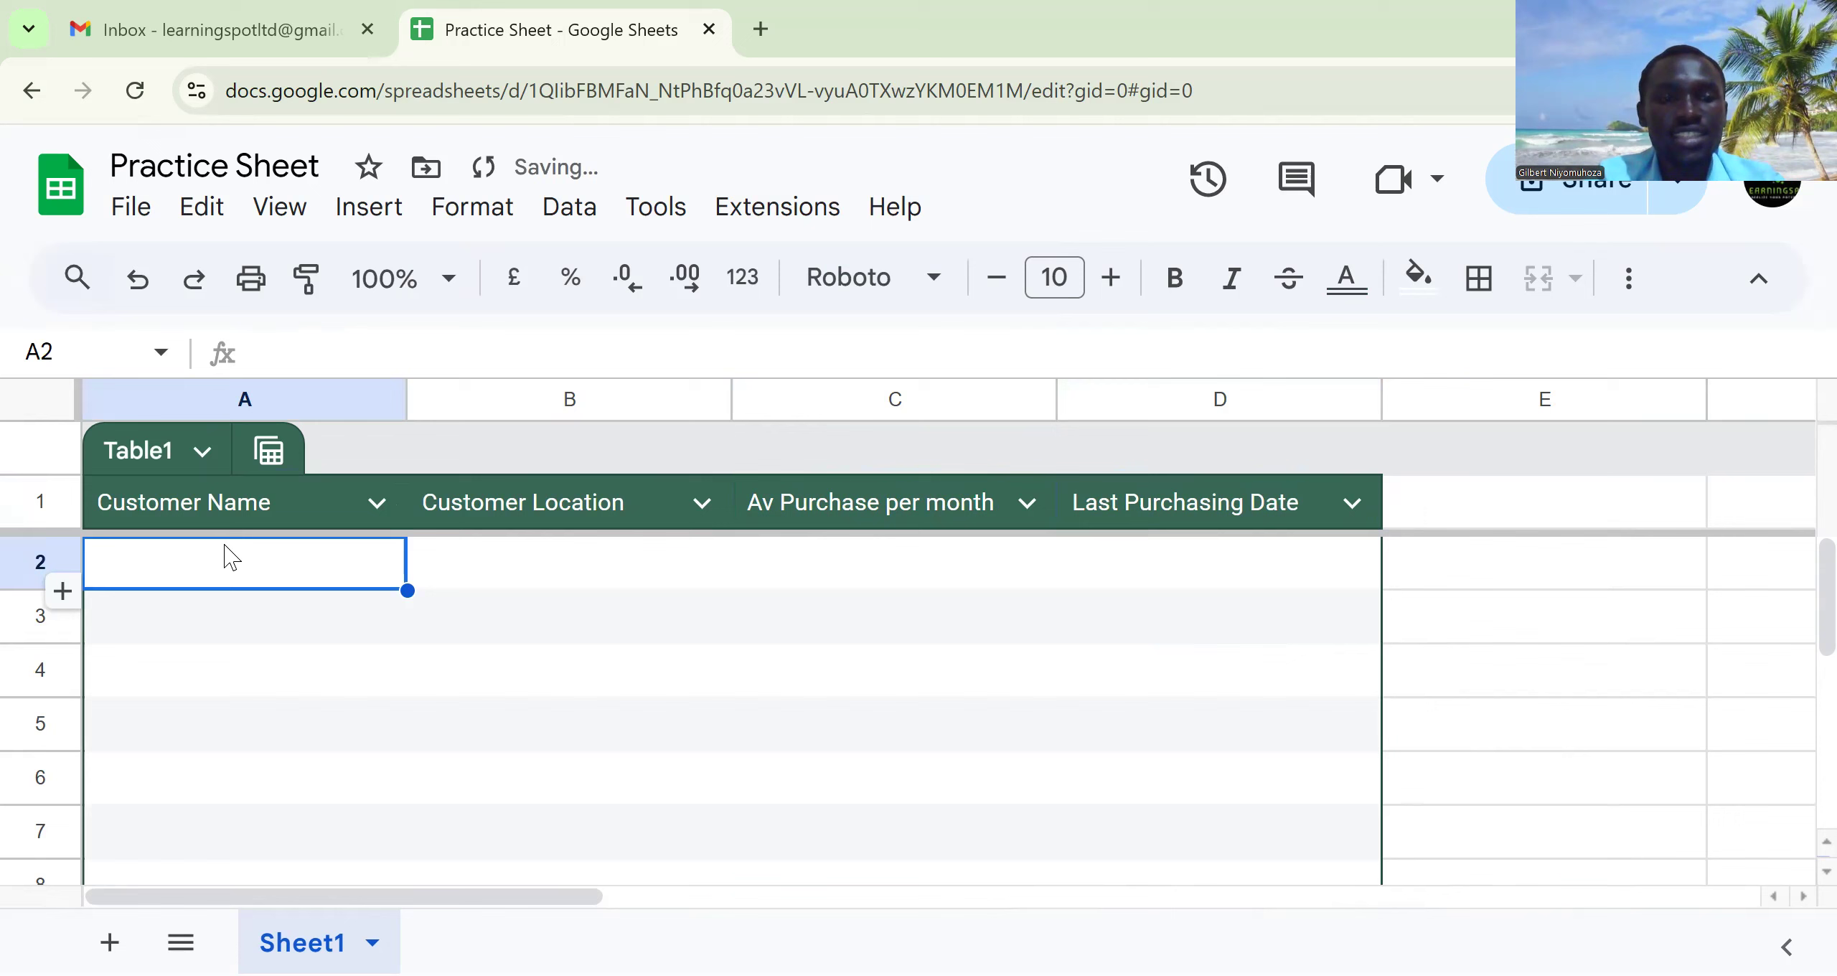
type("Kelly")
key("Return")
type("Keza")
key("Return")
type("Bwiza")
key("Return")
type("Kevin")
key("Return")
type("Kenny")
key("Return")
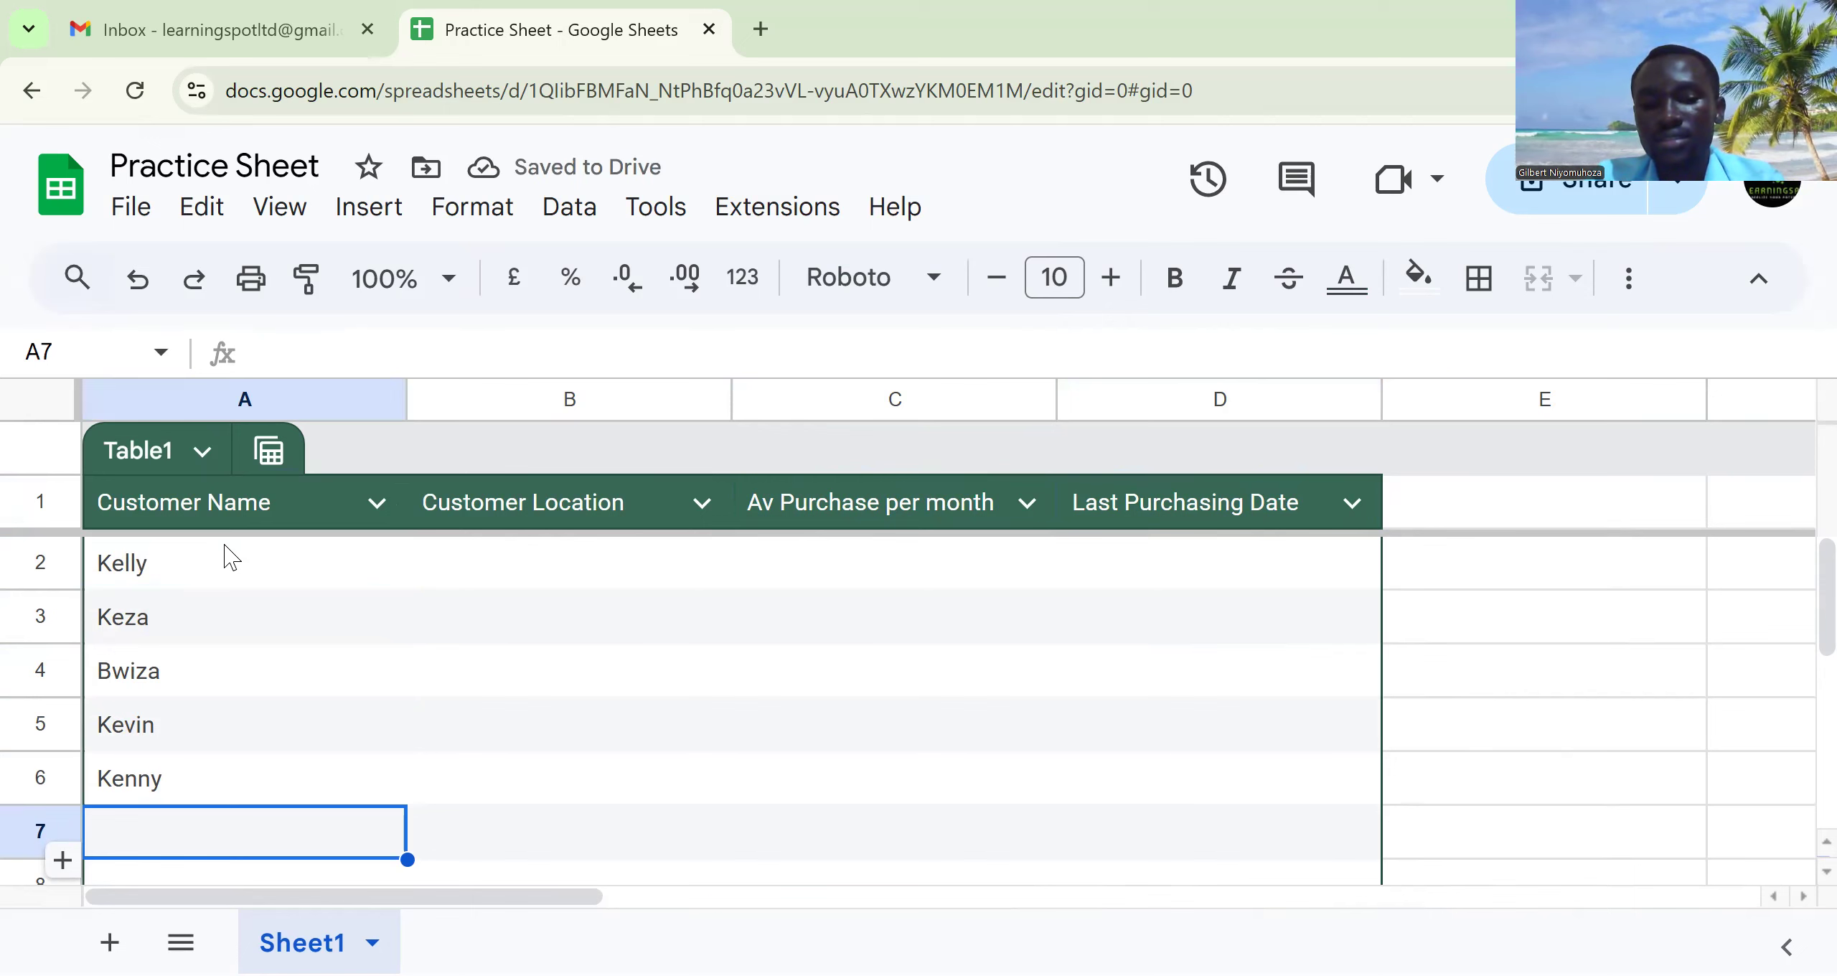
type("Betty")
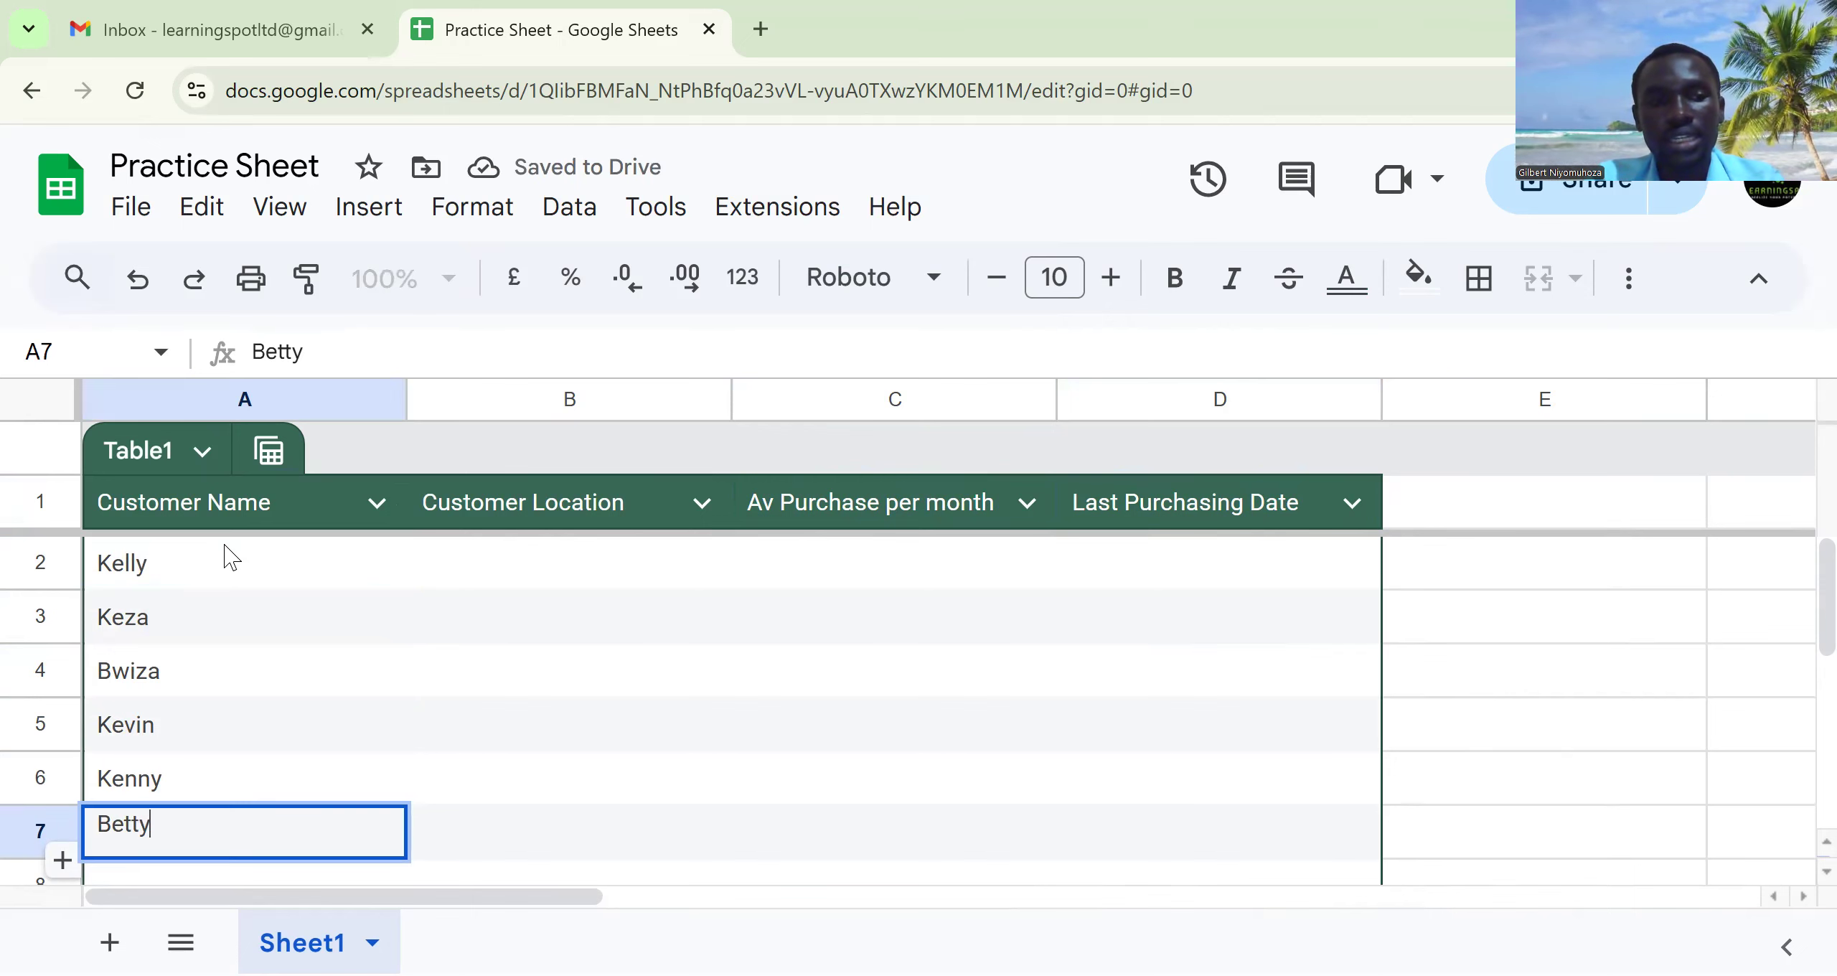
key("Return")
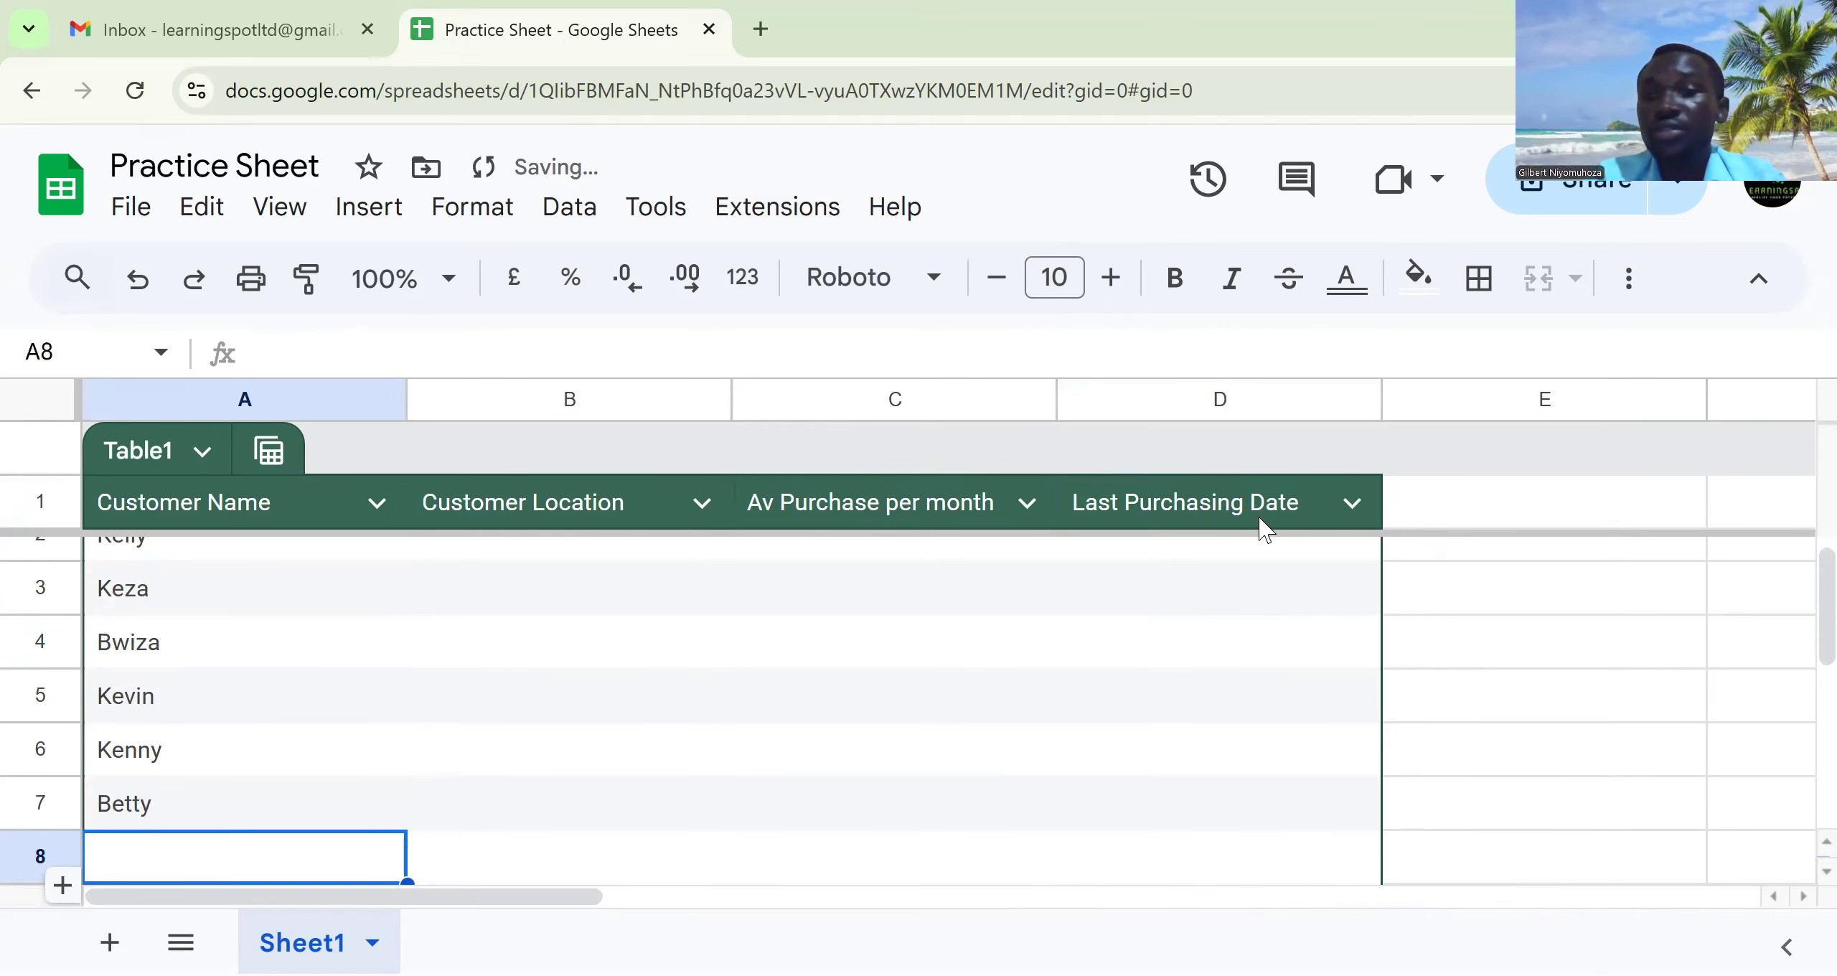
Enter Rwanda, DRC and Burundi as the Customer Location values in B2, B3 and B4
scroll(1798, 596, "up", 1)
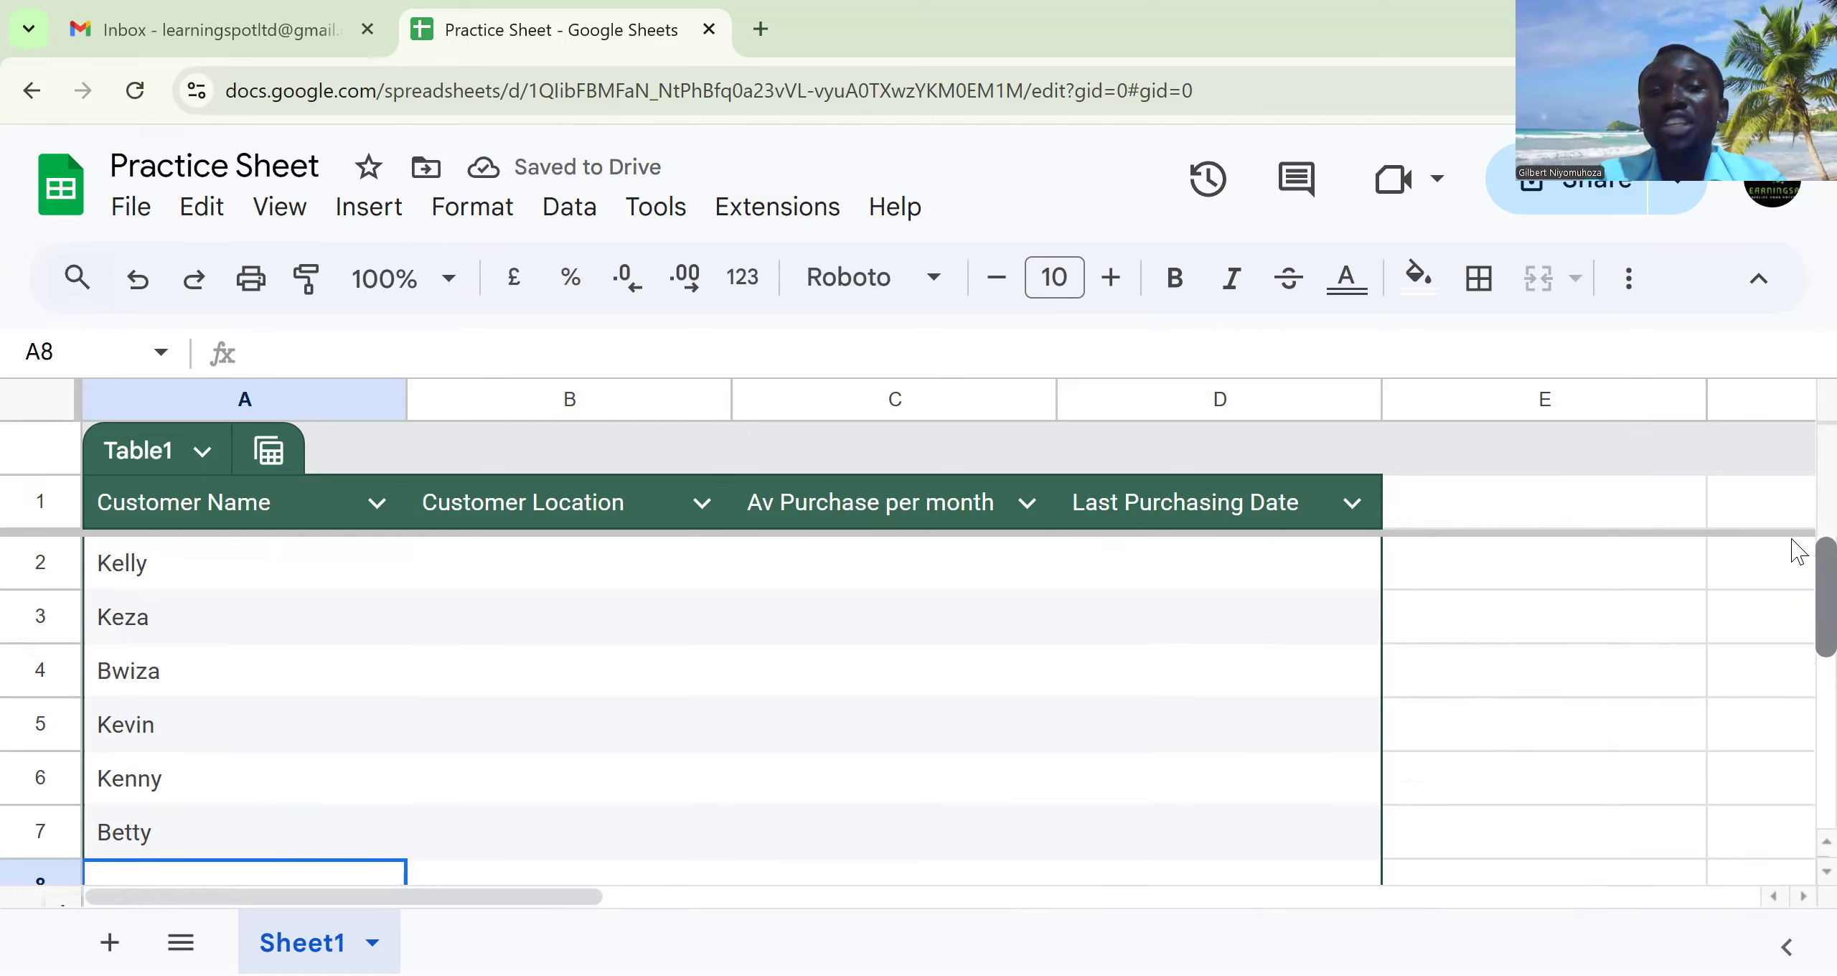
left_click(528, 540)
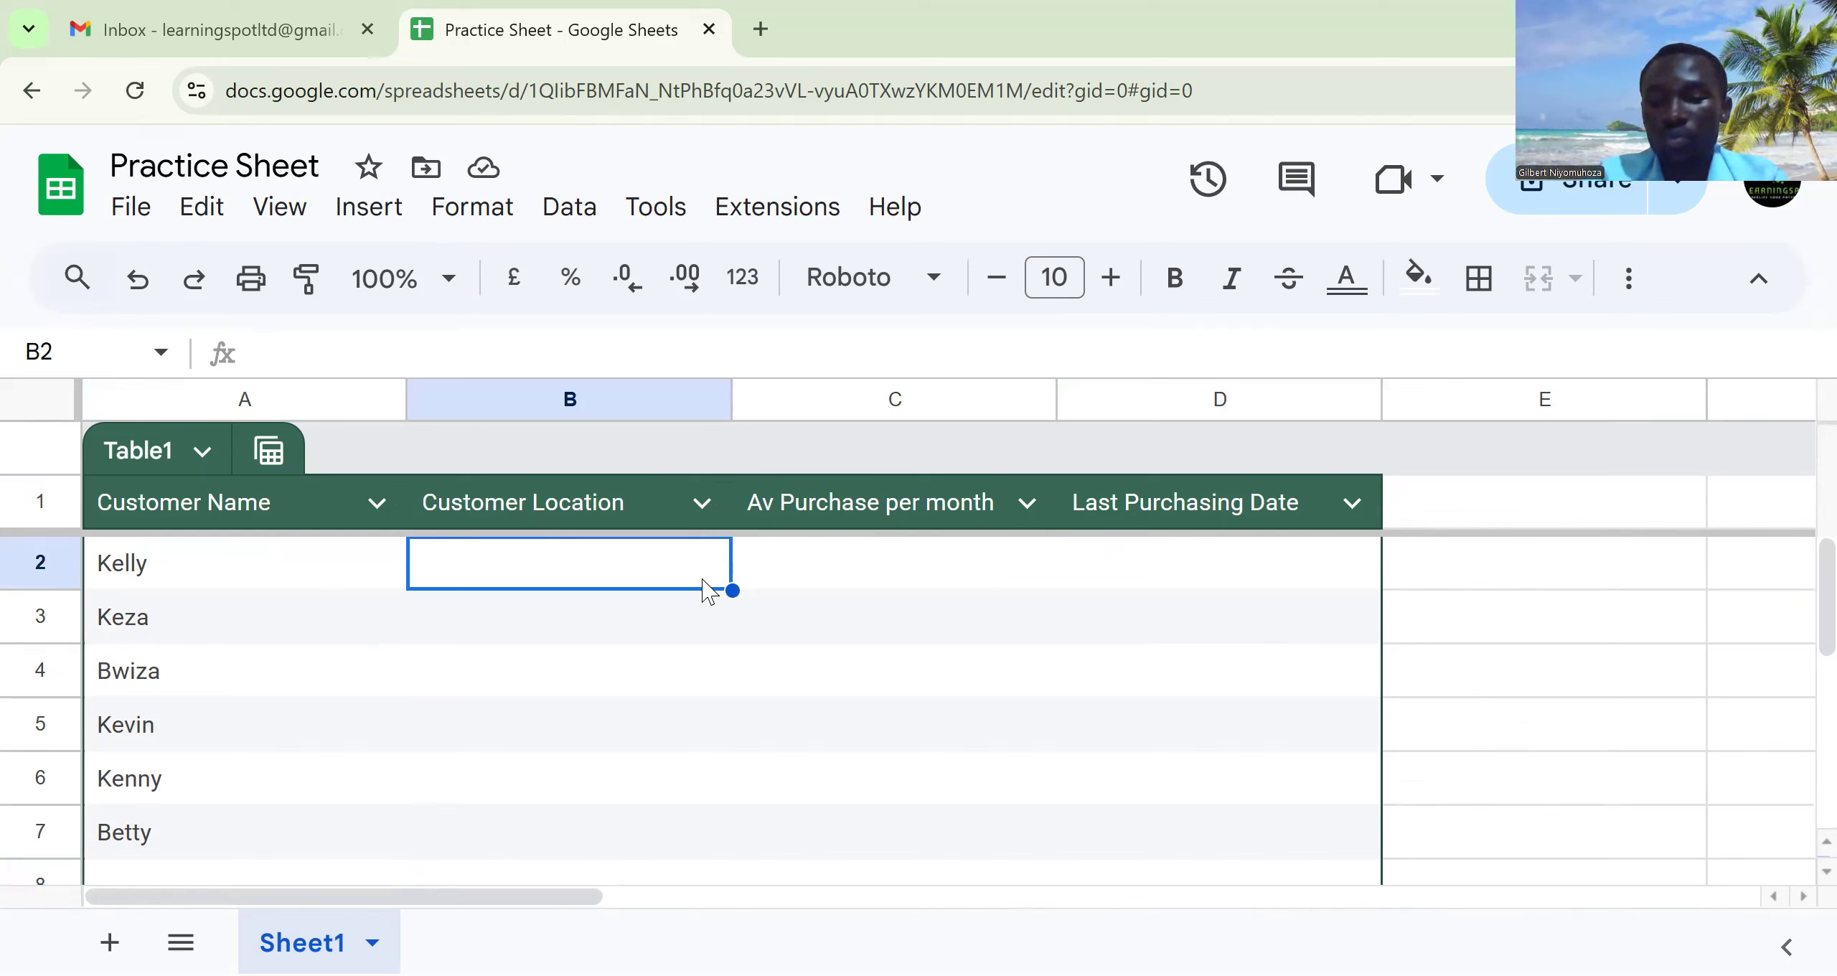
type("Rwanda")
key("Return")
type("D")
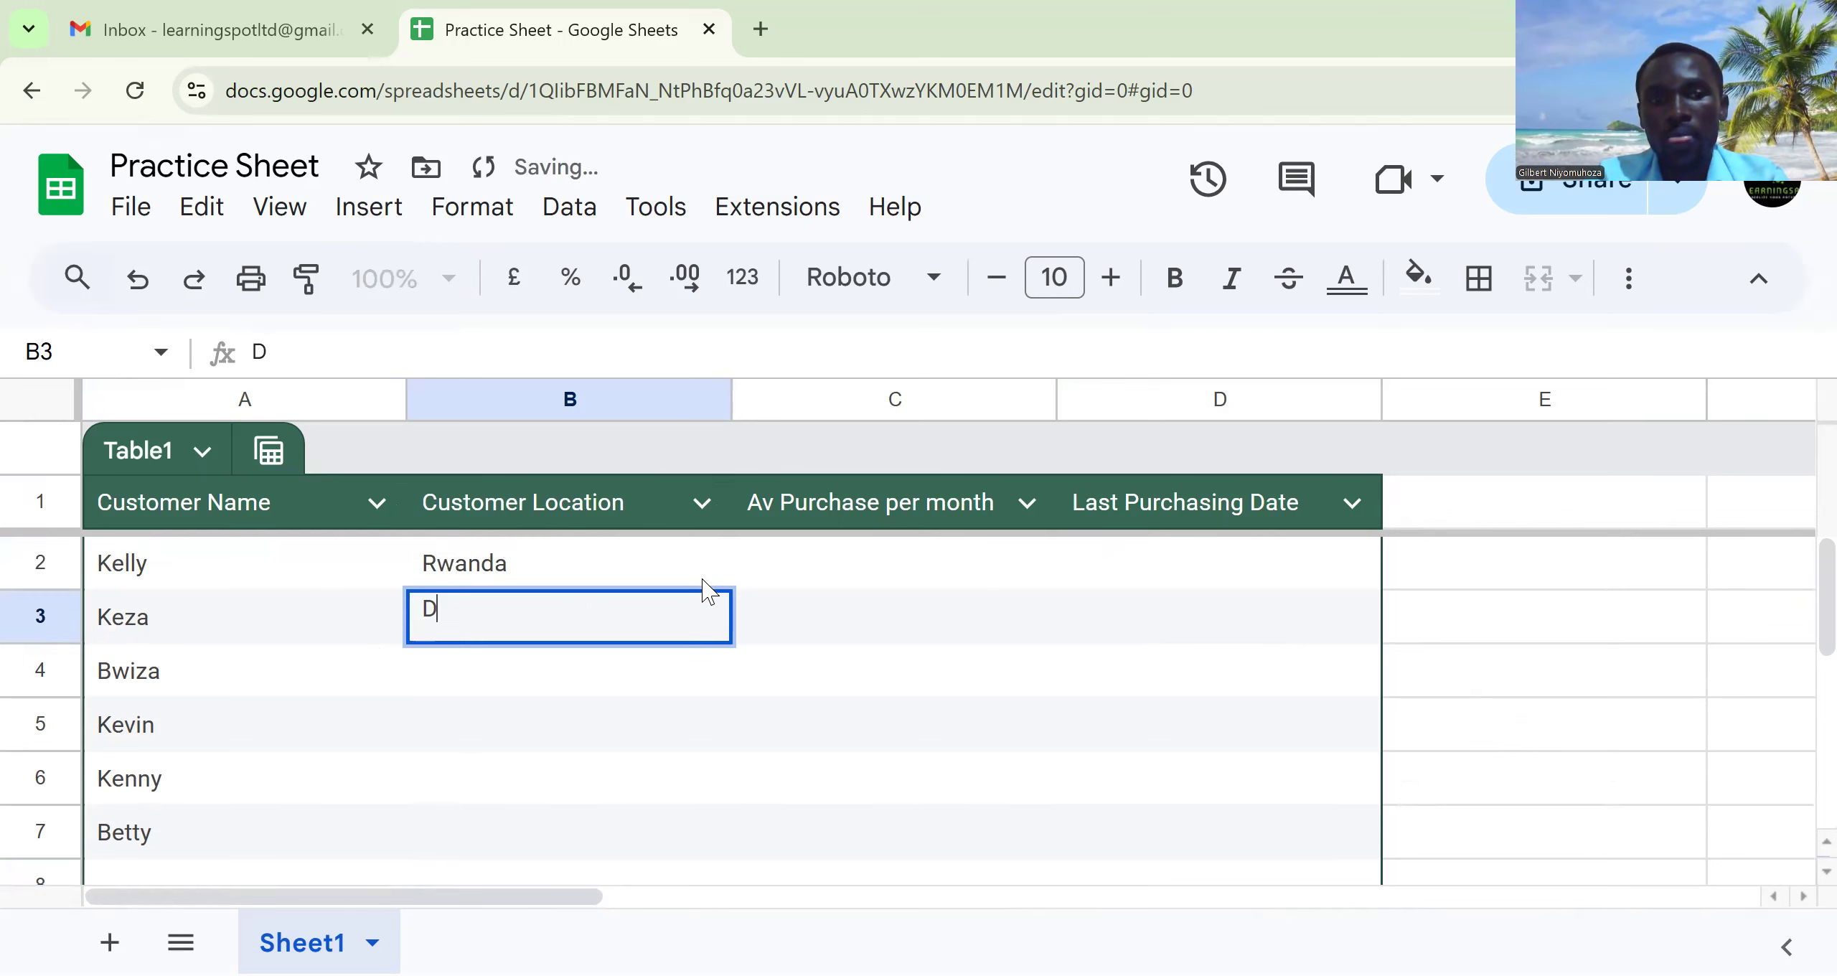
type("RC")
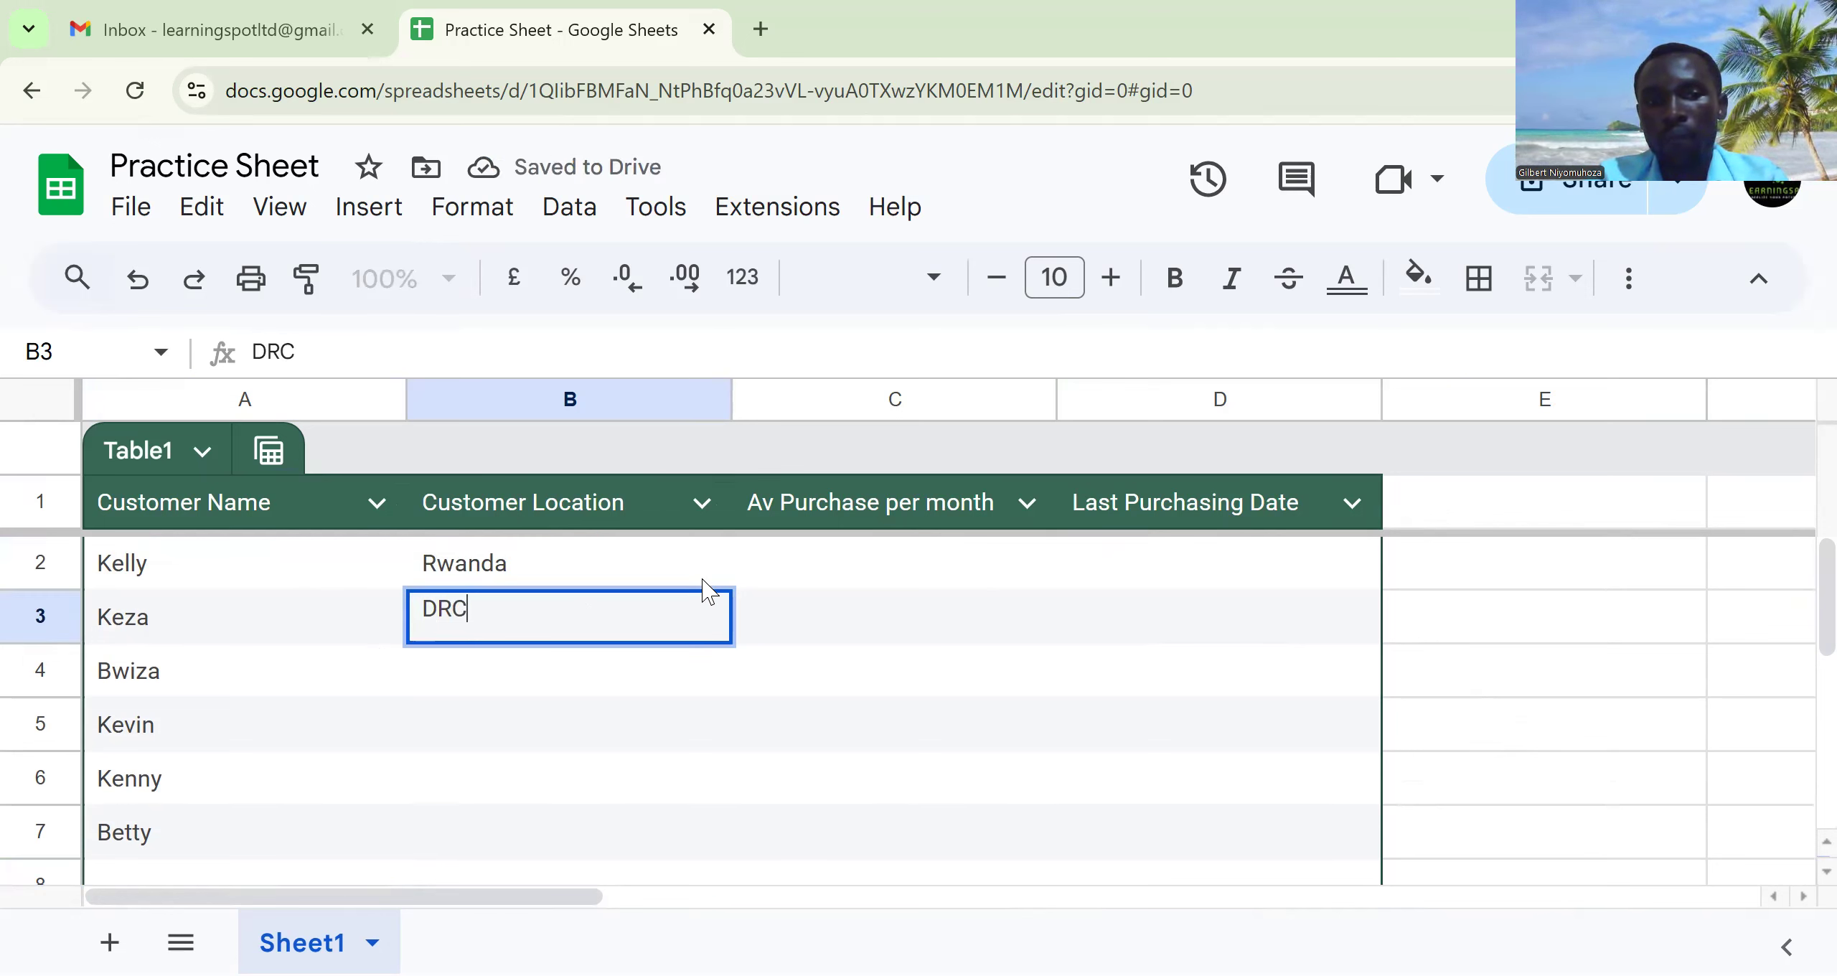
key("Return")
type("Burundi")
key("Return")
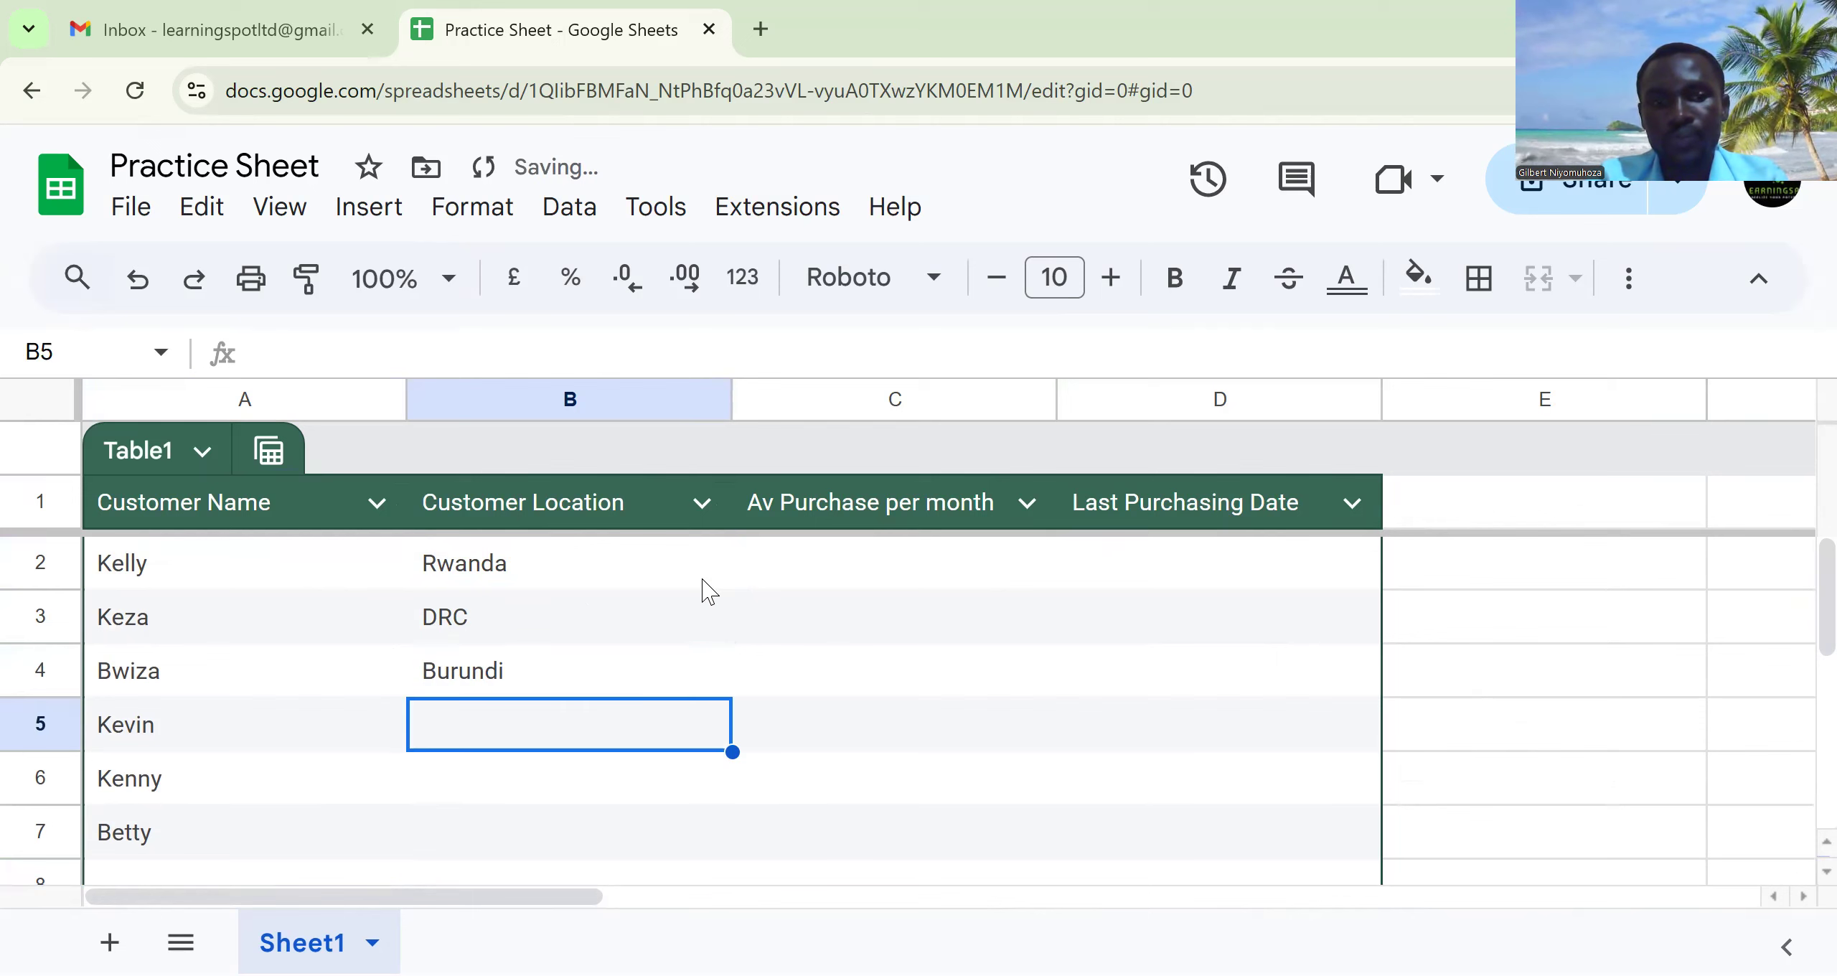
Enter Uganda as the Customer Location in B5, correcting its spelling
type("Ugand")
key("Return")
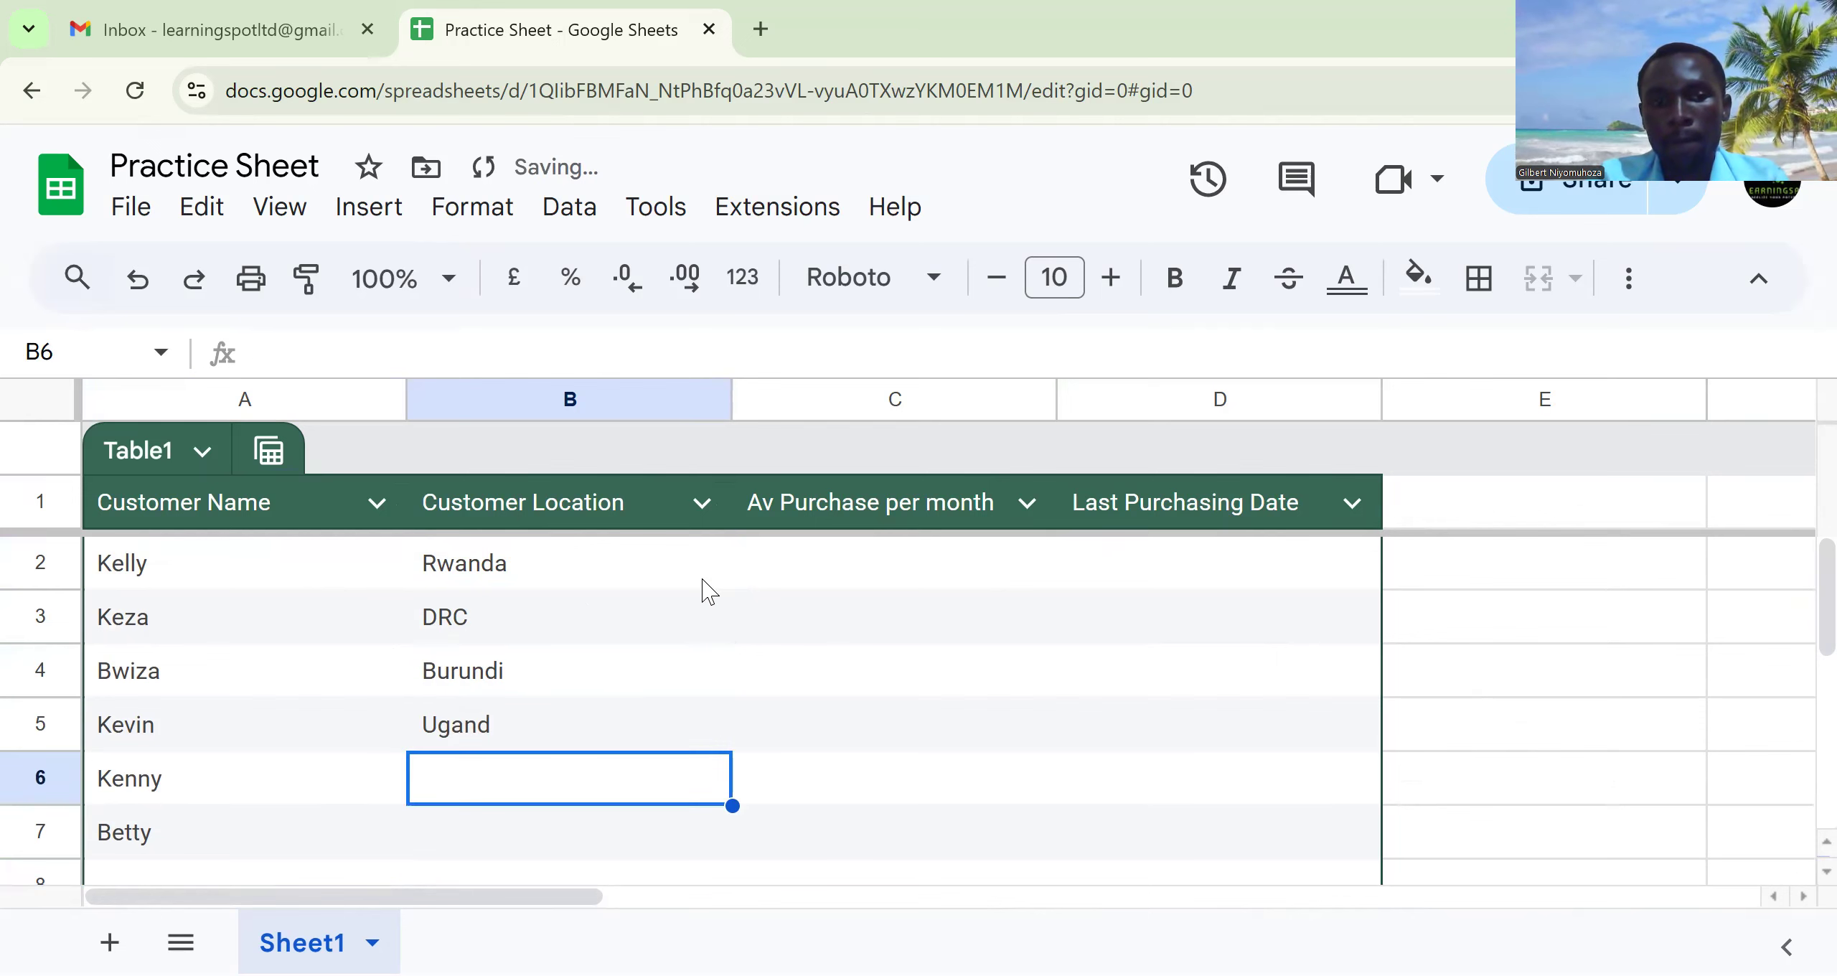
key("Up")
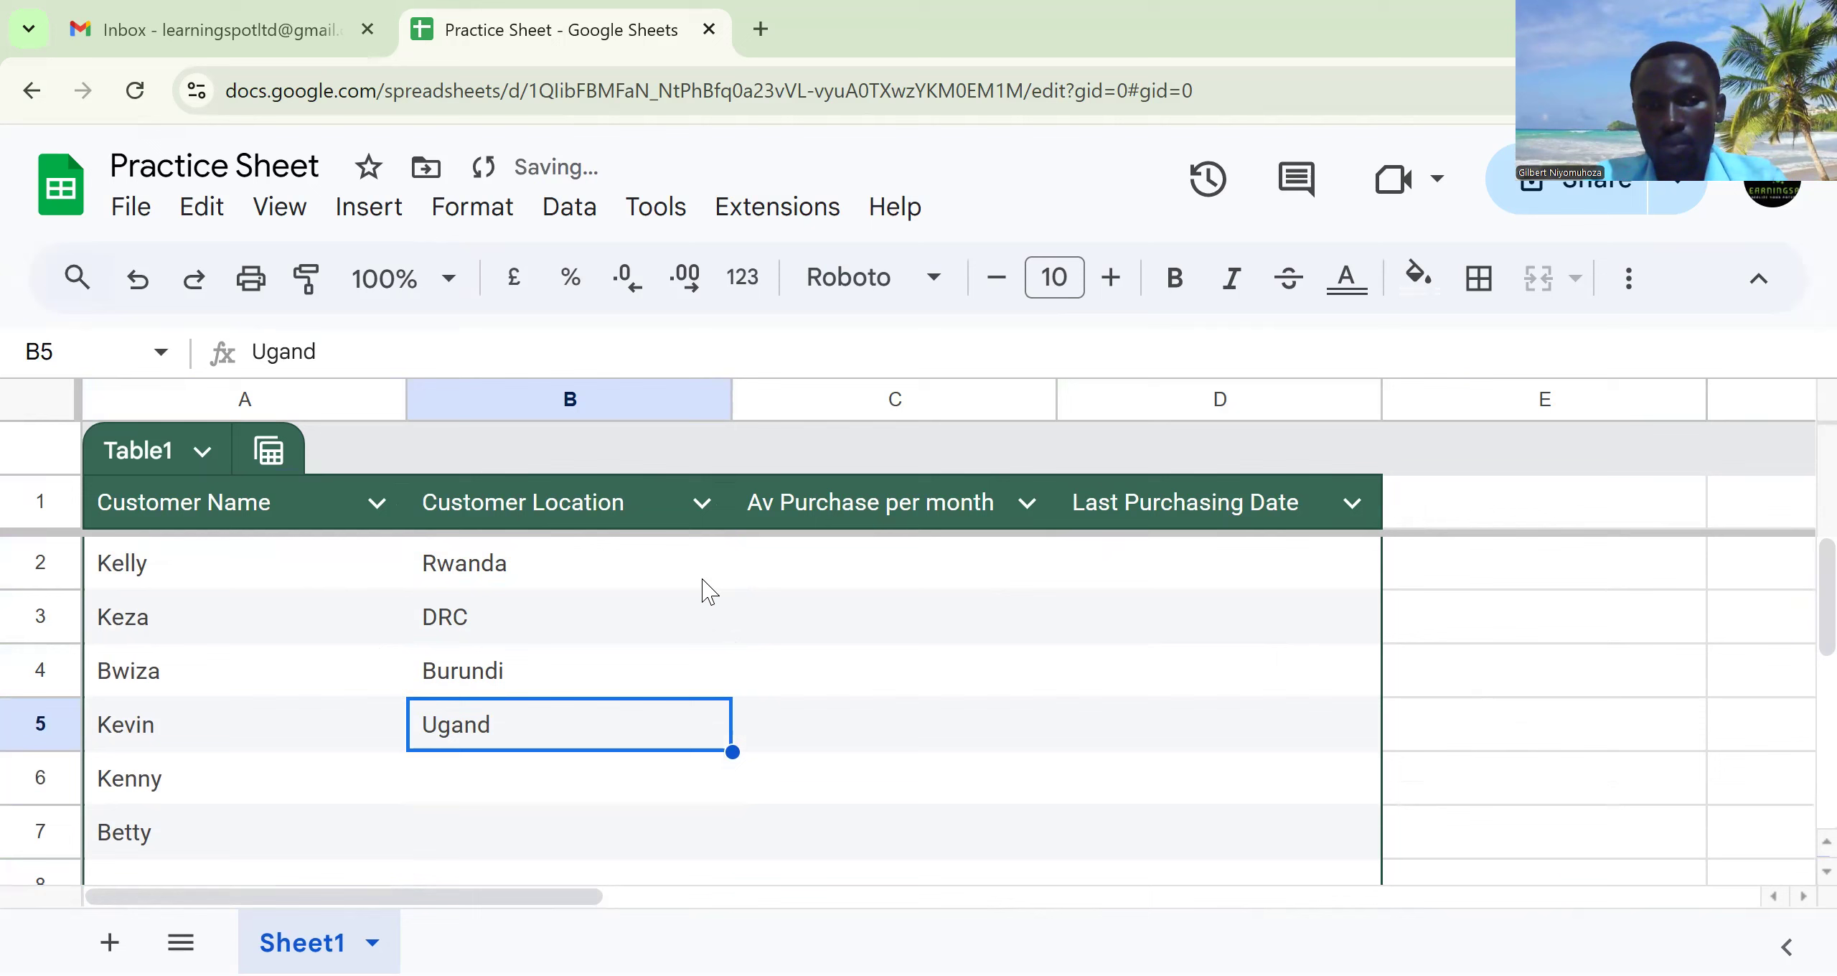
double_click(540, 722)
type("a")
key("Return")
Enter Burundi in B6 and Rwanda in B7 as the remaining customer locations
type("B")
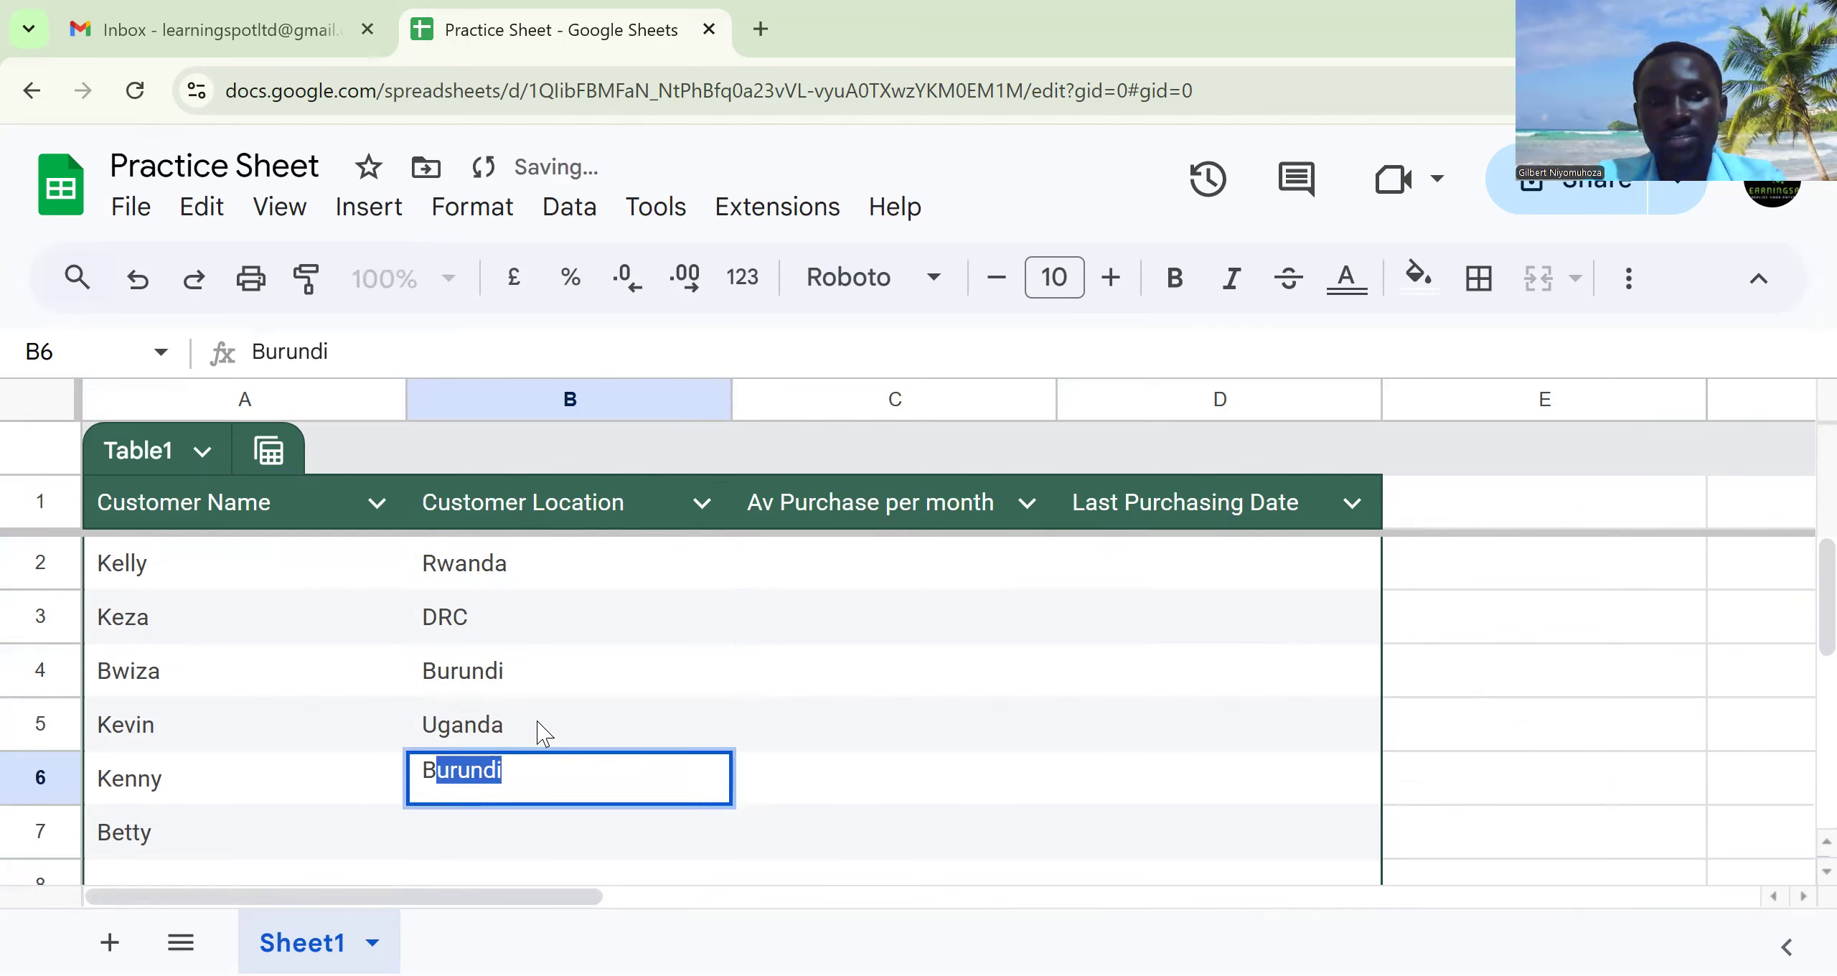
key("Return")
type("Rw")
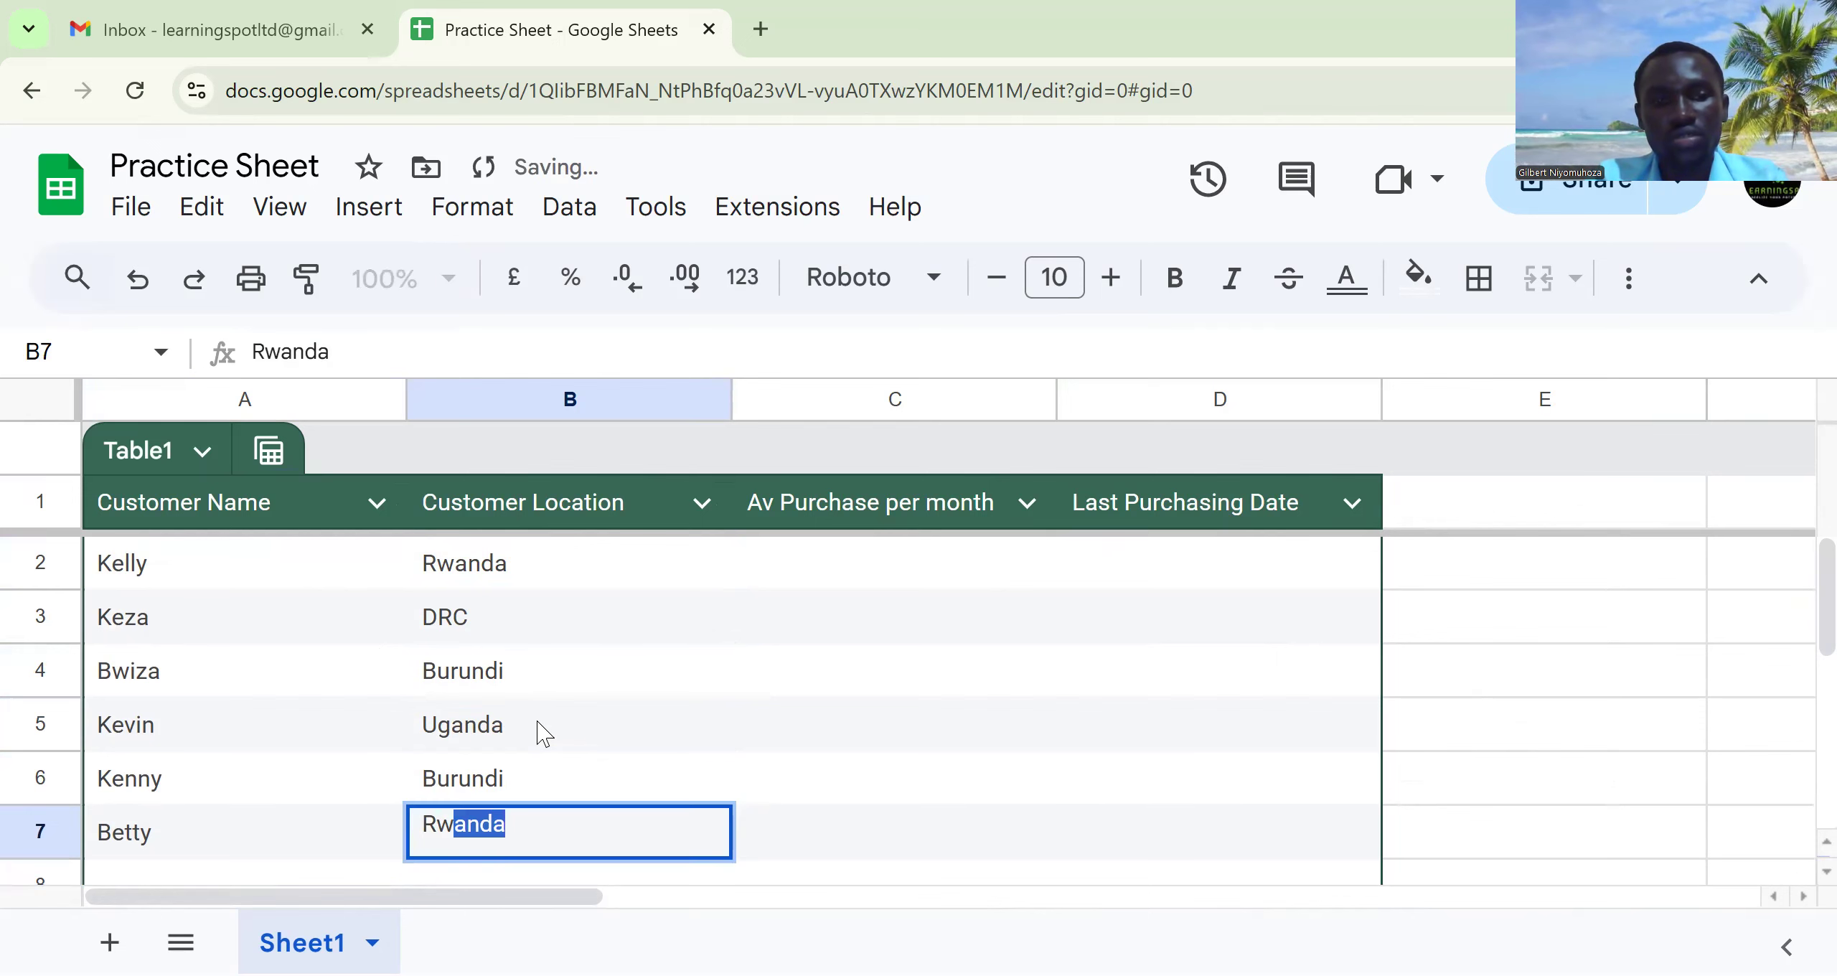
key("Return")
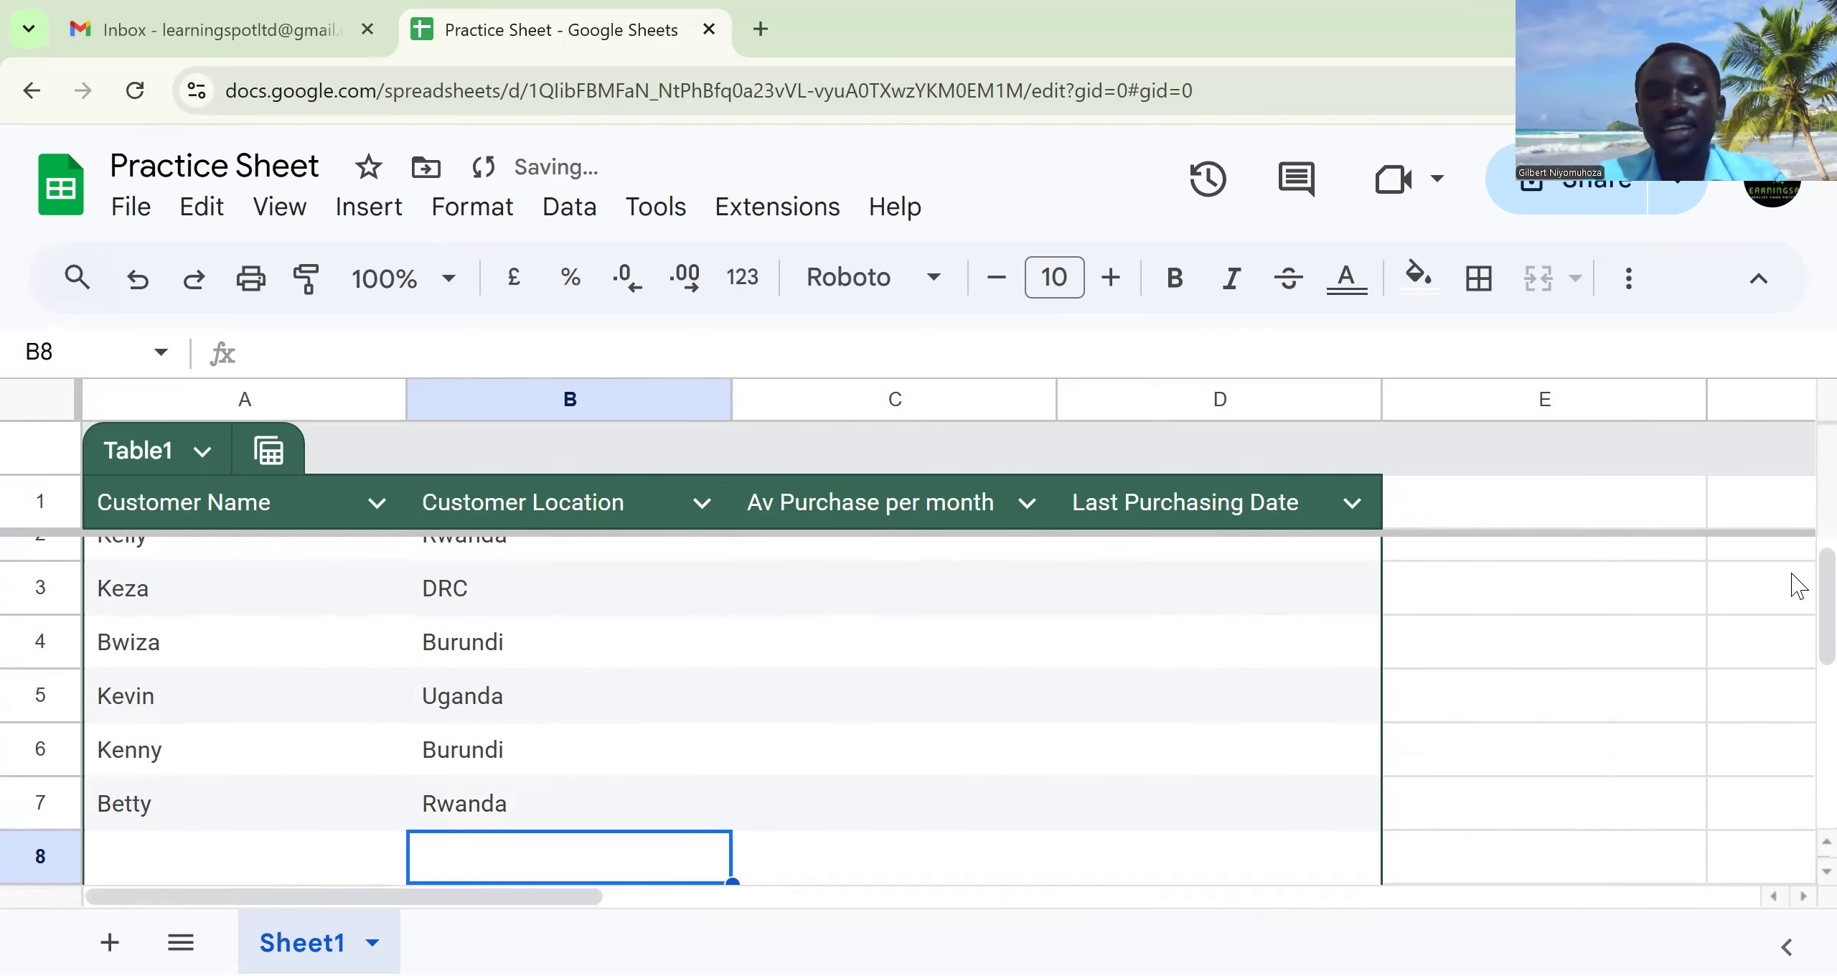
Fill Av Purchase per month in C2 to C7 with 50, 60, 30, 50, 80 and 40
left_click(858, 580)
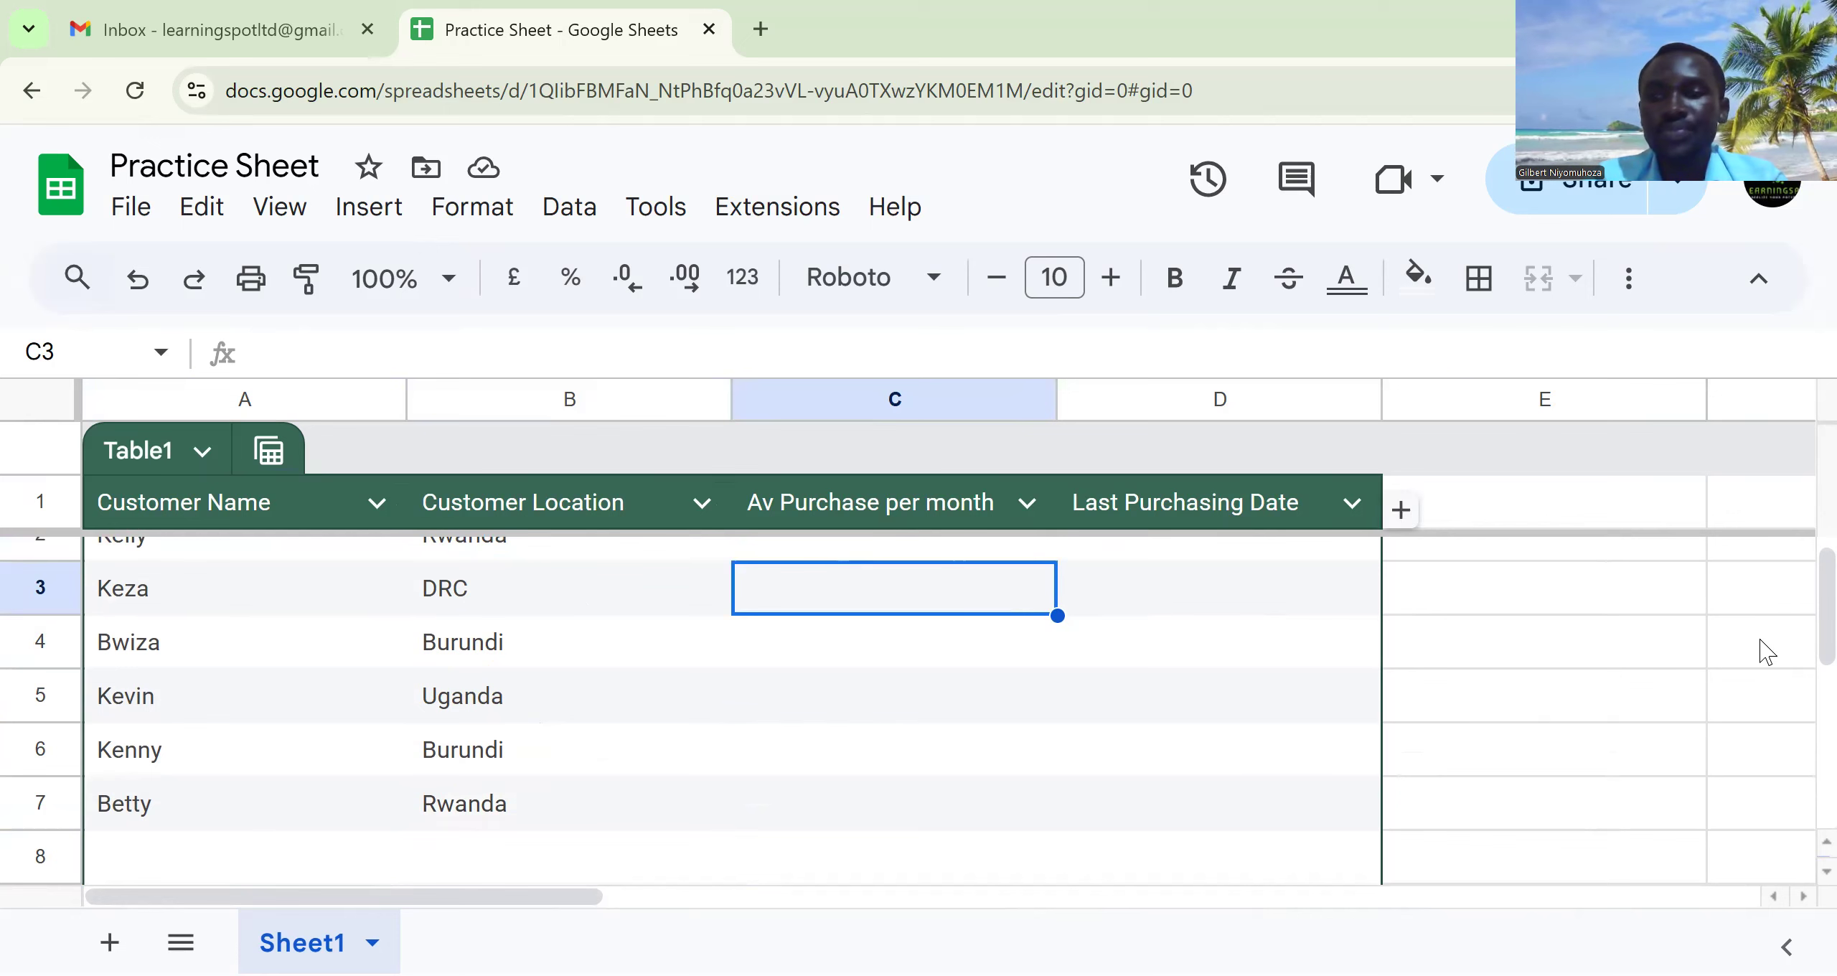
scroll(1794, 574, "up", 1)
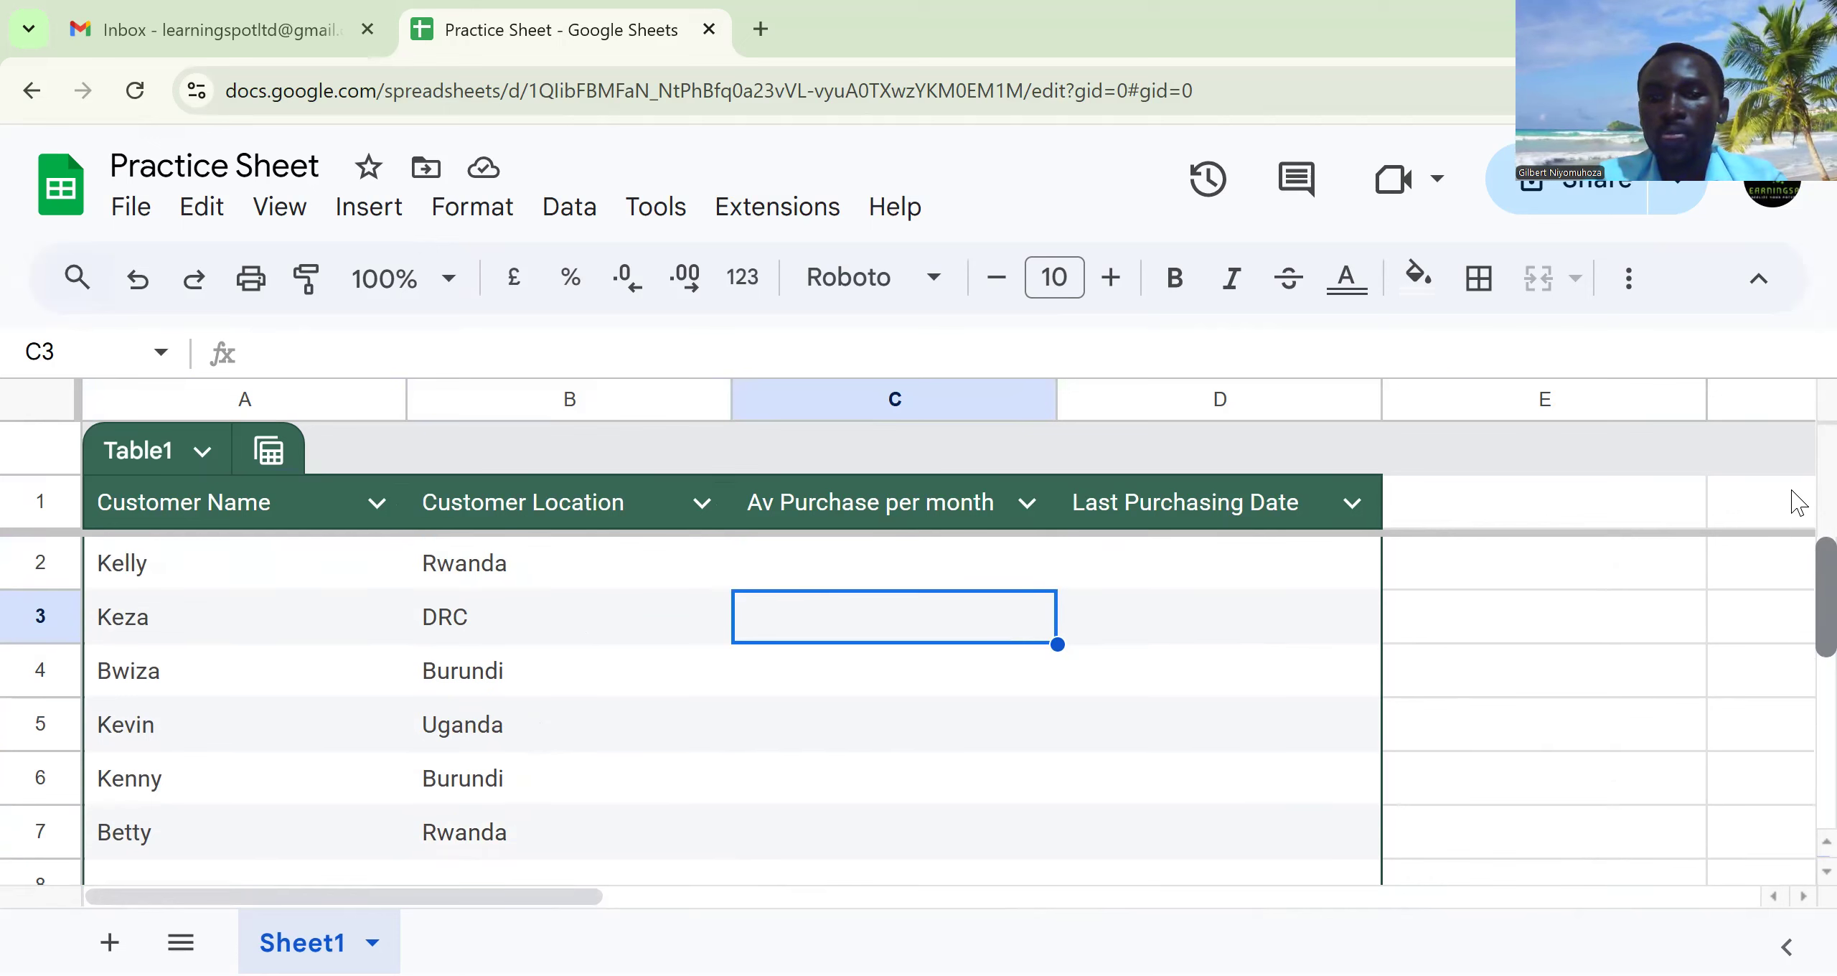
left_click(870, 583)
type("50")
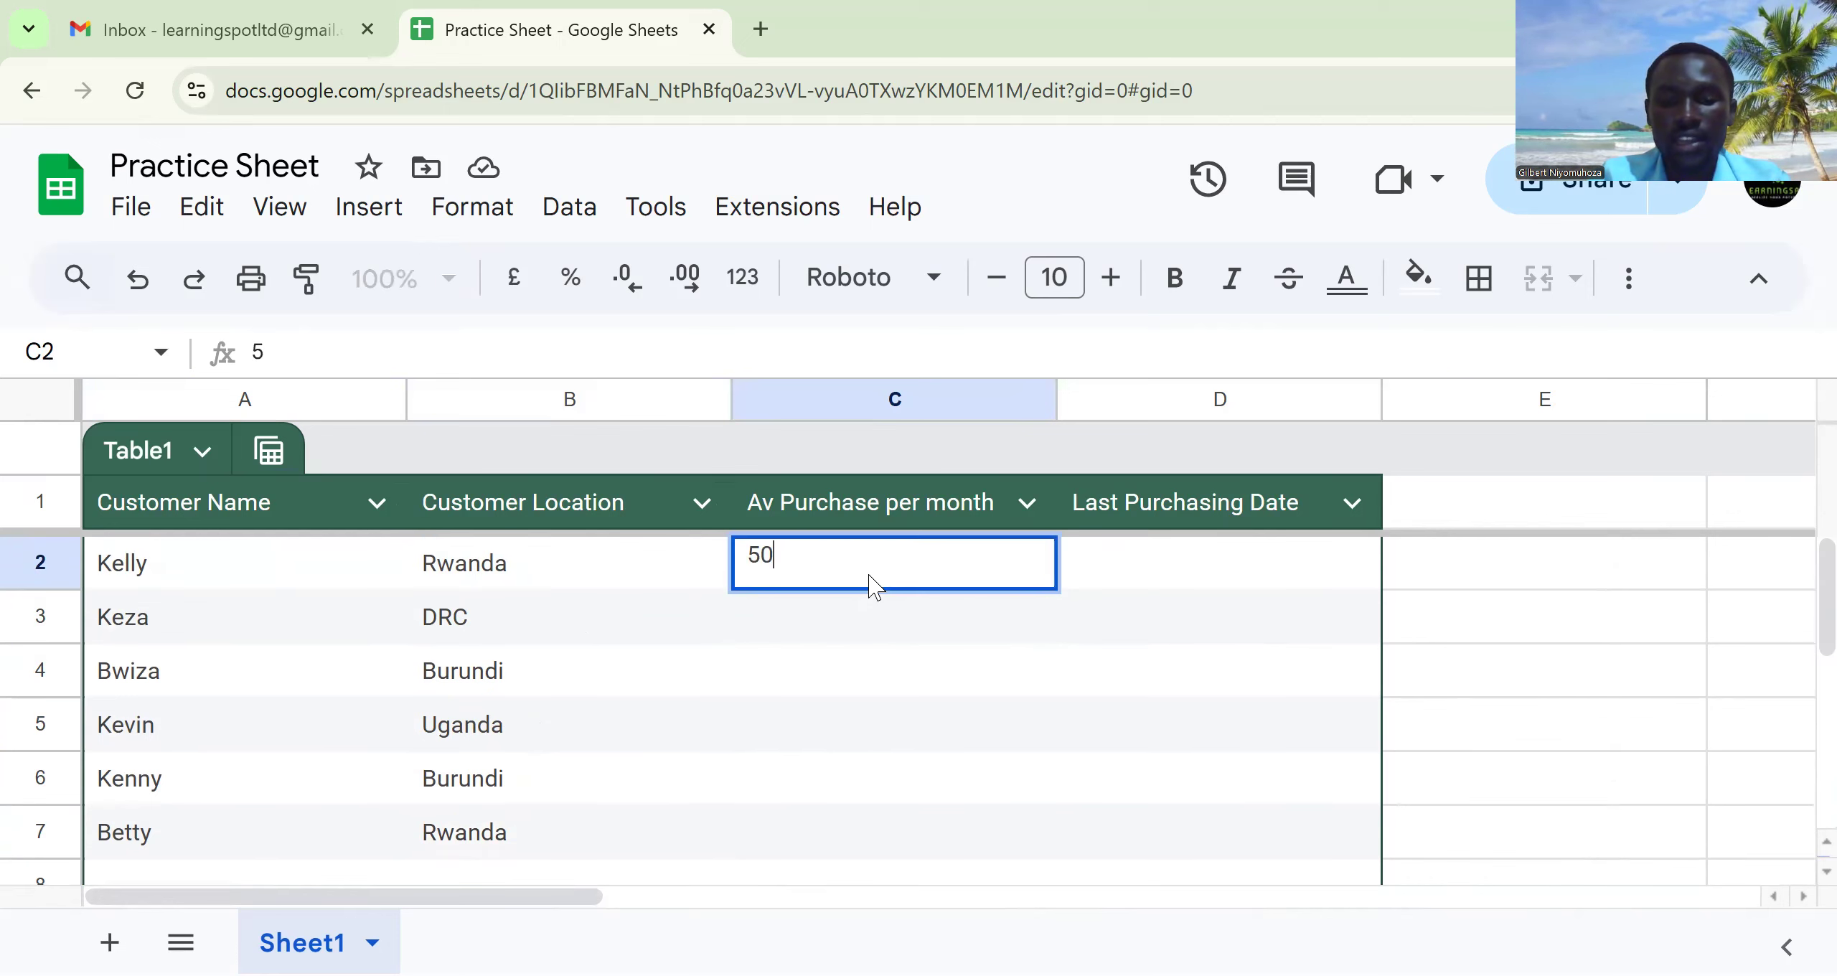
key("Return")
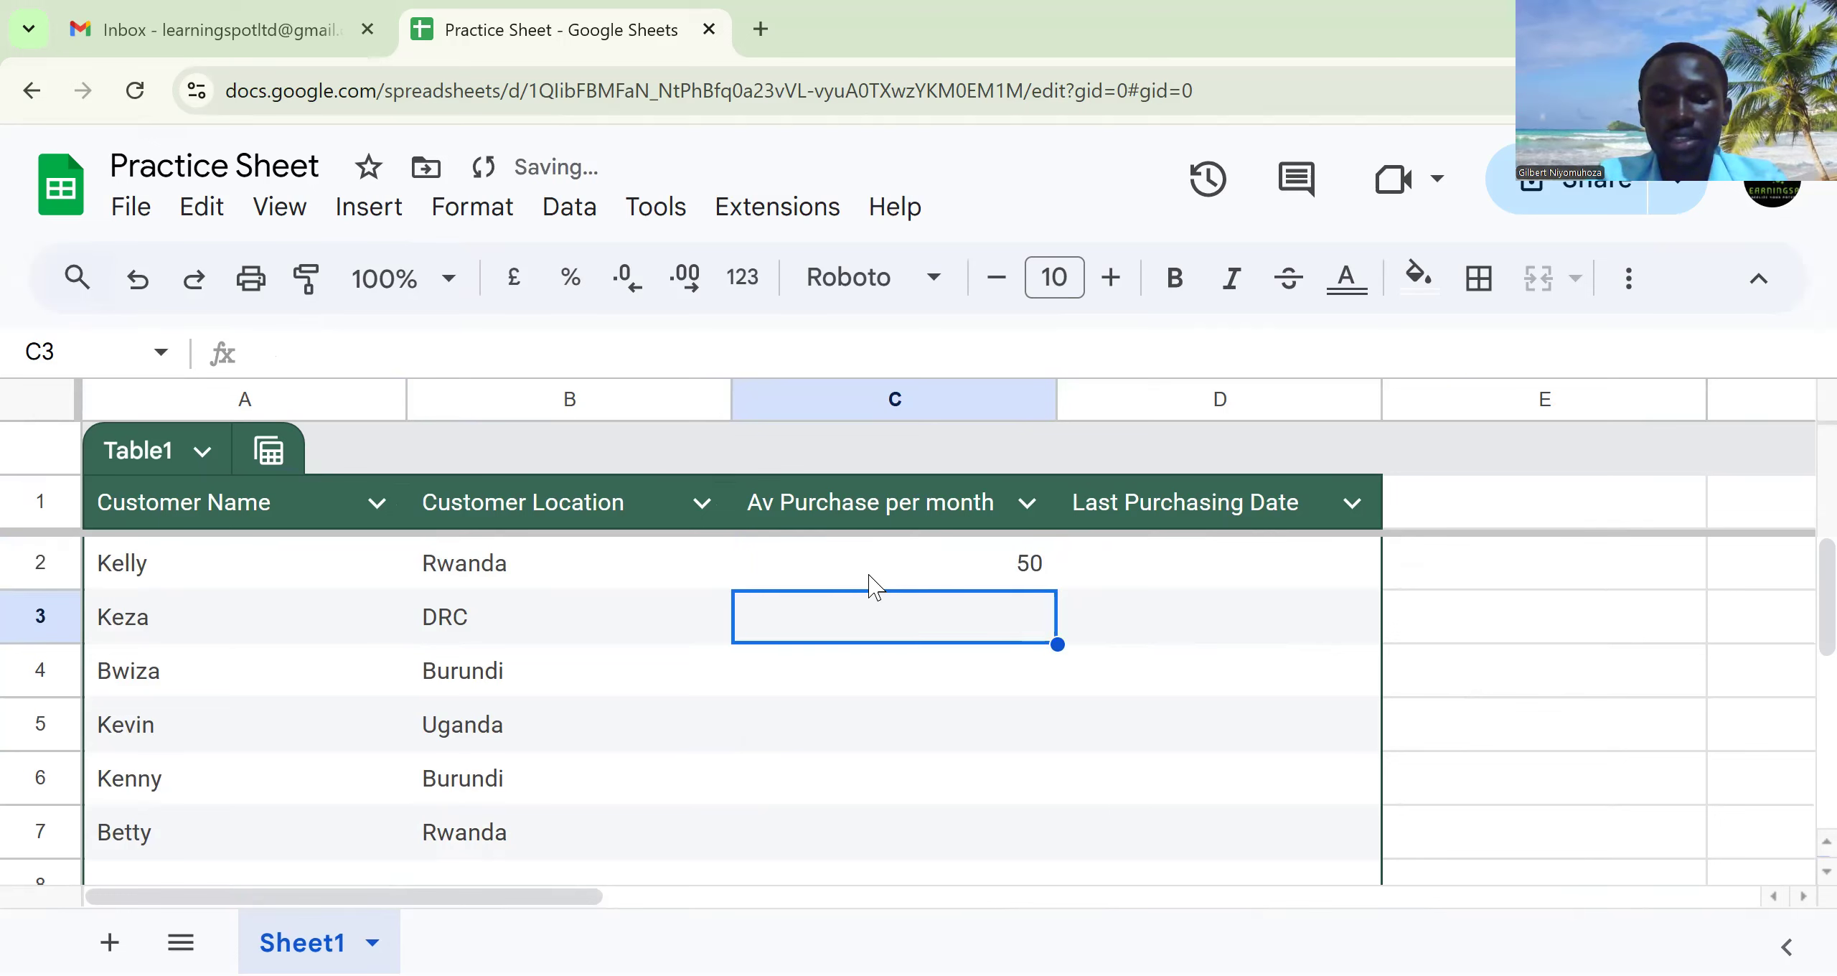
type("60")
key("Return")
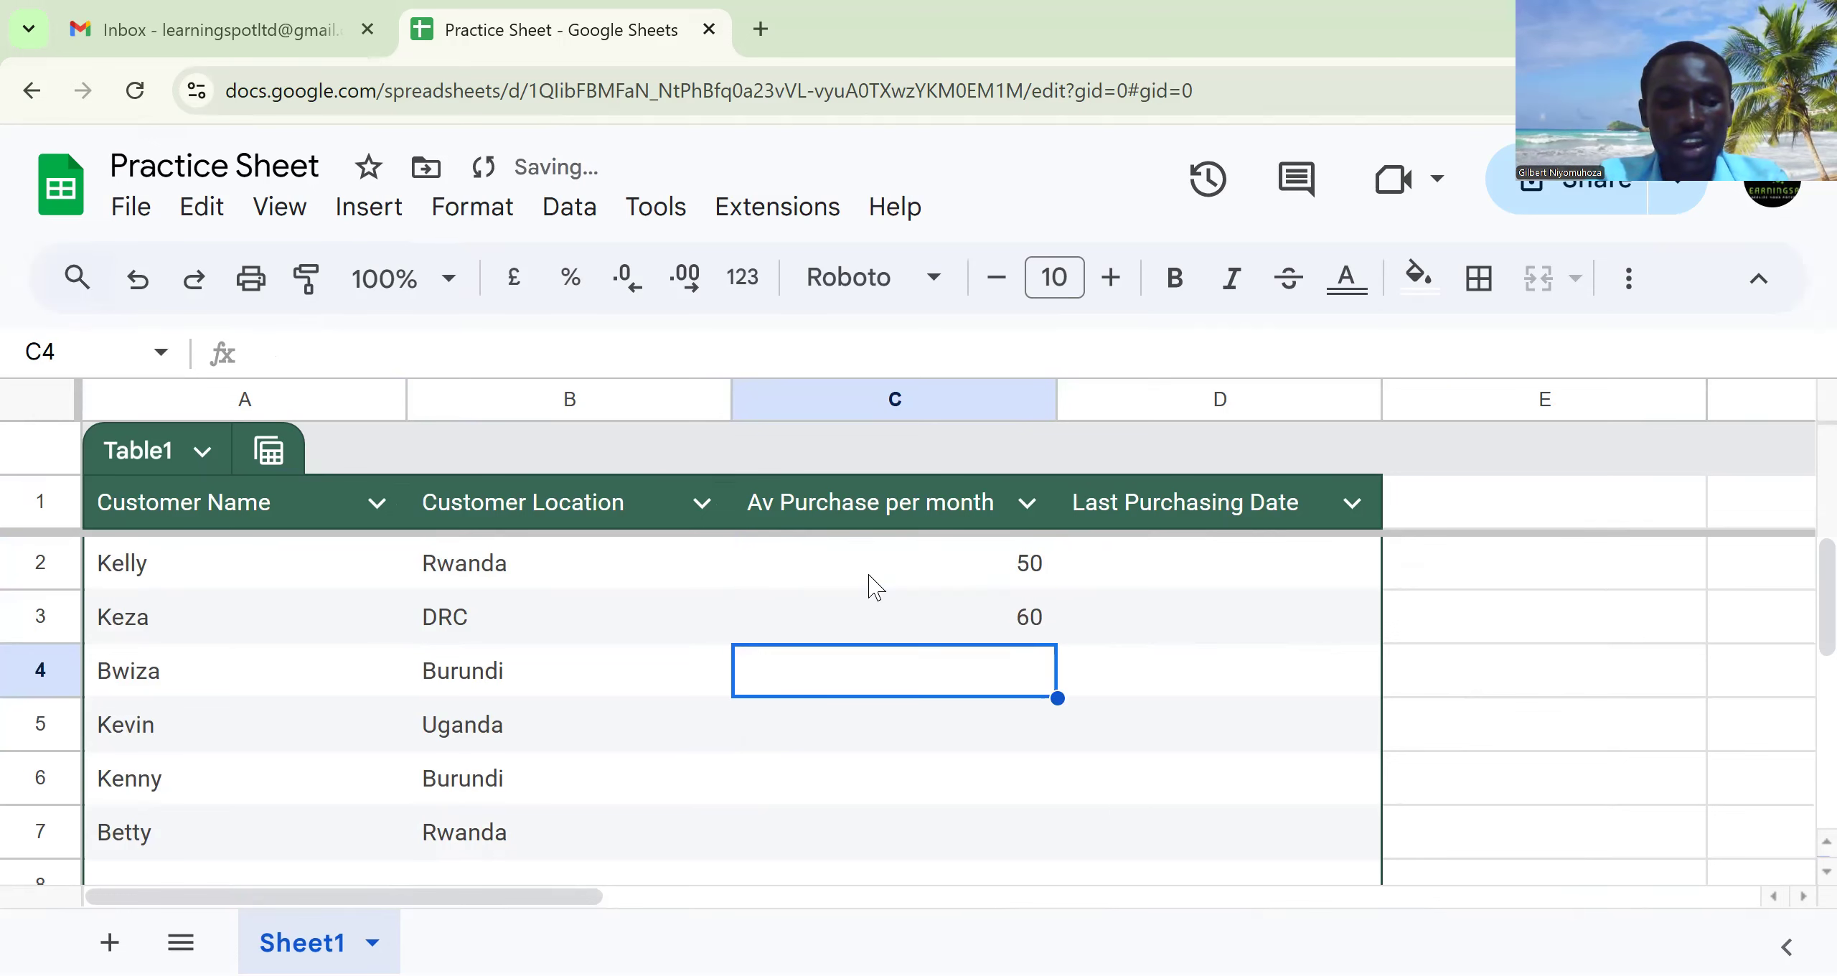
type("30")
key("Return")
type("50")
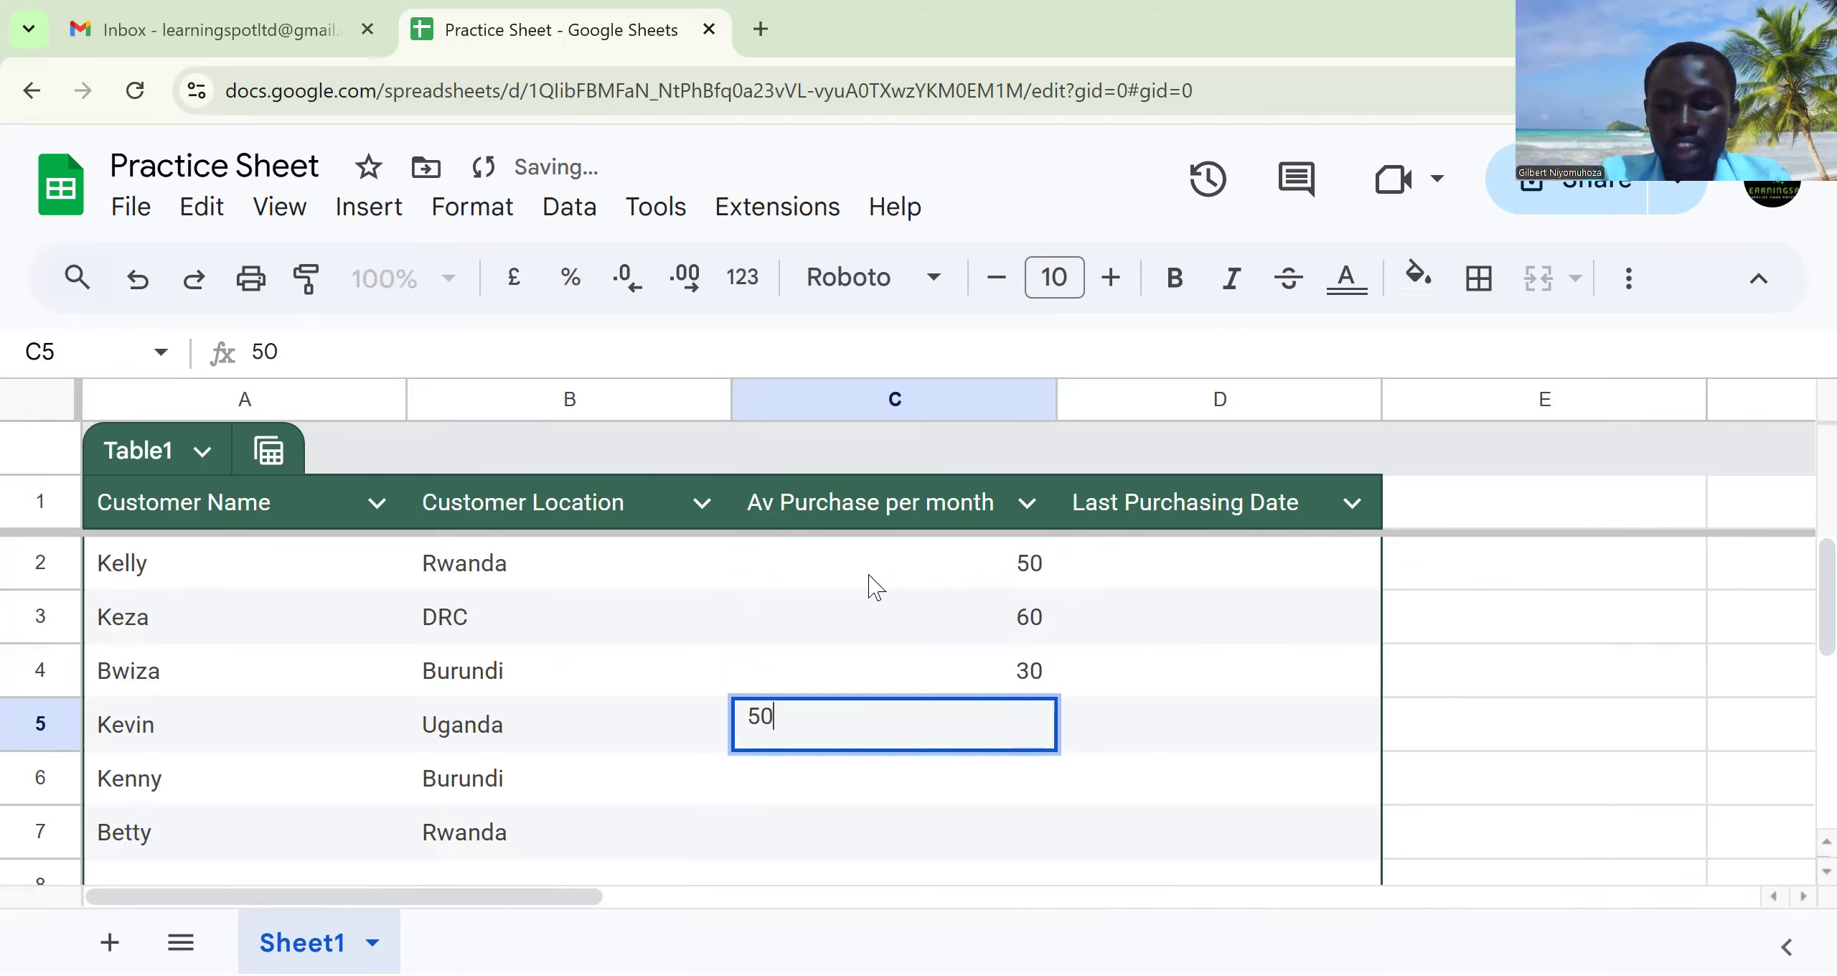
key("Return")
type("80")
type("40")
key("Return")
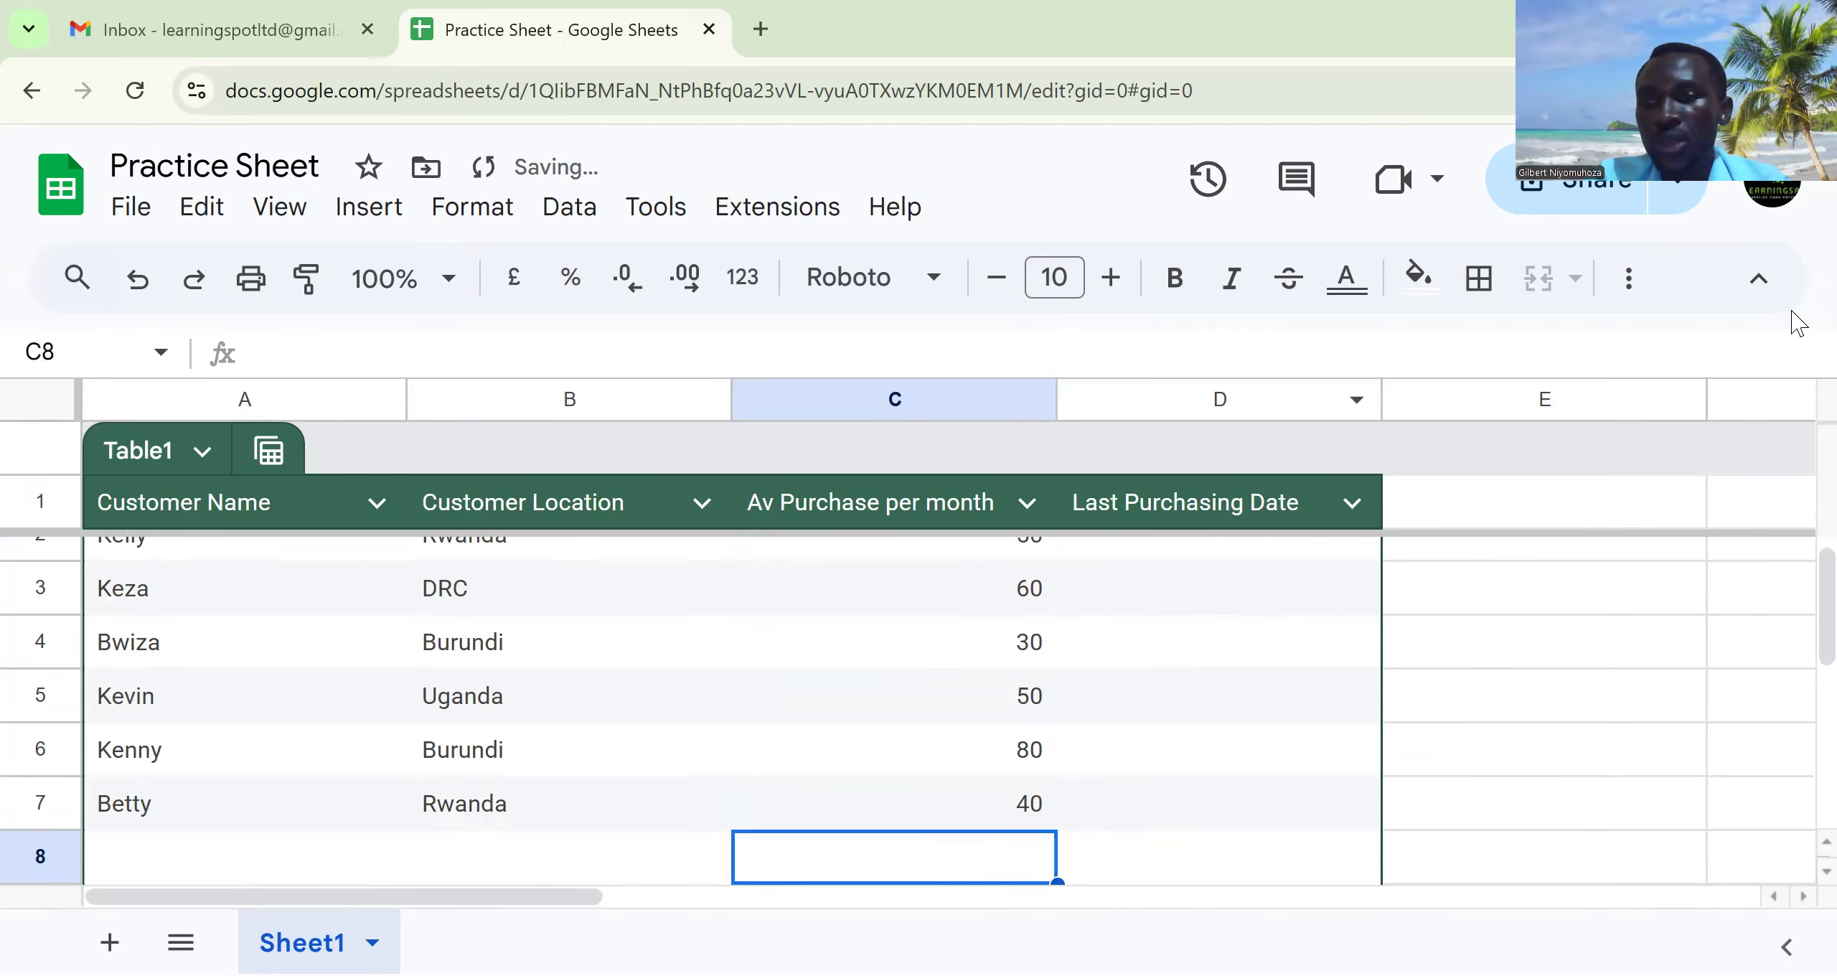
Enter 21/2/2025 as the Last Purchasing Date in D2 and fill the date series down to D7
scroll(1794, 574, "up", 1)
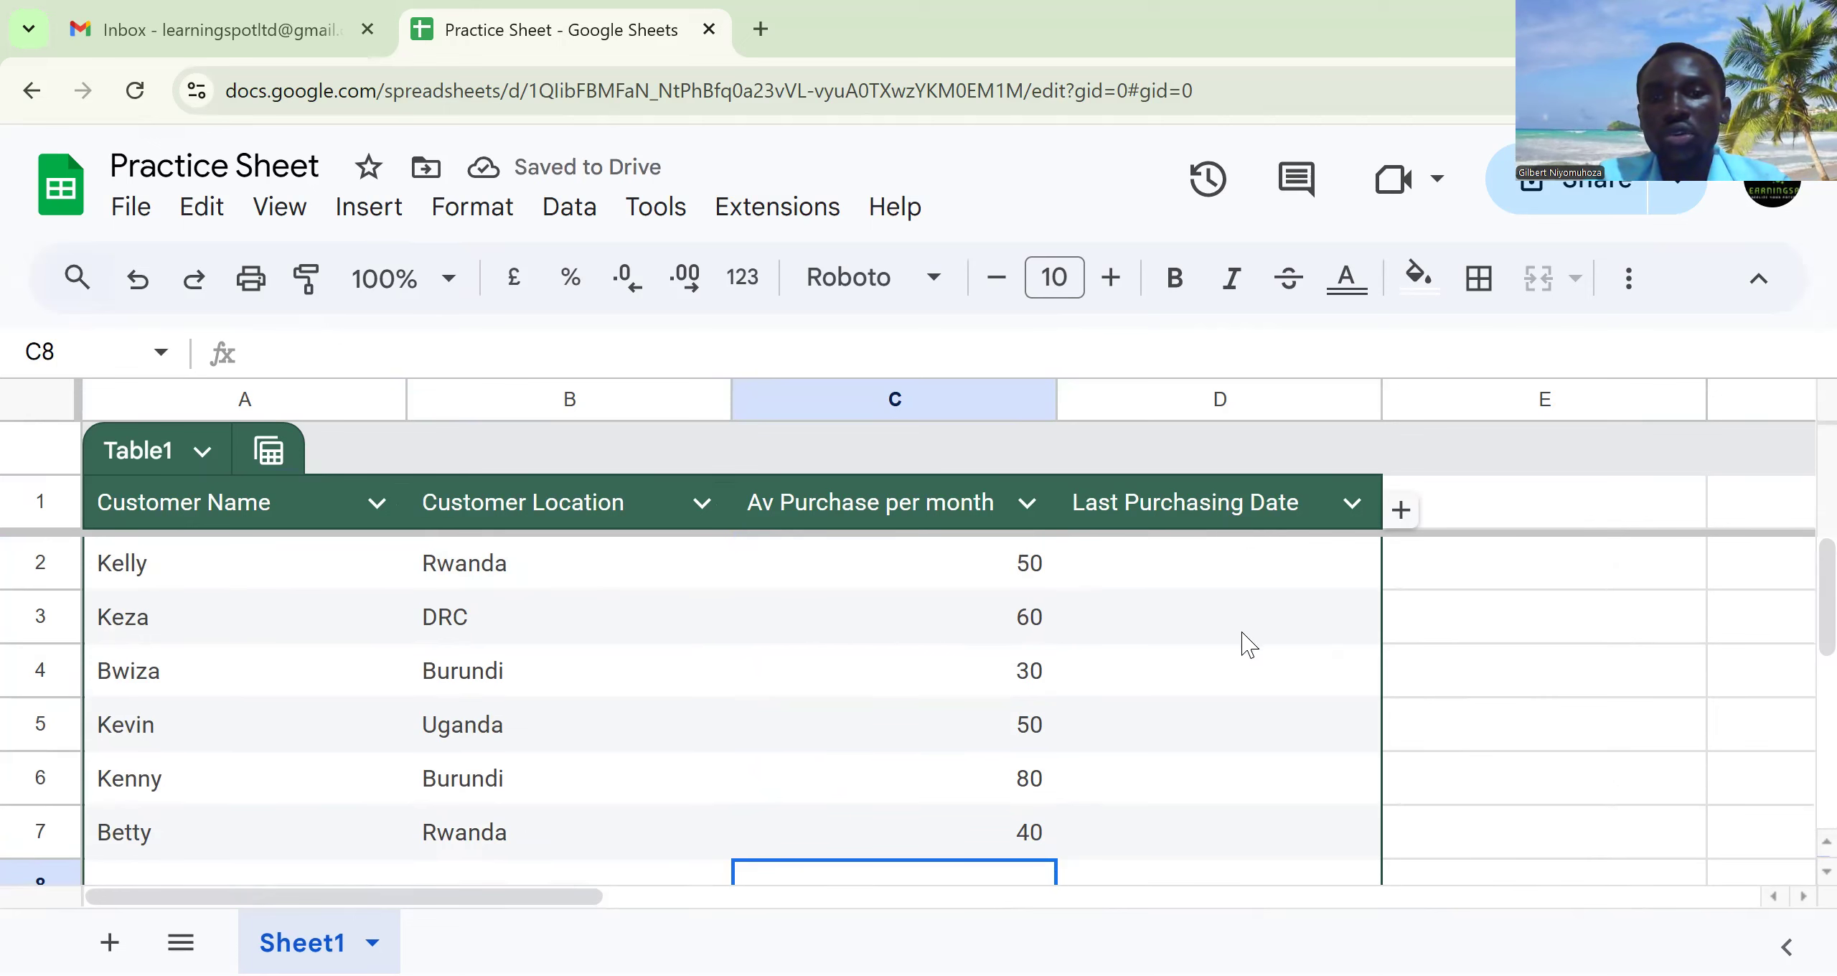
left_click(1157, 574)
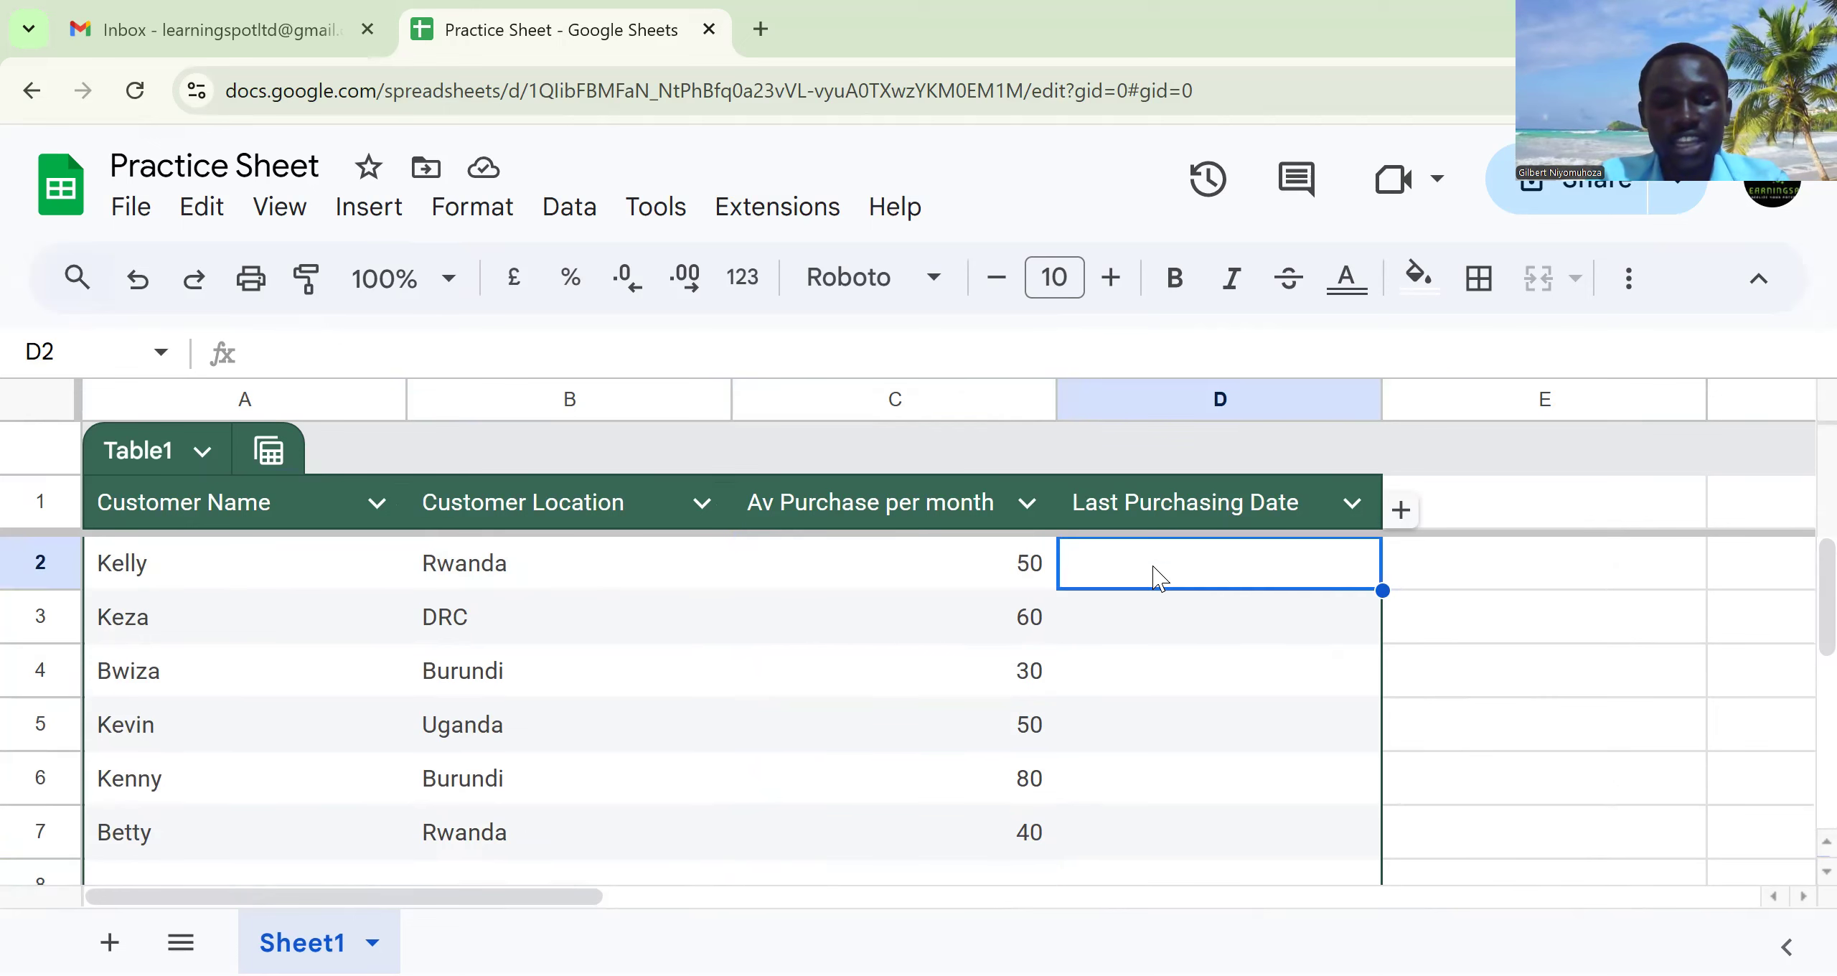
type("21/2/")
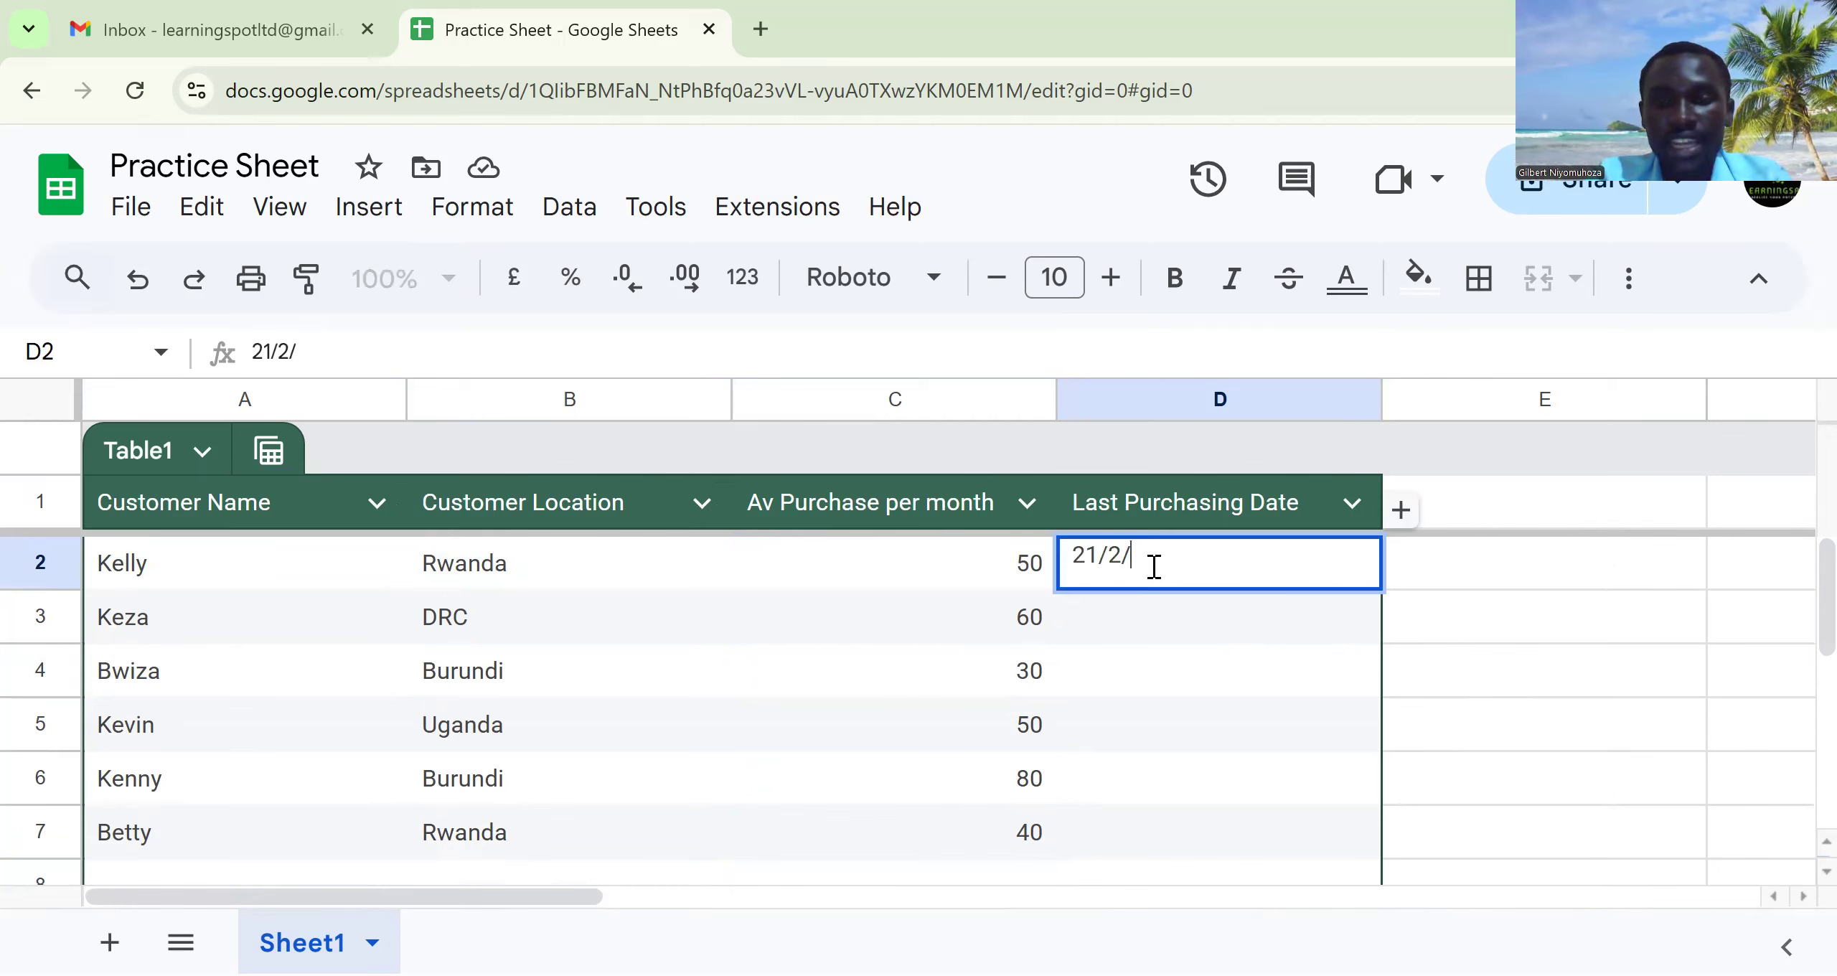
type("2025")
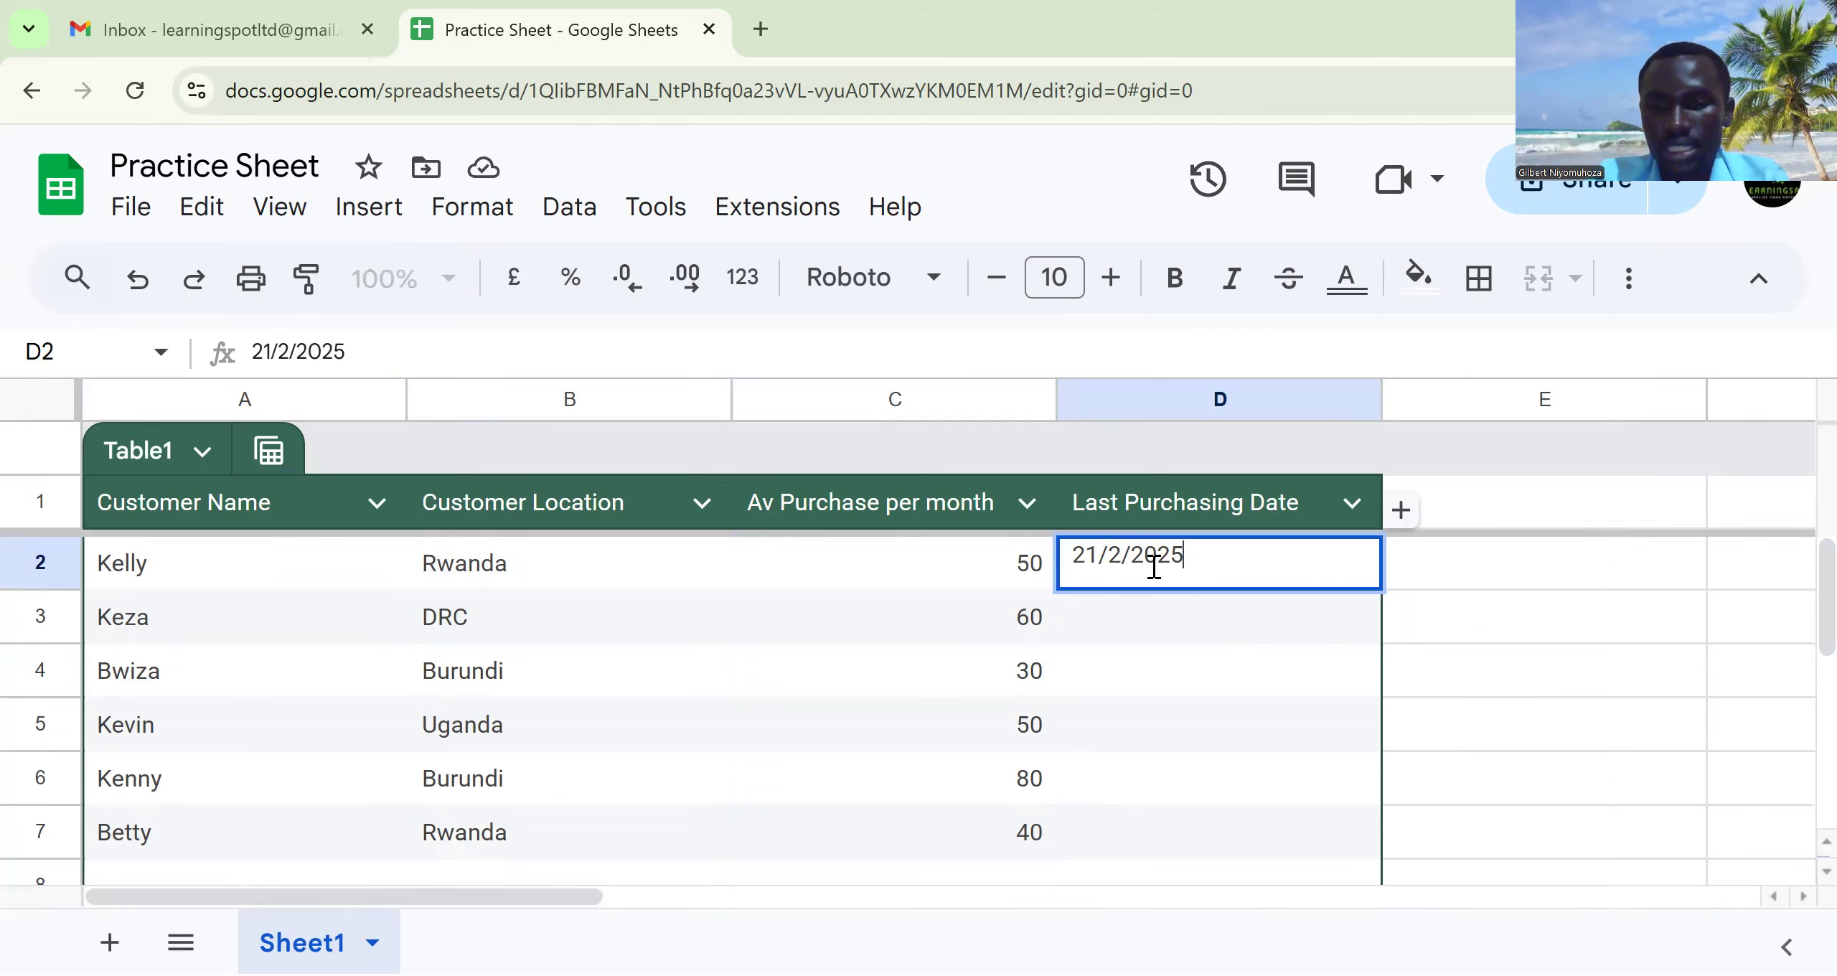
key("Return")
left_click(1294, 556)
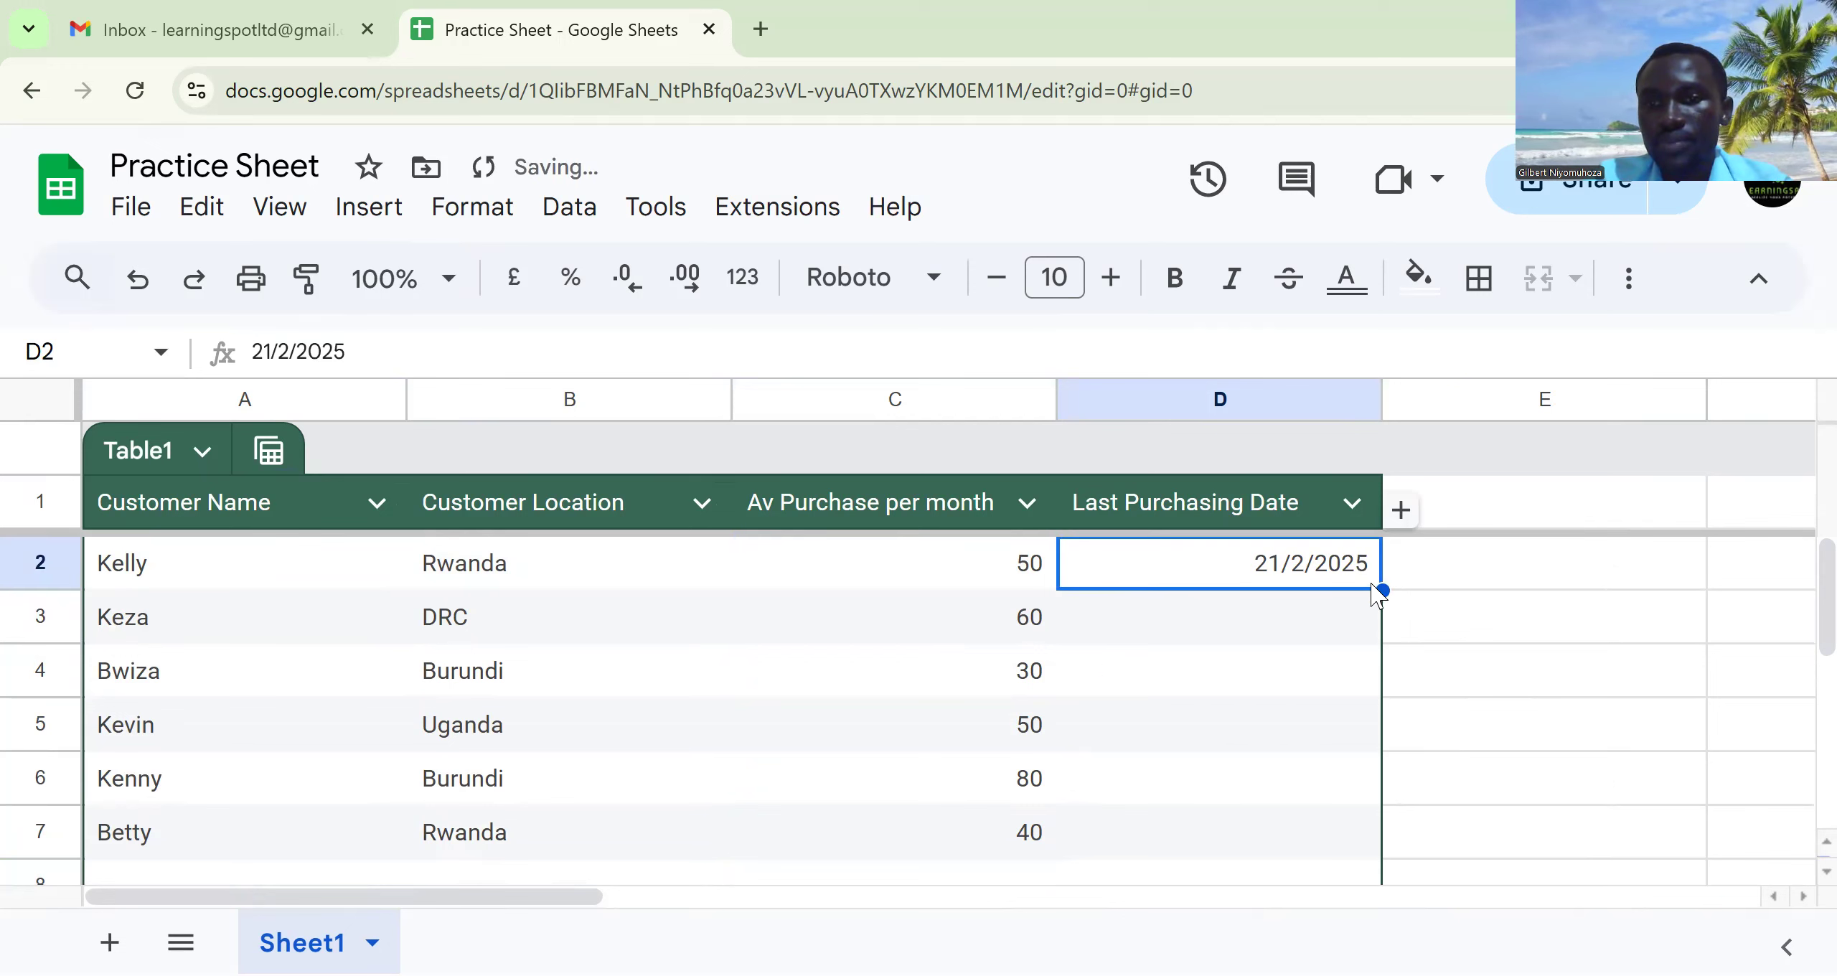
left_click_drag(1382, 591, 1362, 848)
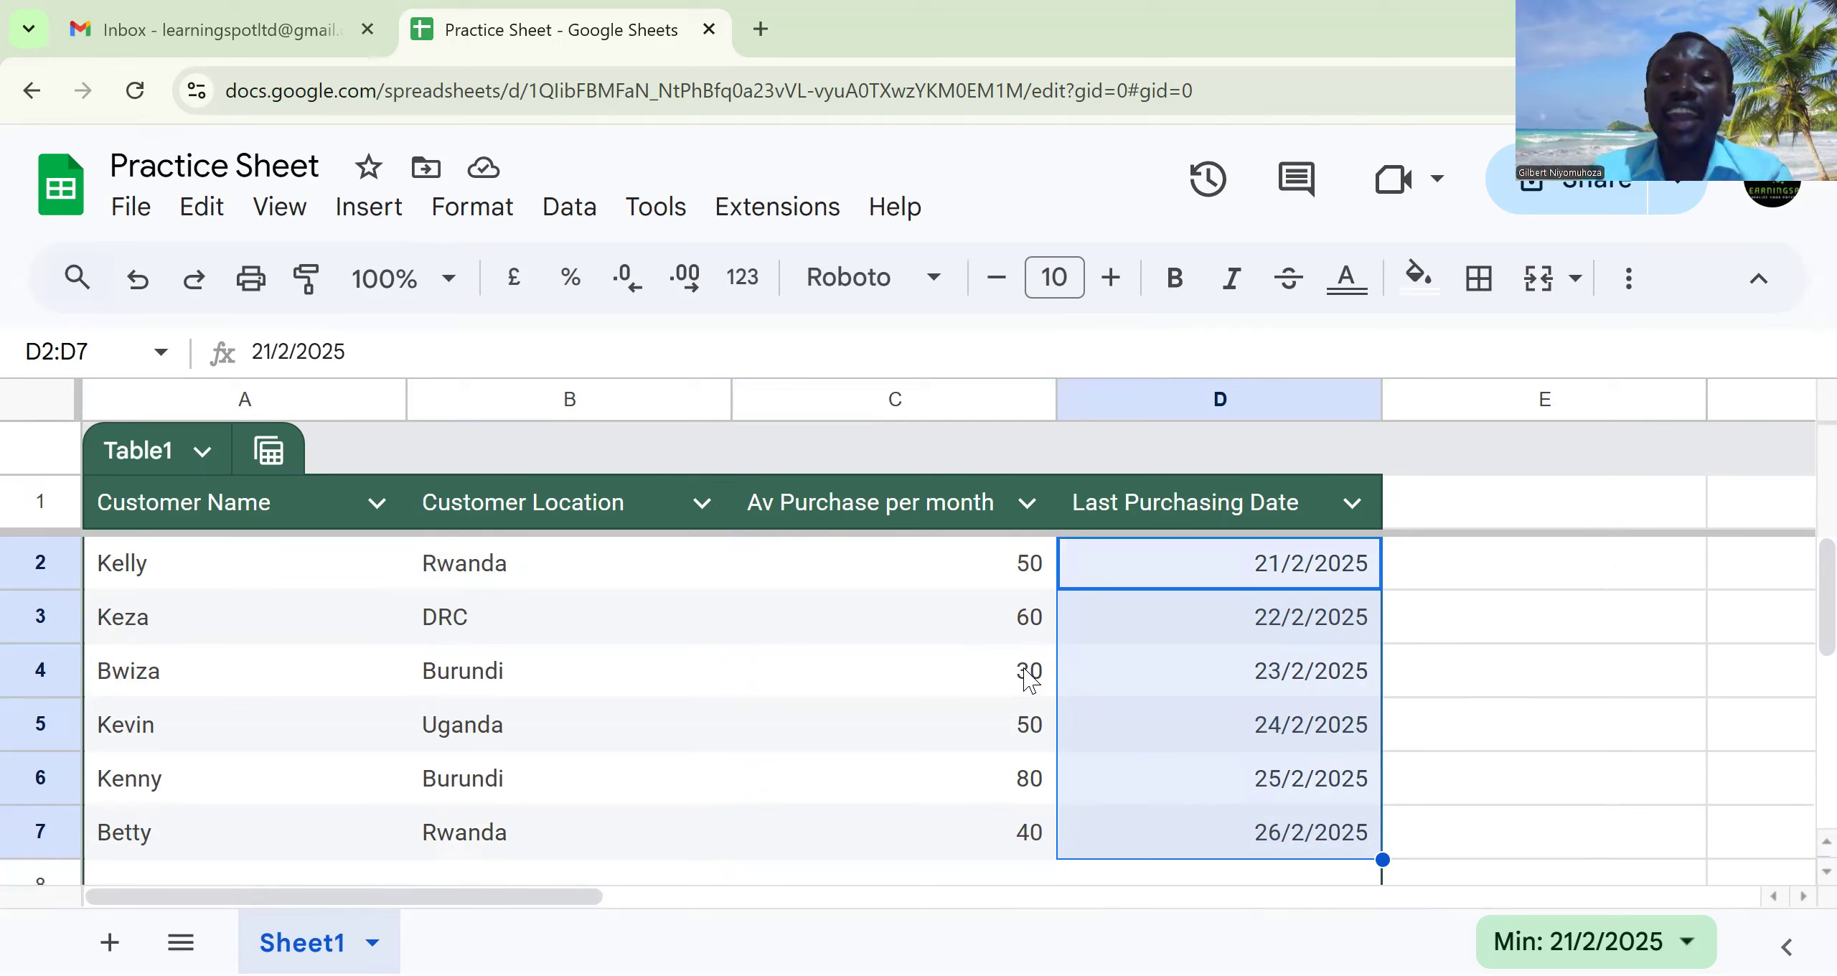
left_click(1181, 580)
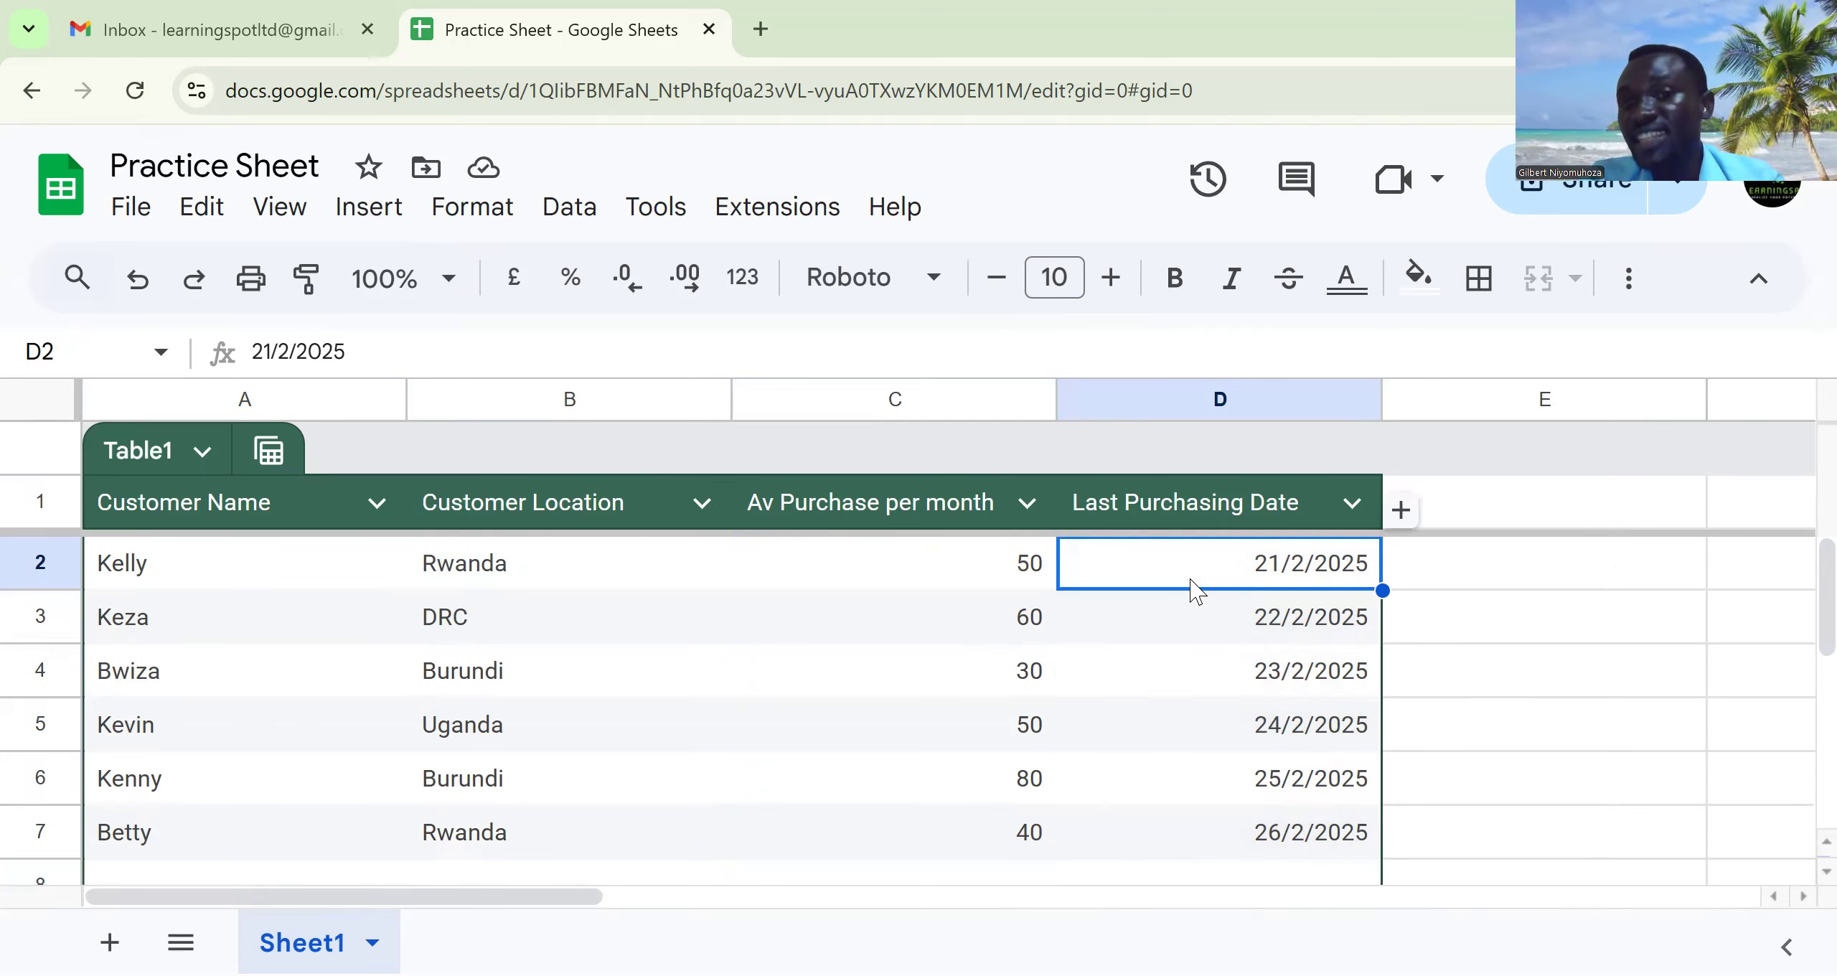
left_click(1218, 639)
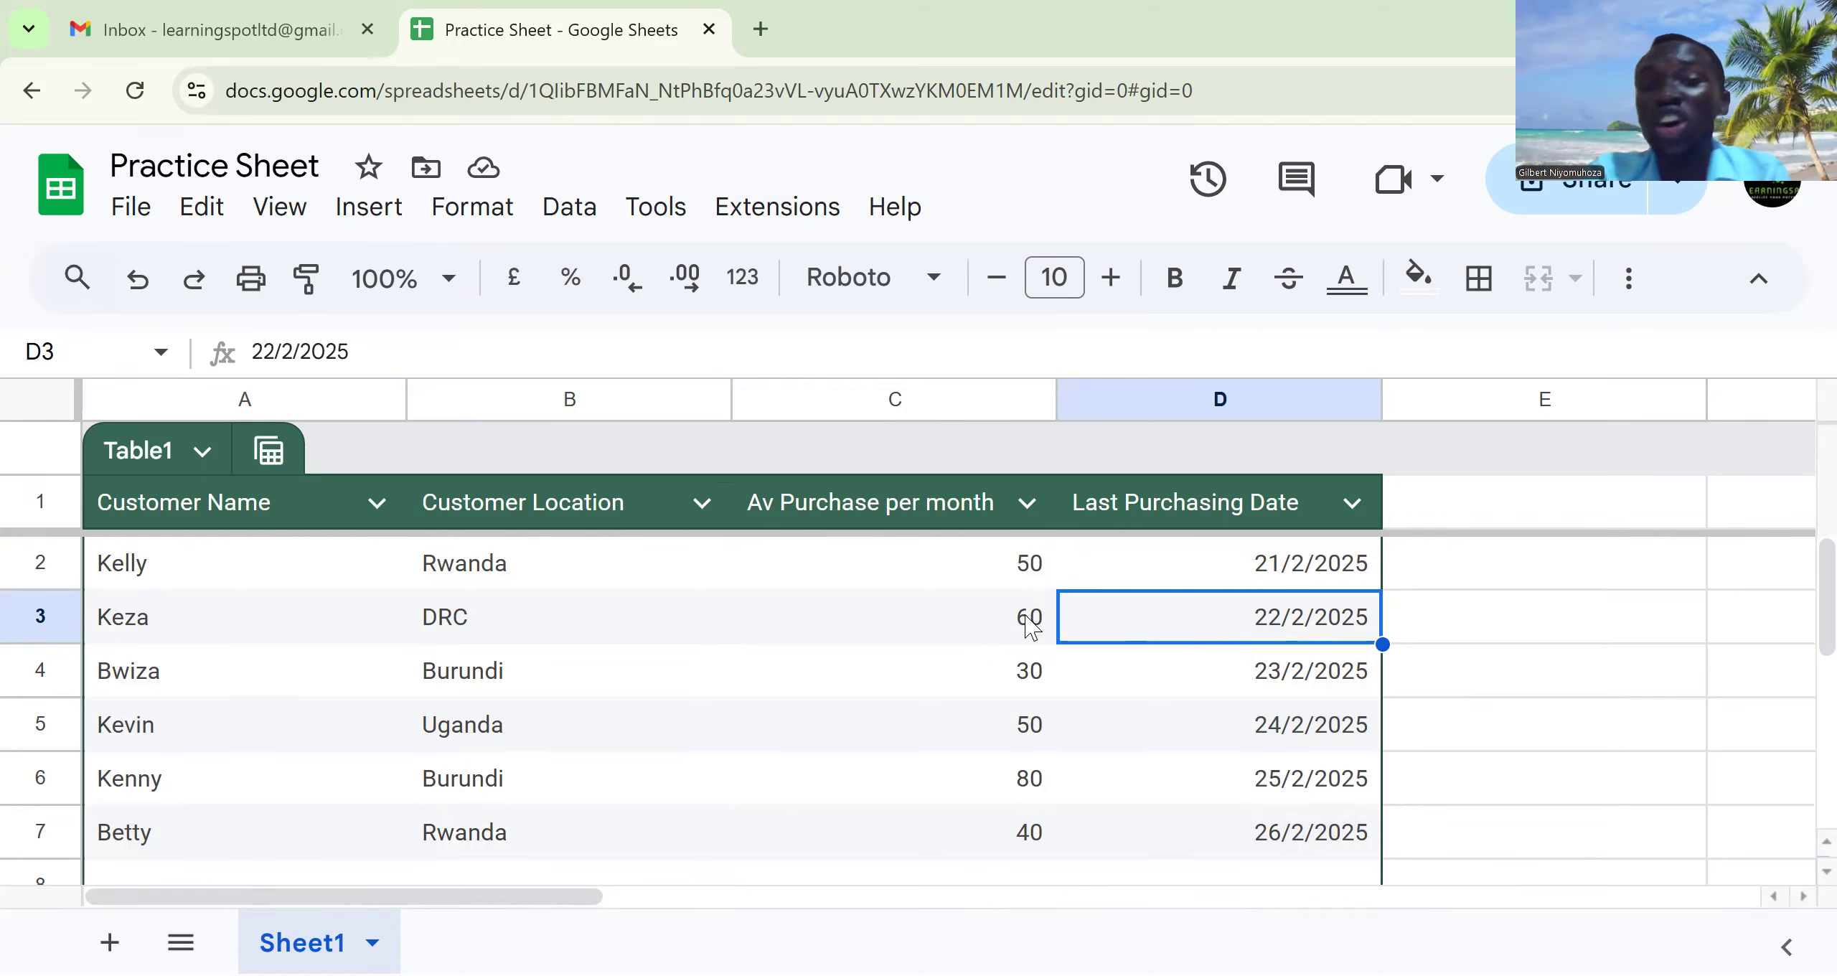
left_click(1235, 578)
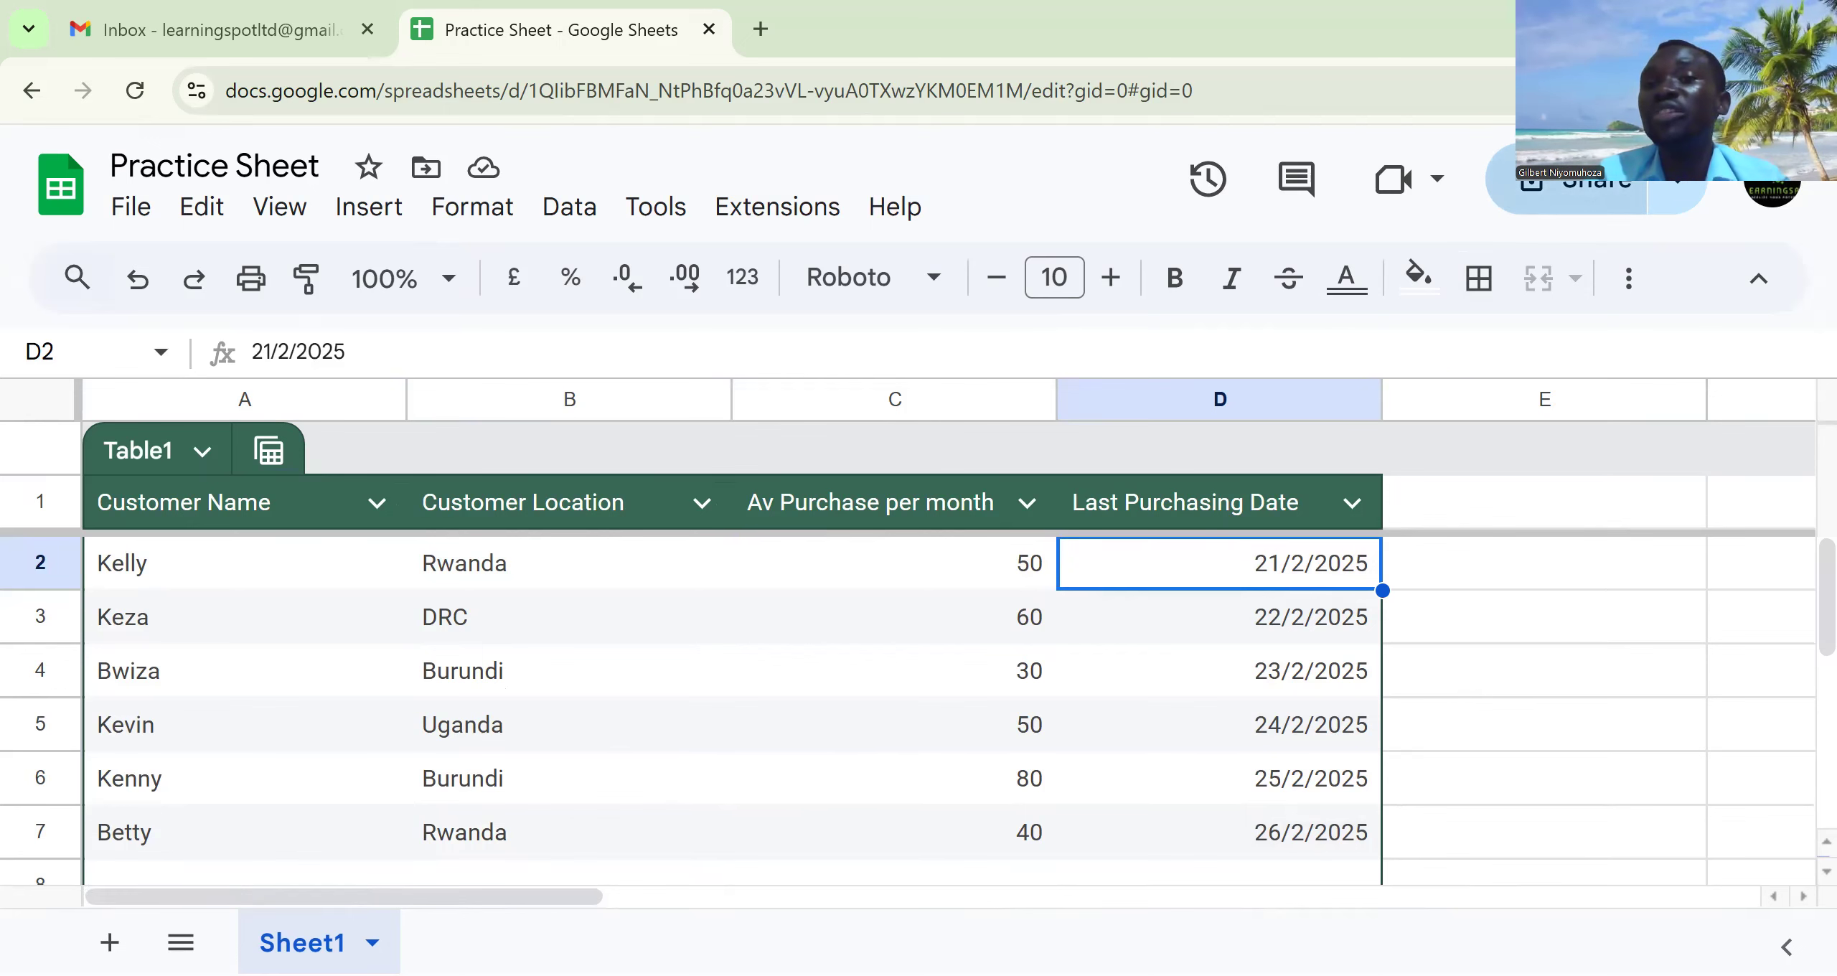
Open the sharing settings for "Practice Sheet" and add the first suggested contact as a recipient
left_click(1592, 190)
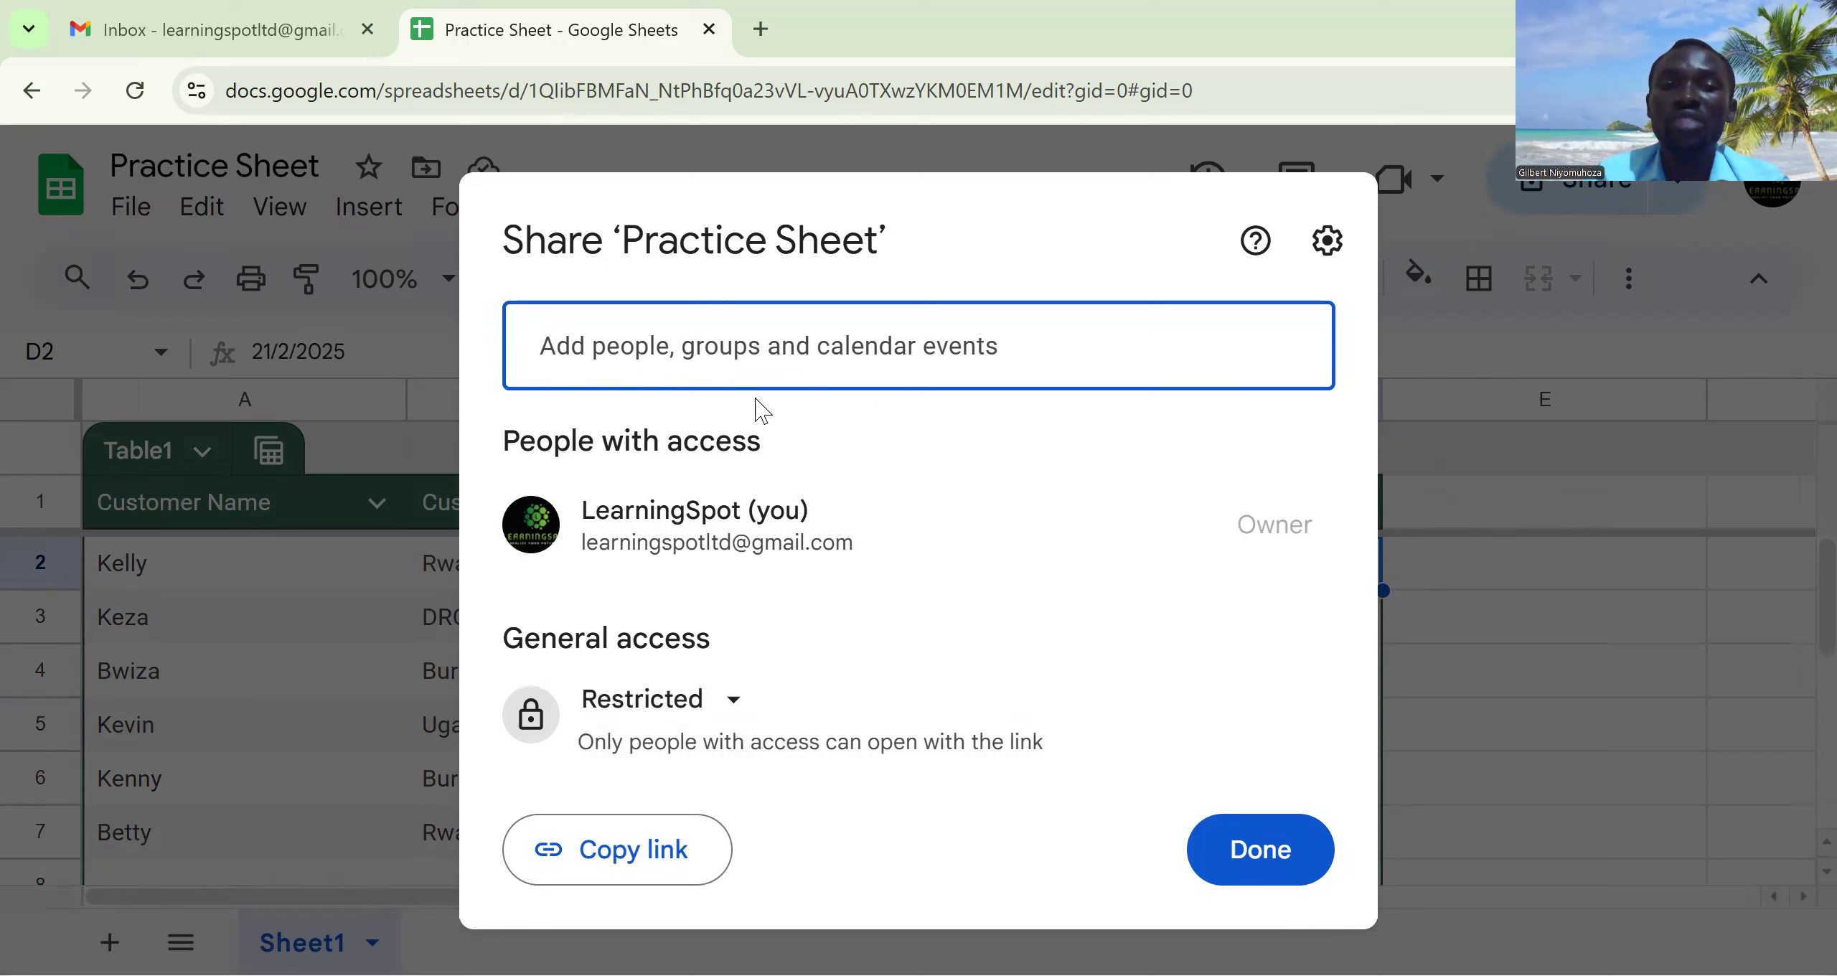
left_click(682, 368)
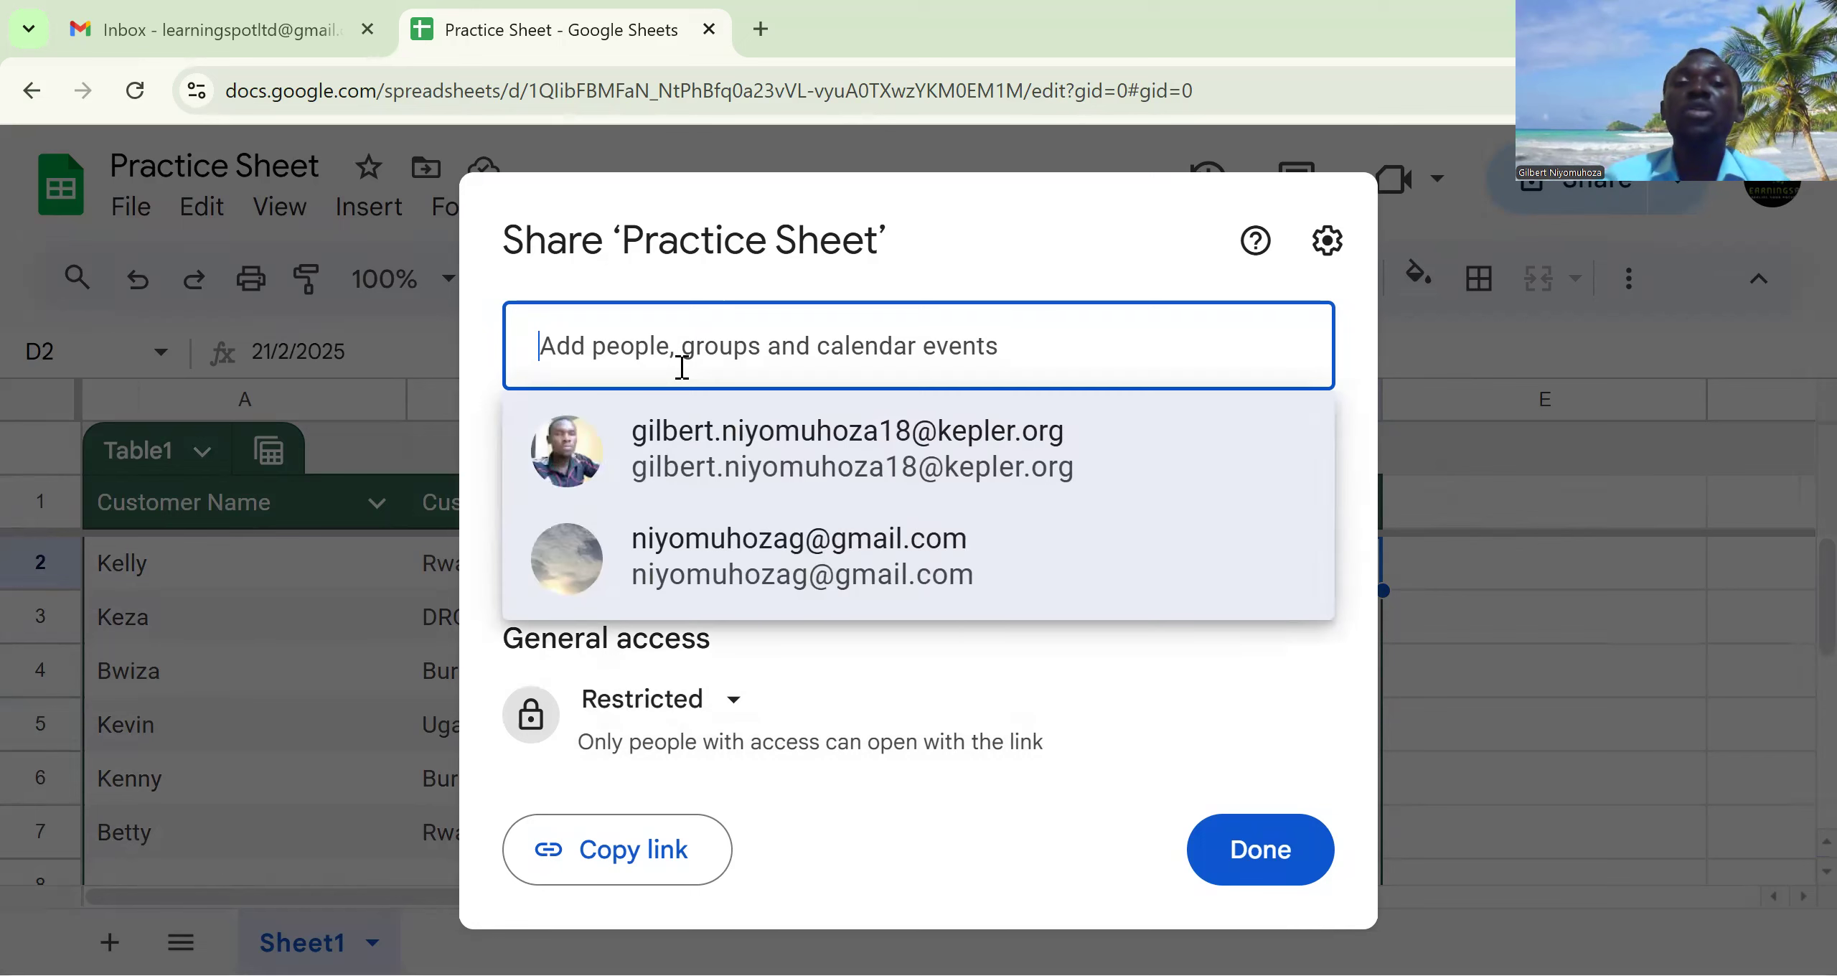
left_click(761, 459)
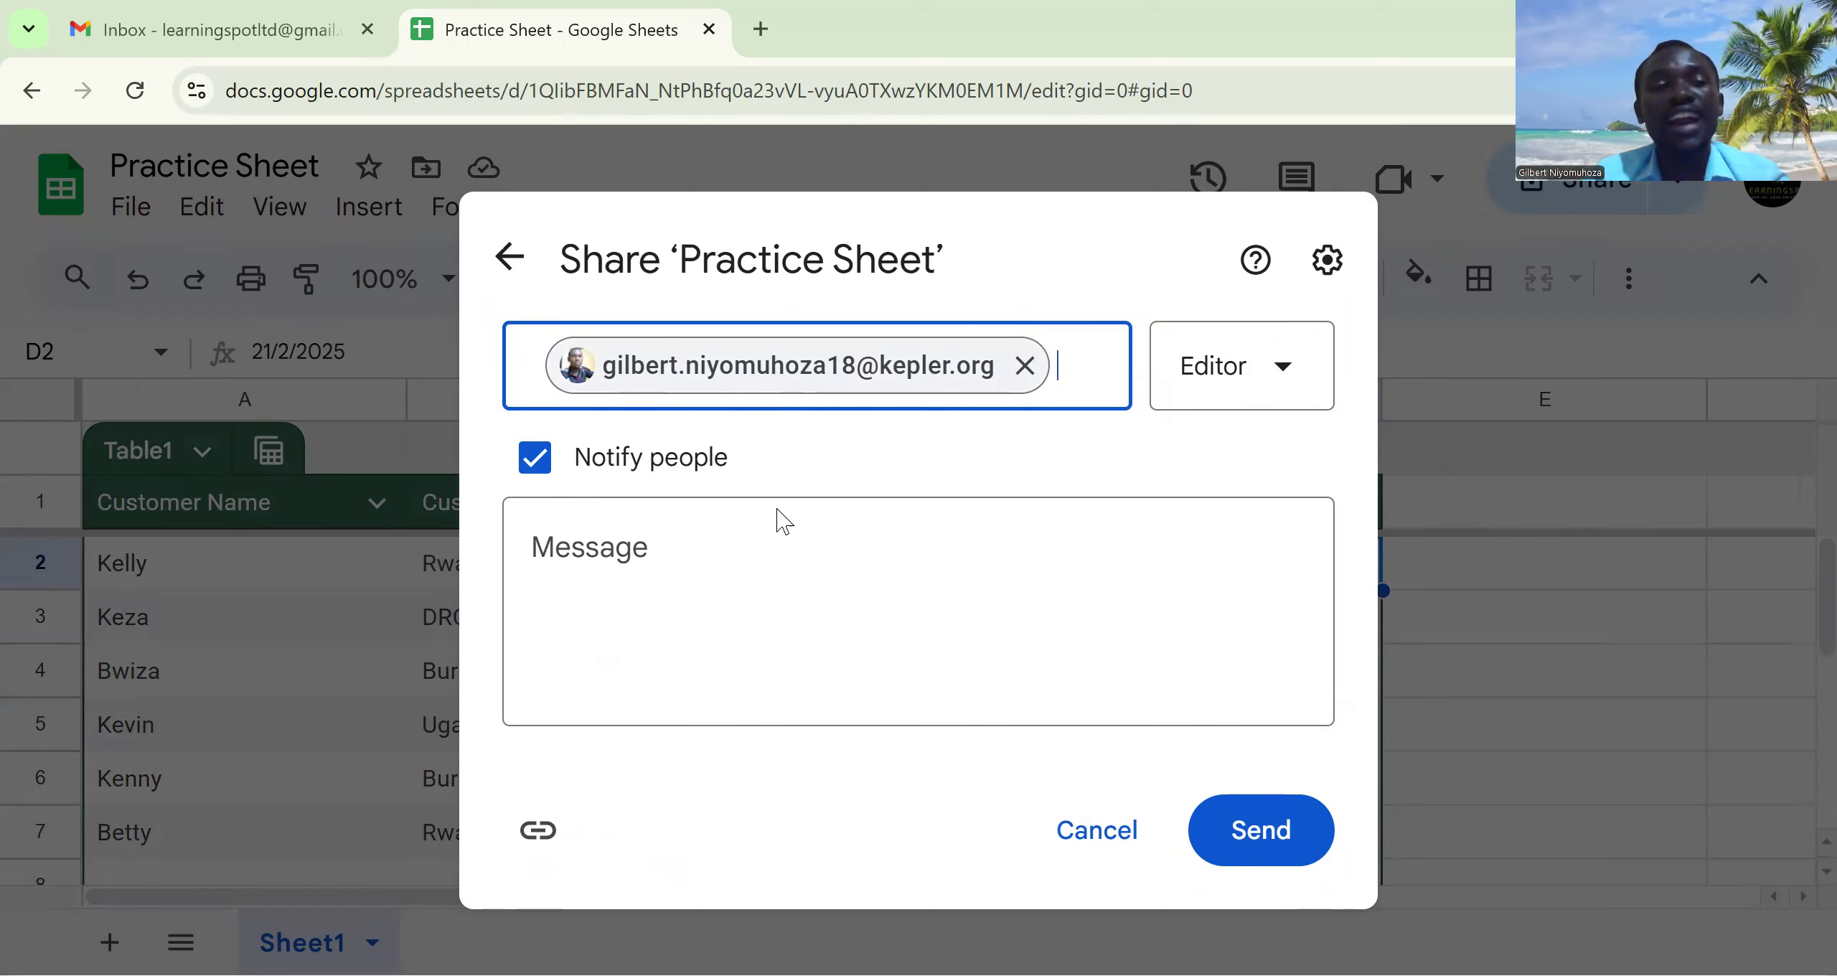
Start the share message with a greeting to the recipient by first name and a new paragraph reading "I anticipate all's well with you."
left_click(656, 560)
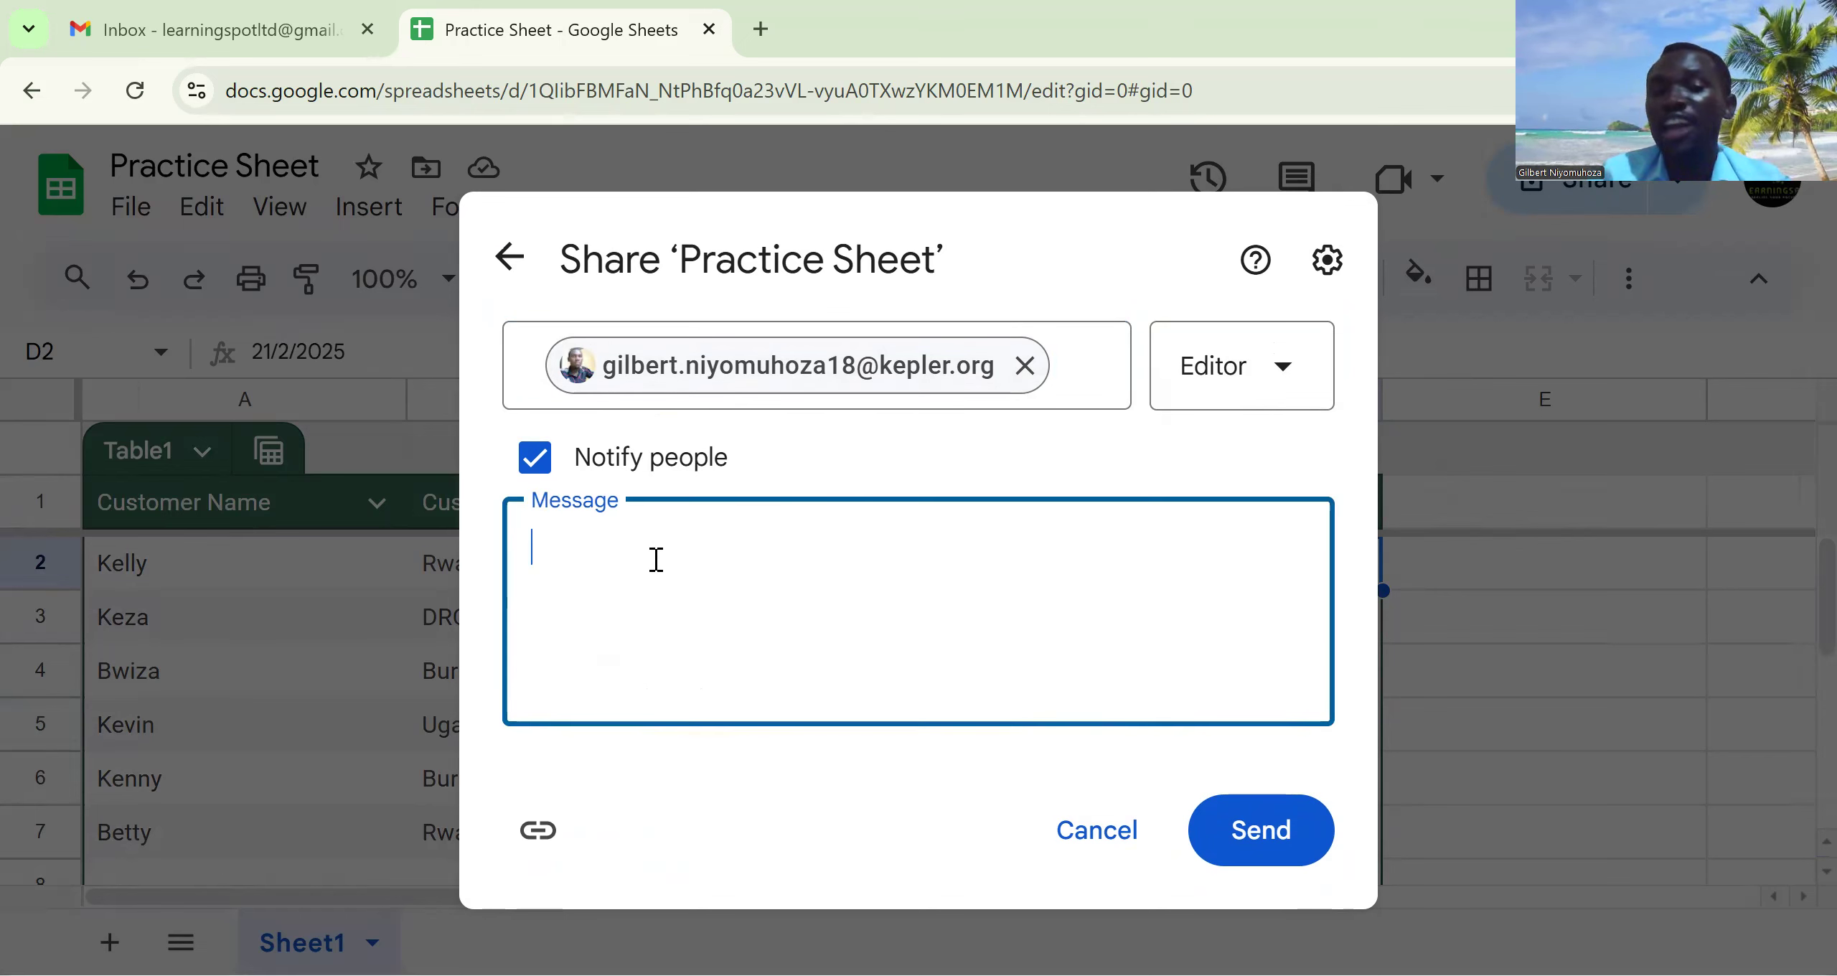
type("Hel")
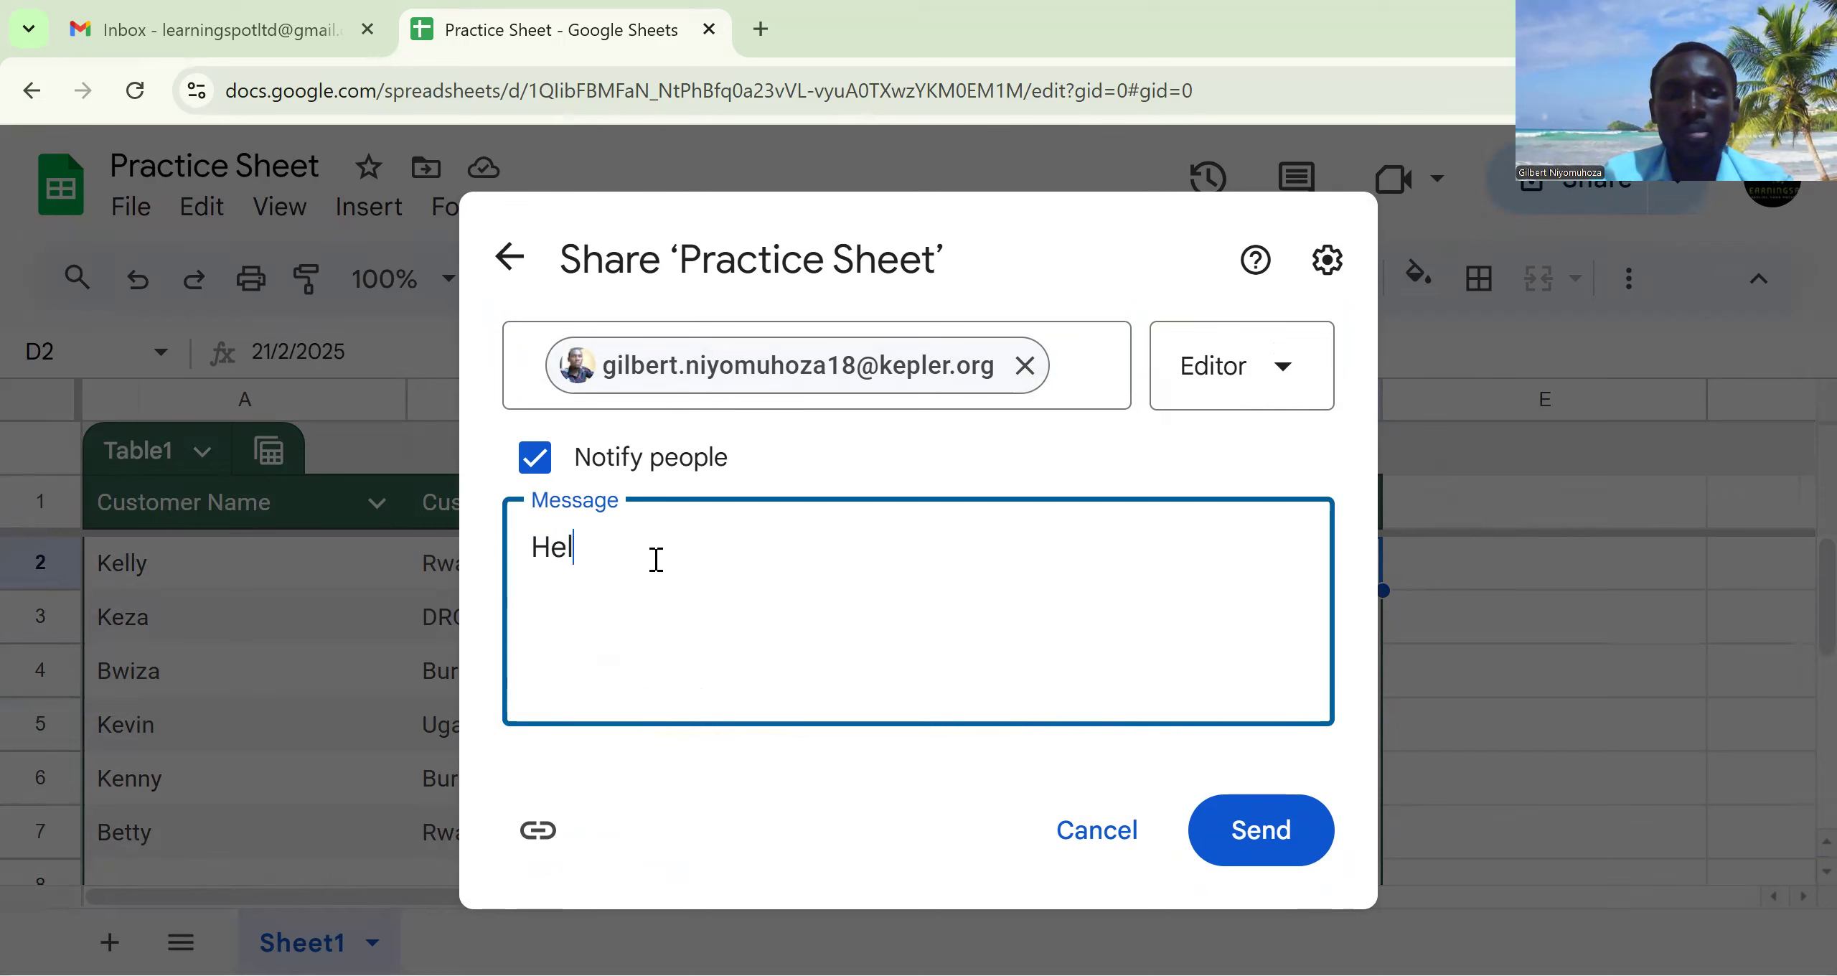
type("lo Gilbert,")
key("Return")
key("Return")
type("I antic")
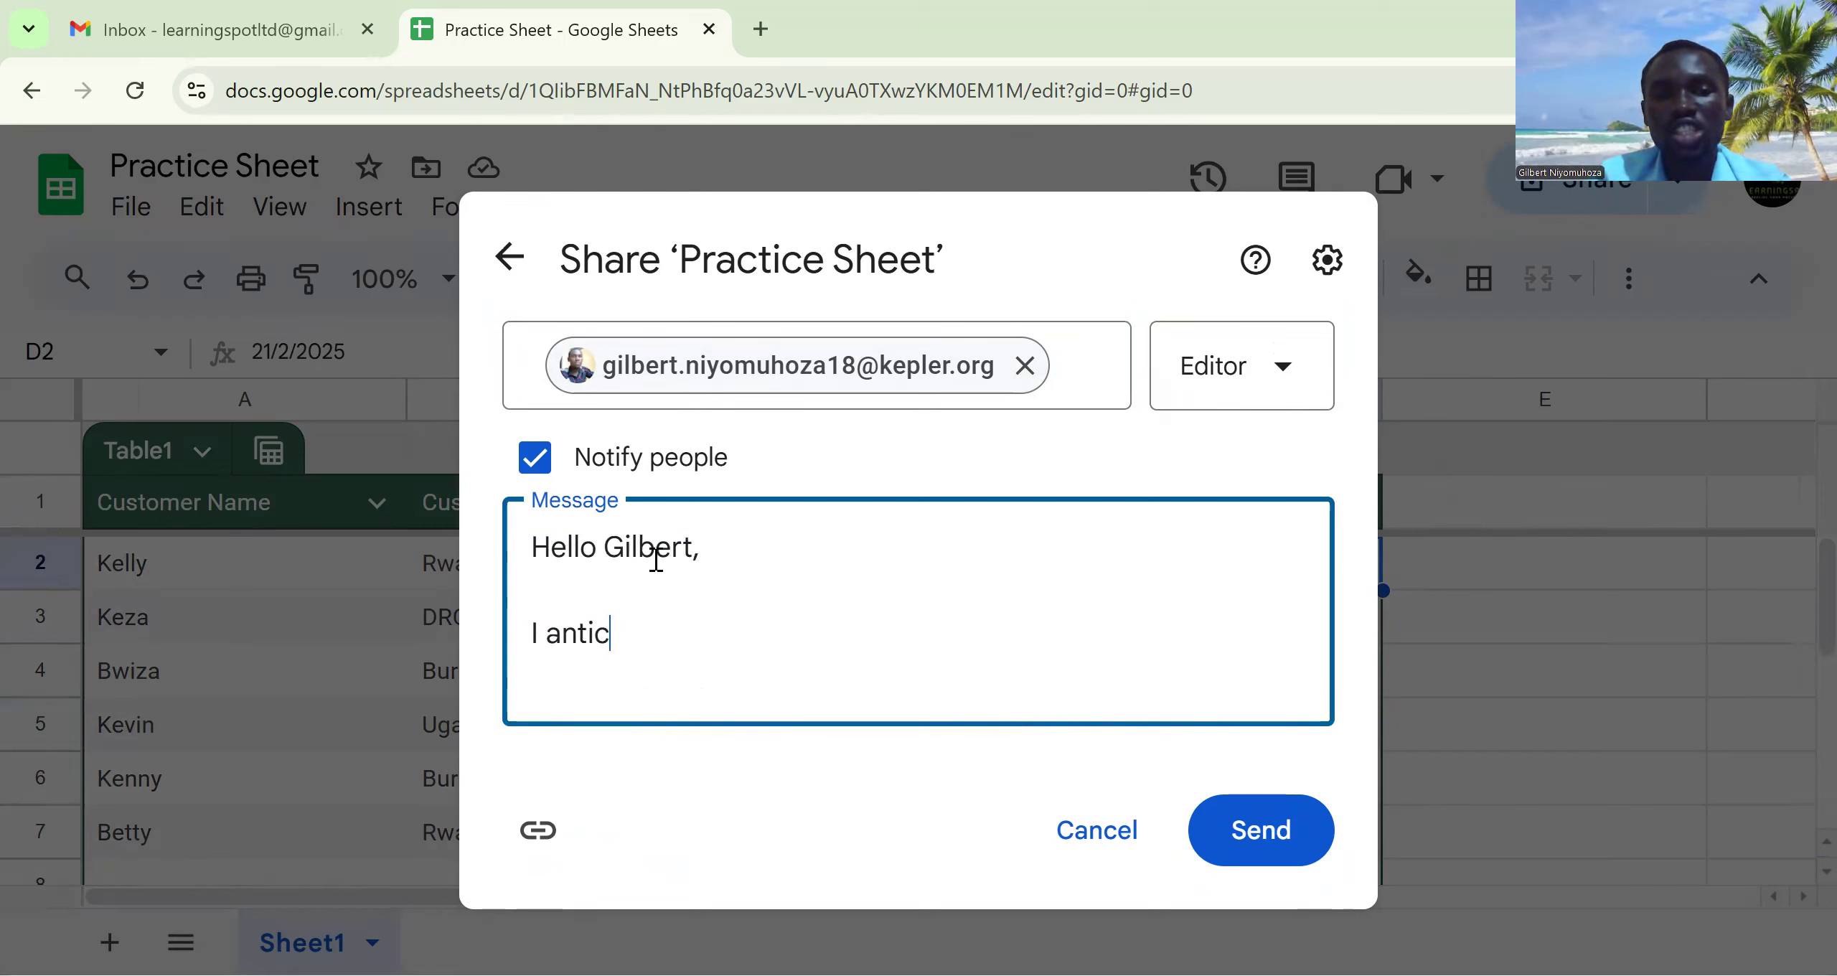
type("ipate all's")
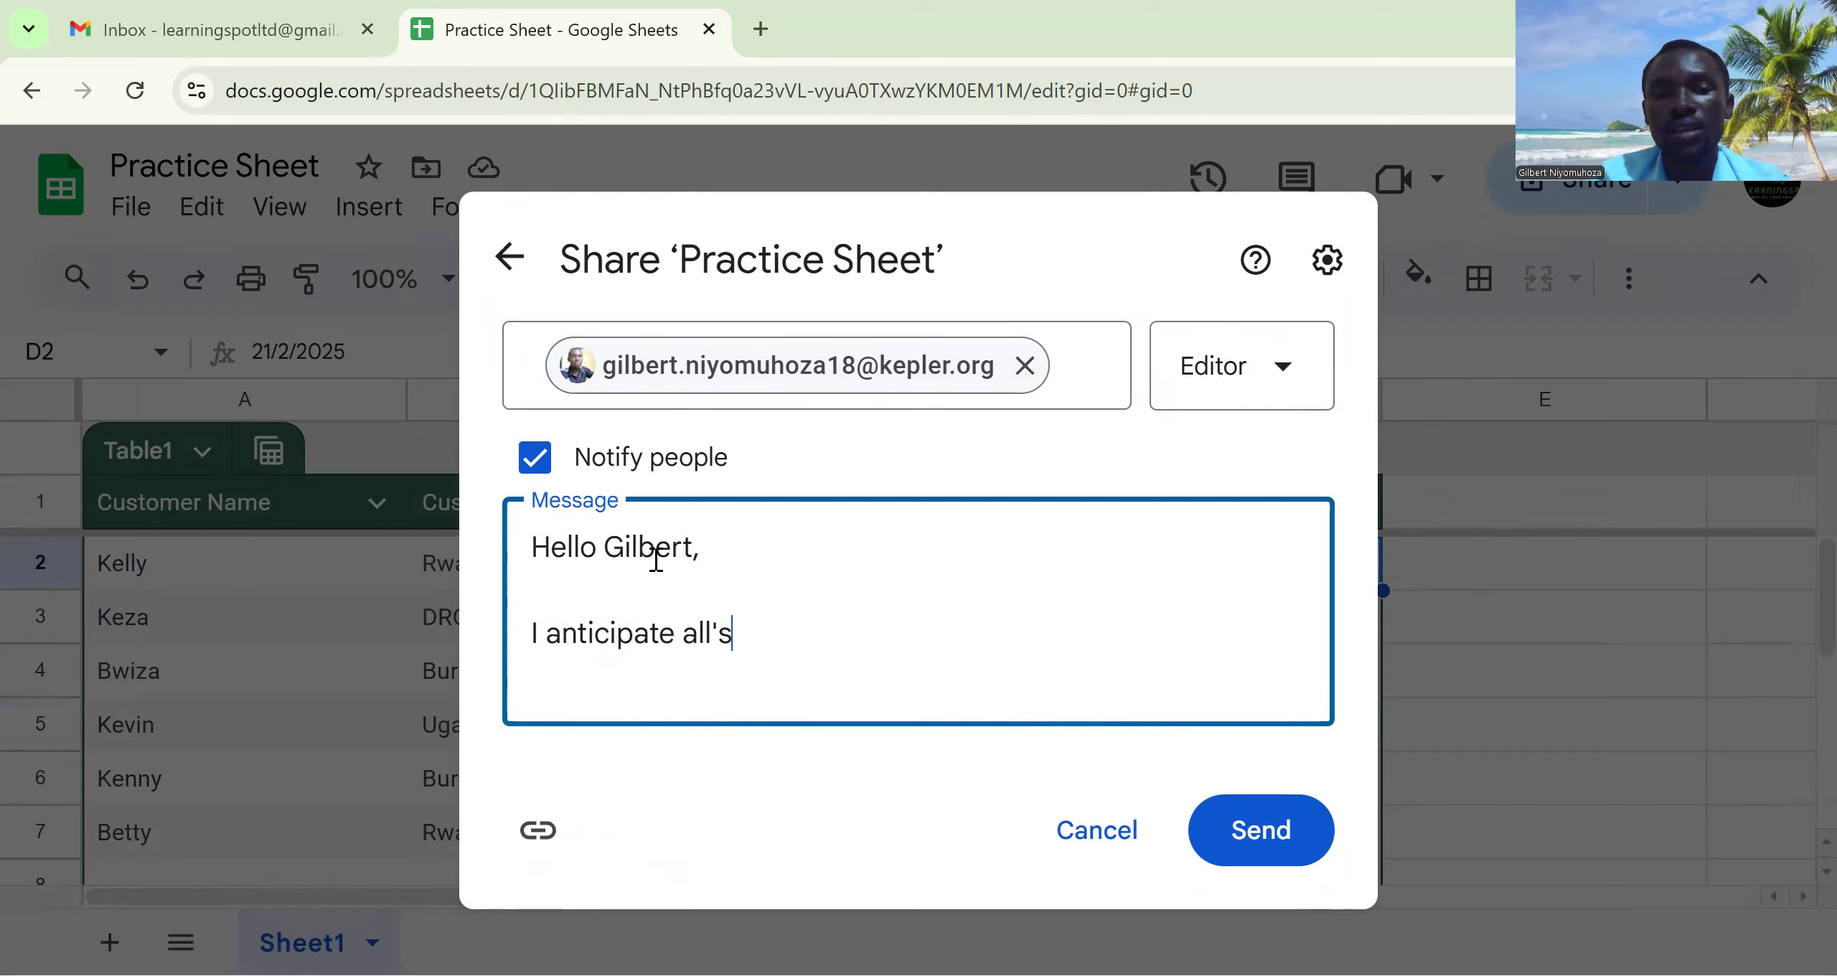
type(" well with you. Kndl")
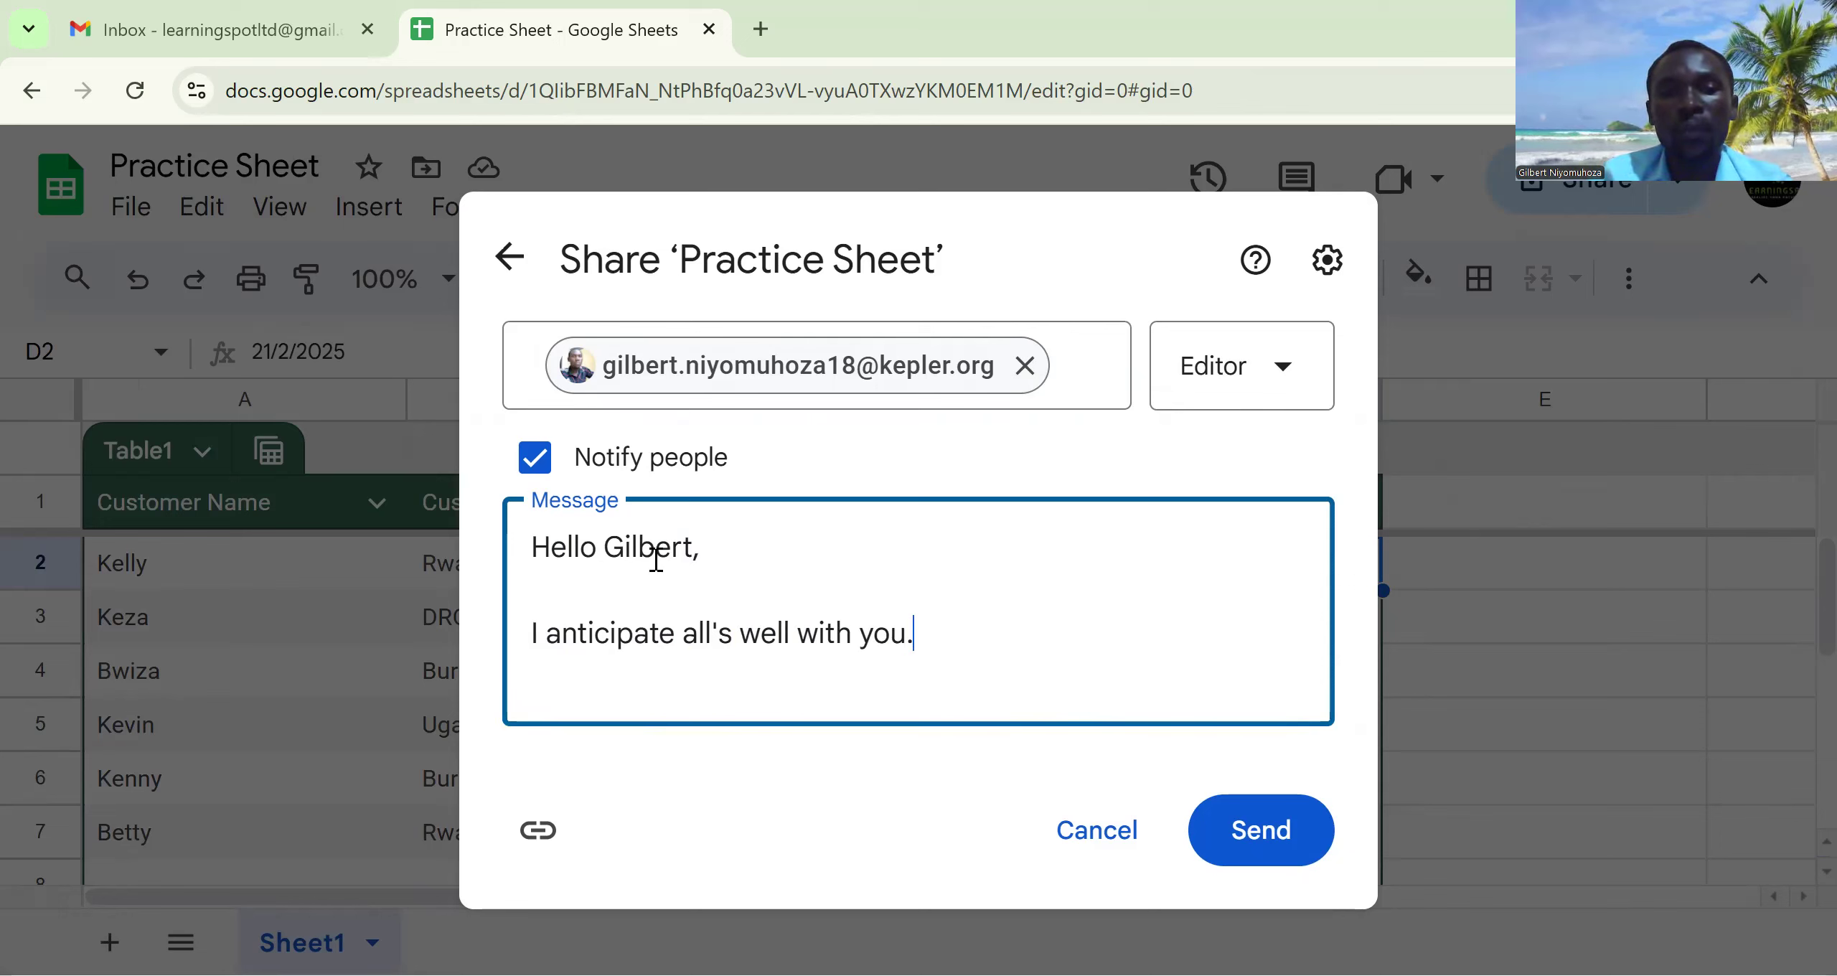
Continue the message with "Kindly find the sheet containing details on our customers in relation to our product and sales volume."
key("BackSpace")
key("BackSpace")
key("BackSpace")
type("indly find the")
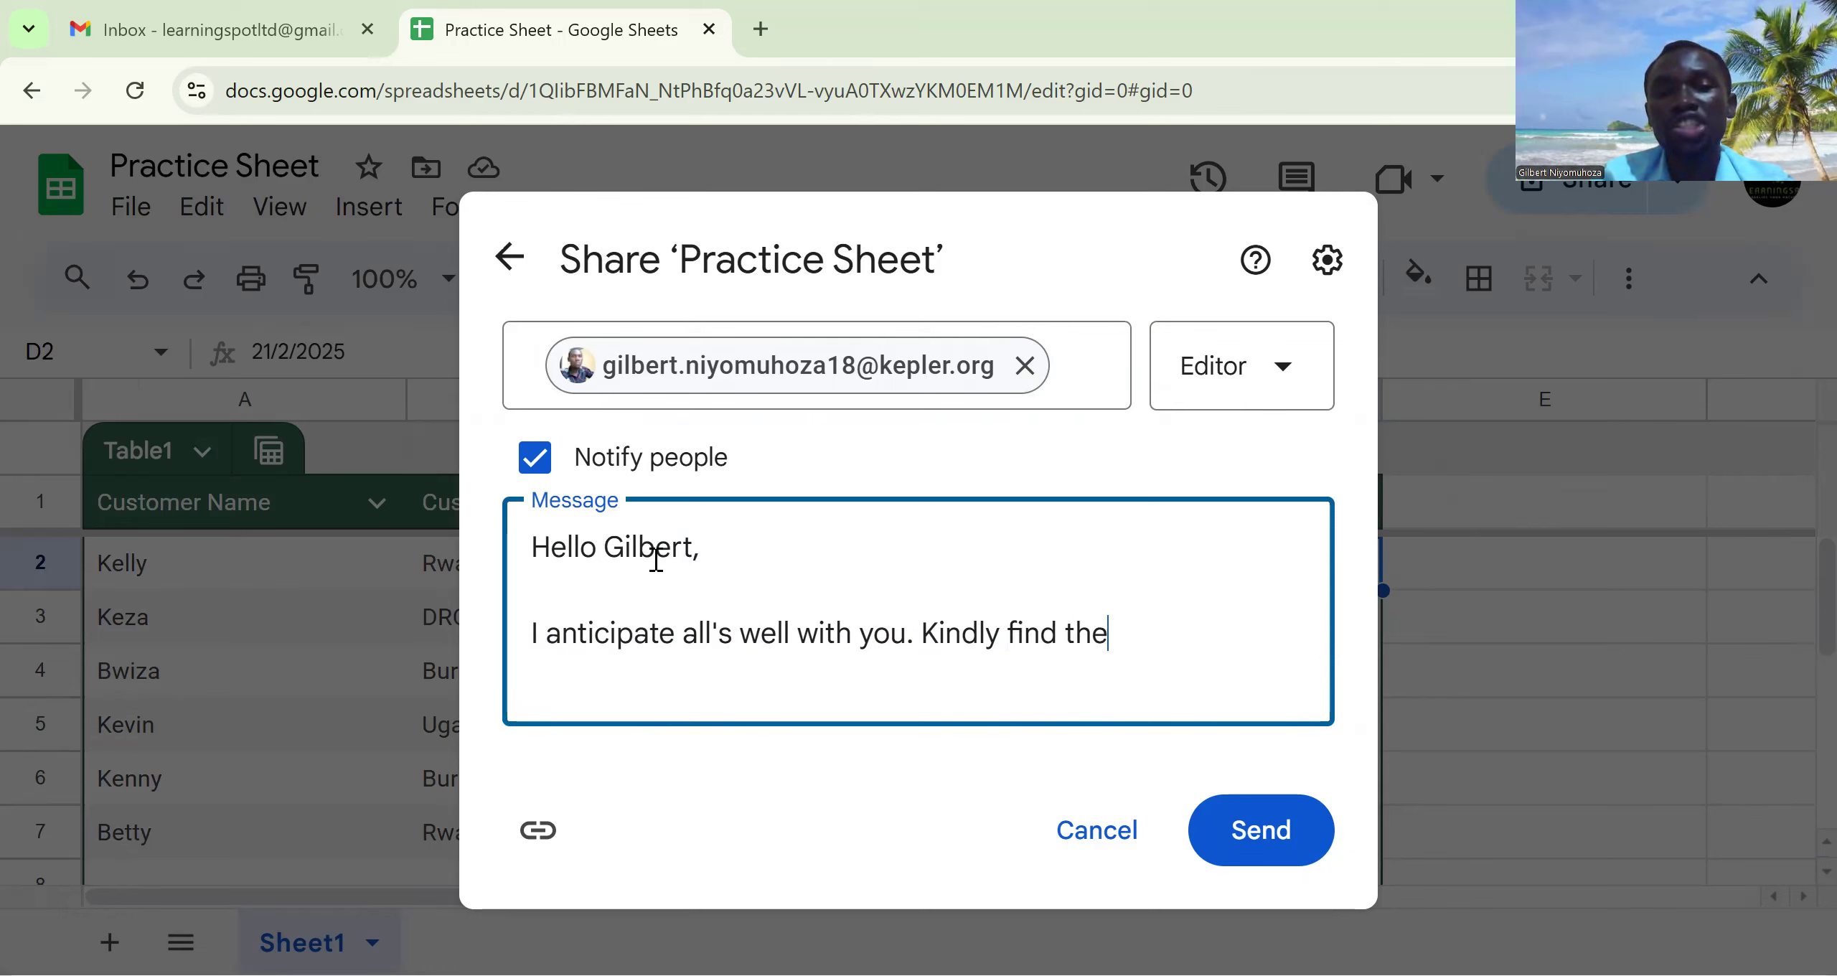
type(" sheet cont")
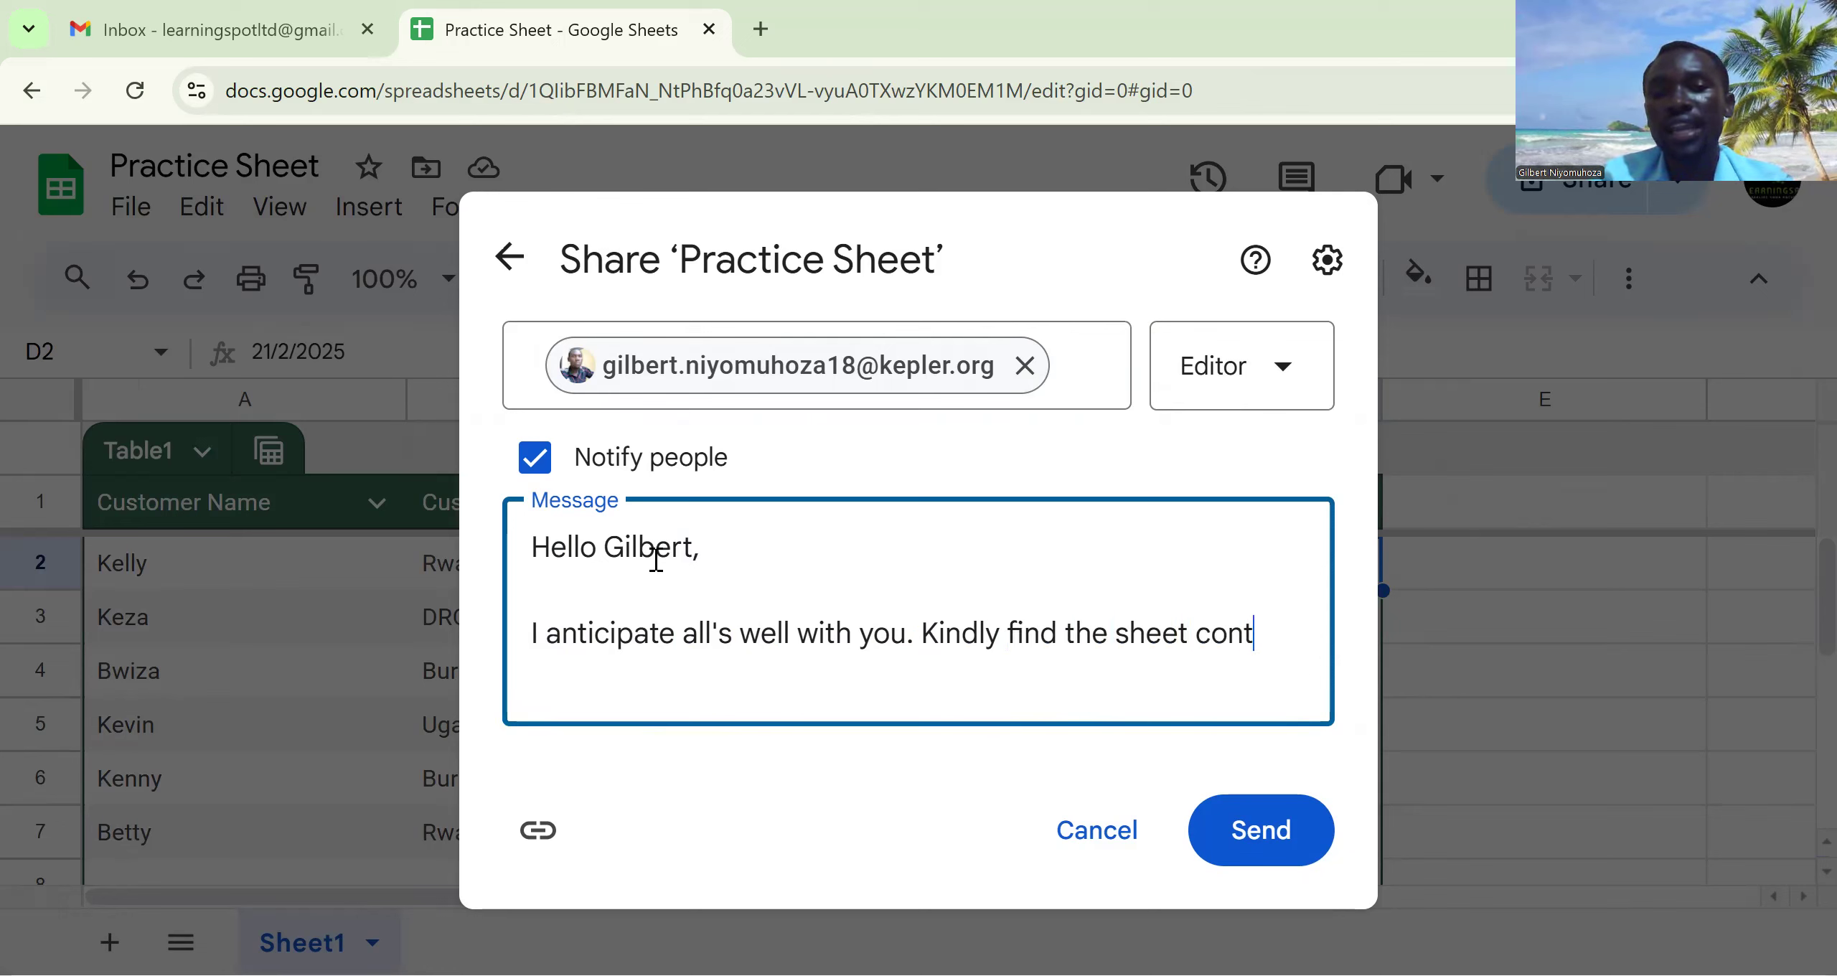
type("aining det")
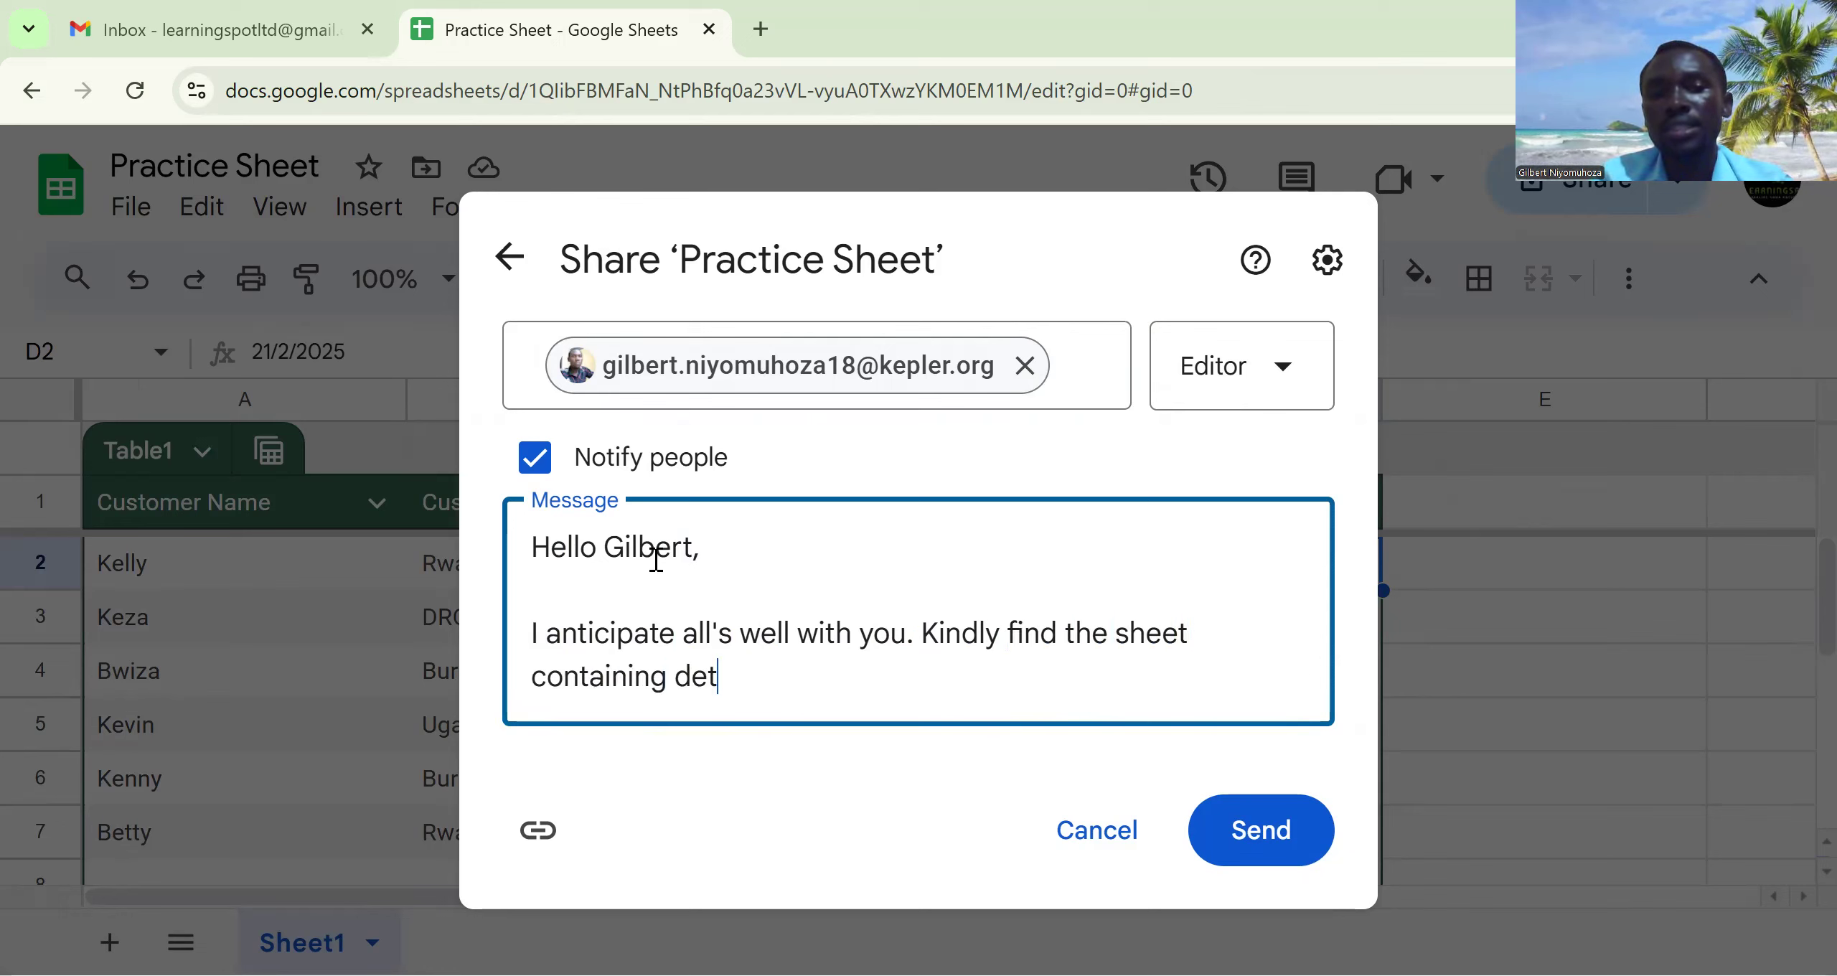
type("ails on our c")
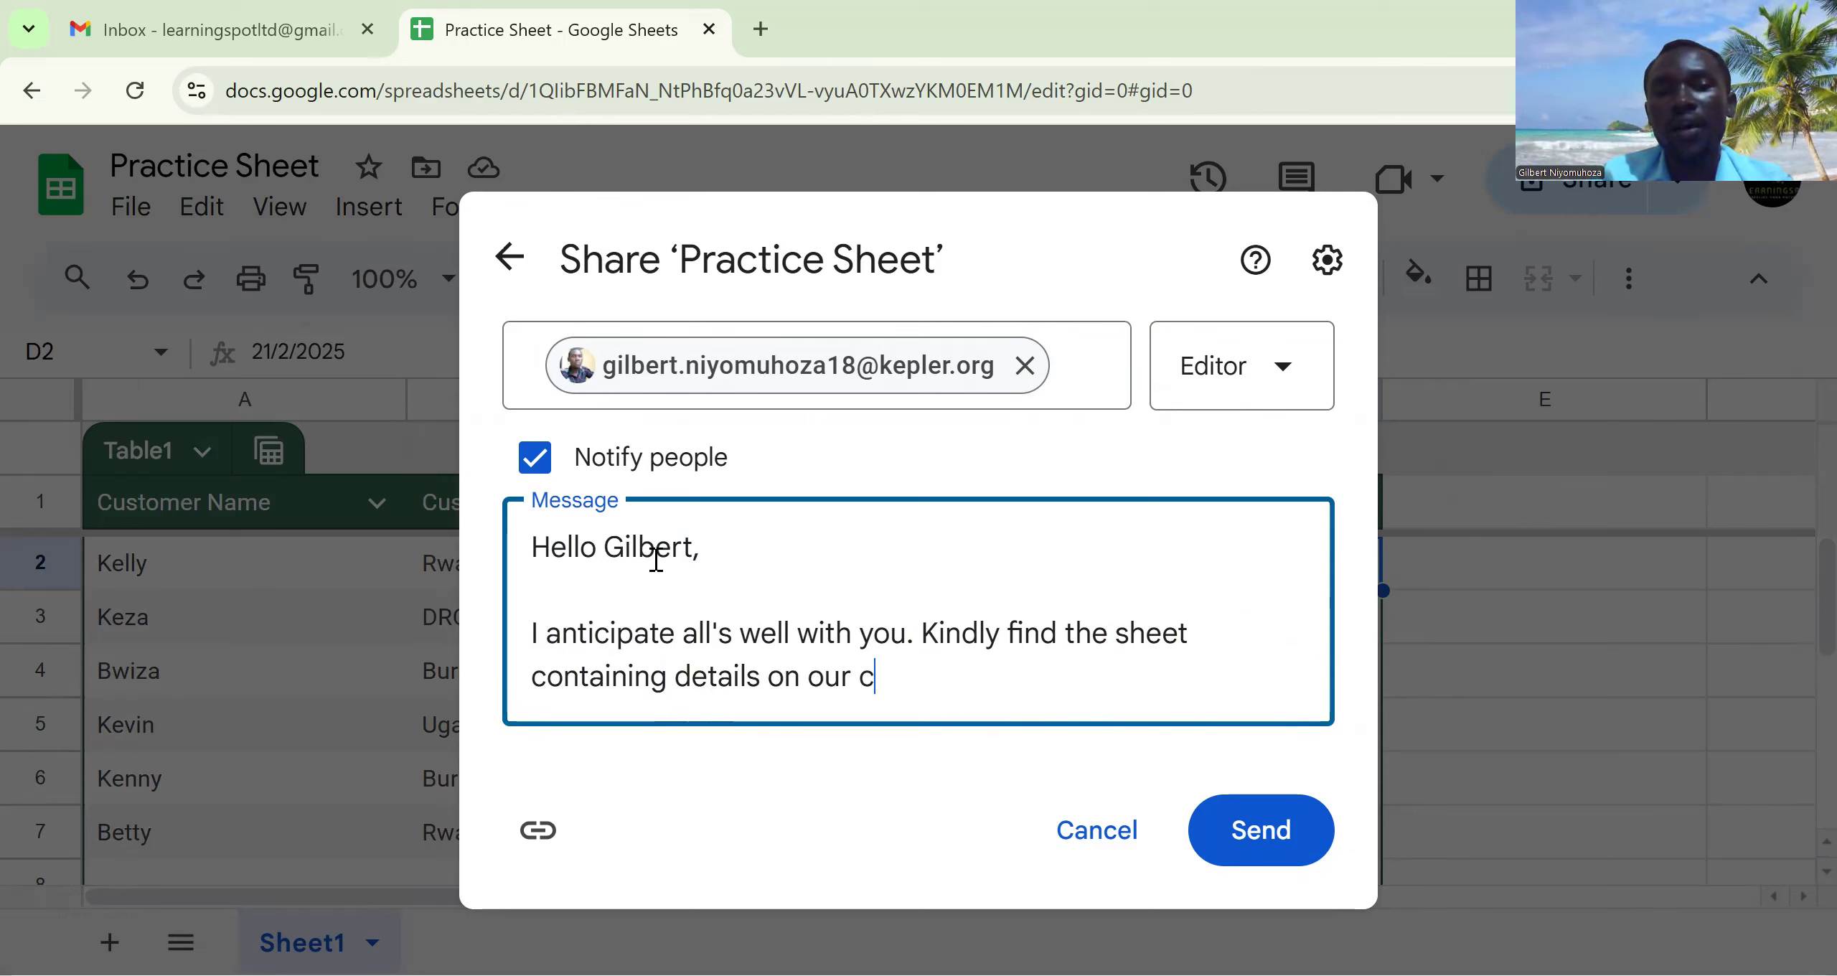
type("ustomers in r")
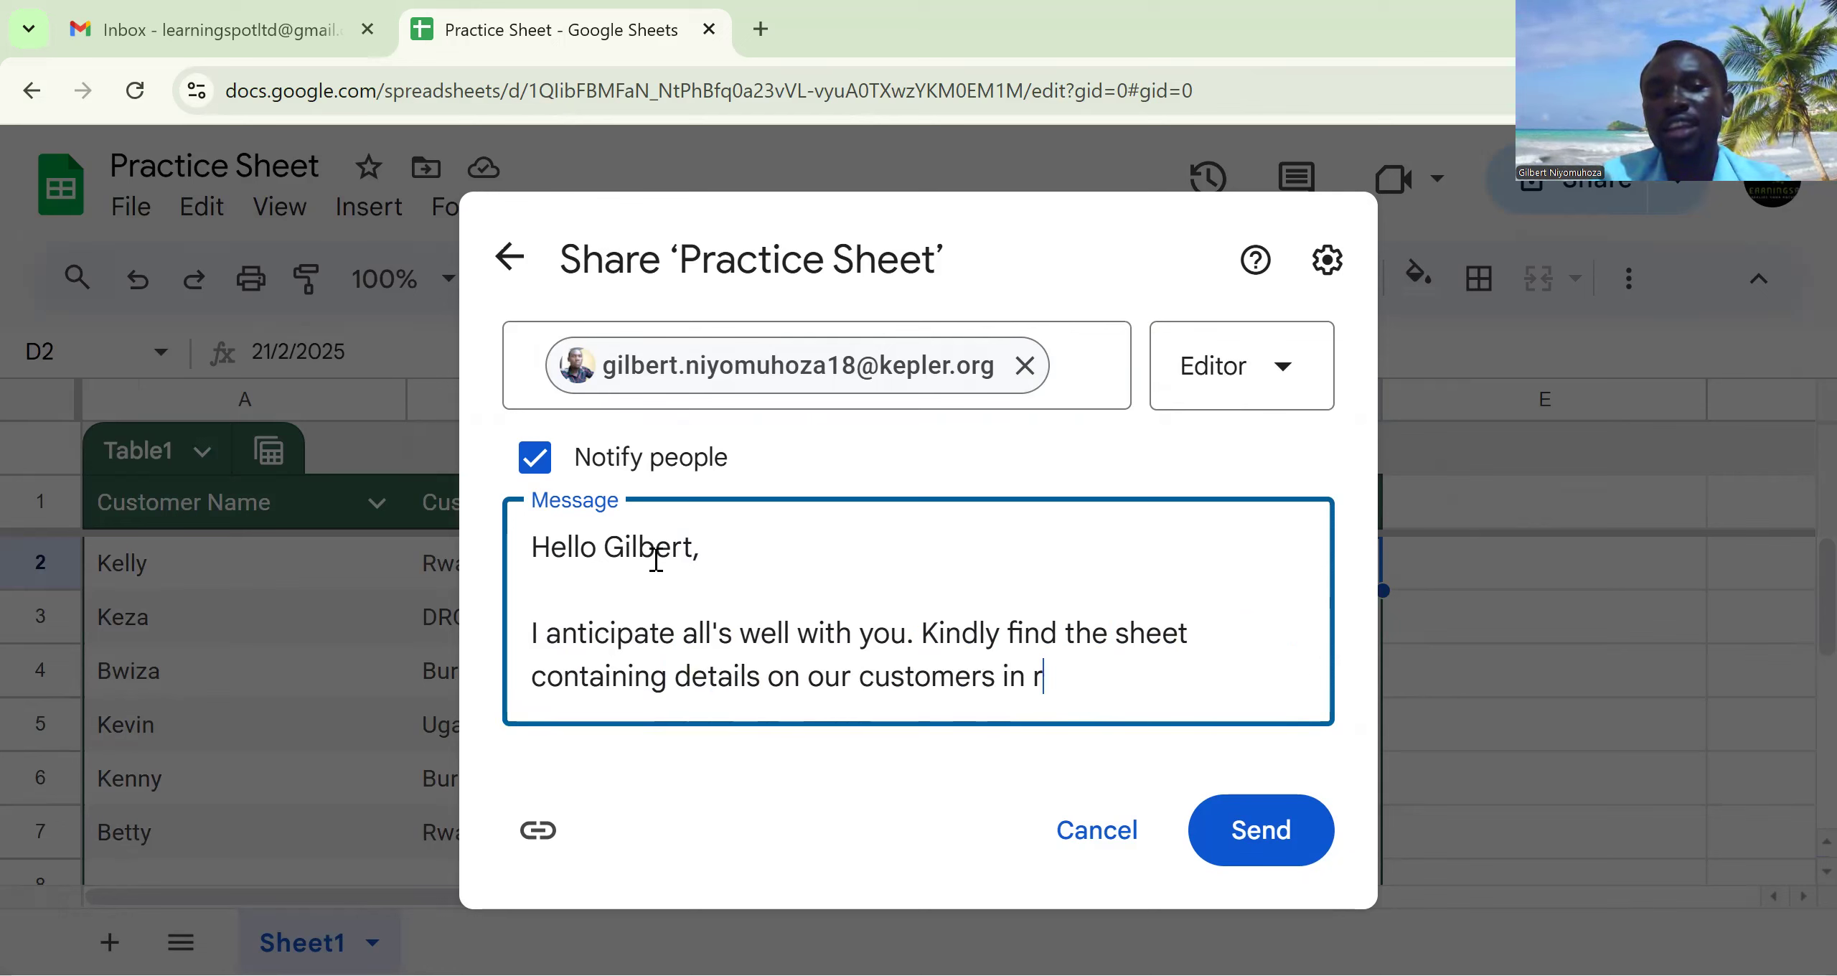
type("elation to our produ t")
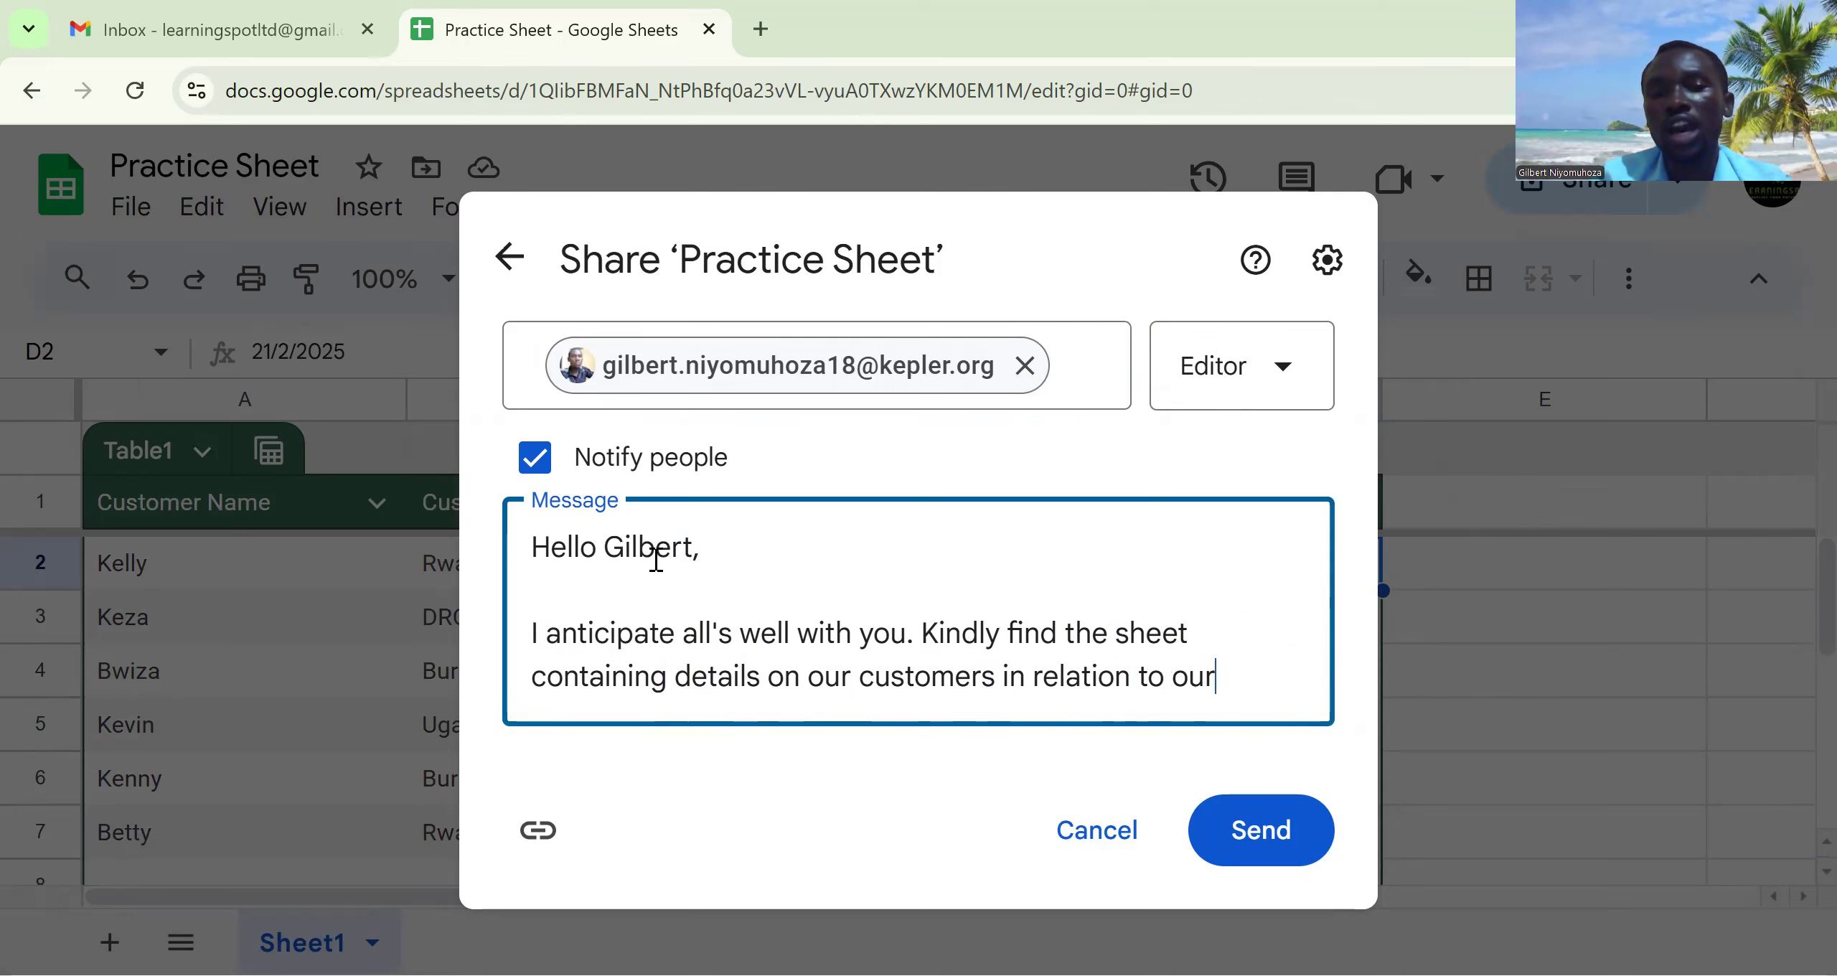
key("BackSpace")
key("BackSpace")
key("BackSpace")
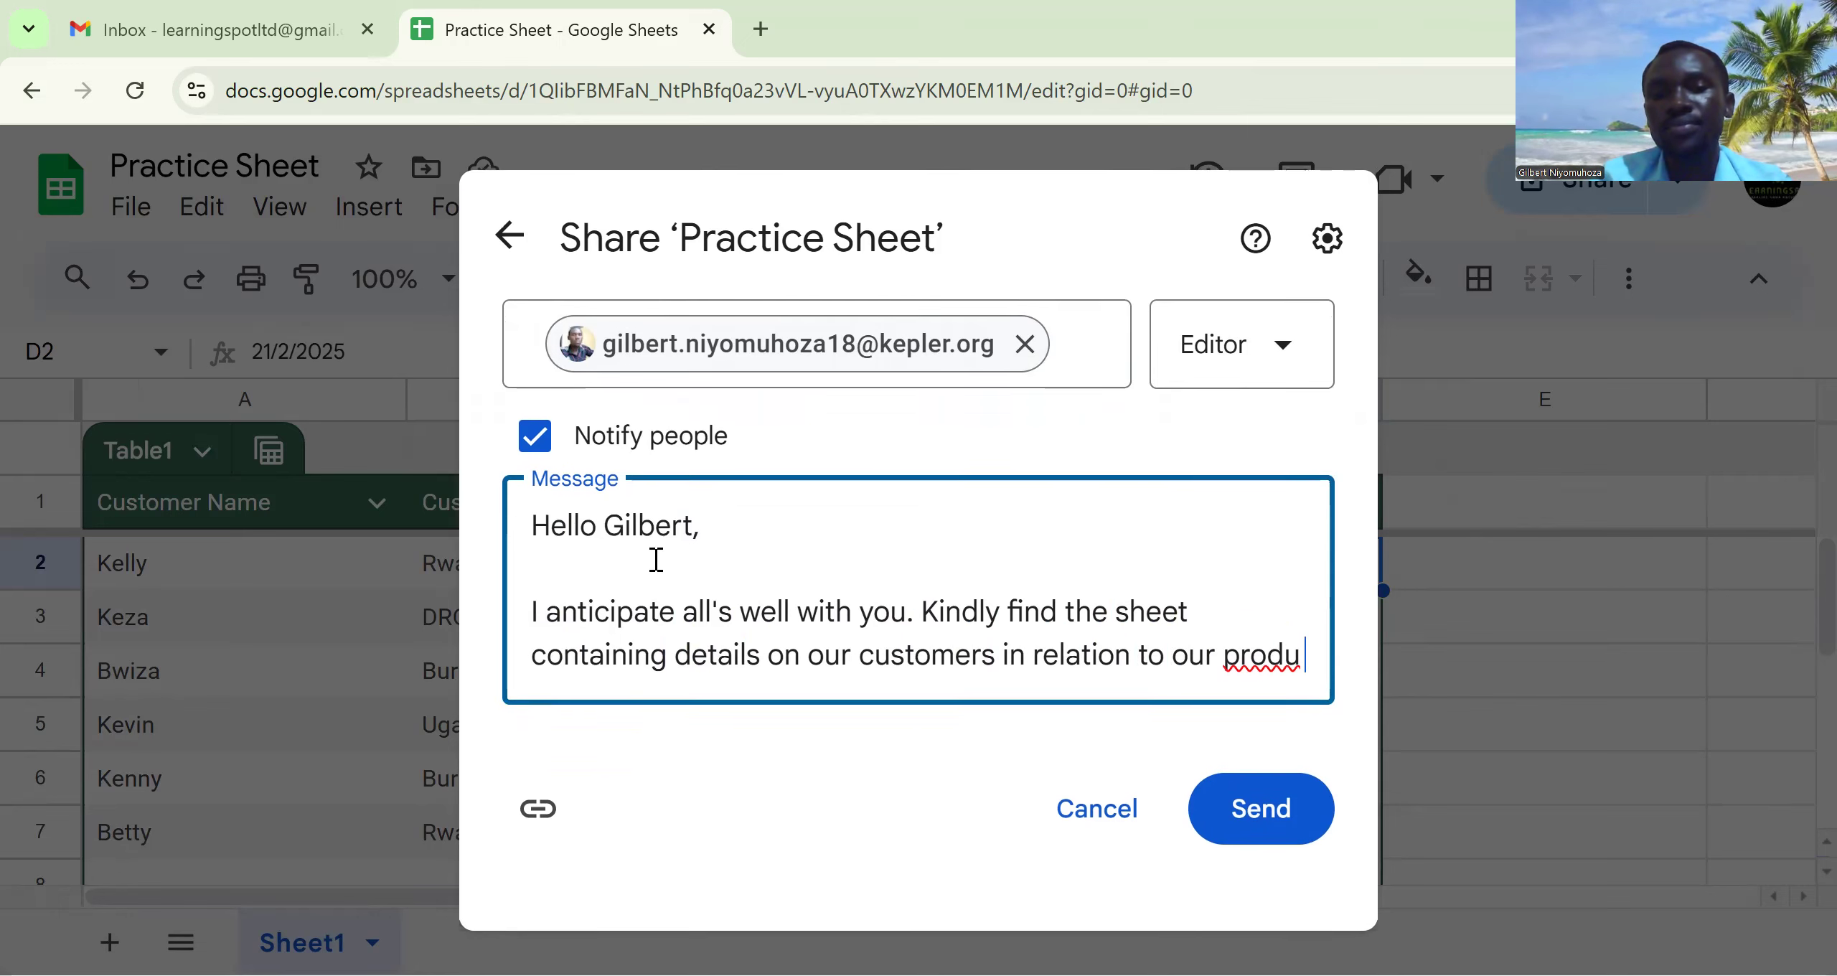
type("uct and")
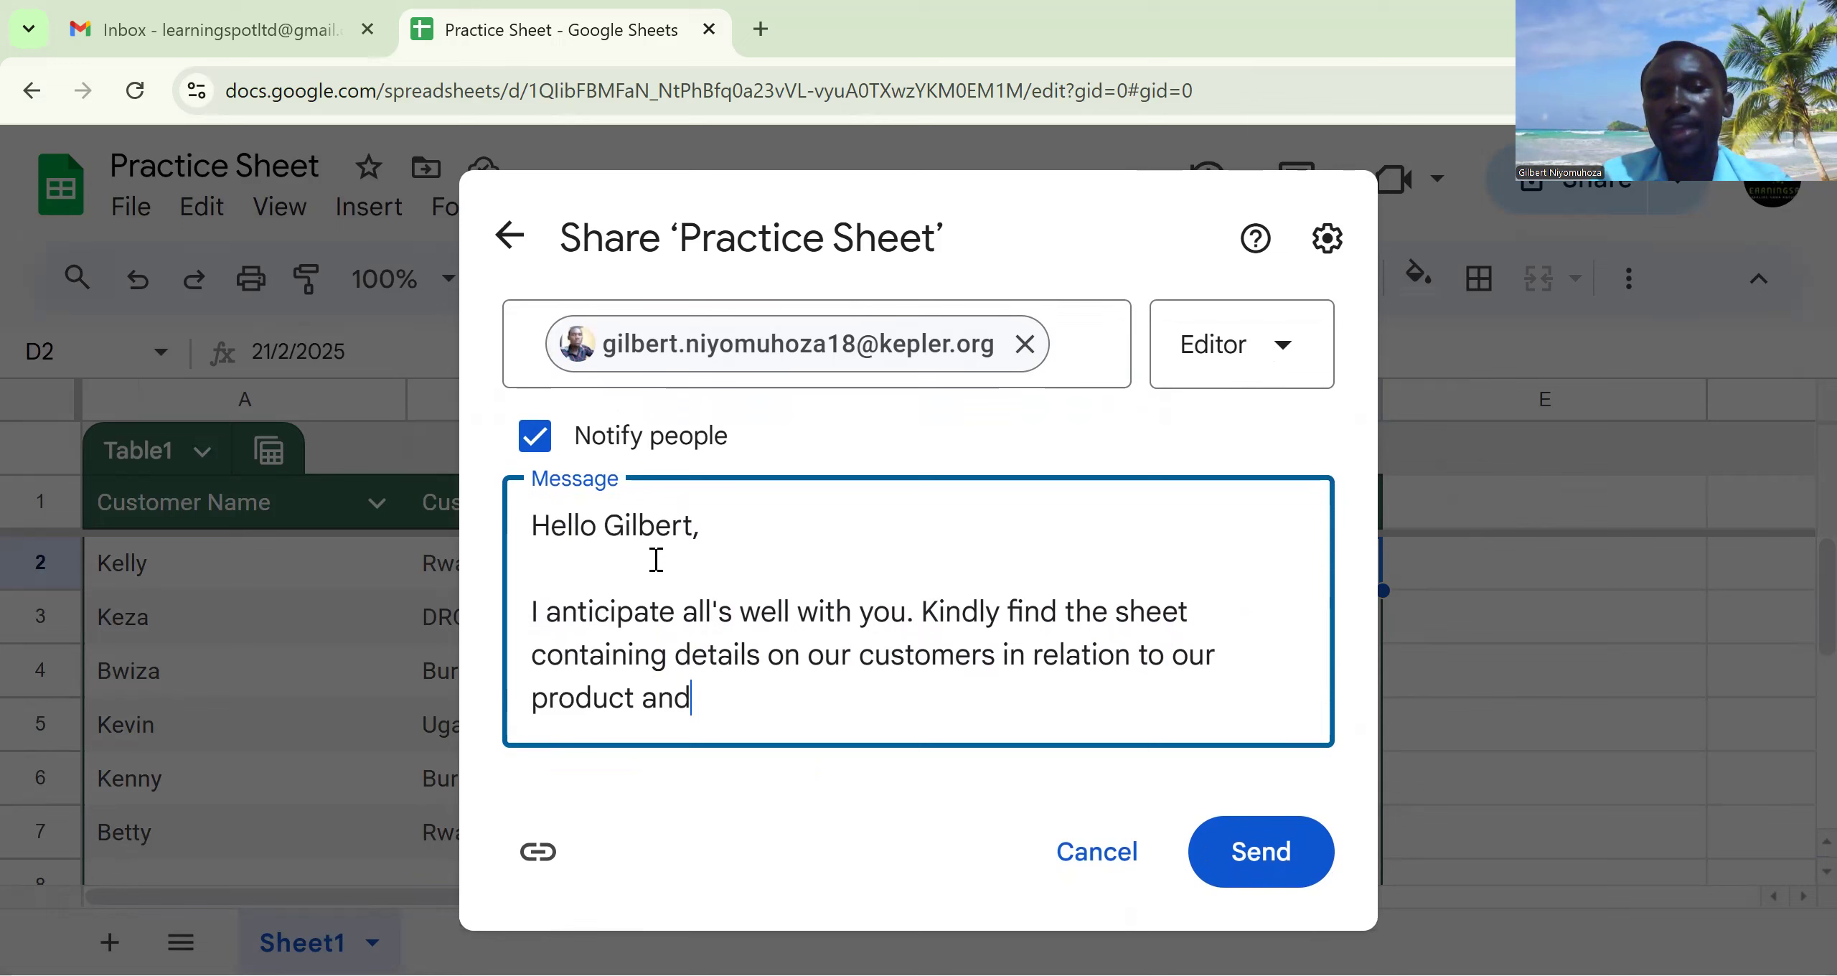
type(" sales volume.")
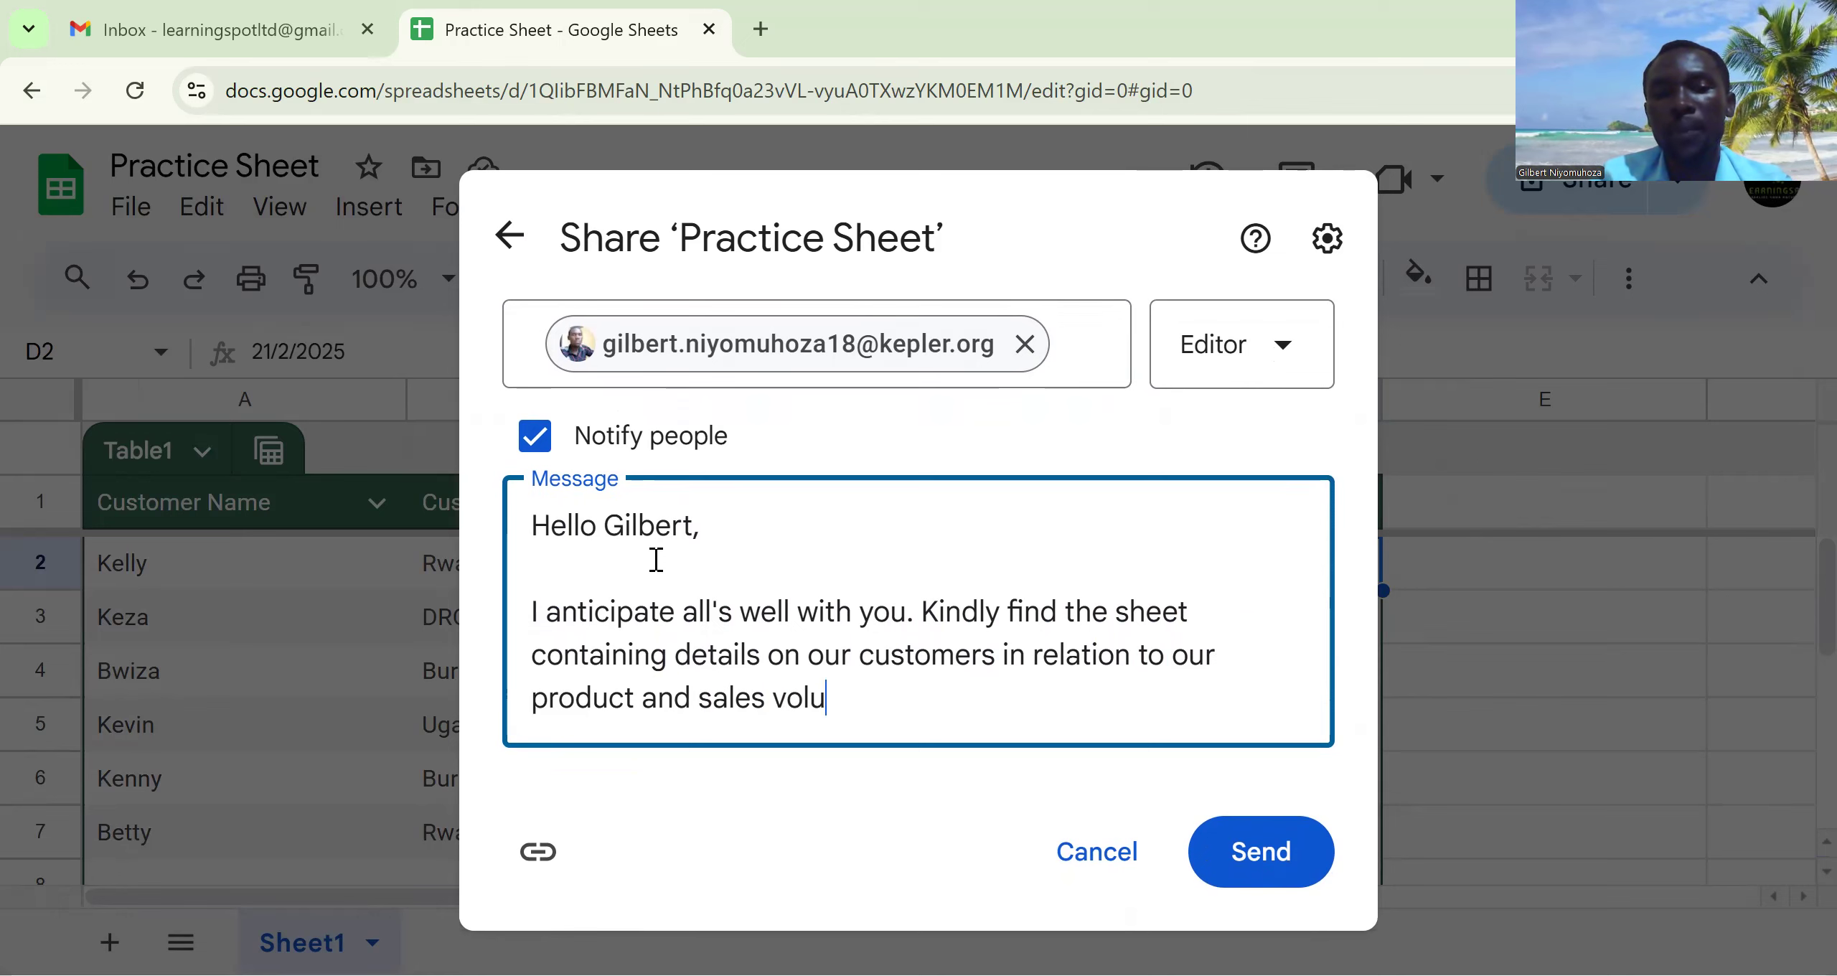
Close the share message with the sign-off "Best," in a separate paragraph
key("Return")
key("Return")
type("Best,")
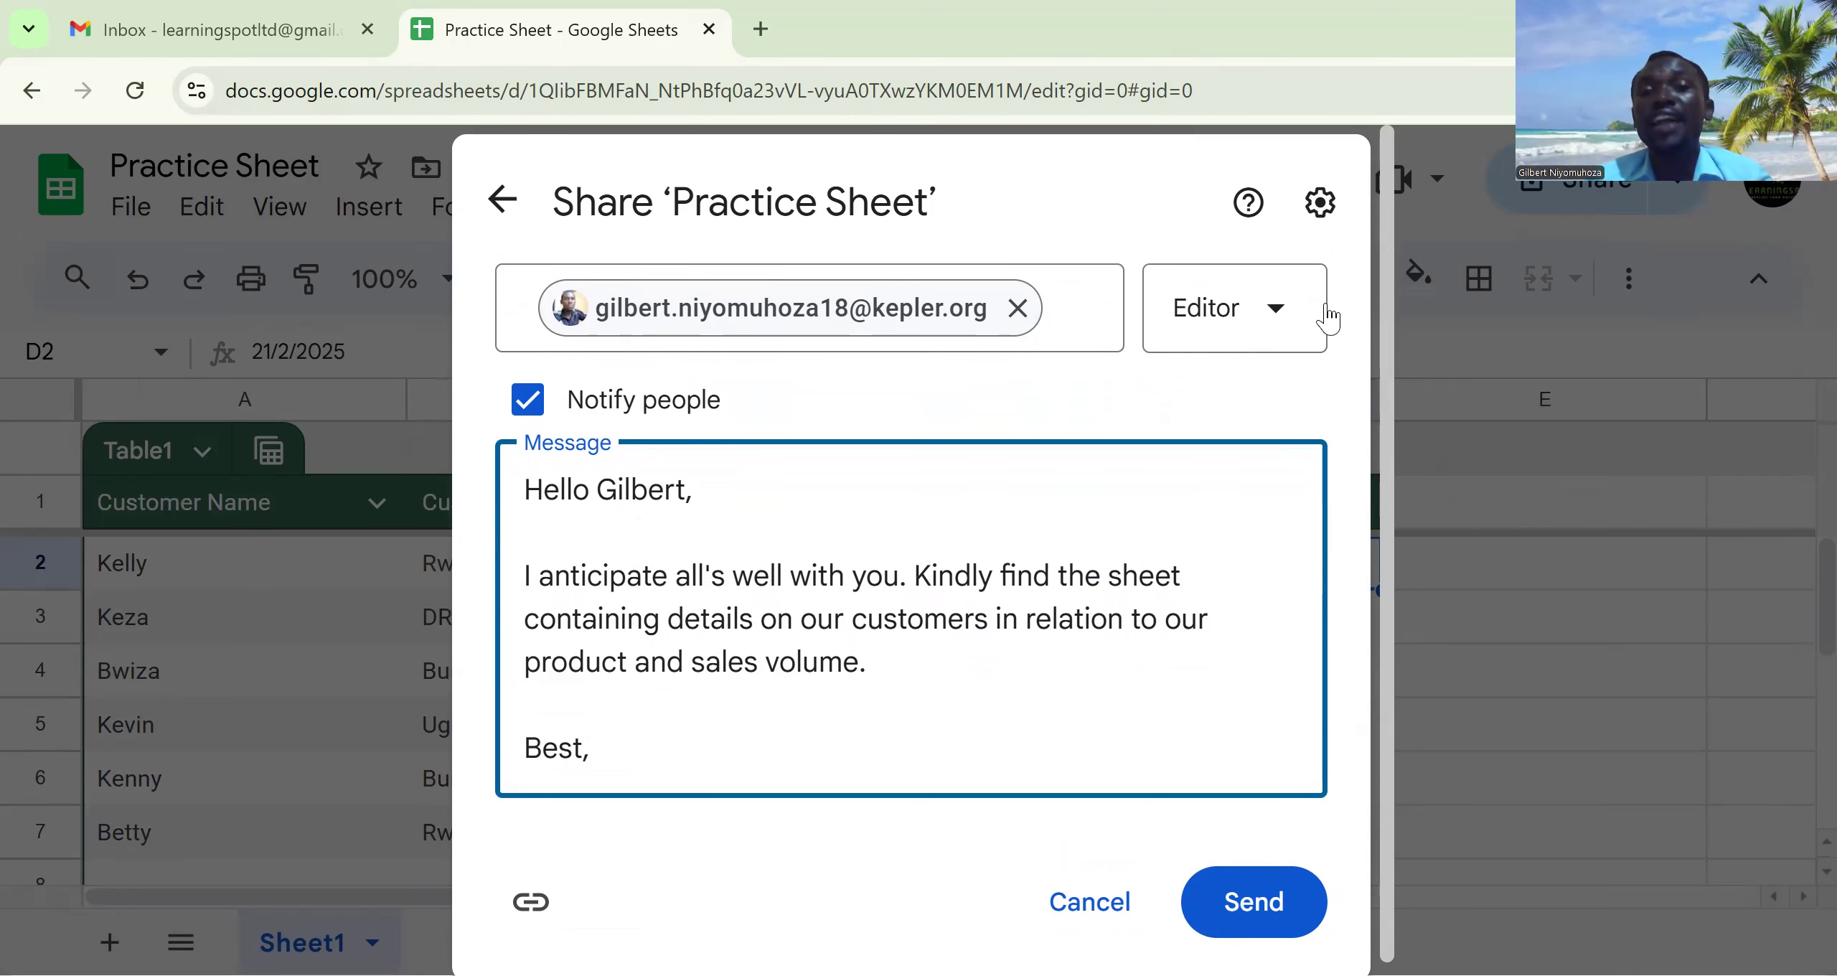
Check the recipient's access role options, keep the Editor role, and send the sharing invitation with notification
left_click(1296, 315)
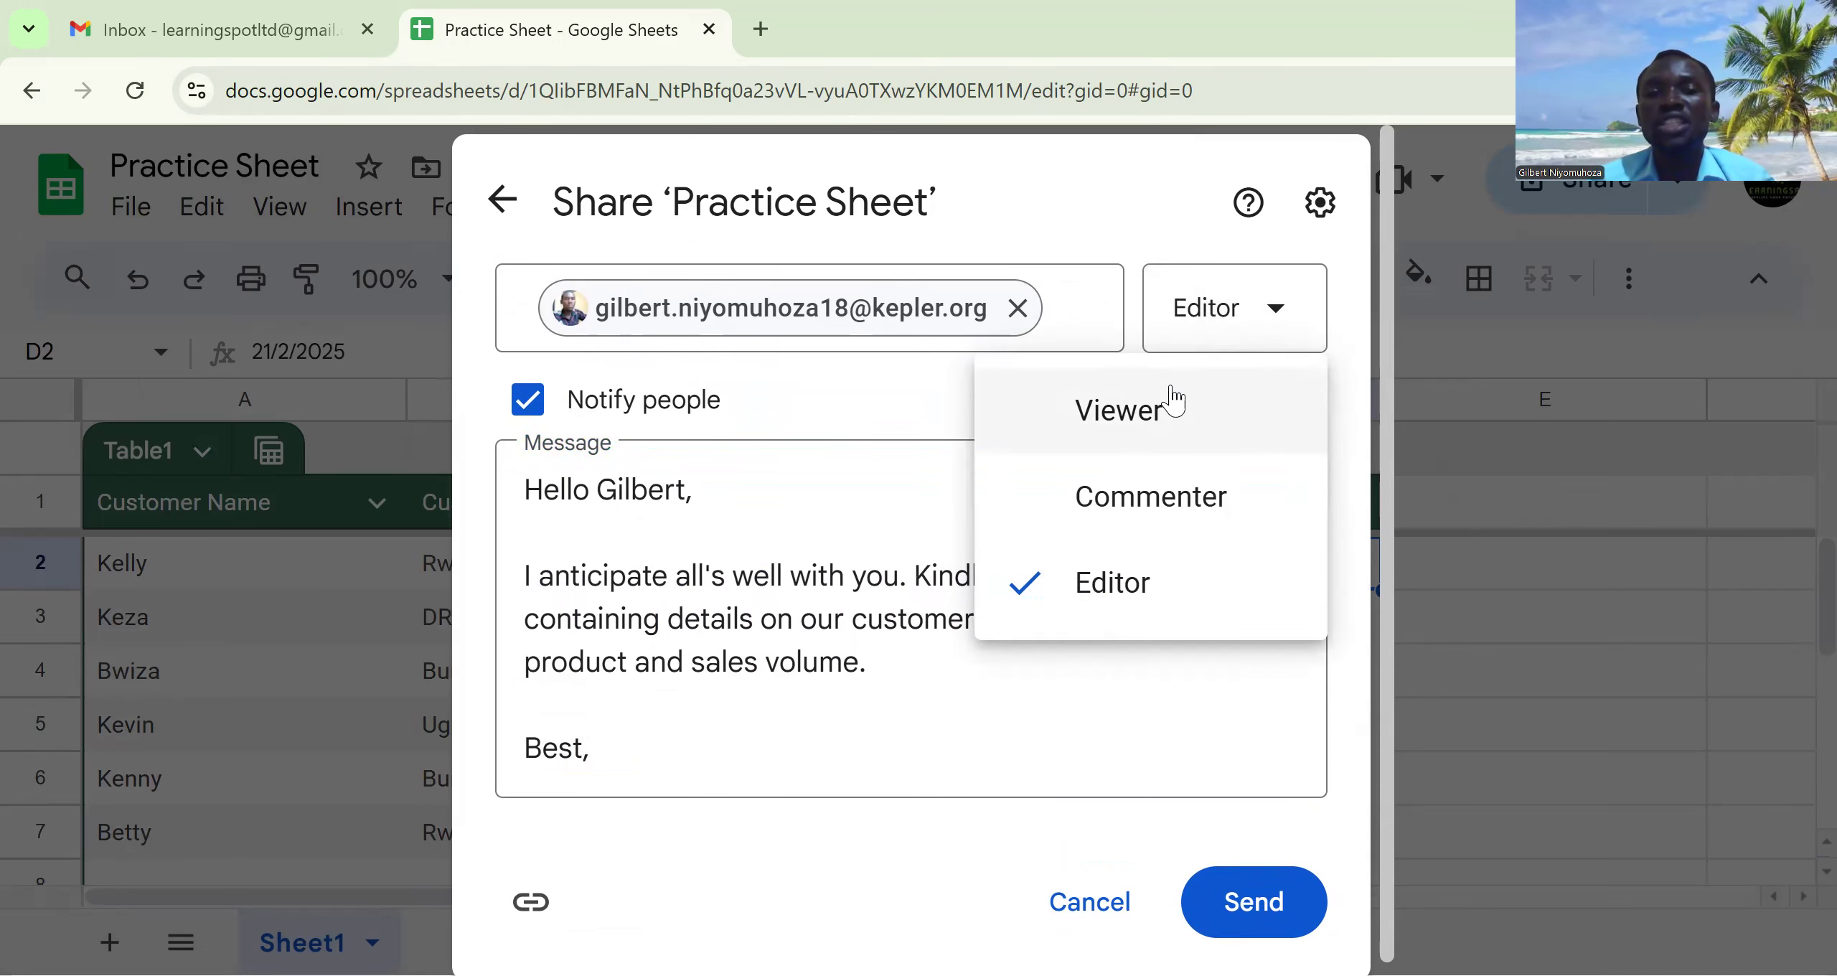
left_click(813, 695)
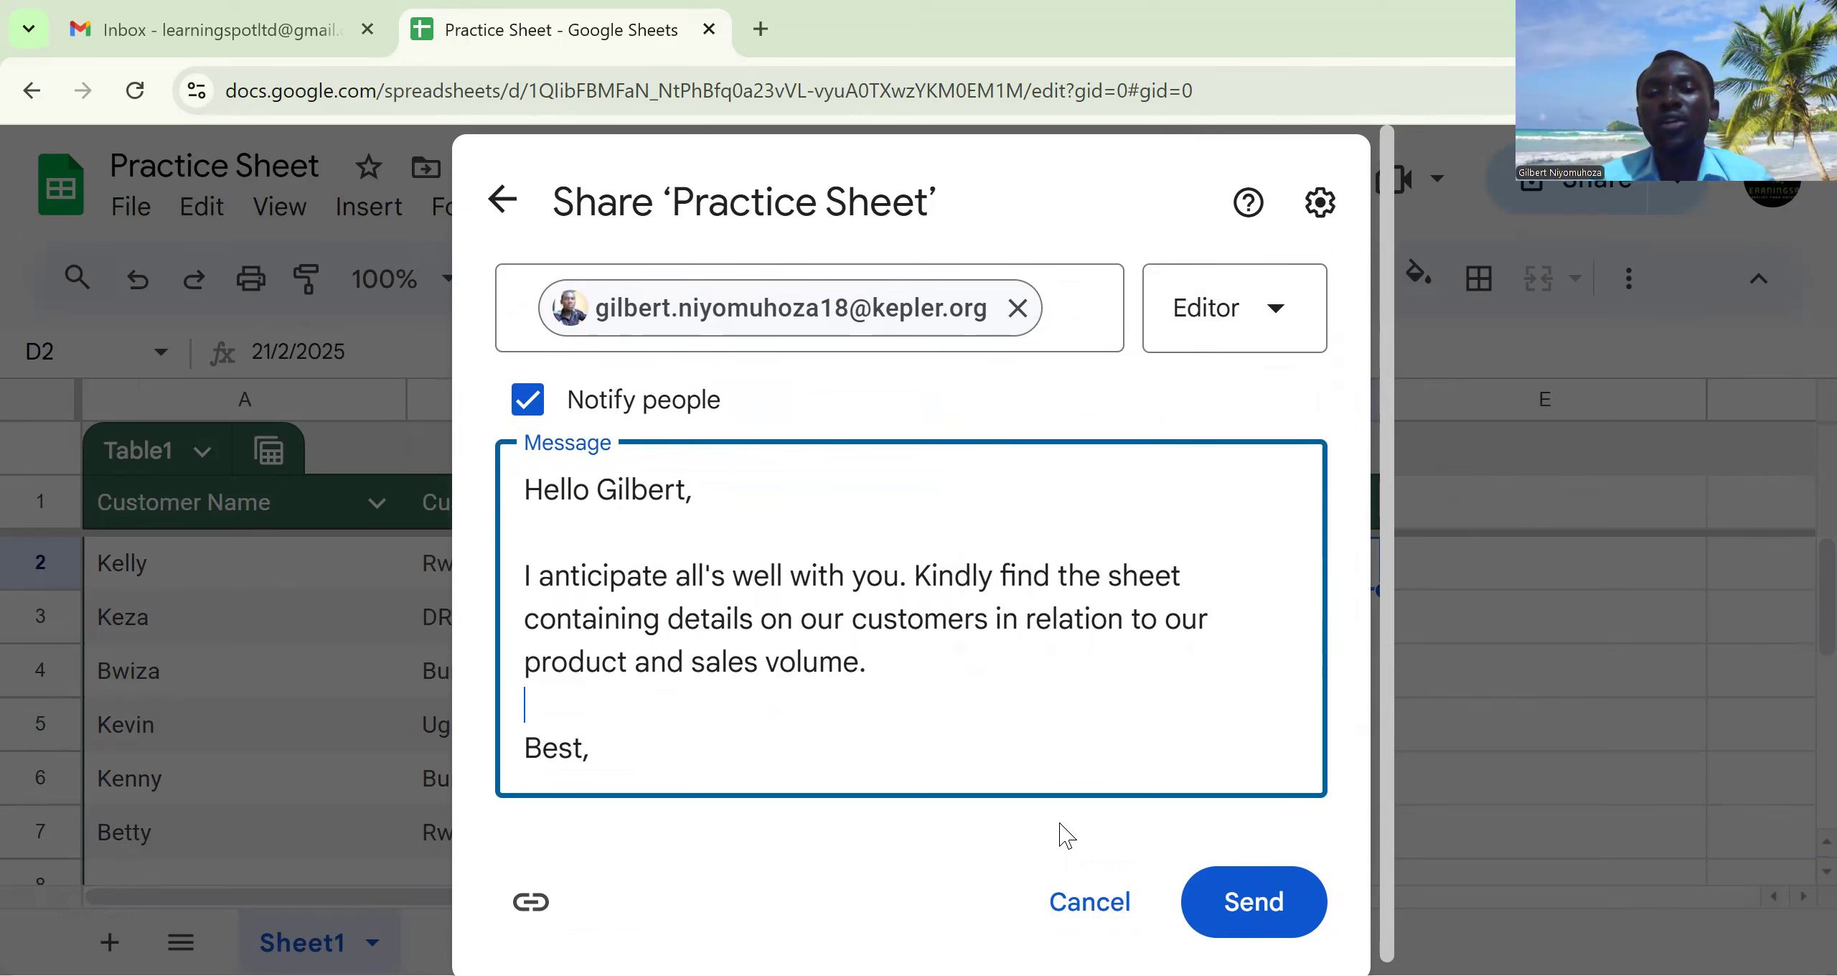
left_click(1249, 906)
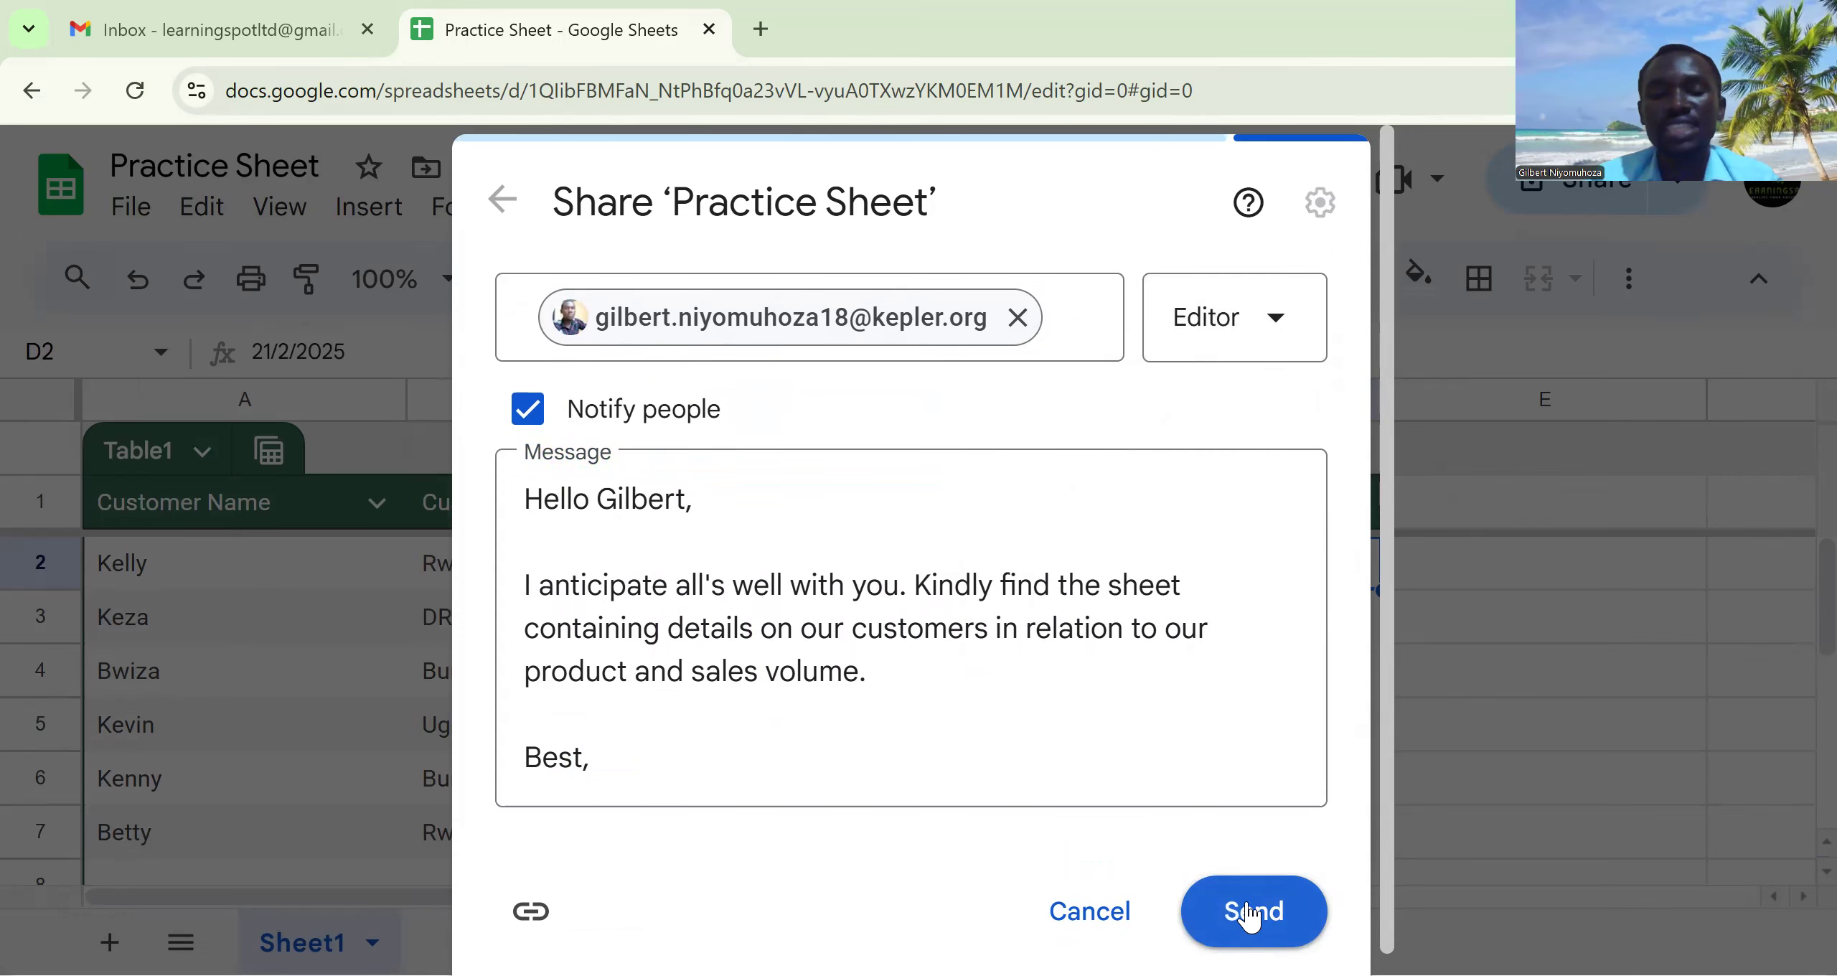